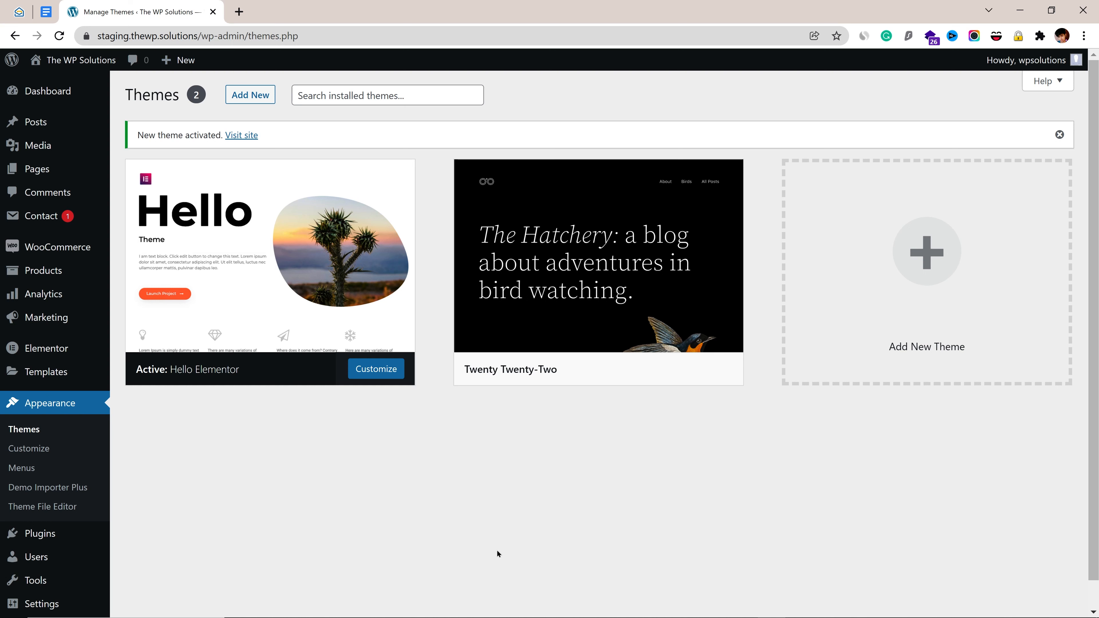
Switch to the Opera browser and submit the free Rishi theme download form with its prefilled contact details.
mouse_move(512, 617)
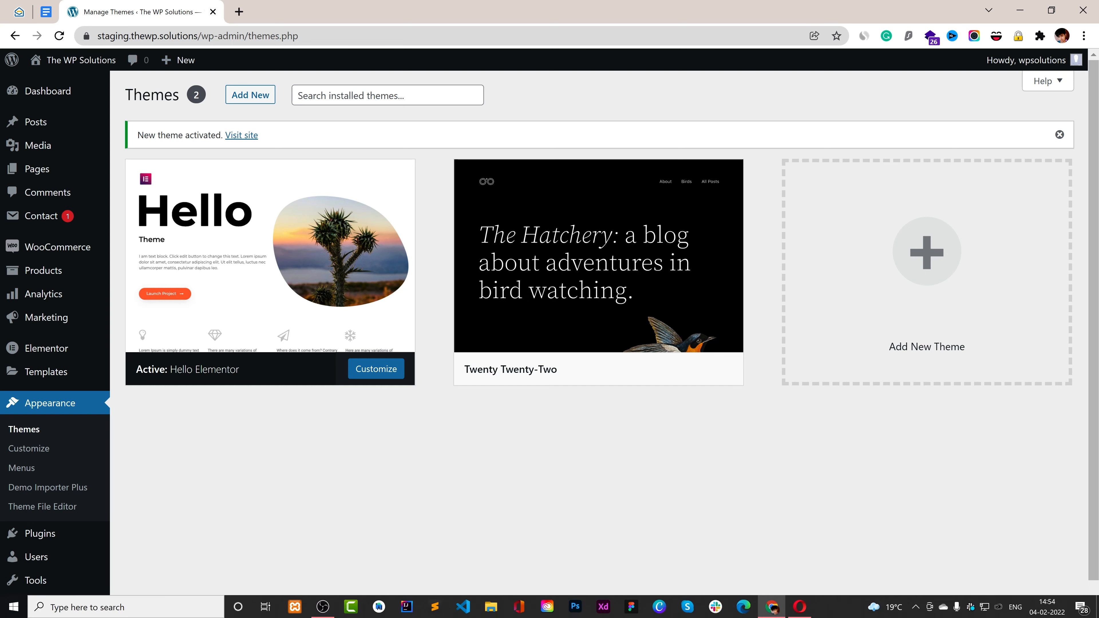
click(800, 607)
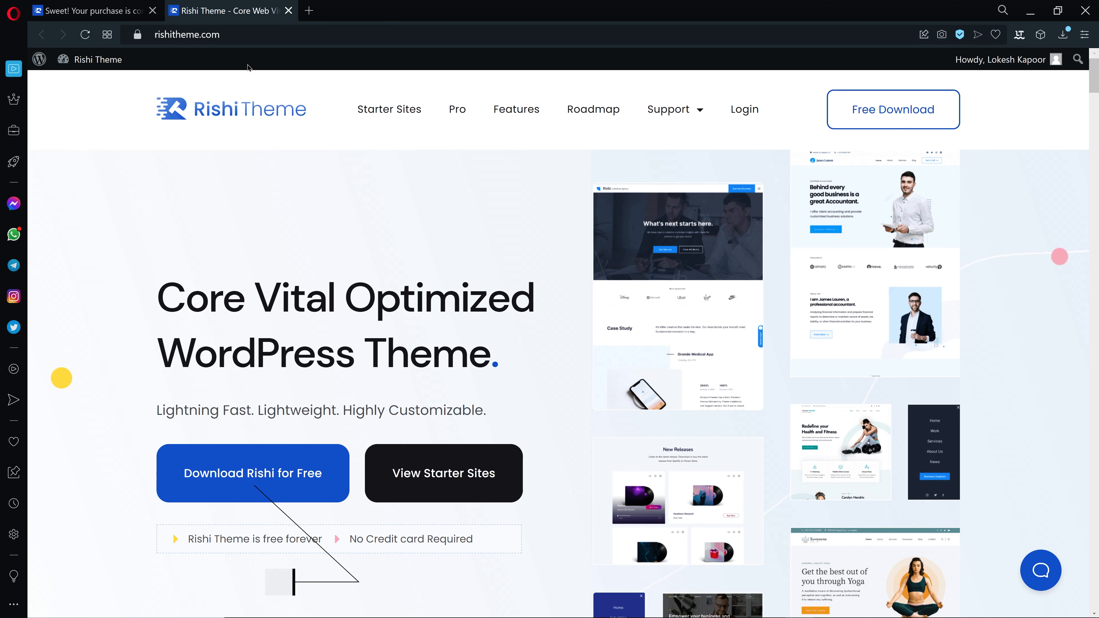
click(291, 476)
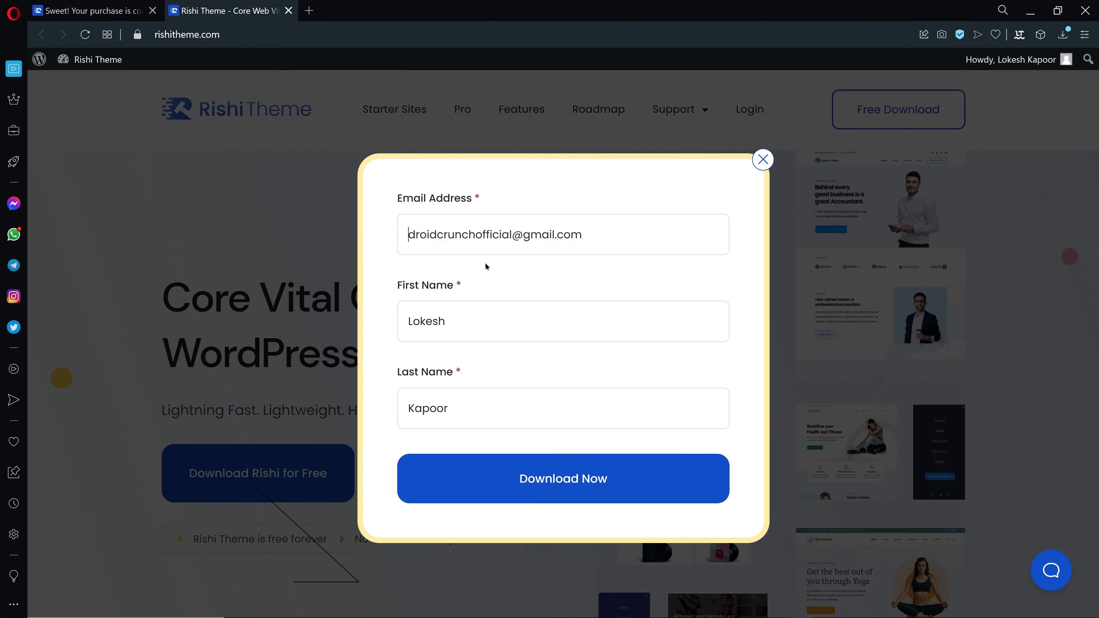
triple_click(465, 241)
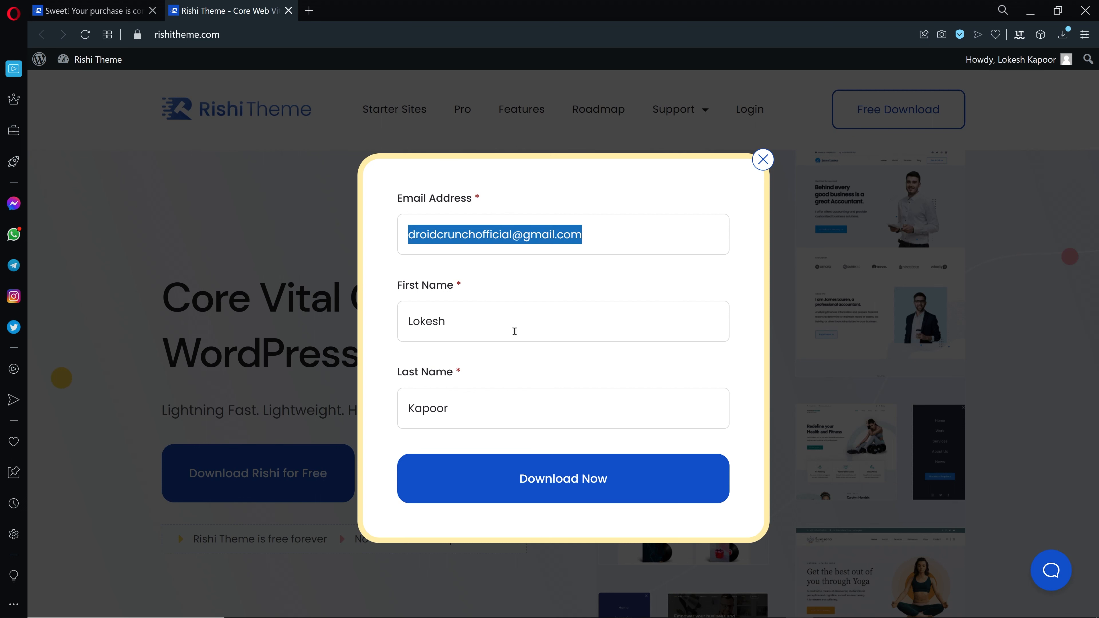
click(532, 466)
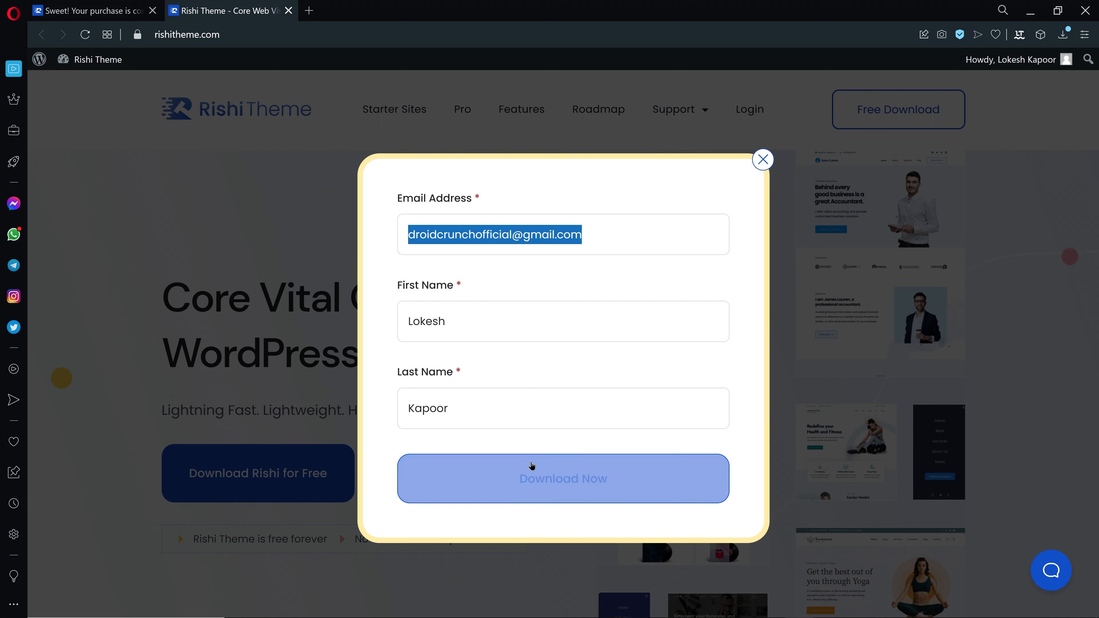
Examine the purchase confirmation page for the licence key and the rishi_1.1.1 download link.
click(124, 6)
scroll(555, 192, up, 5)
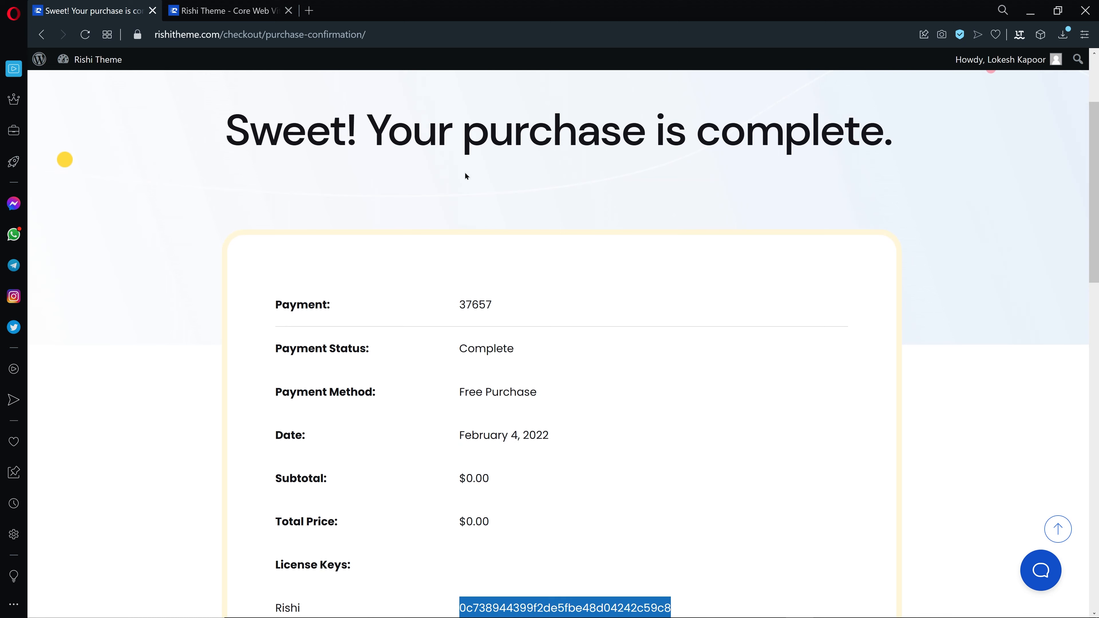
scroll(568, 303, down, 1)
scroll(643, 398, down, 3)
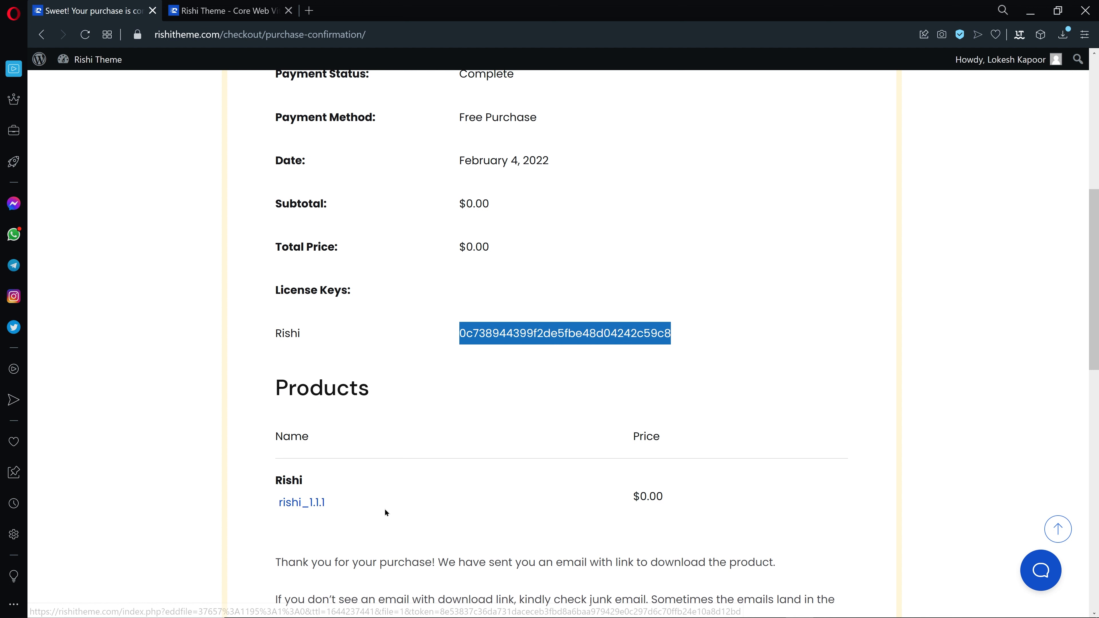
Switch back to Chrome and install a new WordPress theme by uploading the rishi_1.1.1 ZIP archive from Downloads.
mouse_move(676, 617)
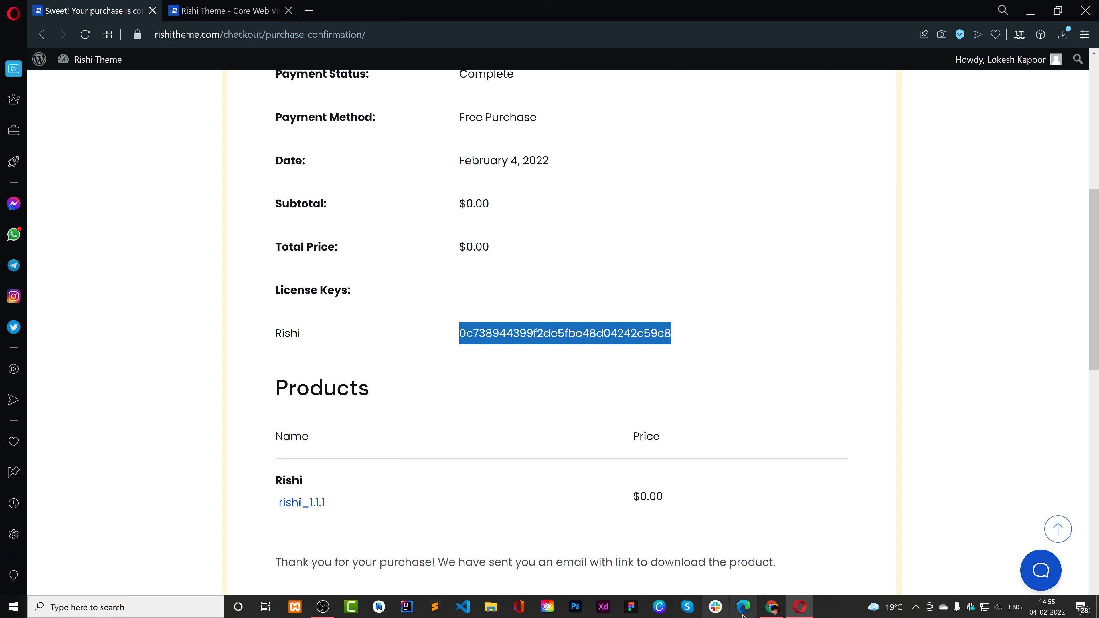
click(772, 607)
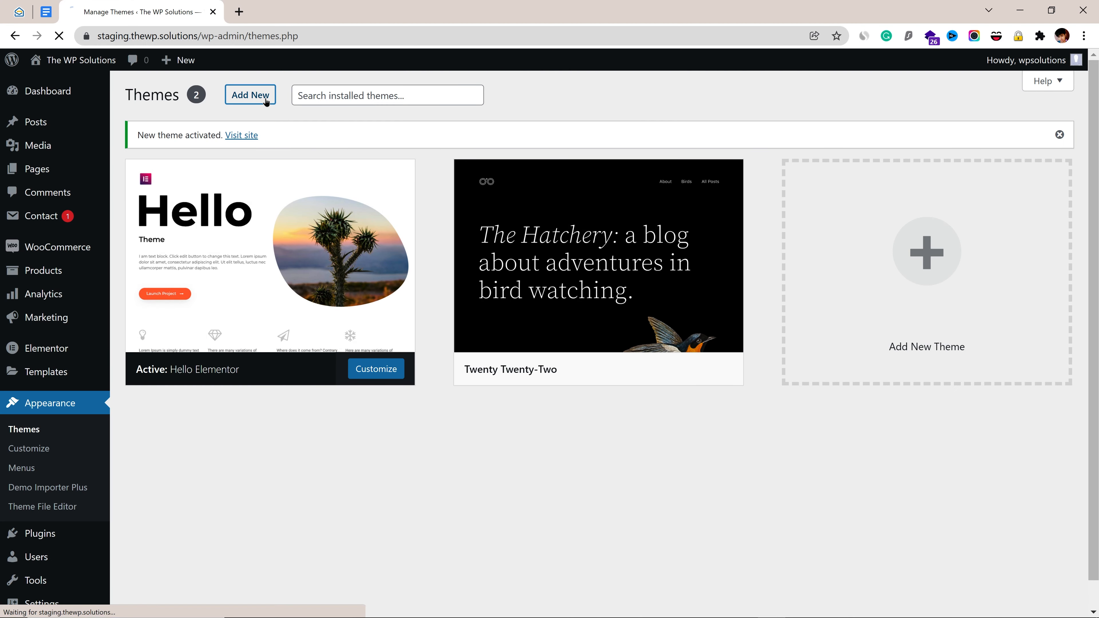
click(264, 98)
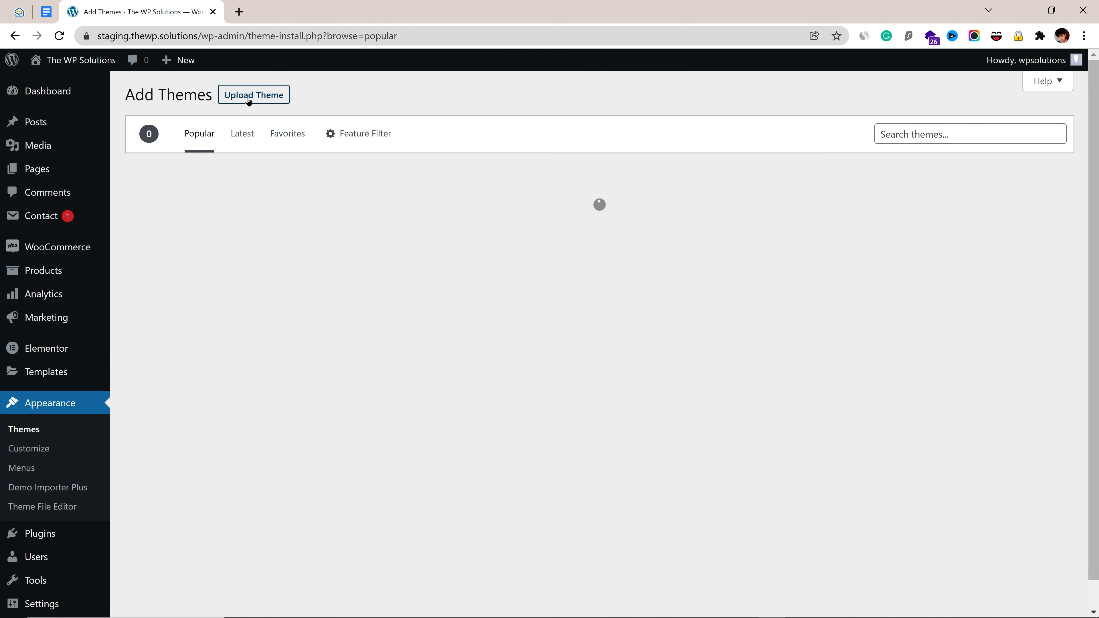
click(265, 98)
click(528, 222)
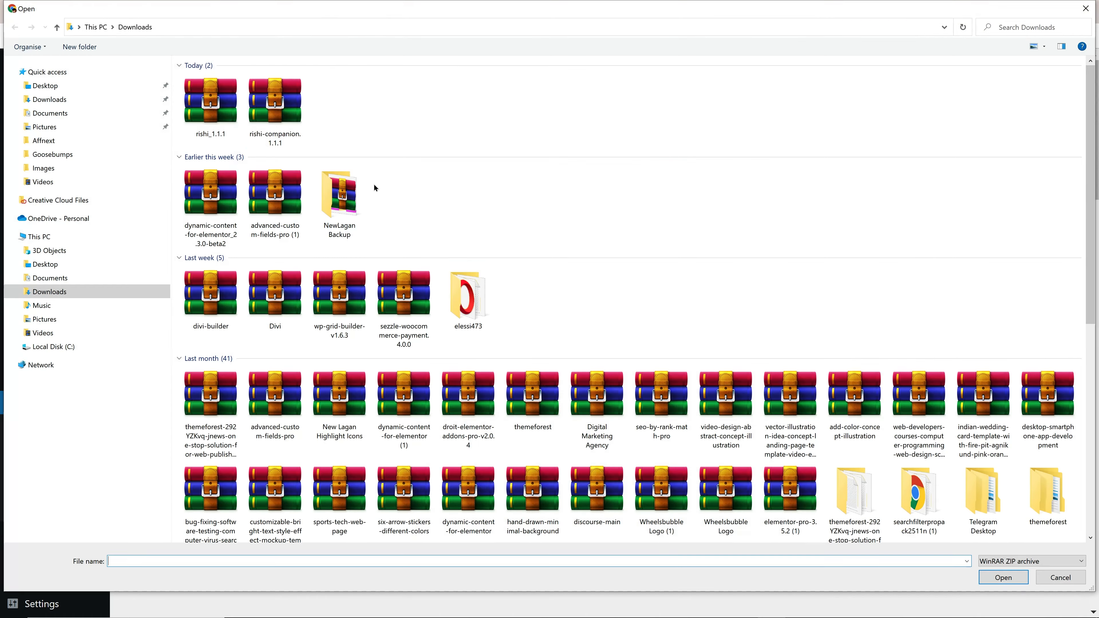
double_click(211, 104)
click(691, 220)
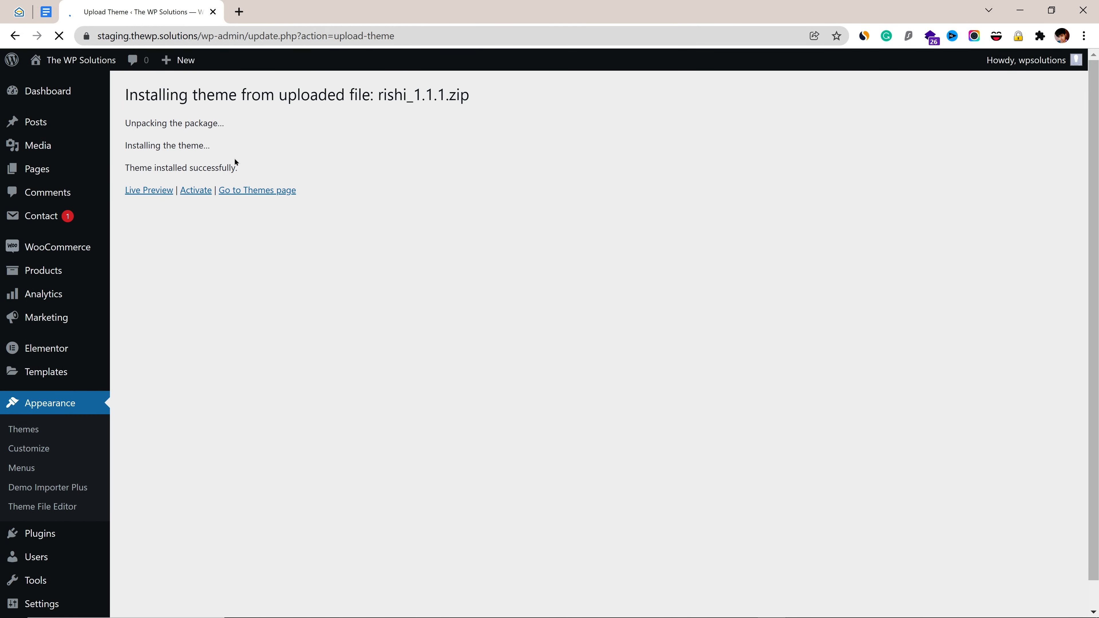
Activate the Rishi theme and install the recommended Rishi Companion plugin.
click(196, 191)
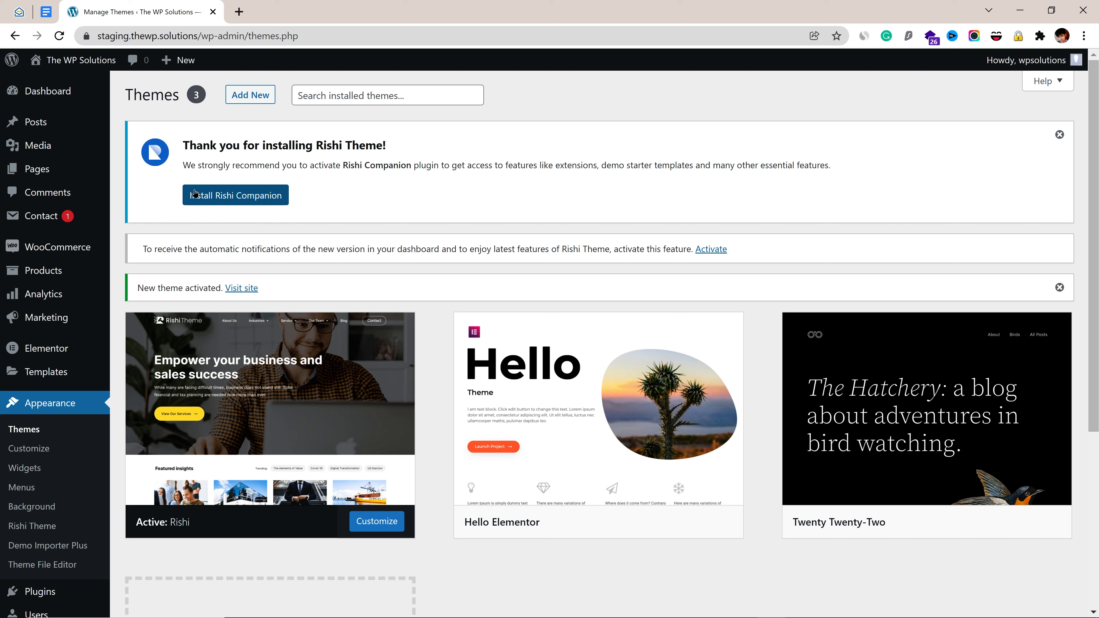
click(260, 195)
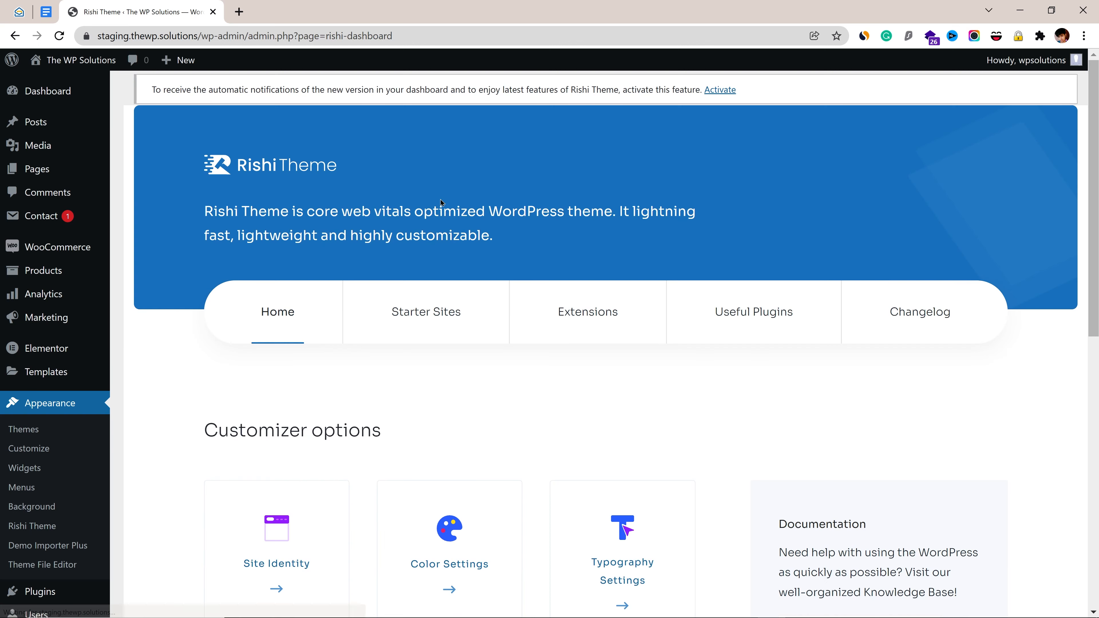
Look through the customizer options on the Rishi Theme dashboard and open Site Identity.
scroll(207, 354, down, 3)
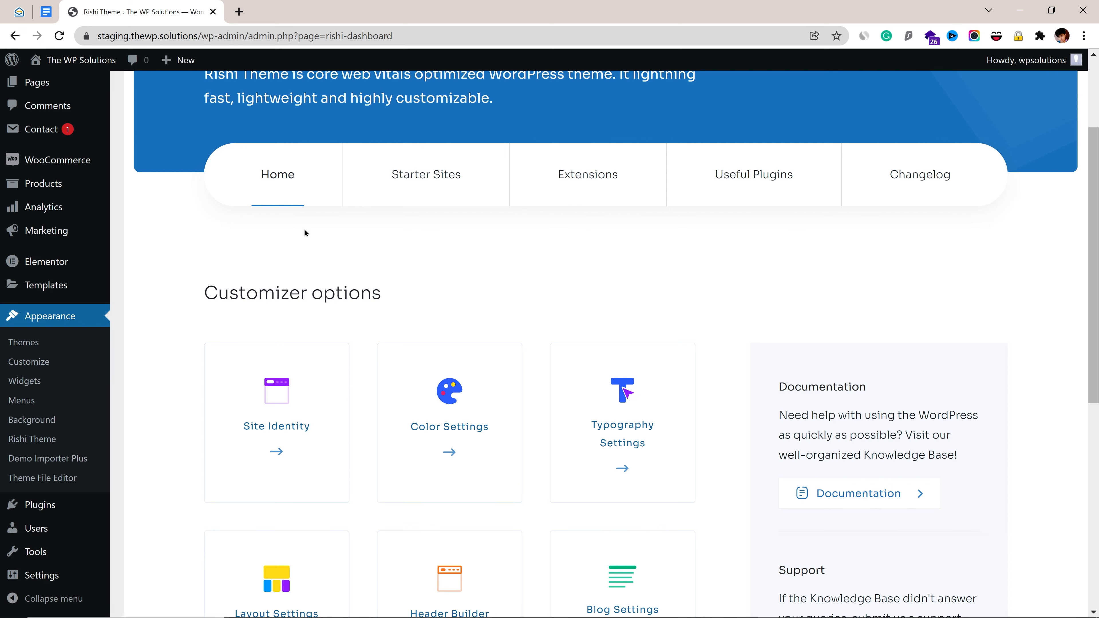
scroll(519, 402, down, 2)
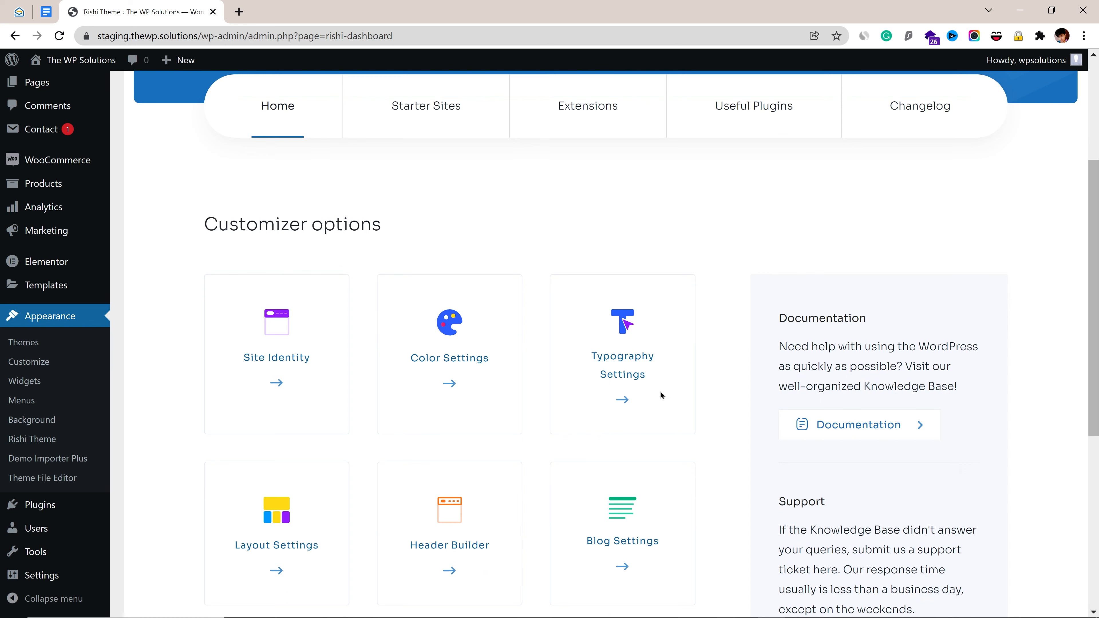
scroll(660, 391, down, 2)
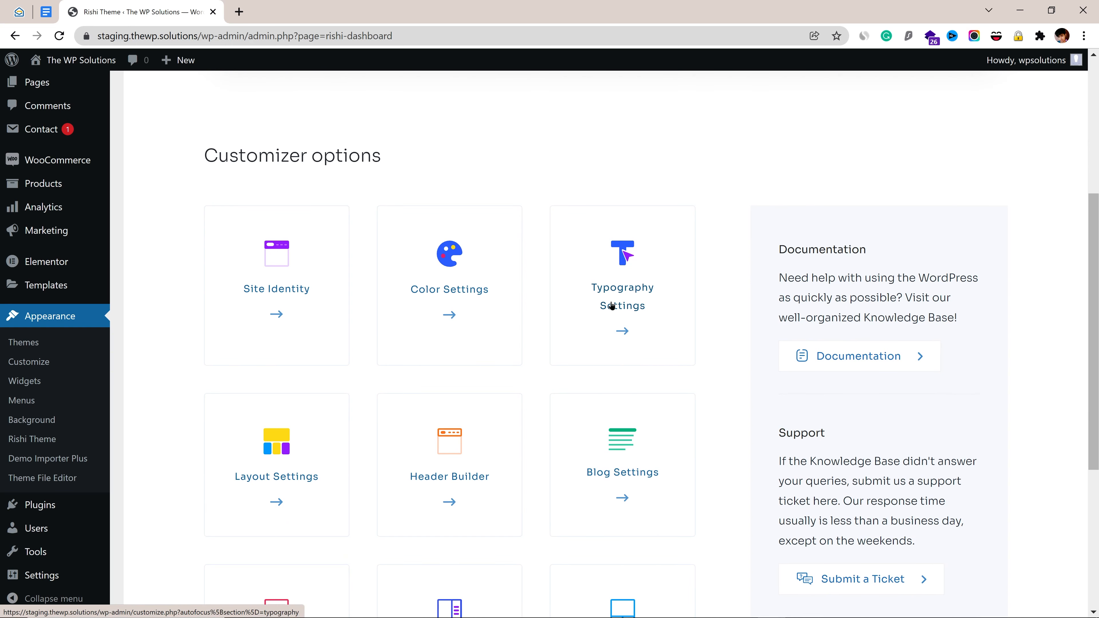
scroll(608, 308, down, 3)
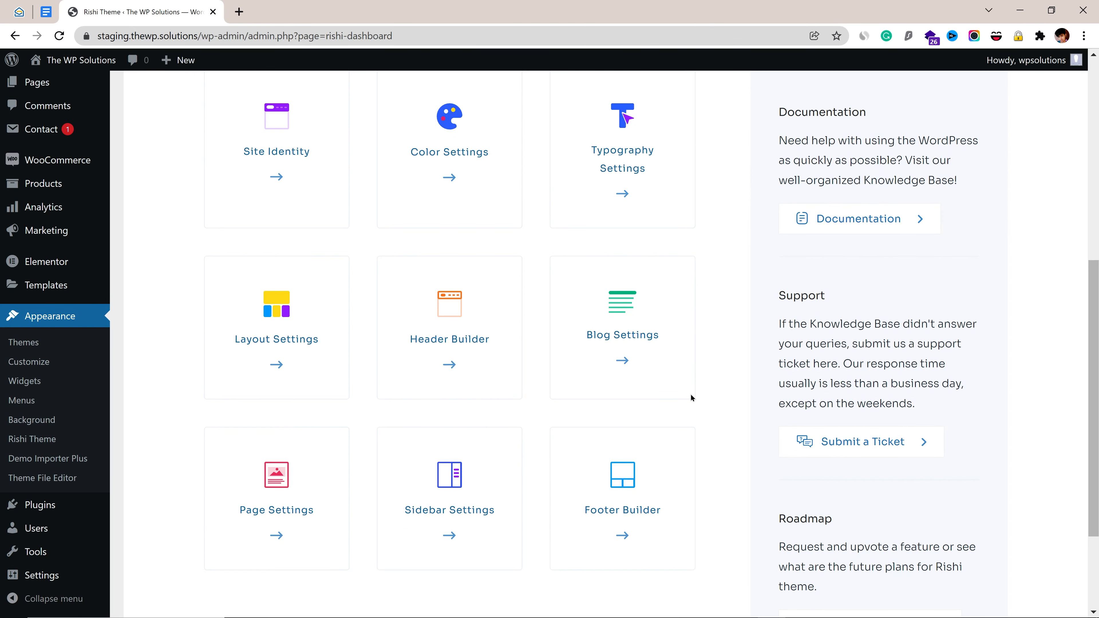
scroll(691, 397, up, 2)
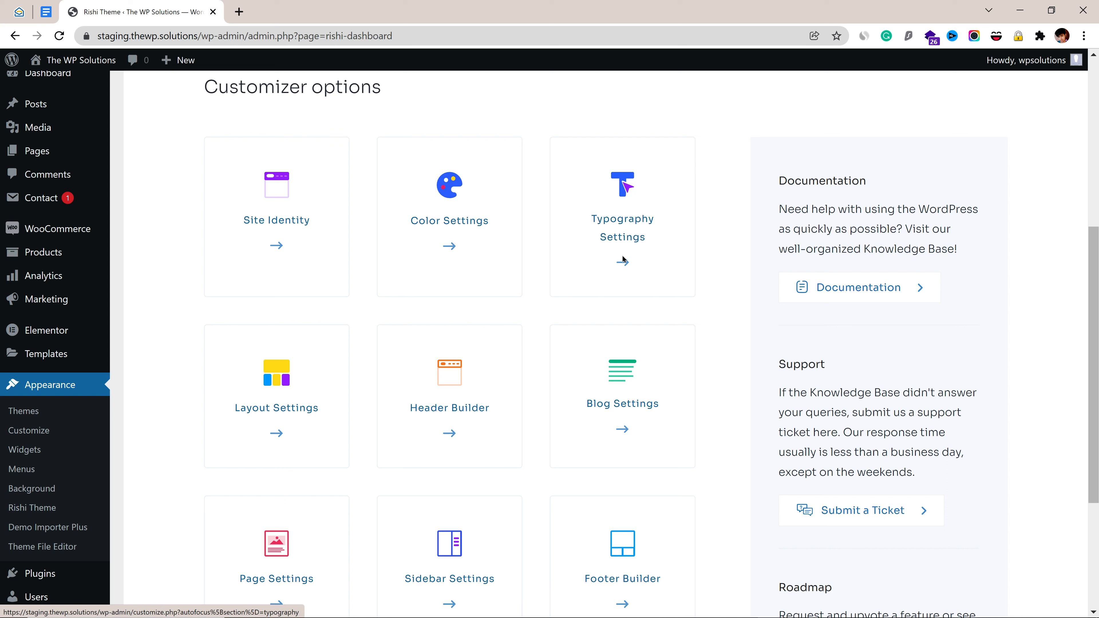
scroll(638, 318, up, 2)
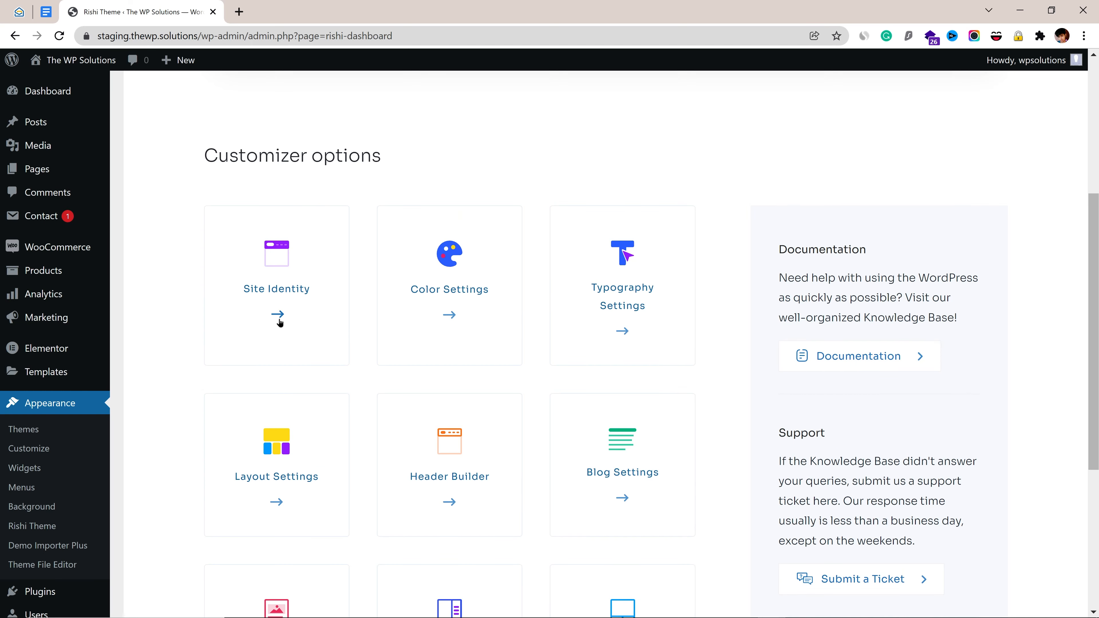
scroll(291, 362, up, 5)
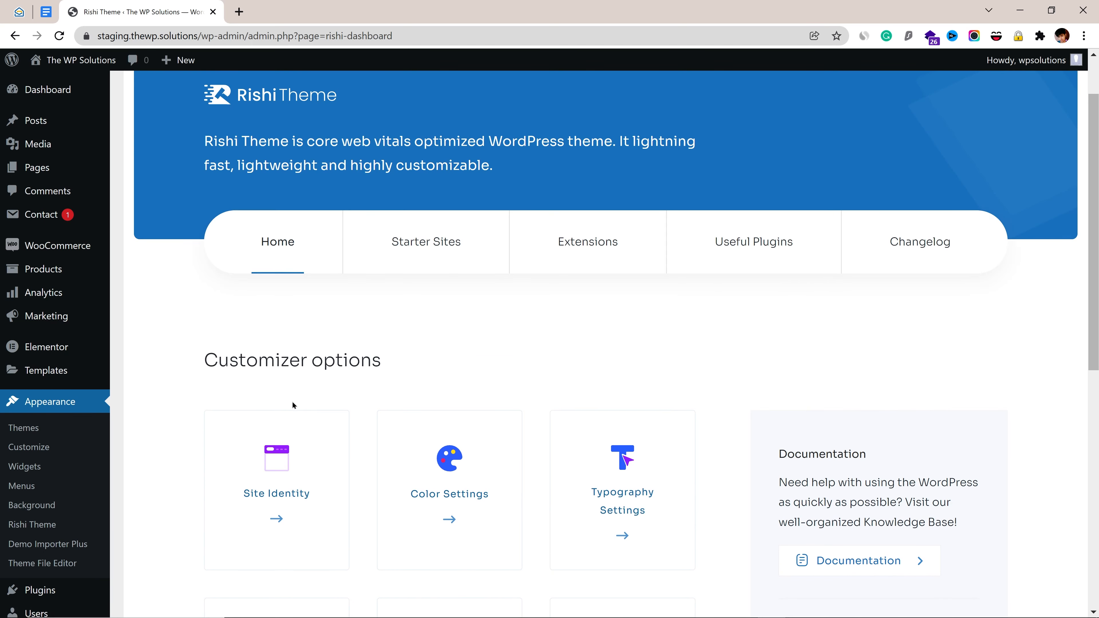
scroll(292, 405, down, 2)
click(274, 454)
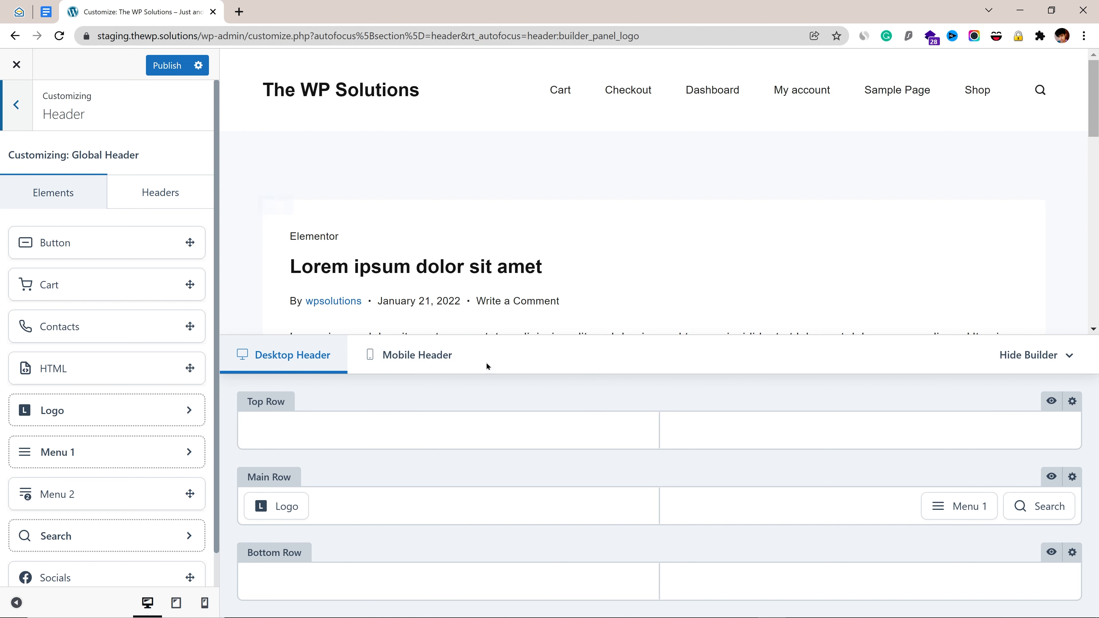
Go from the header settings to the Container settings under Layouts and check the available default site layouts.
click(16, 105)
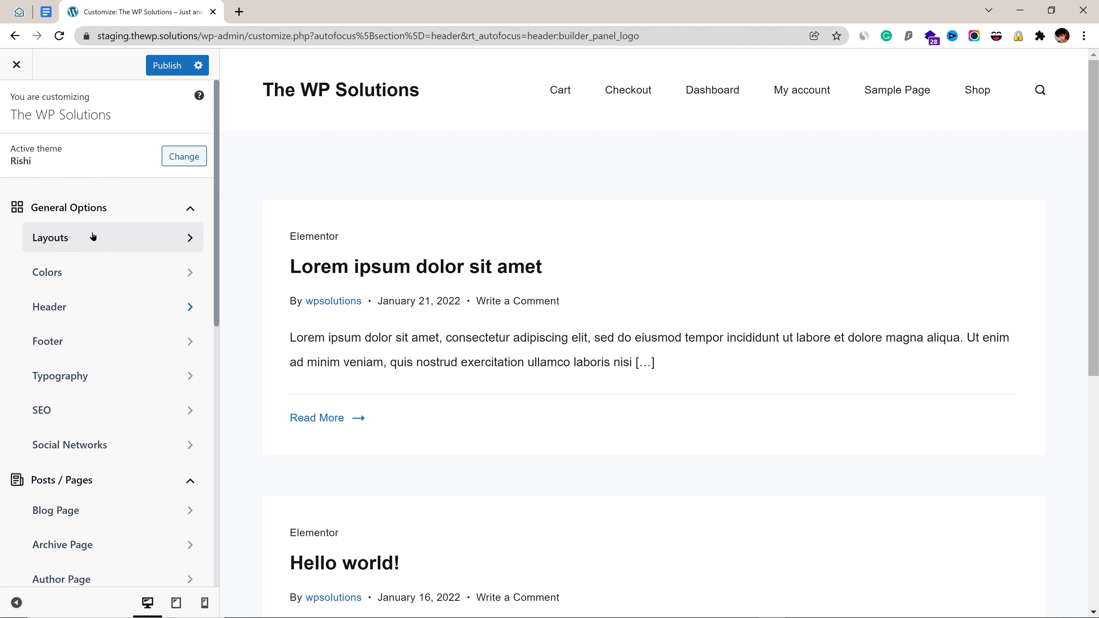
scroll(95, 249, down, 8)
scroll(97, 260, up, 8)
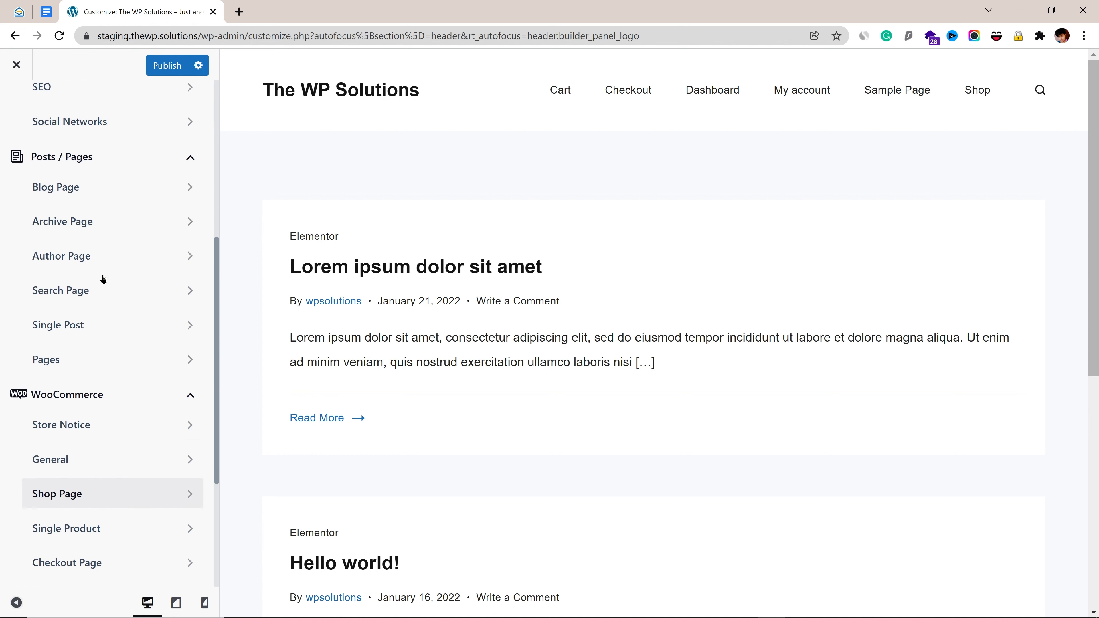
click(85, 236)
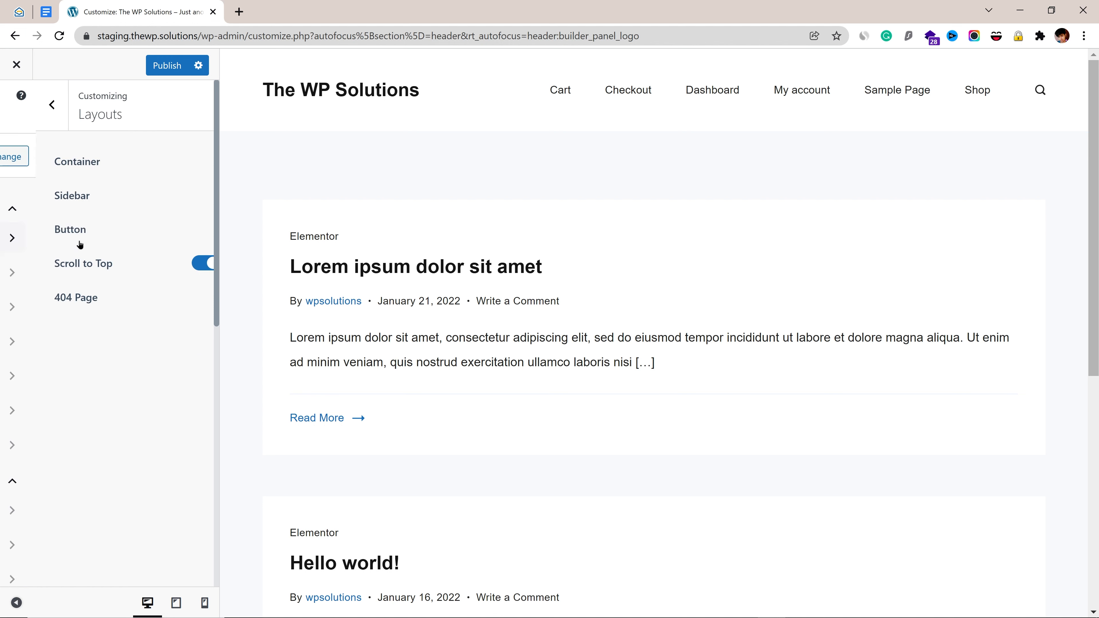
click(86, 174)
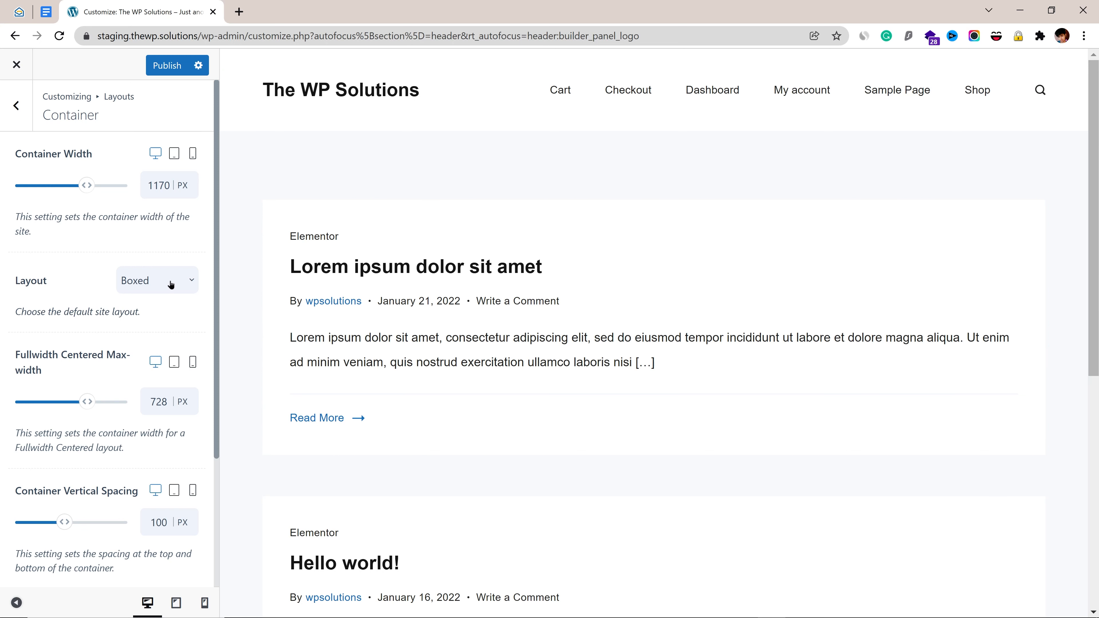
click(185, 282)
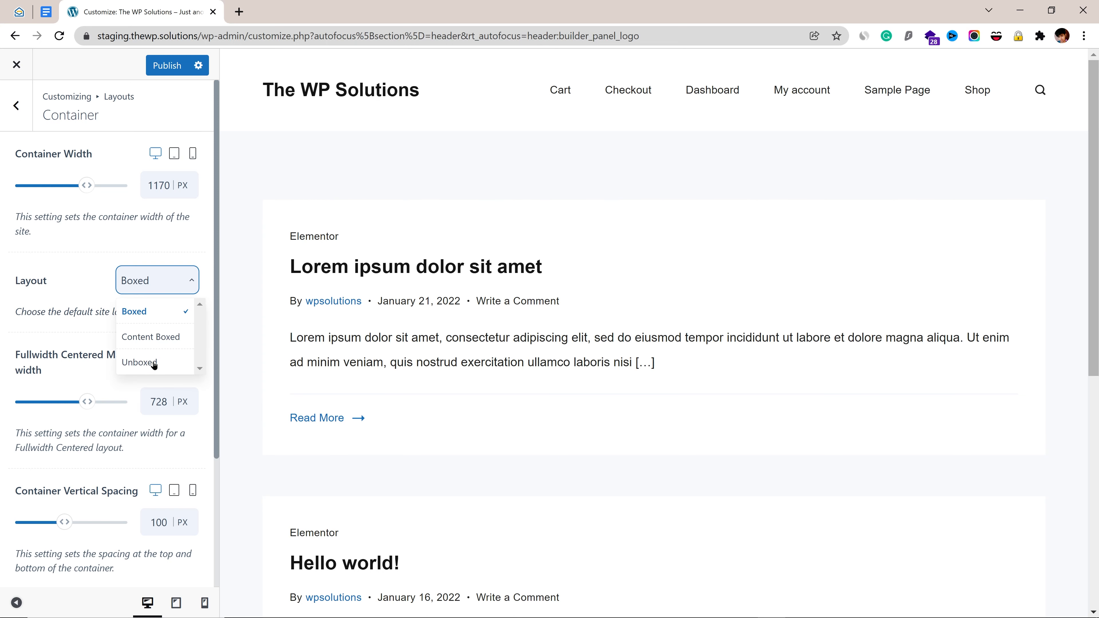
click(63, 337)
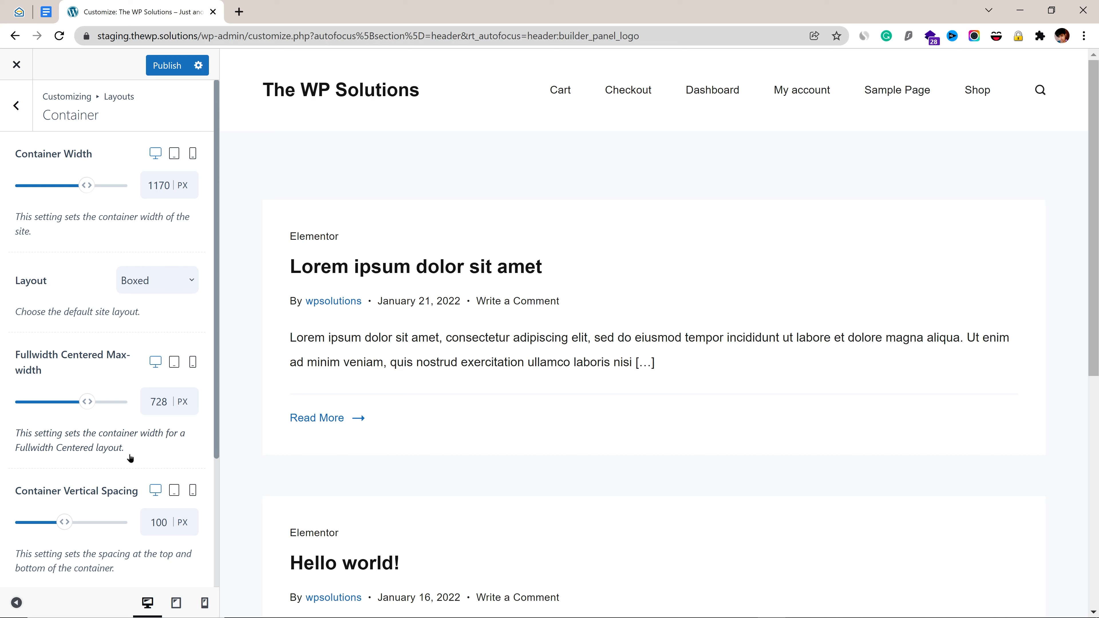
Try a desktop Fullwidth Centered Max-width of 525 px and reset it to the default.
drag(87, 402, 70, 402)
scroll(135, 424, down, 2)
mouse_move(82, 388)
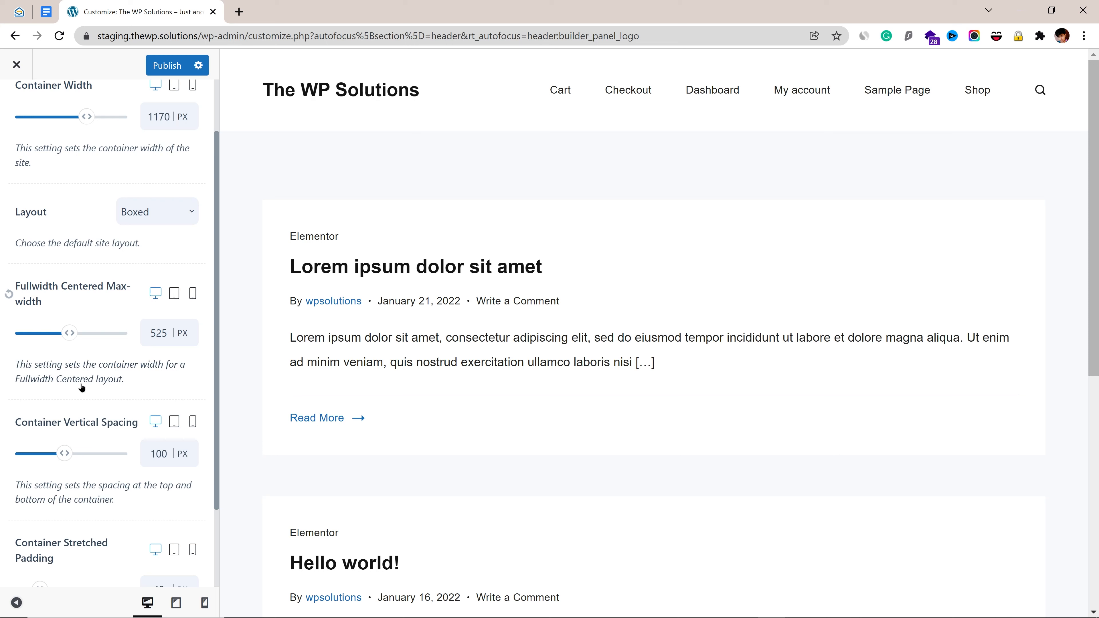
click(9, 297)
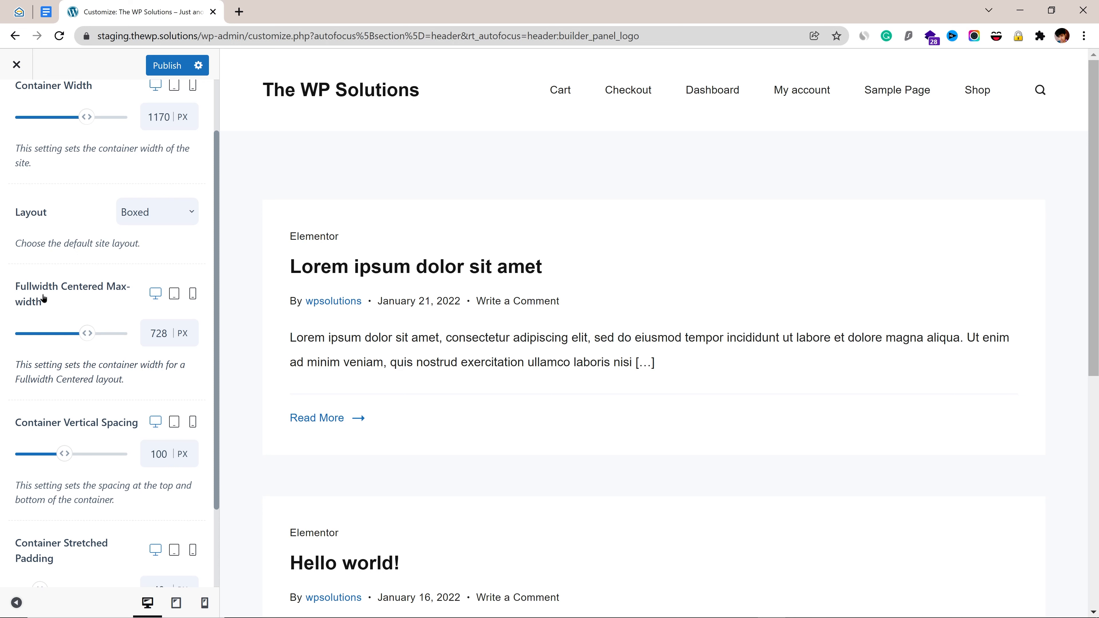
Compare the container settings and site preview for the tablet and mobile views.
click(173, 295)
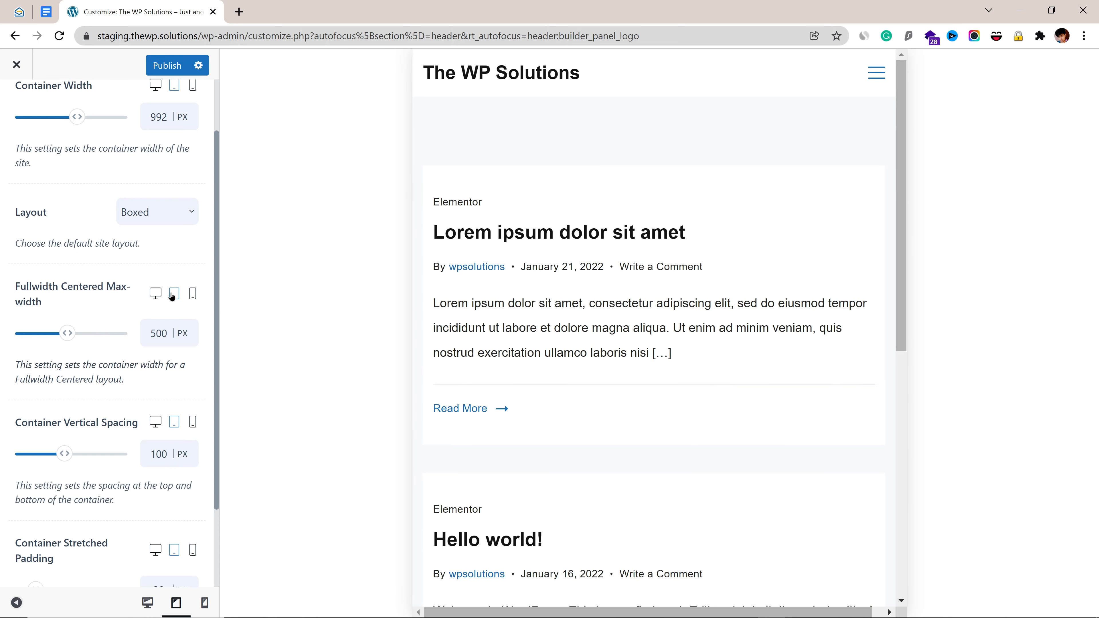
click(191, 295)
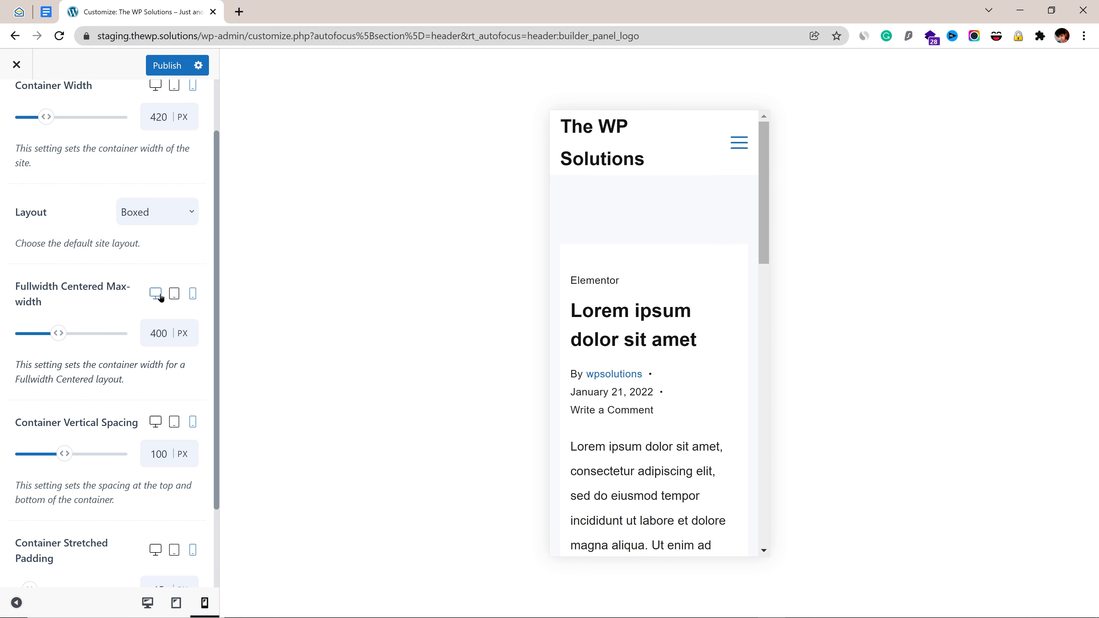
click(175, 295)
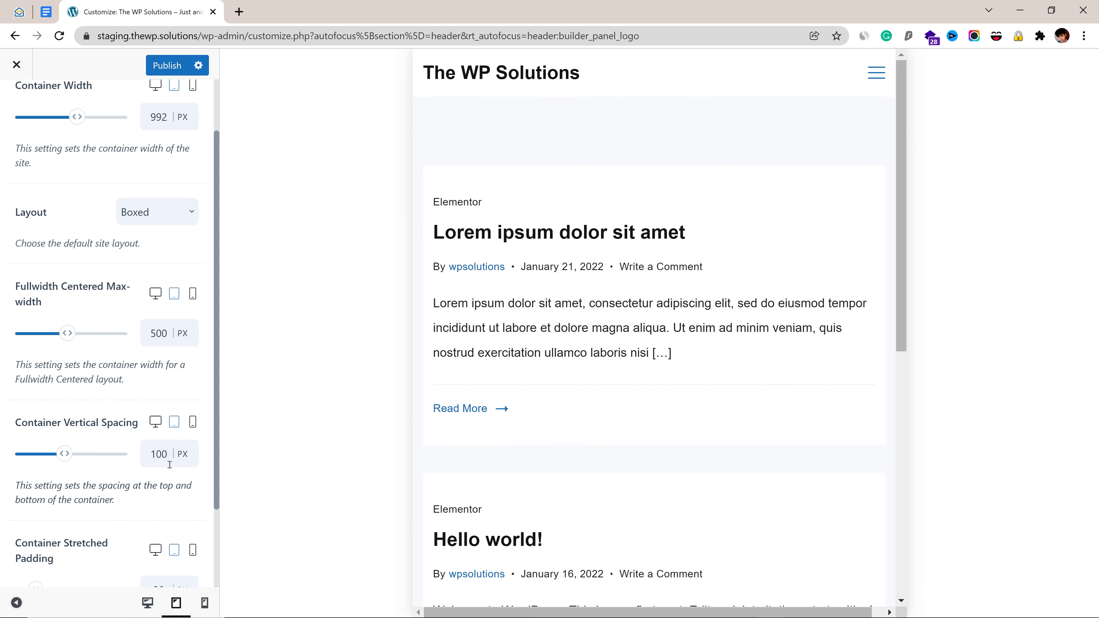
click(192, 294)
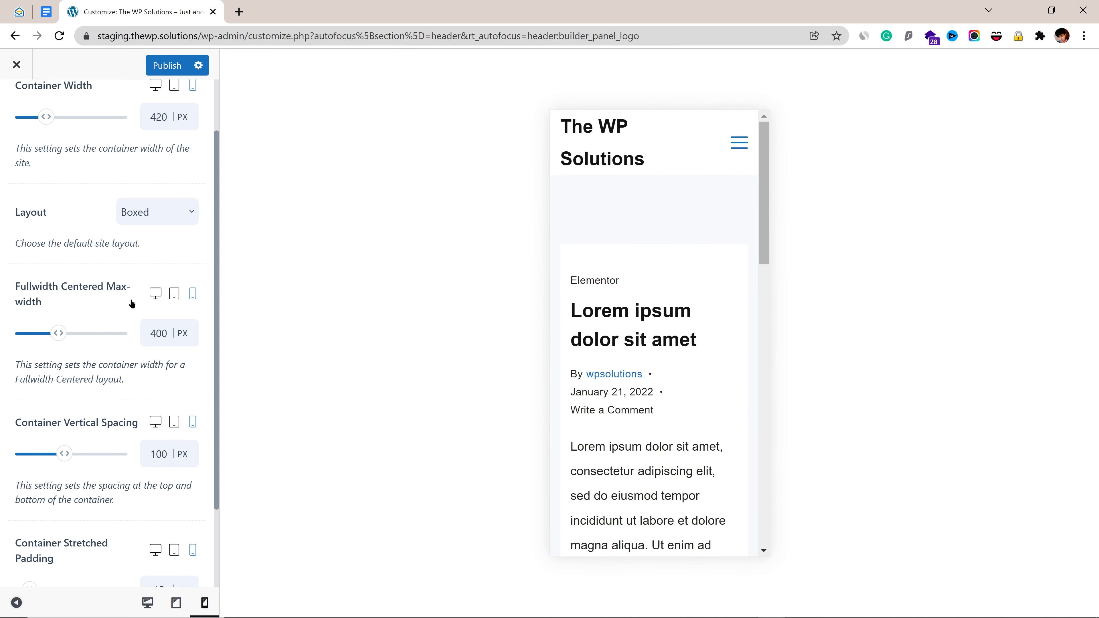
scroll(134, 351, down, 3)
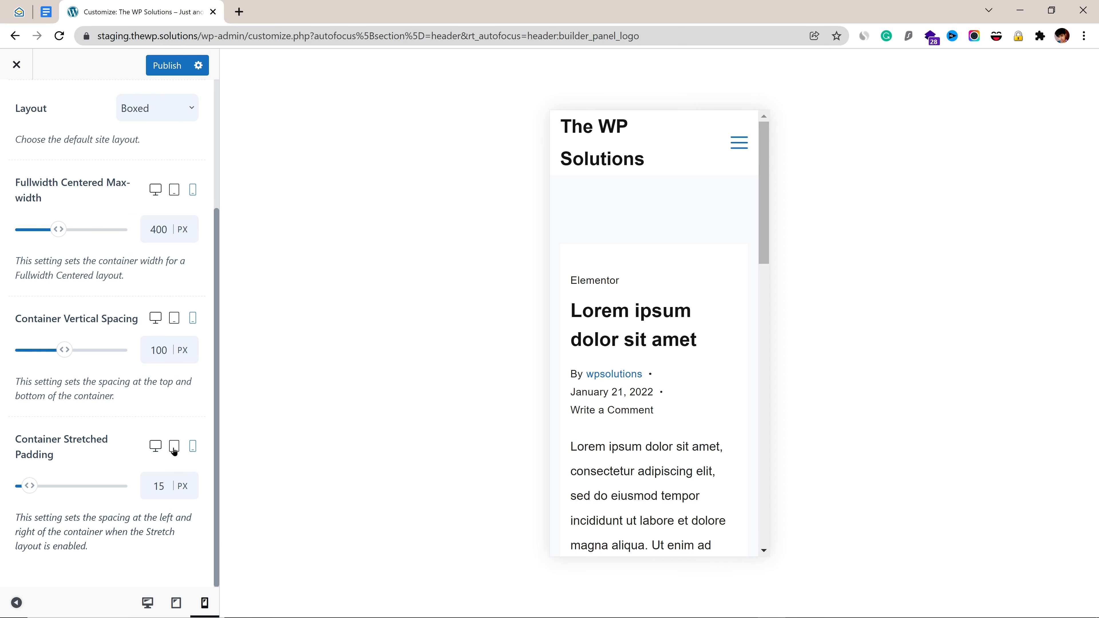
Switch the container settings and preview back to desktop and review the vertical spacing and stretched padding options.
scroll(172, 336, up, 5)
click(156, 153)
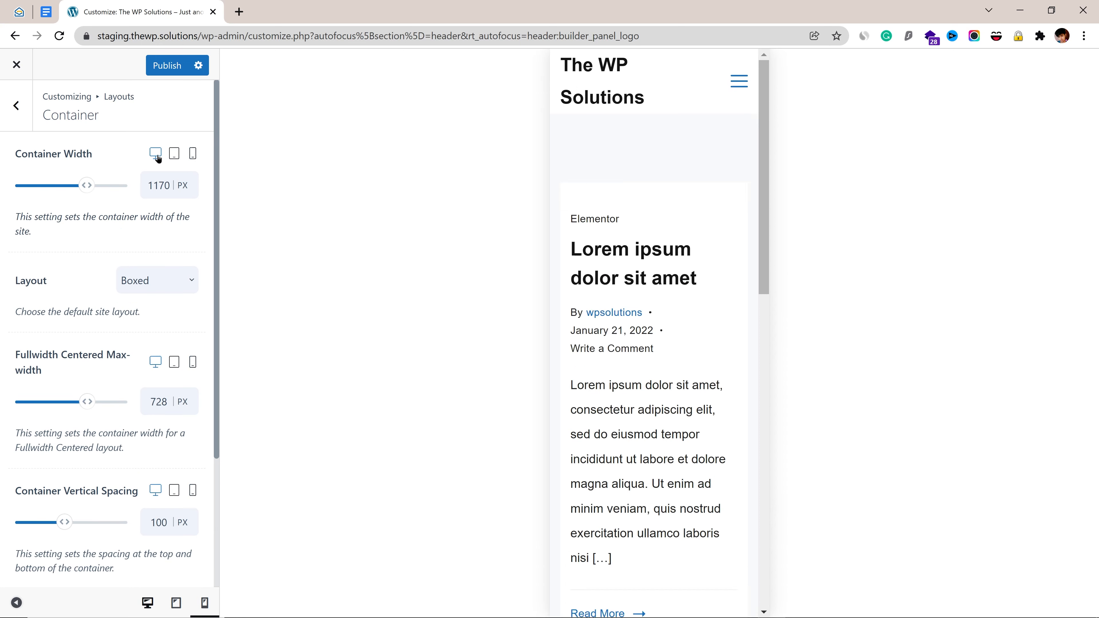
scroll(157, 317, down, 2)
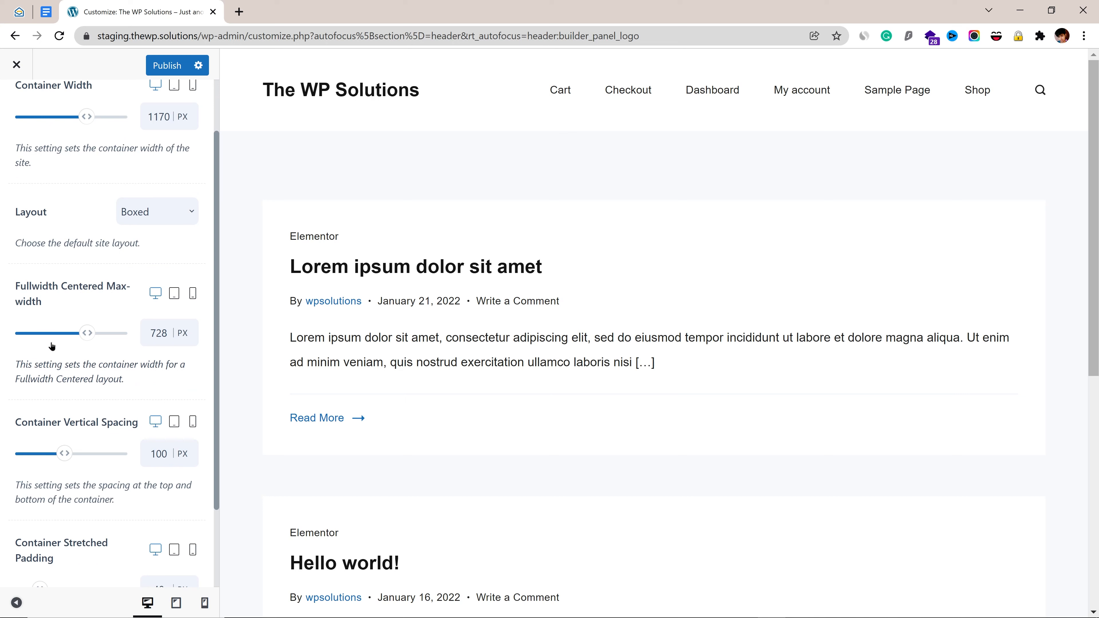
scroll(121, 433, down, 2)
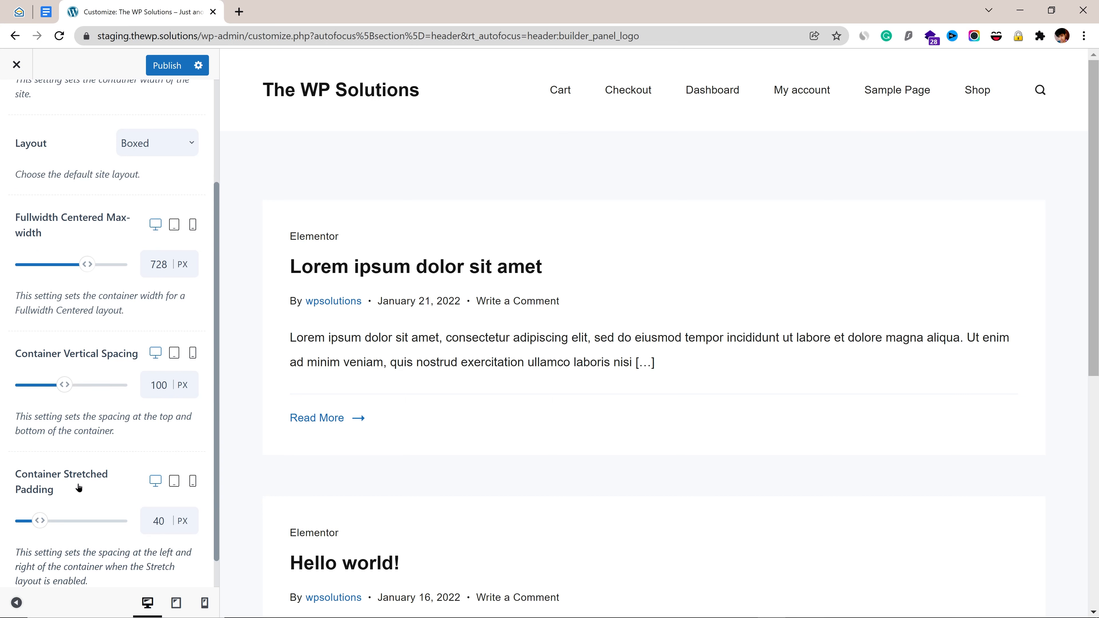
scroll(78, 488, down, 1)
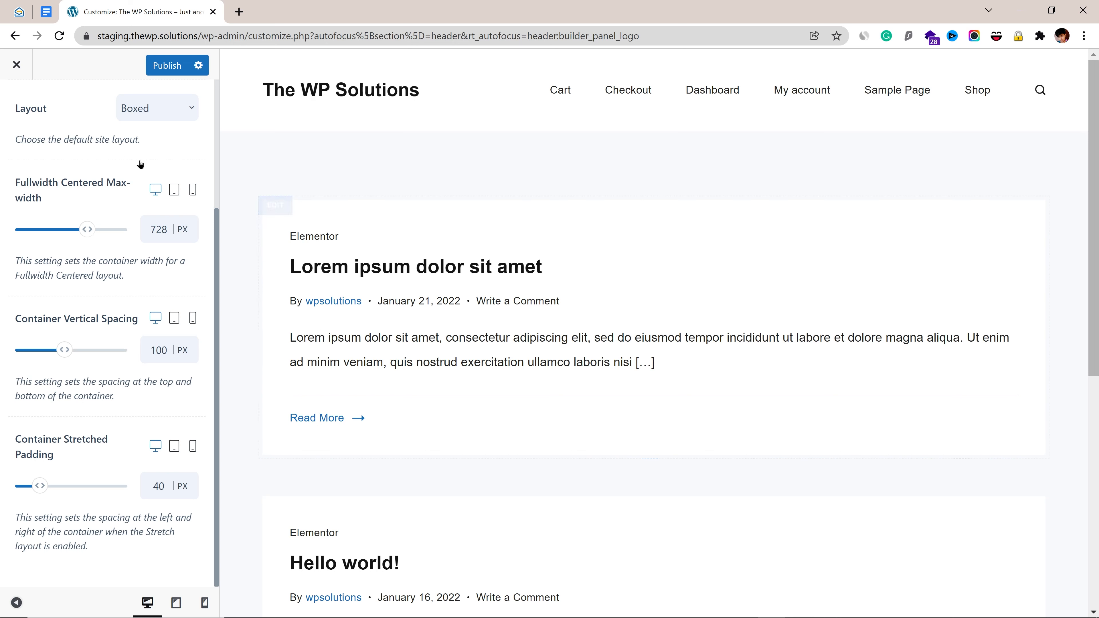
scroll(130, 167, up, 3)
scroll(37, 116, up, 1)
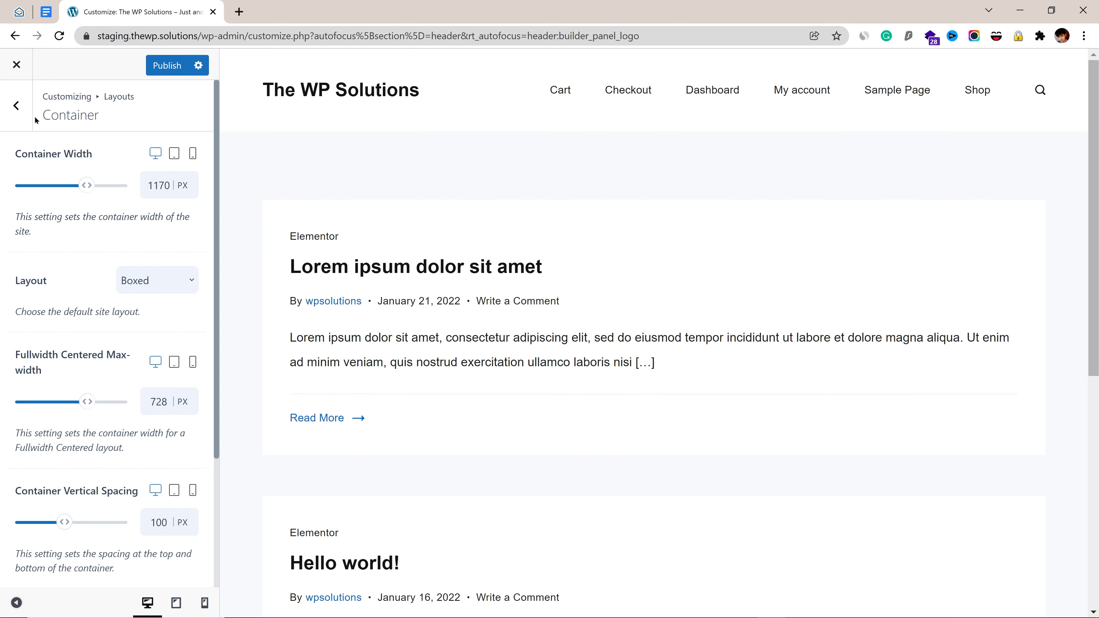
Open the Sidebar settings under Layouts and load the "Hello world!" post in the site preview.
click(18, 107)
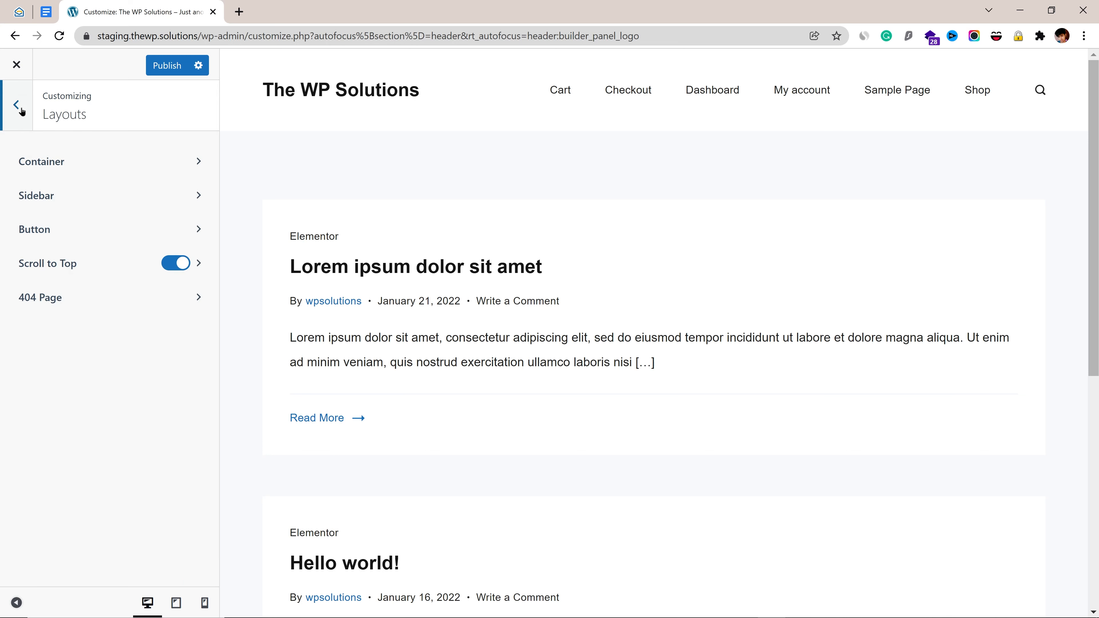
click(83, 201)
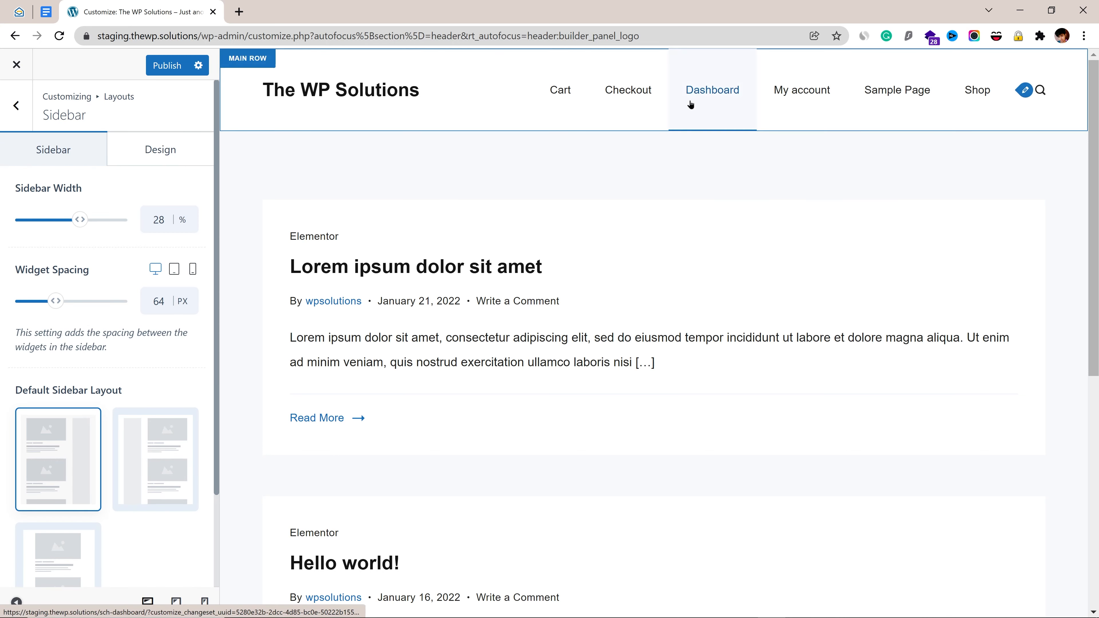
scroll(426, 338, down, 5)
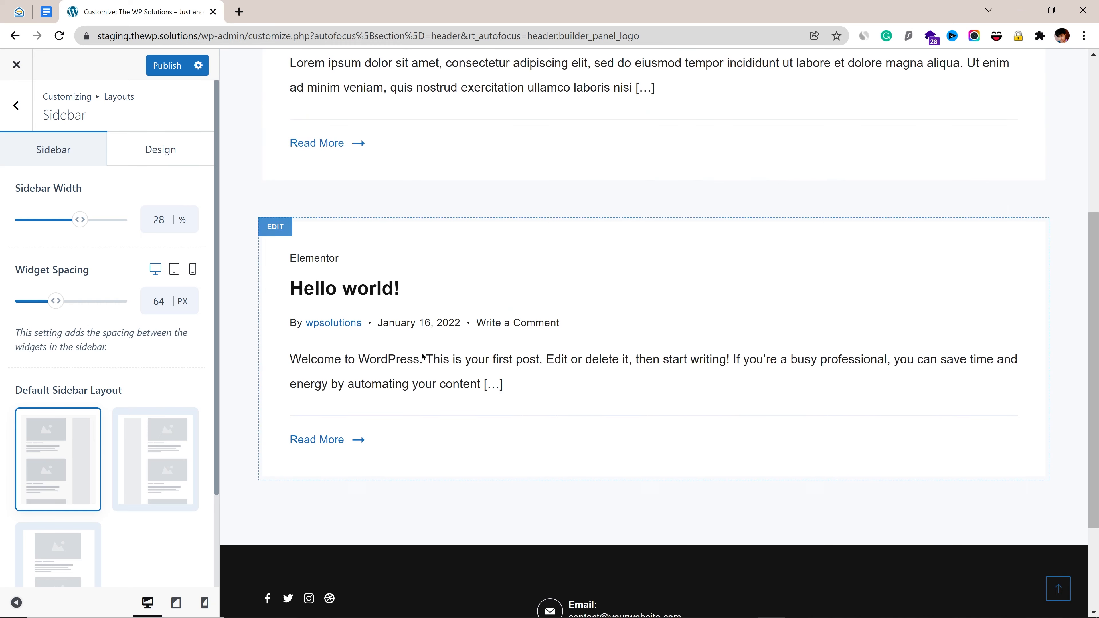
click(360, 289)
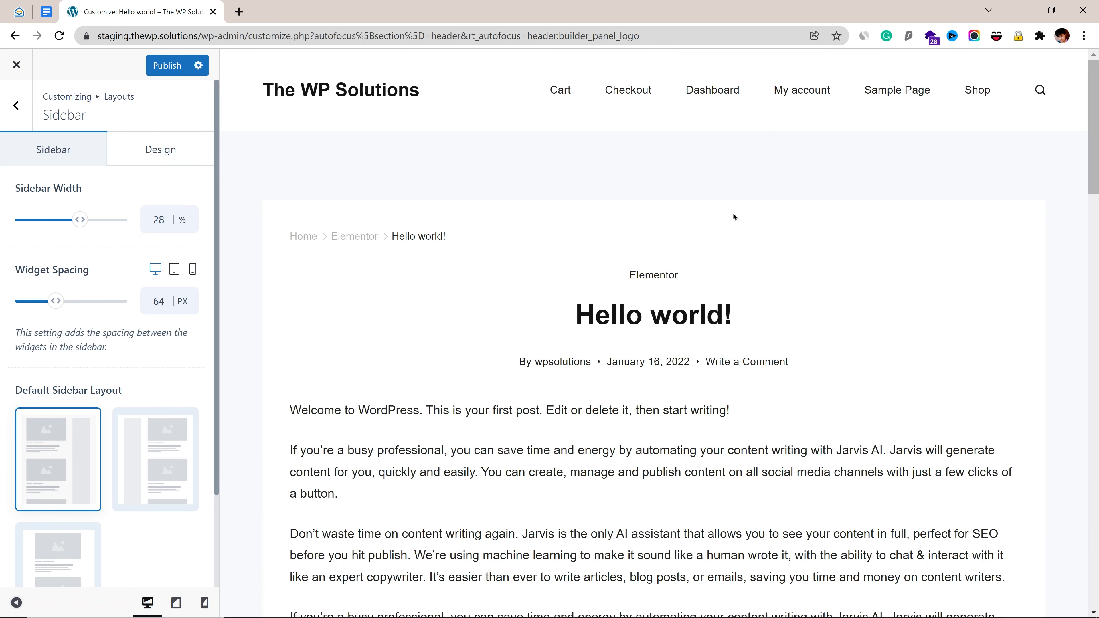
Try the left-sidebar option as the Default Sidebar Layout while previewing the post.
scroll(732, 218, down, 3)
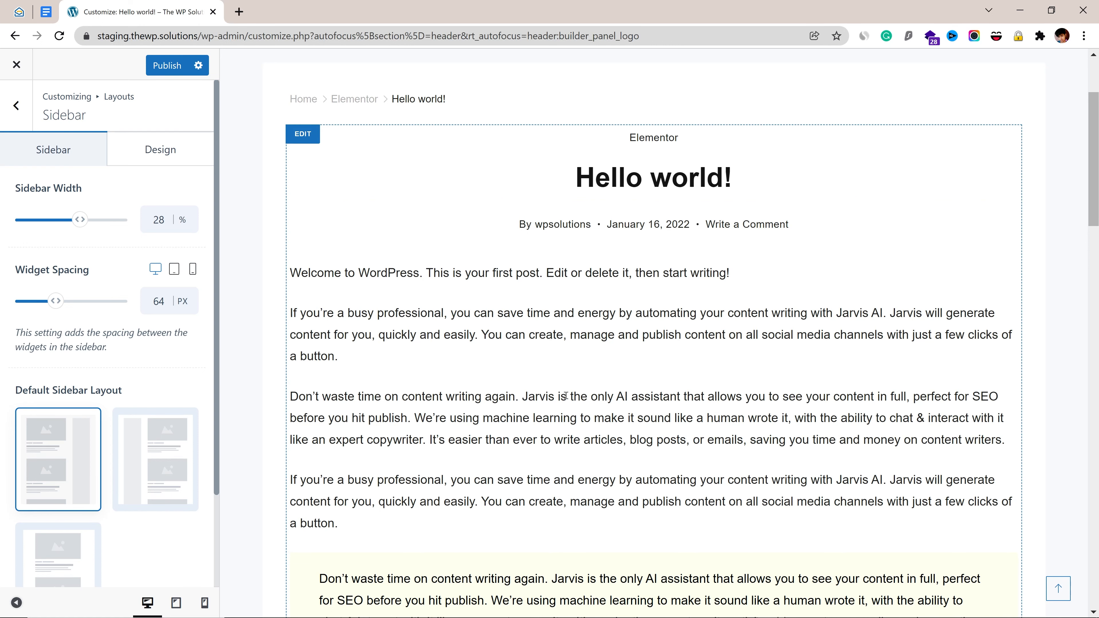
scroll(565, 396, down, 2)
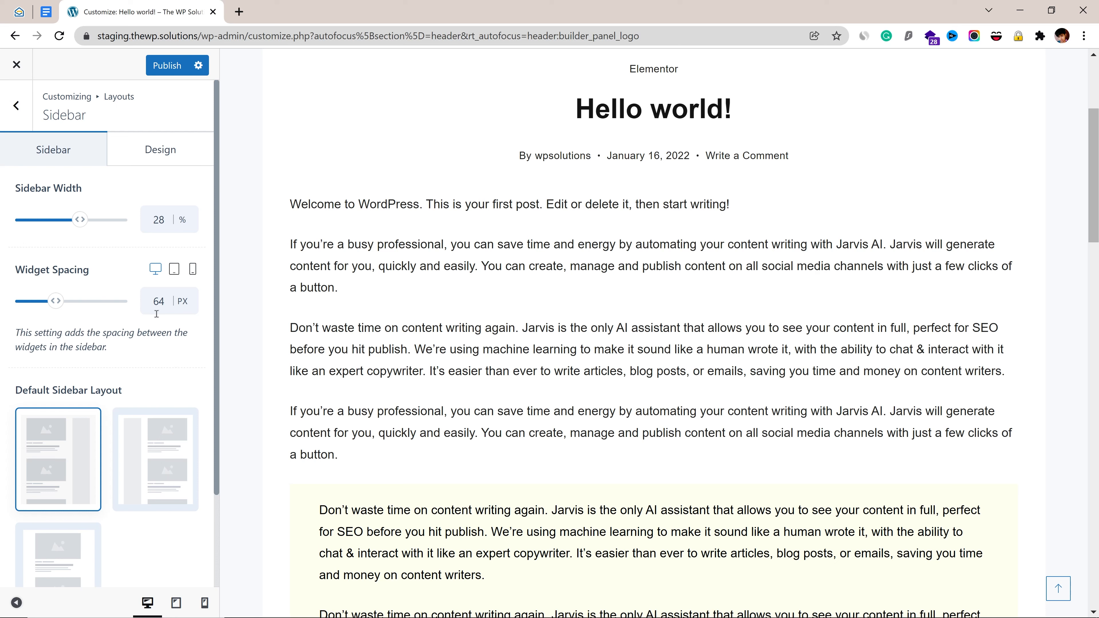
scroll(157, 359, down, 2)
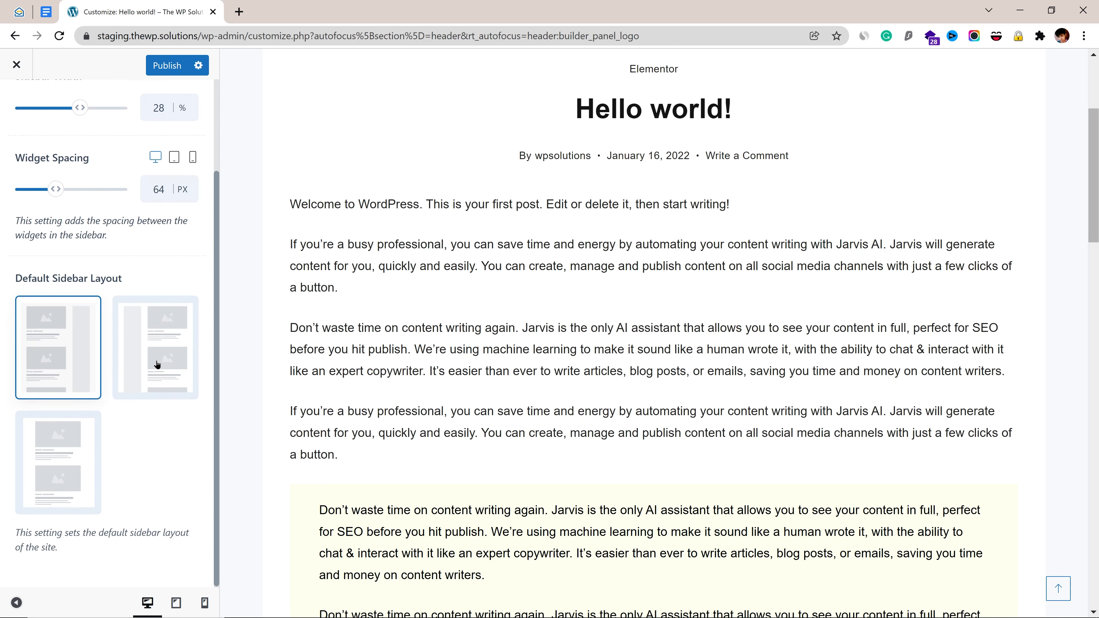
click(158, 341)
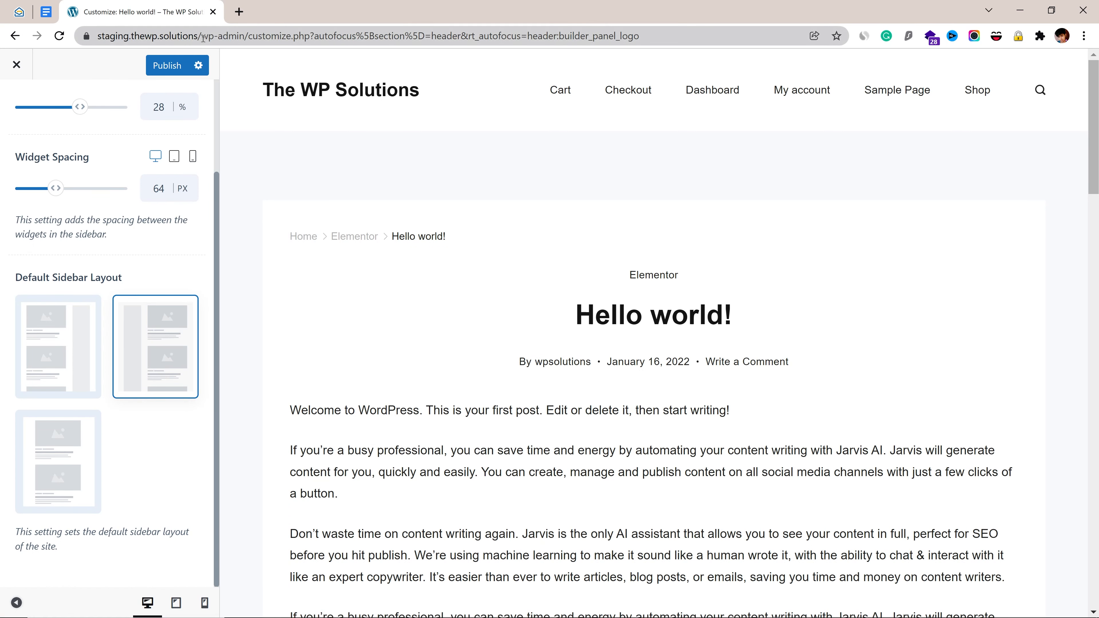
Copy the site's wp-admin address from the Customizer URL and open the WordPress dashboard in a new browser tab.
drag(98, 37, 275, 37)
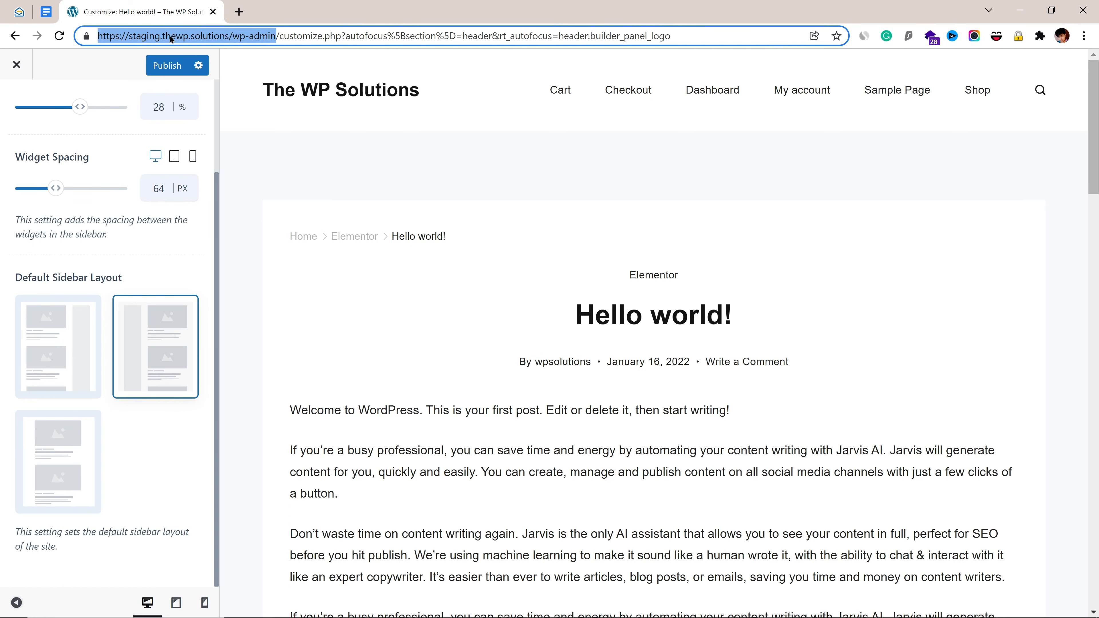
right_click(170, 38)
click(210, 107)
click(239, 12)
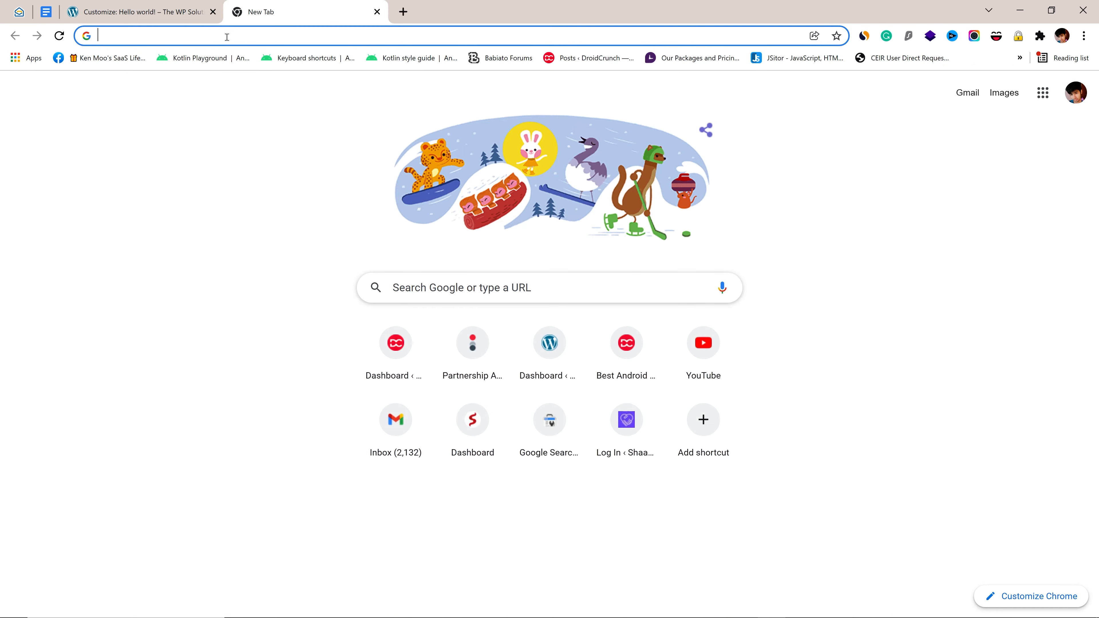
key(ctrl+v)
key(Return)
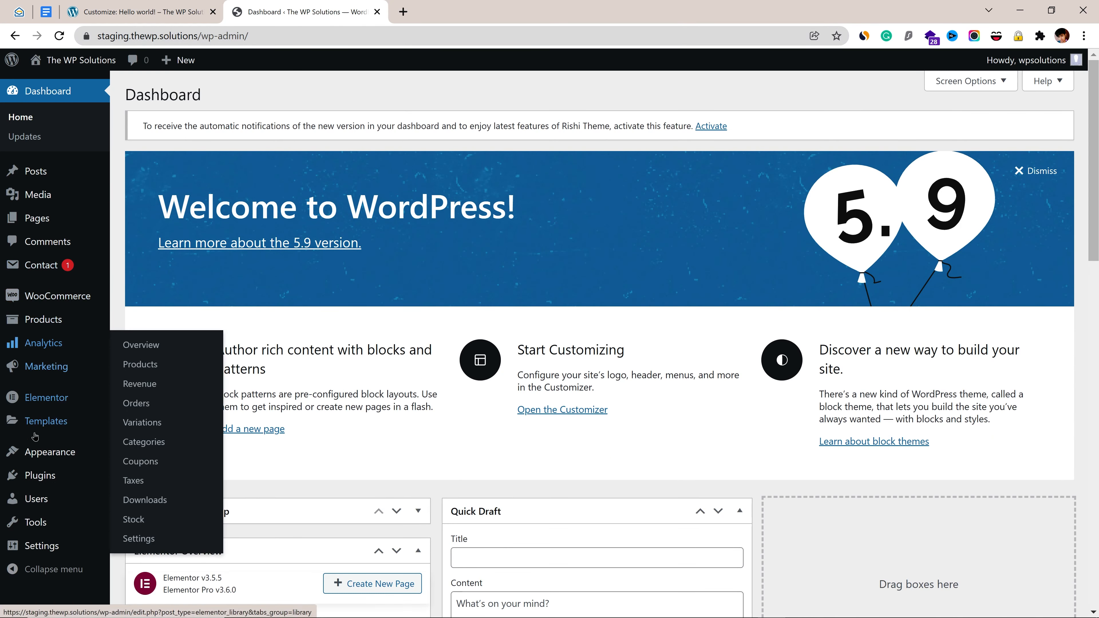
Open the Widgets screen under Appearance and go through the block editor welcome guide to dismiss it.
mouse_move(50, 452)
click(139, 474)
click(622, 505)
click(622, 505)
click(622, 506)
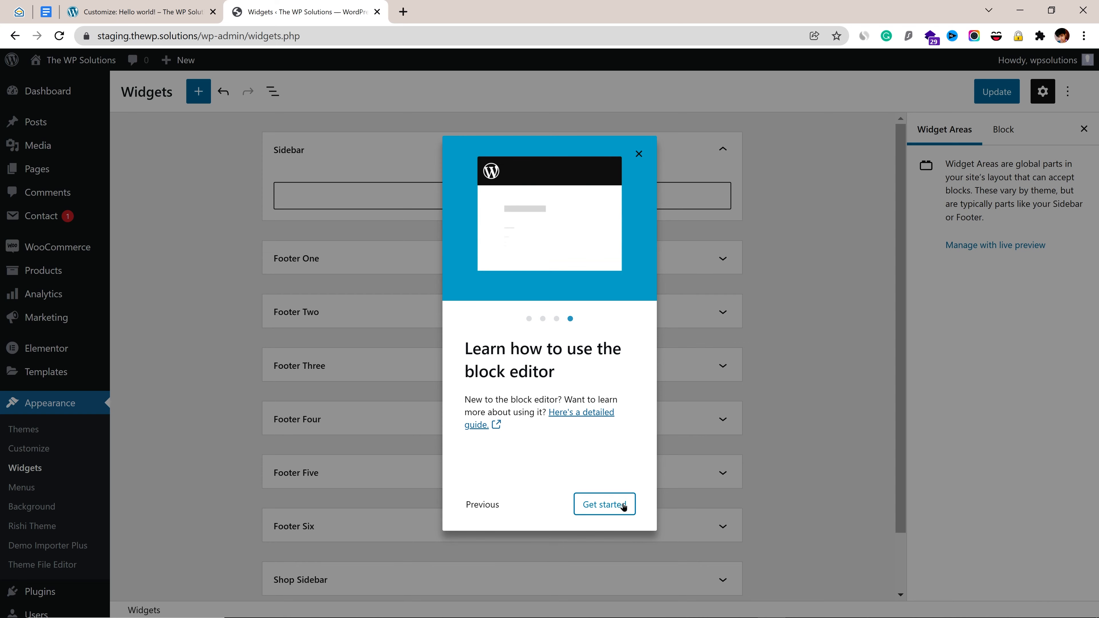
click(623, 506)
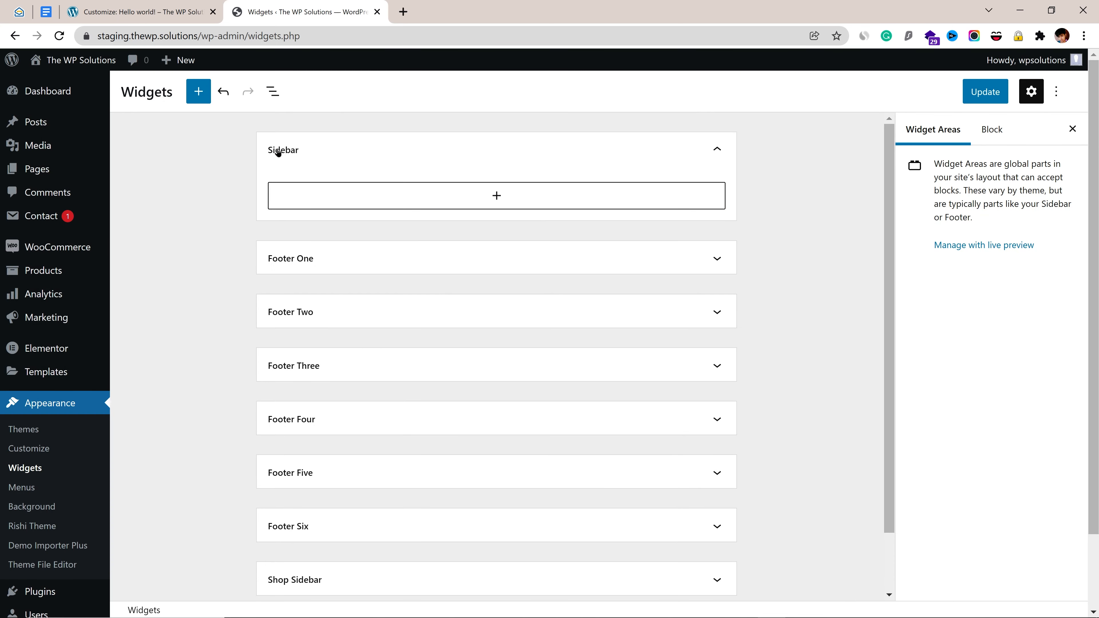
Add a Paragraph block with a short greeting introducing the author by name to the Sidebar widget area and save the widgets.
click(396, 206)
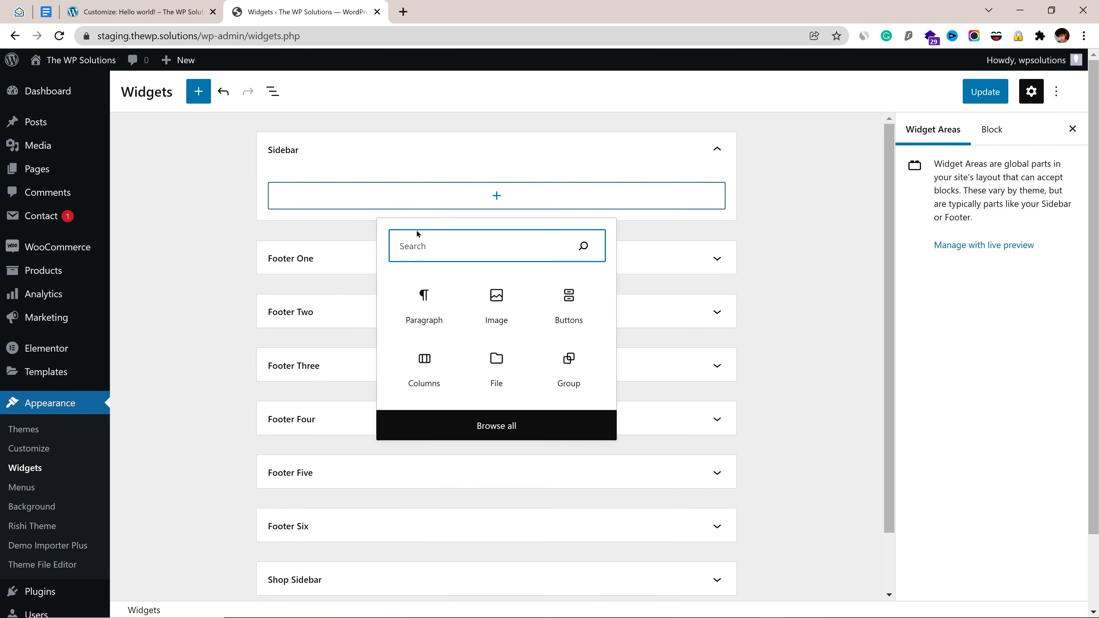
click(428, 303)
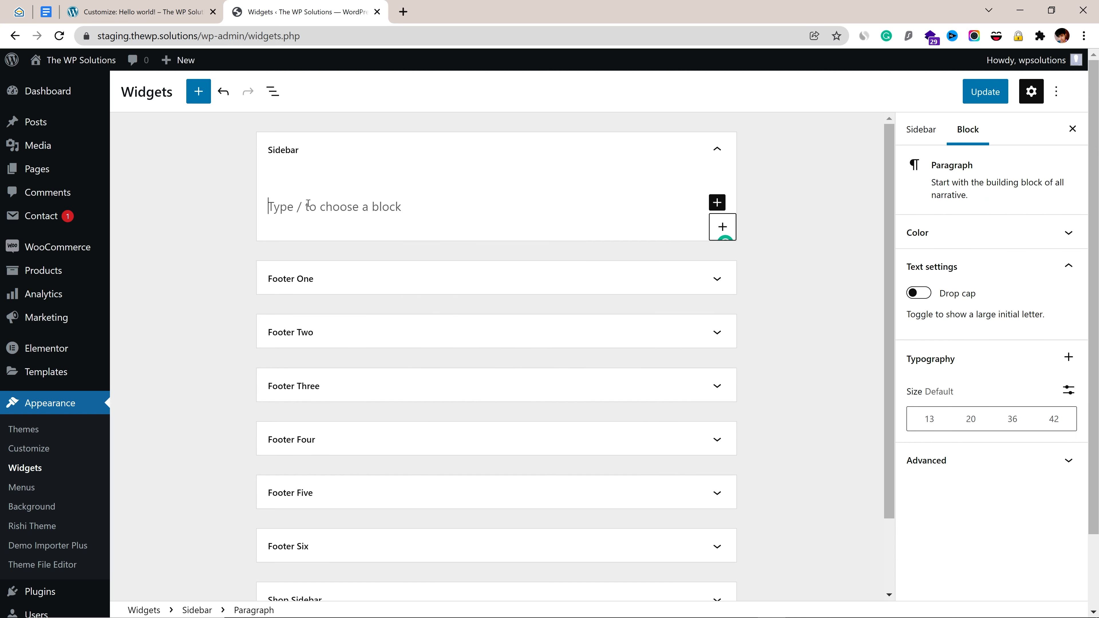
text(Hey, THi)
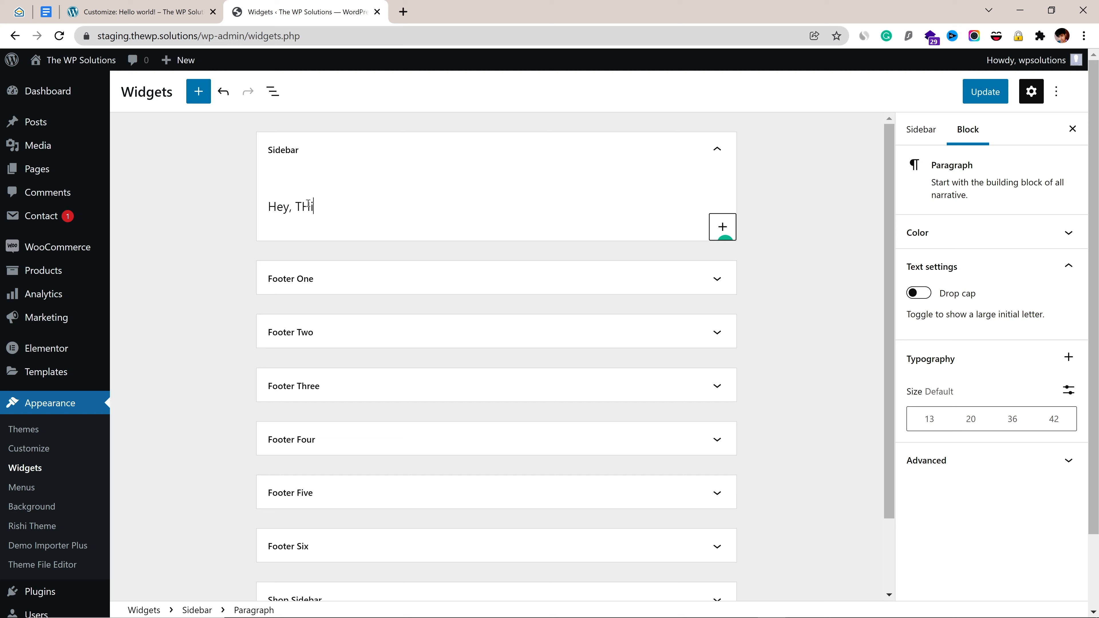
text(his is Lokesh)
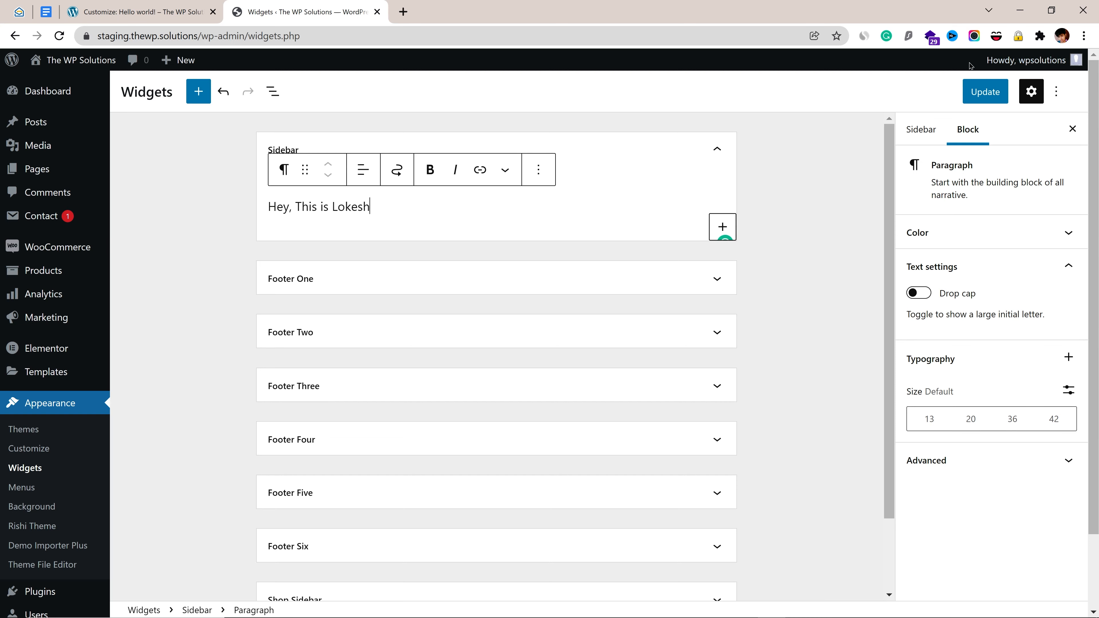
click(983, 91)
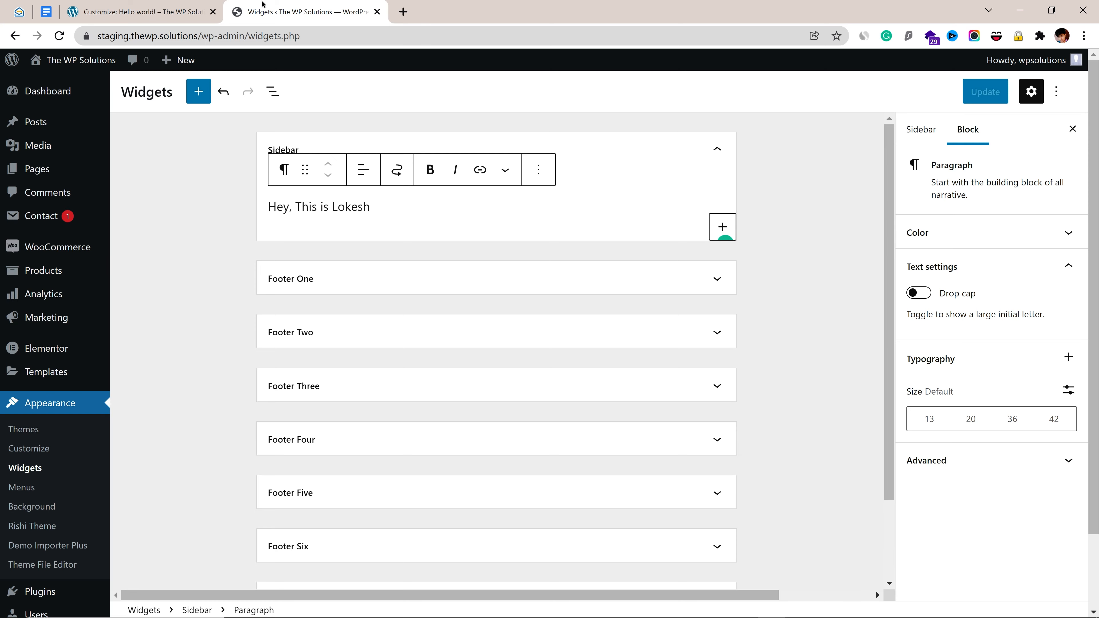
Return to the Customizer tab, preview the Right Sidebar layout, and set the Default Sidebar Layout to No Sidebar.
click(144, 5)
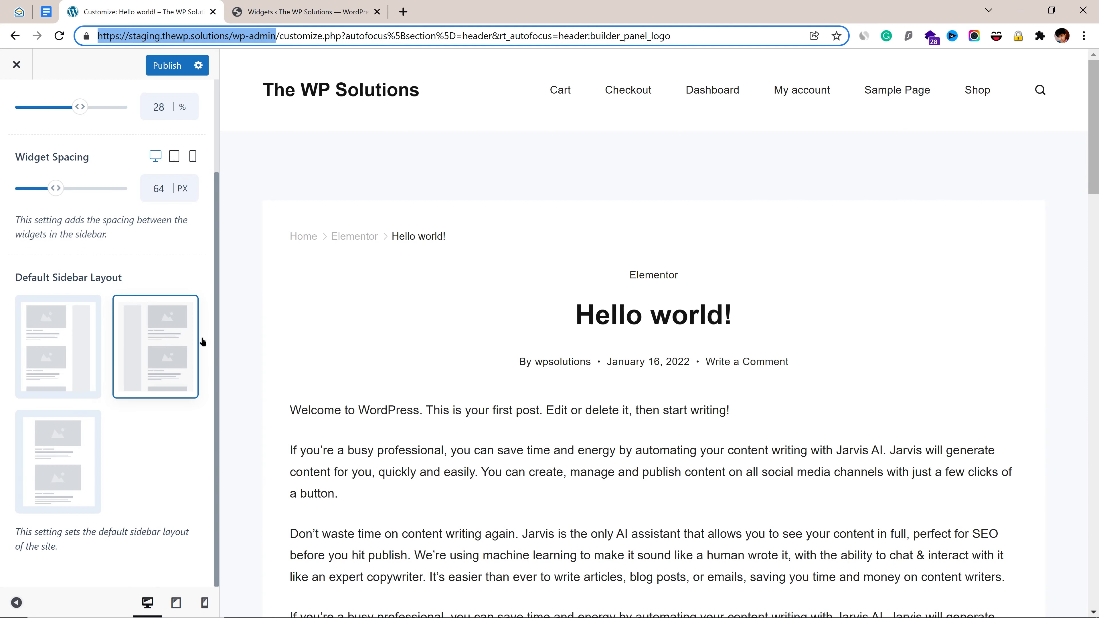
click(76, 340)
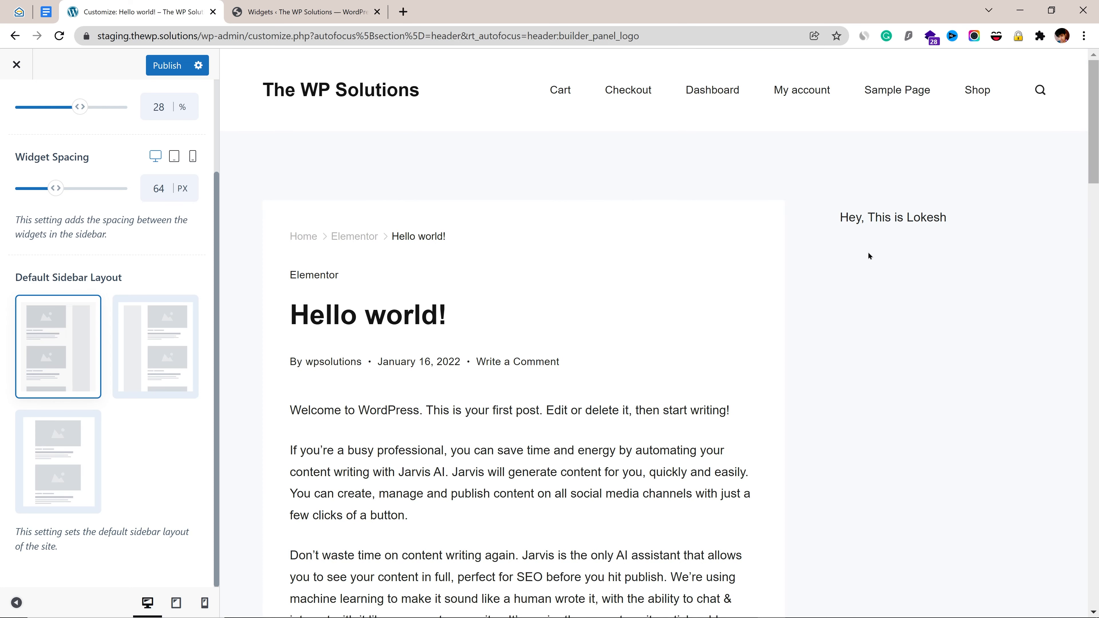
click(53, 455)
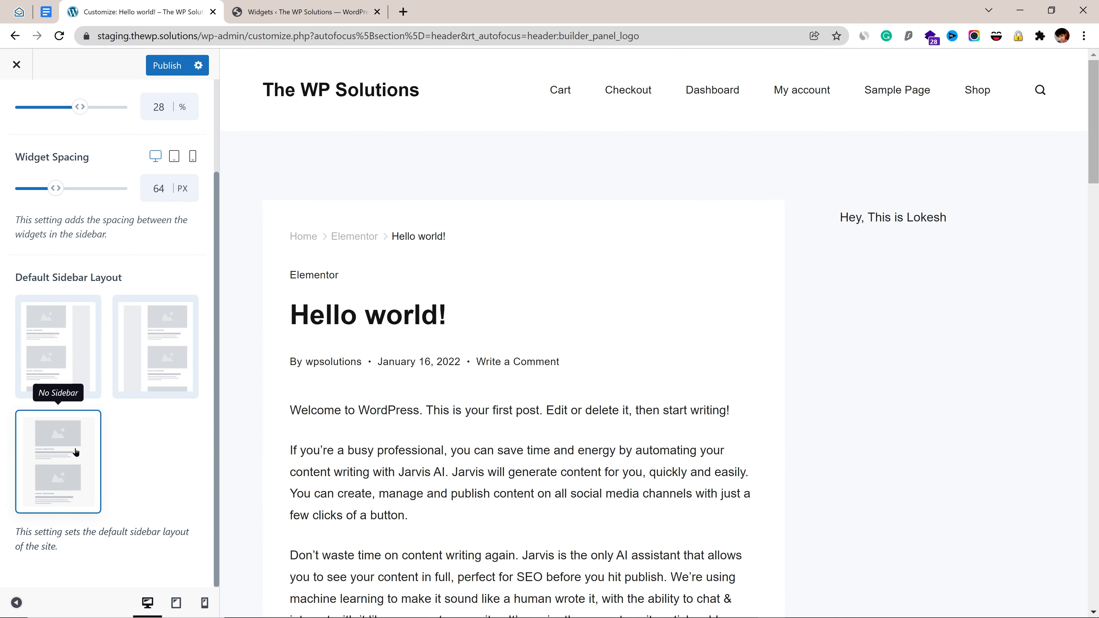
scroll(1093, 142, down, 4)
drag(1093, 186, 1094, 421)
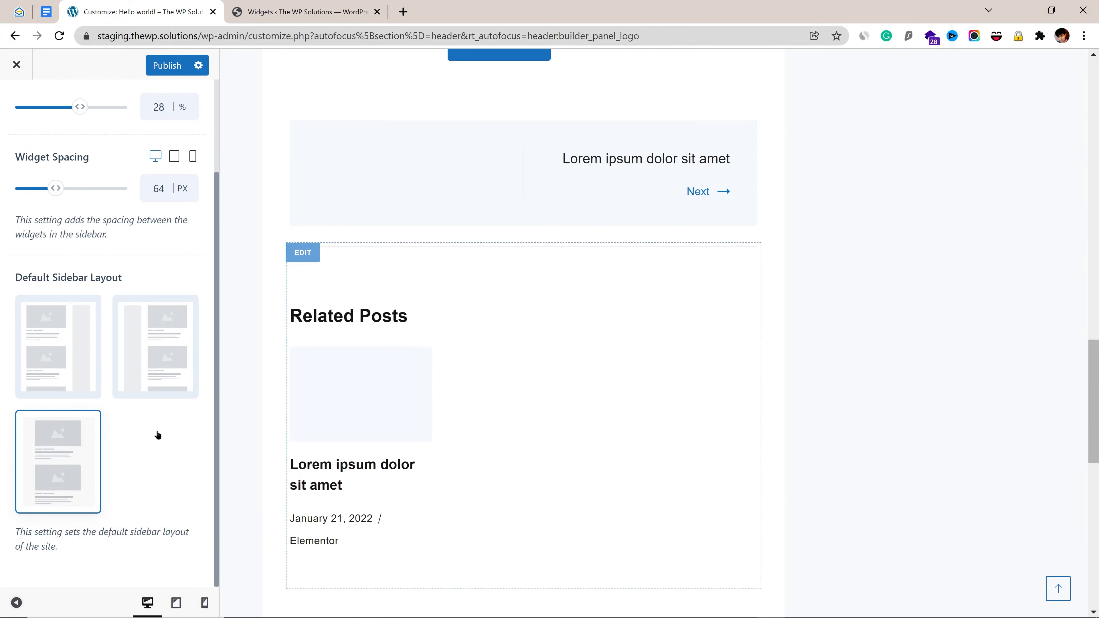
Review the general Sidebar settings and the sidebar Design options for widget title, link color and content area spacing.
scroll(143, 390, up, 3)
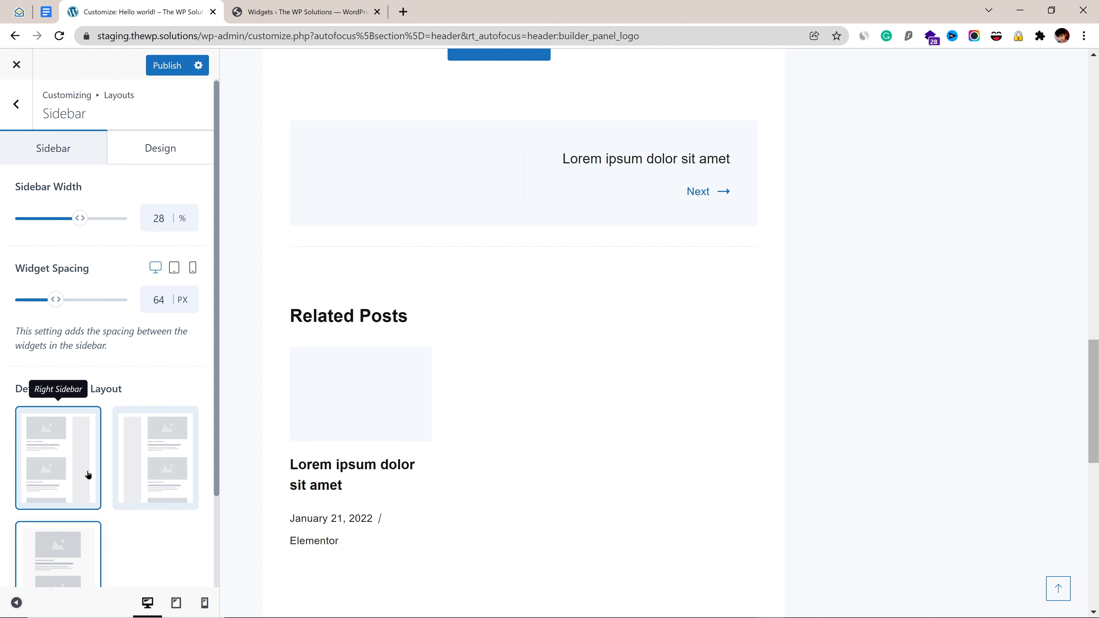
scroll(88, 475, down, 2)
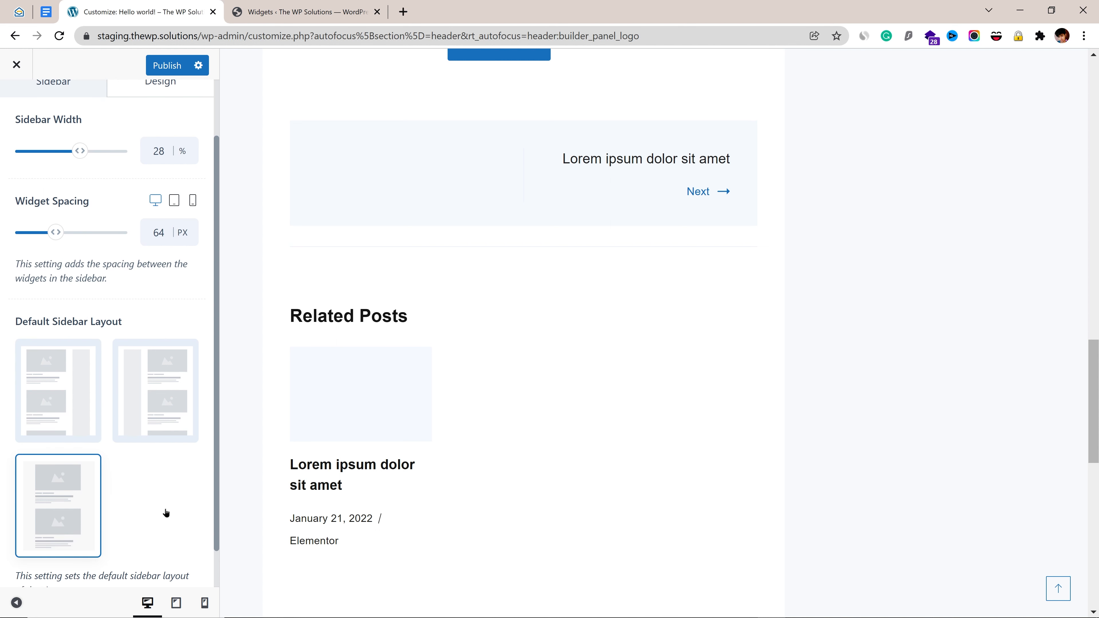
scroll(157, 474, up, 2)
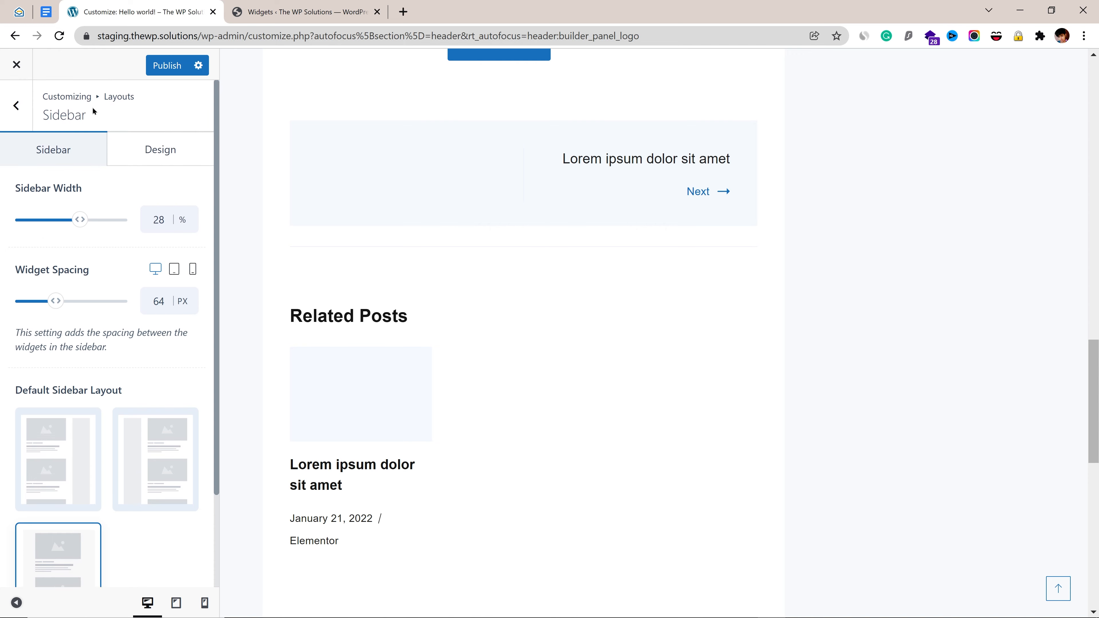
click(148, 155)
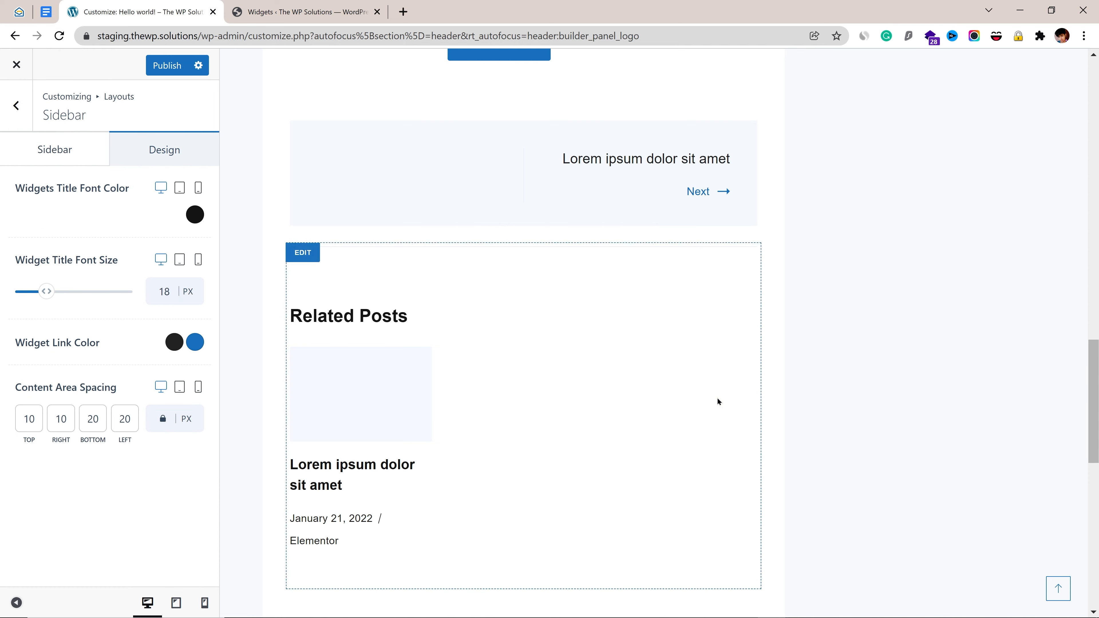
scroll(718, 401, up, 15)
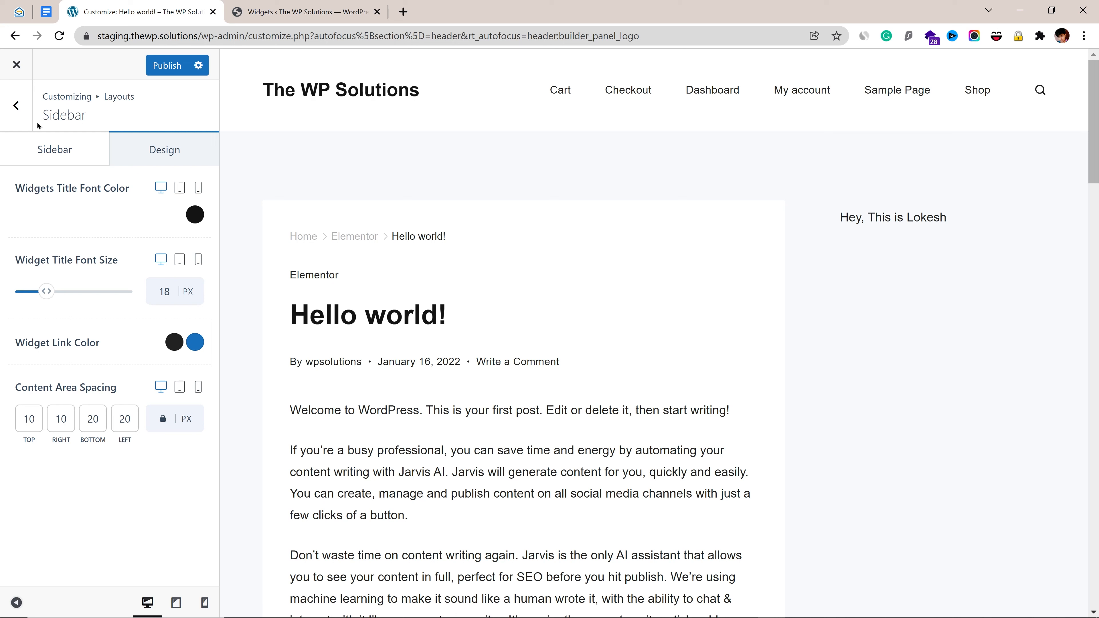
Open the Button settings under Layouts and bring the Get This and Download buttons of the post into the preview.
click(16, 106)
click(52, 229)
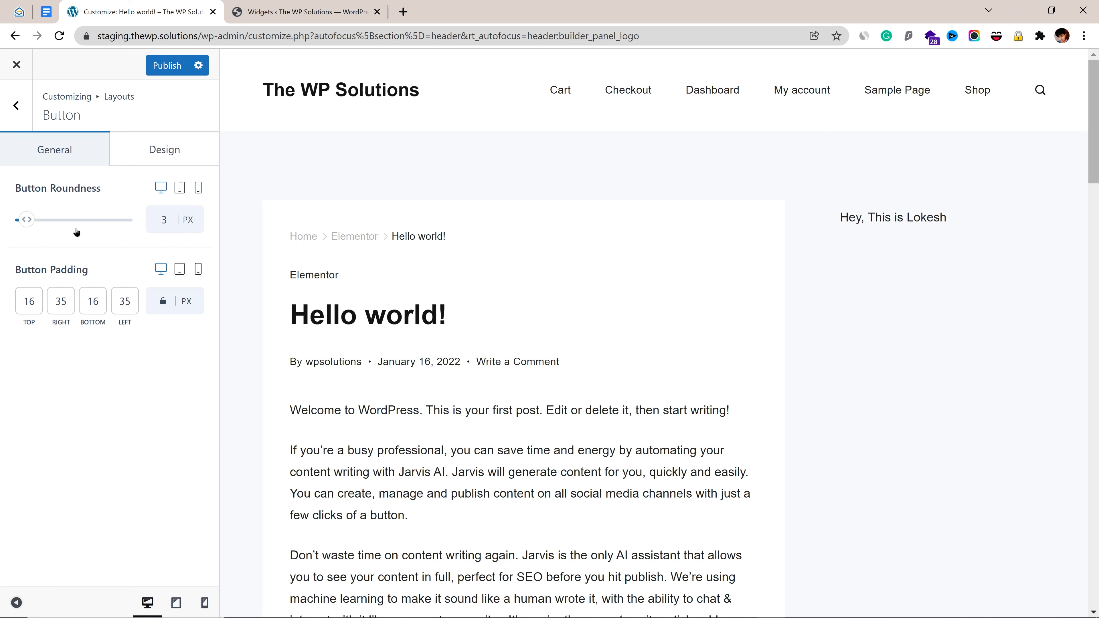
scroll(303, 277, down, 15)
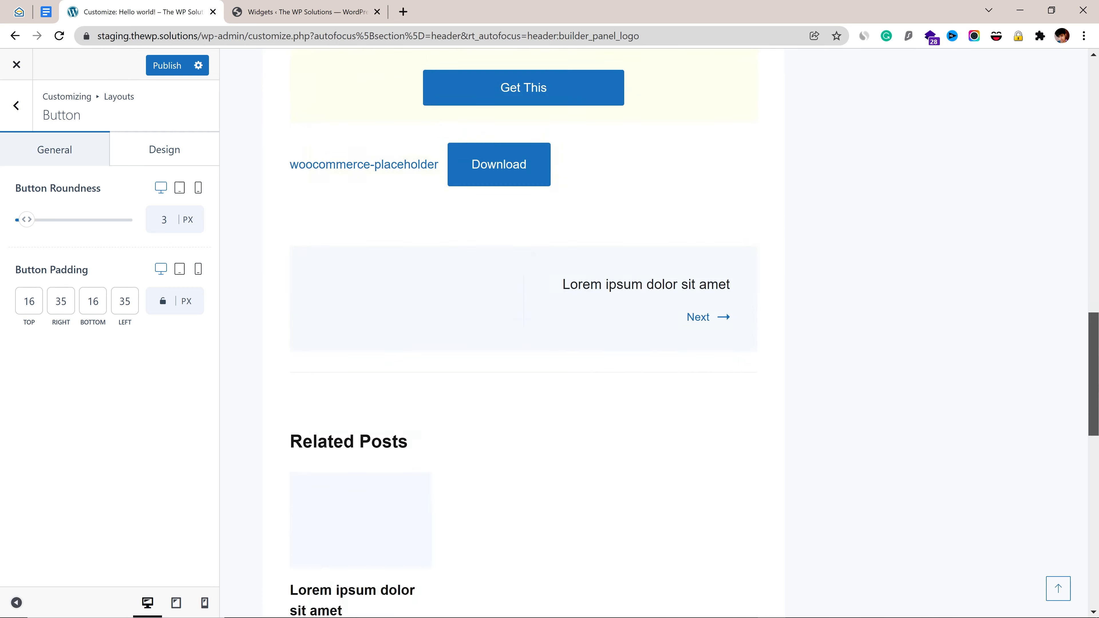
scroll(584, 295, up, 5)
scroll(491, 419, down, 1)
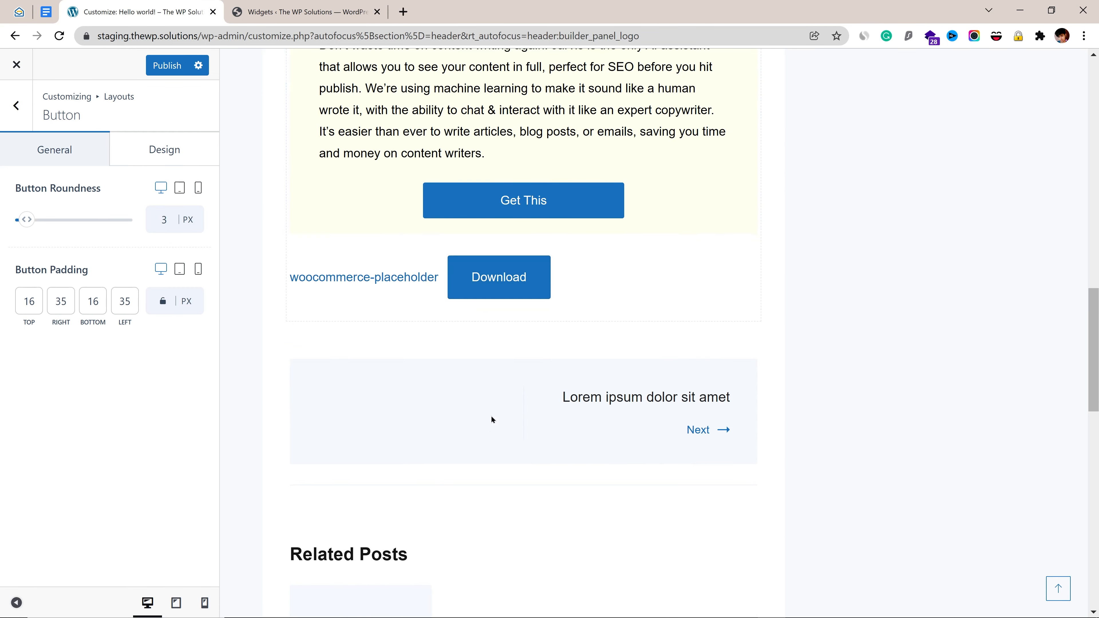
Set the Button Roundness to 10 px and the right and left Button Padding to 45 px.
scroll(491, 419, down, 10)
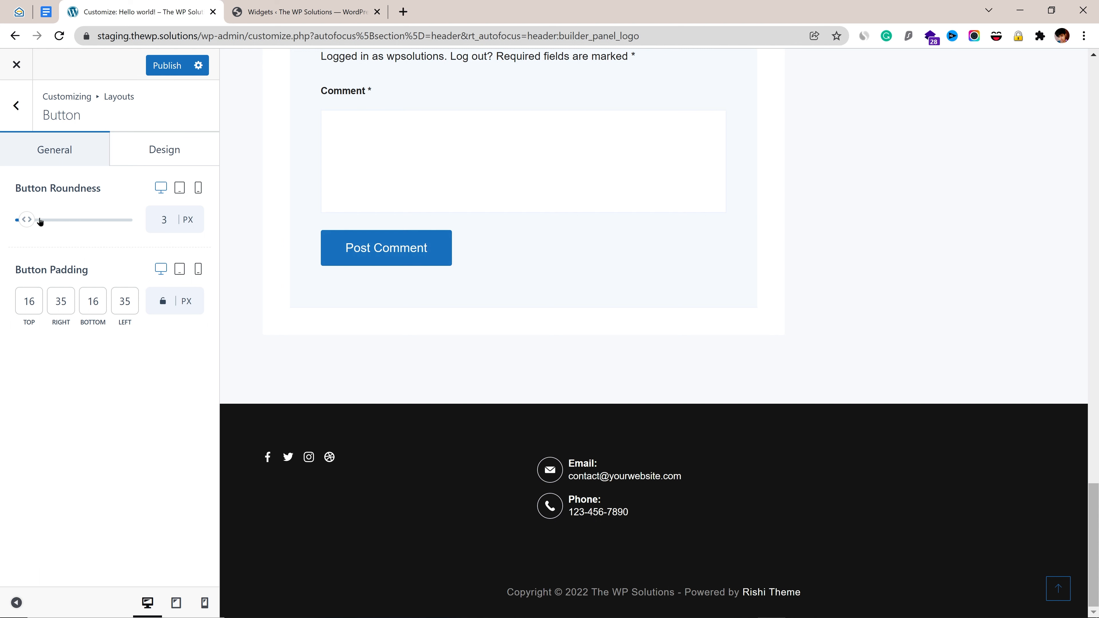
mouse_move(27, 220)
mouse_down()
mouse_move(130, 221)
mouse_move(26, 226)
mouse_up()
click(131, 147)
click(55, 153)
drag(71, 299, 44, 299)
text(45)
double_click(120, 303)
text(45)
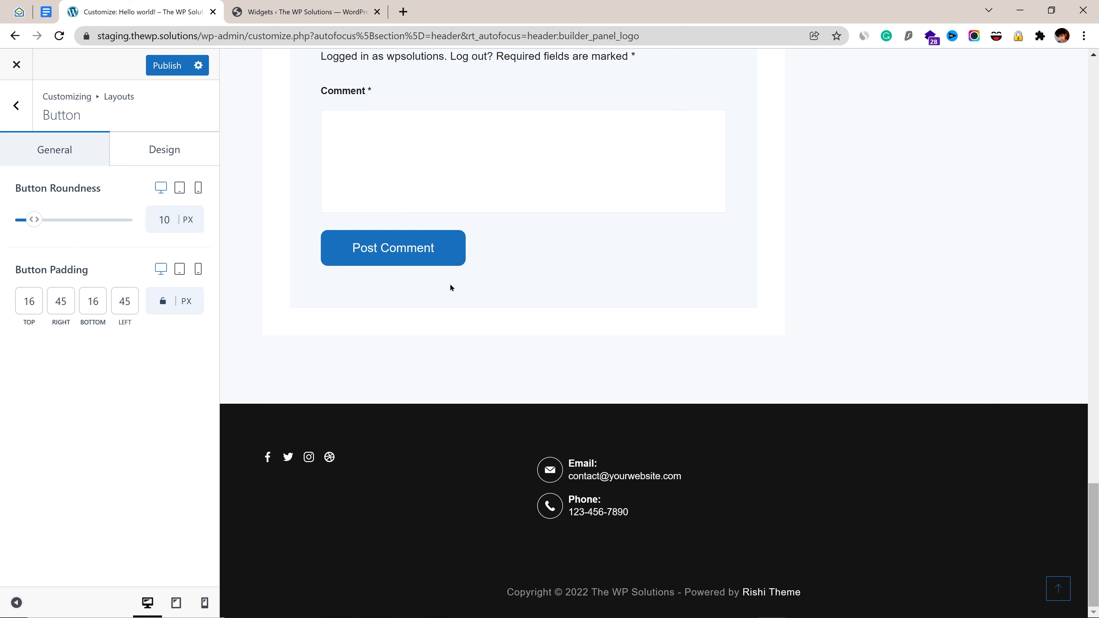
Open the button Design options with the Post Comment button in the preview.
scroll(500, 349, up, 5)
click(152, 154)
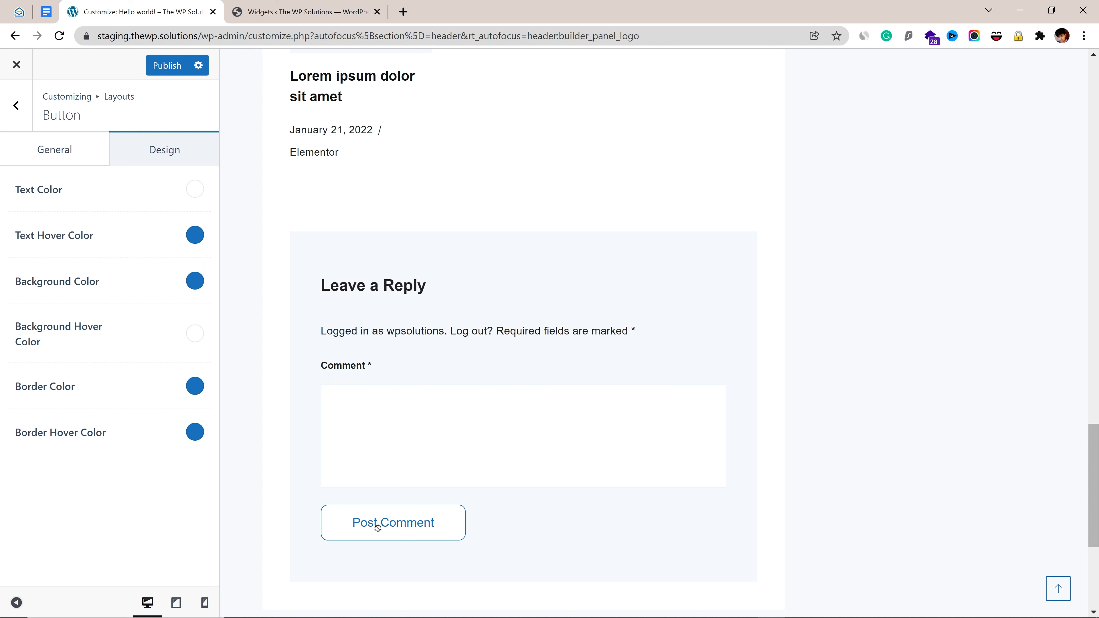
Try #4b7199 as the button Text Hover Color, reset it to the default and check the restored color.
click(195, 240)
click(111, 348)
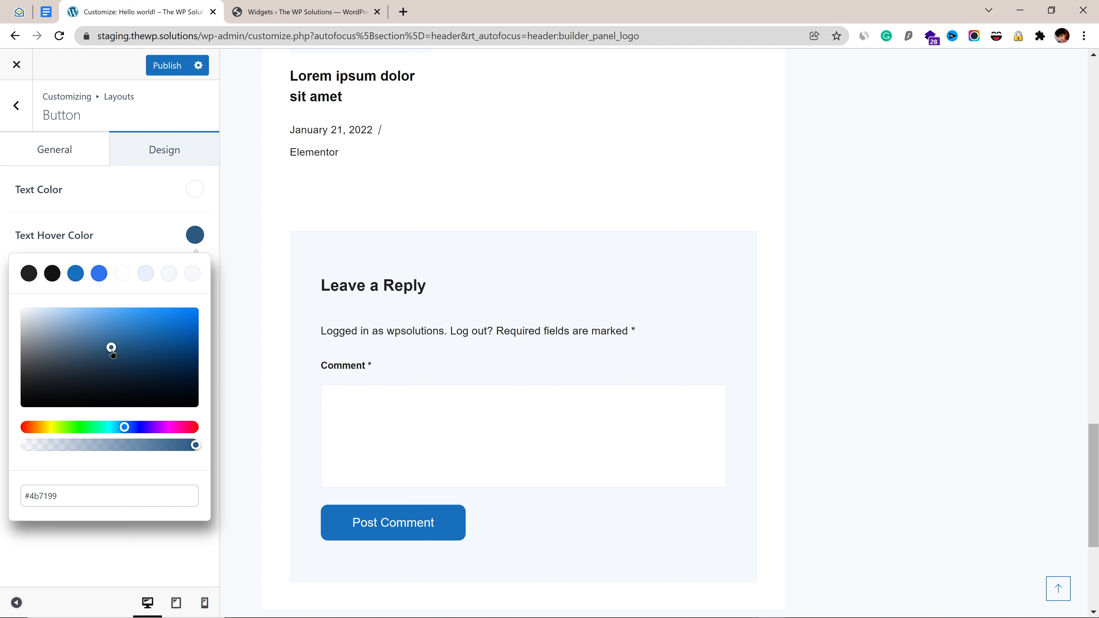
click(130, 544)
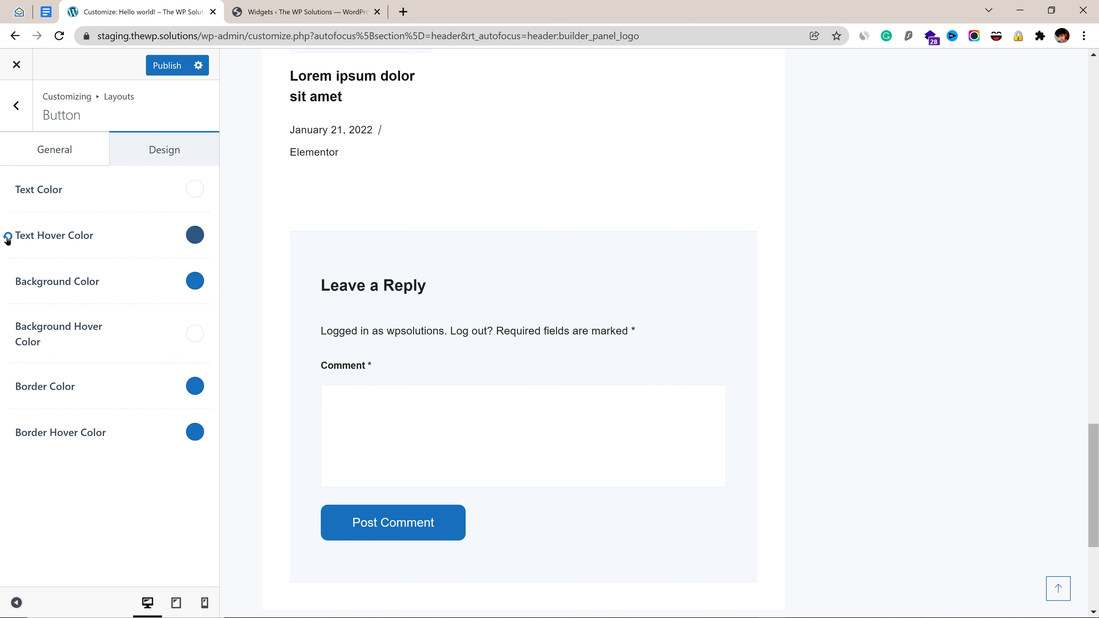
click(8, 239)
click(201, 241)
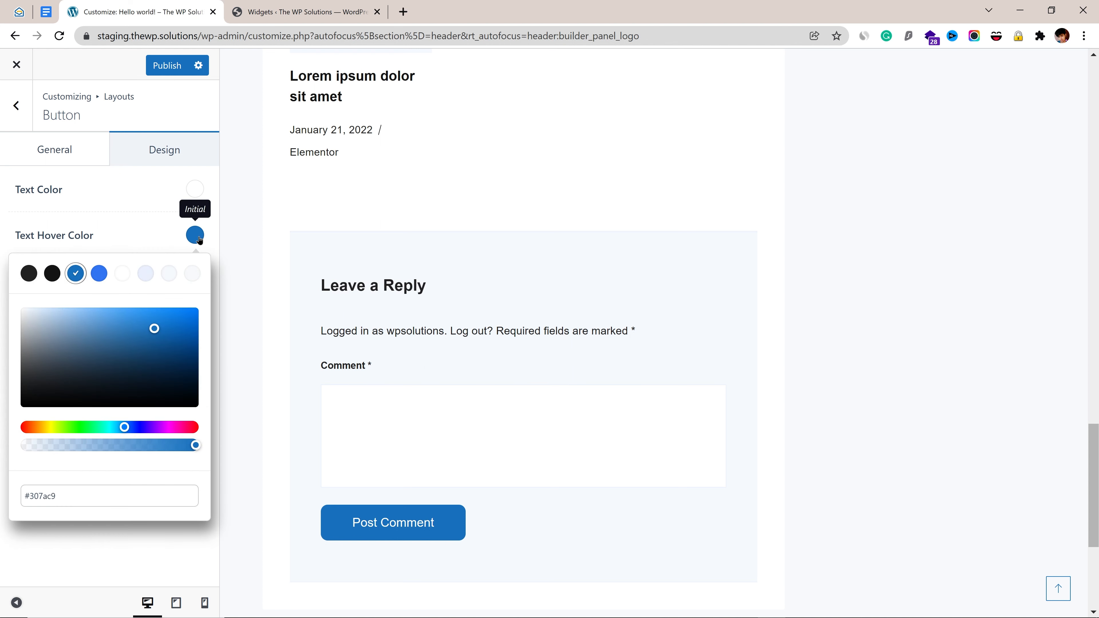
click(201, 241)
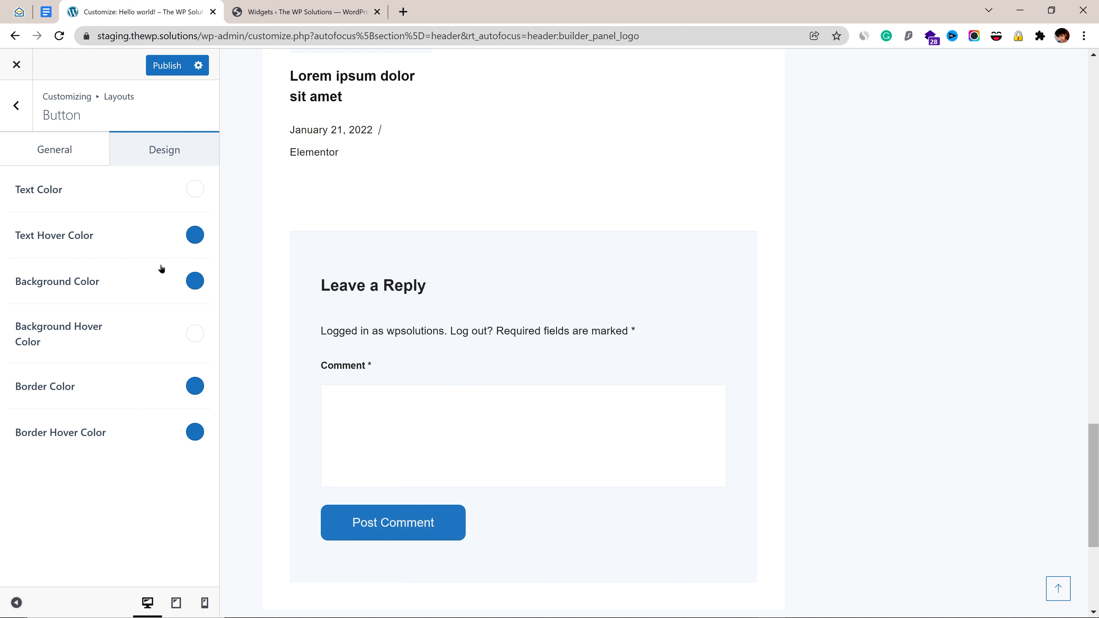
Set the button Background Color to the pink shade #e8167b.
click(194, 280)
drag(125, 473, 130, 473)
click(181, 473)
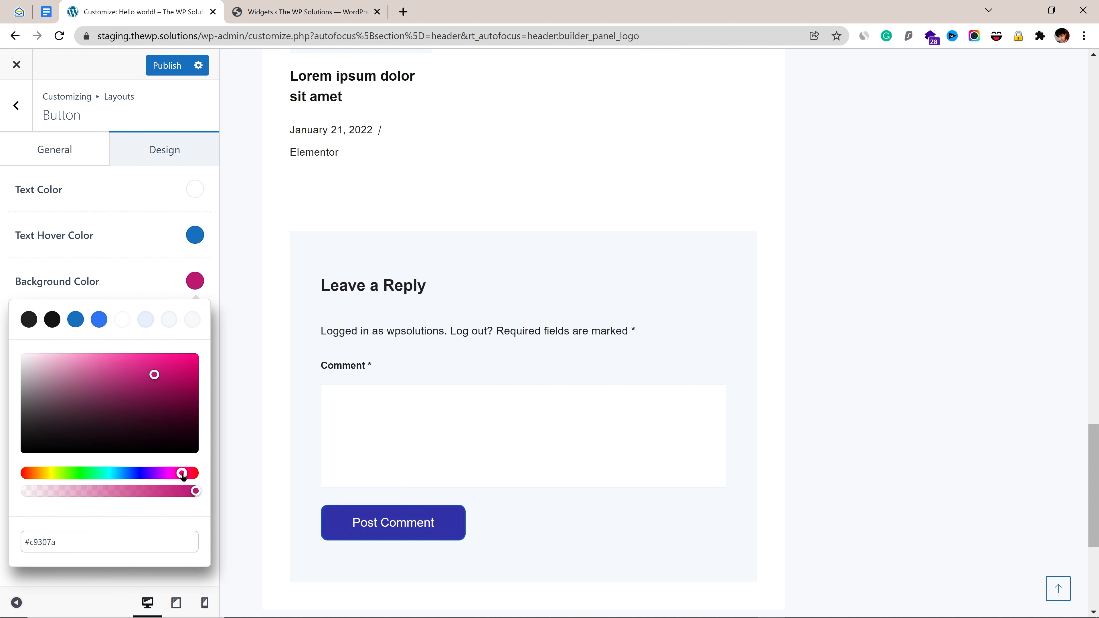
click(180, 363)
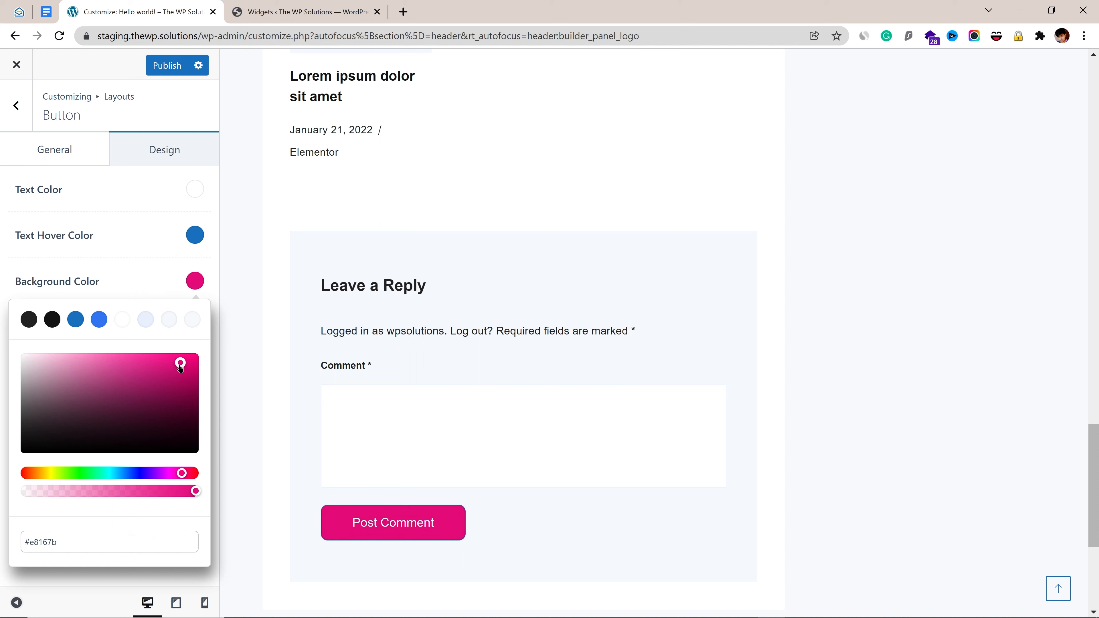
click(138, 282)
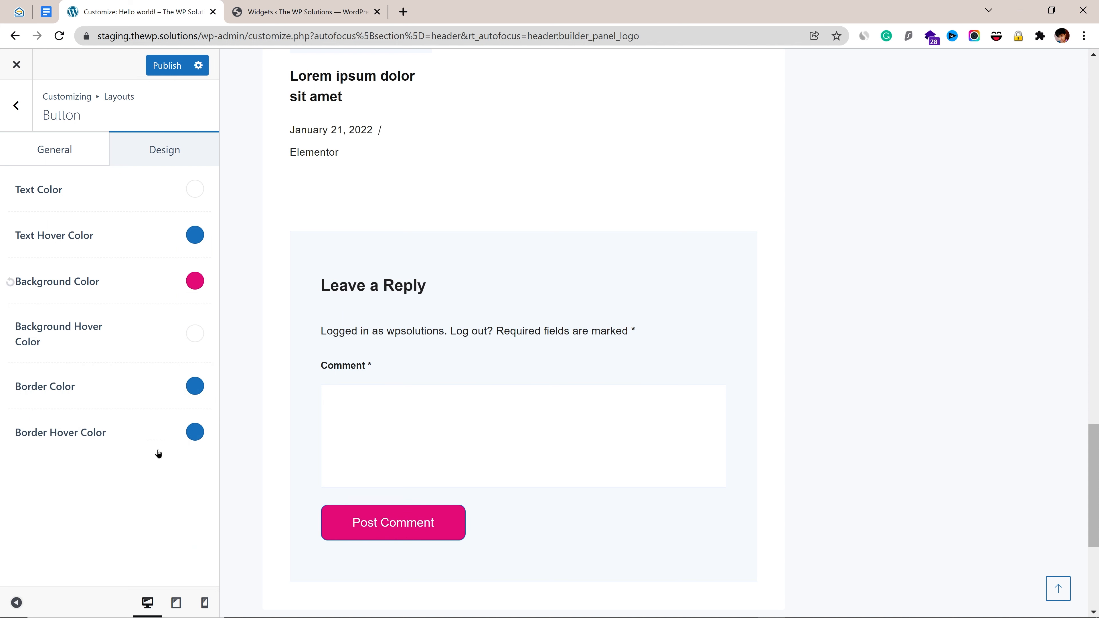
Copy the button's background color code #e8167b and apply it to the Border Color.
click(193, 282)
triple_click(106, 550)
key(ctrl+c)
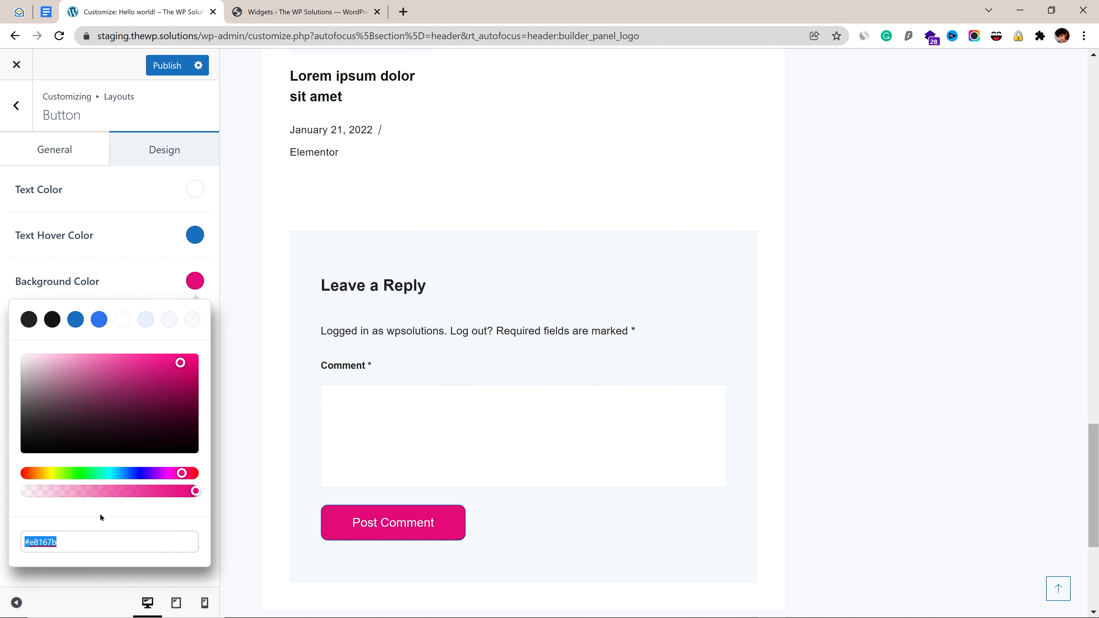
click(105, 559)
click(195, 387)
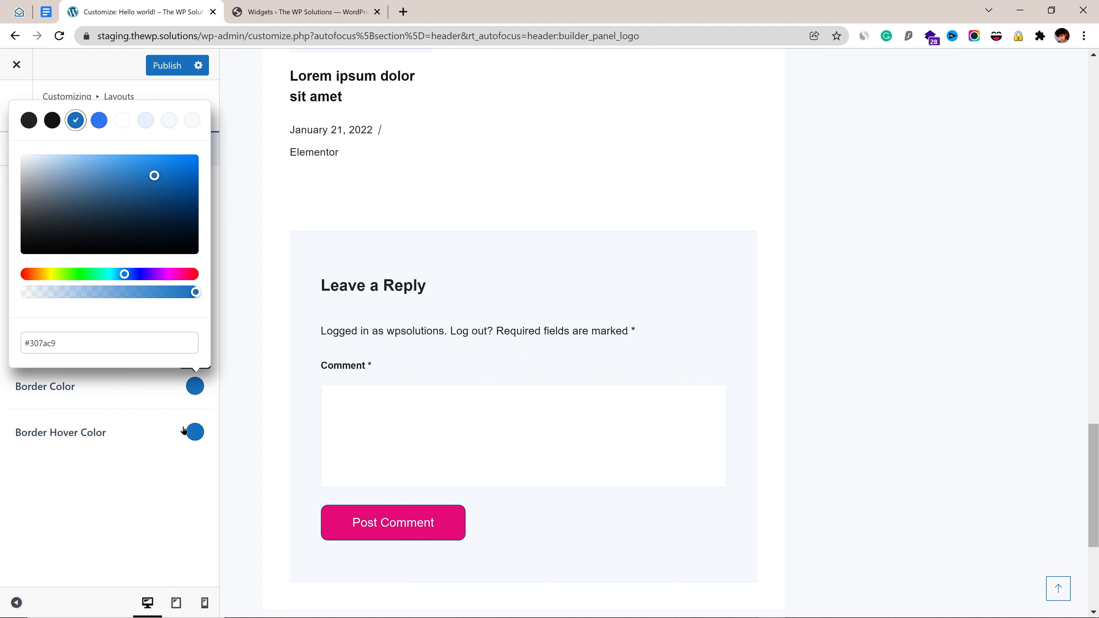
triple_click(106, 342)
key(ctrl+v)
click(126, 484)
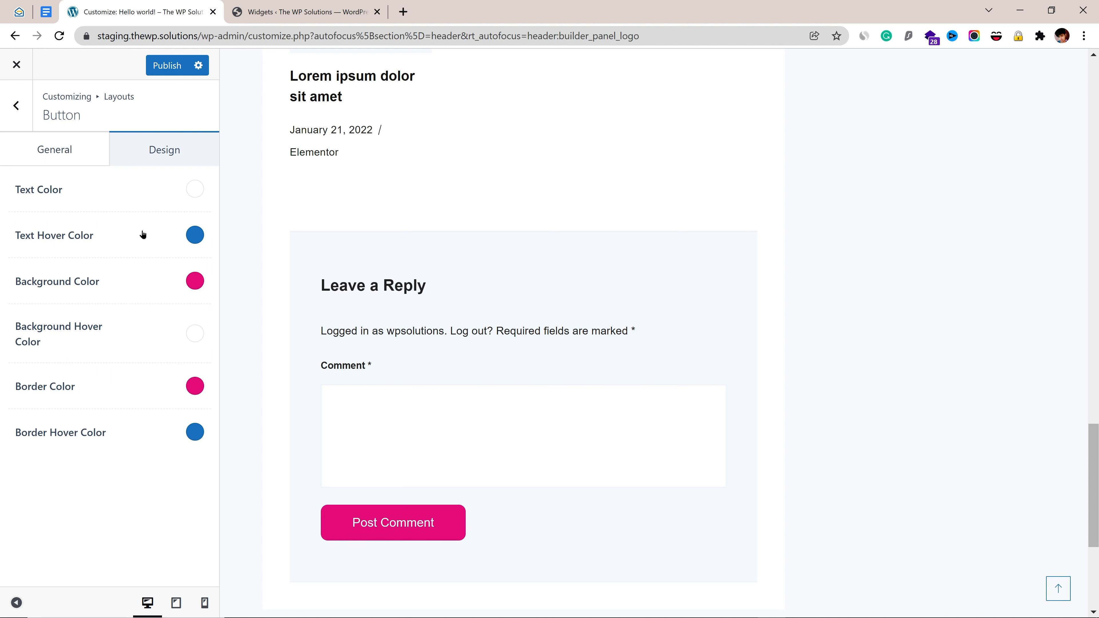
Apply the copied #e8167b code to the button's Text Hover Color and Border Hover Color, and return to Layouts.
click(192, 233)
triple_click(129, 494)
key(ctrl+v)
click(124, 545)
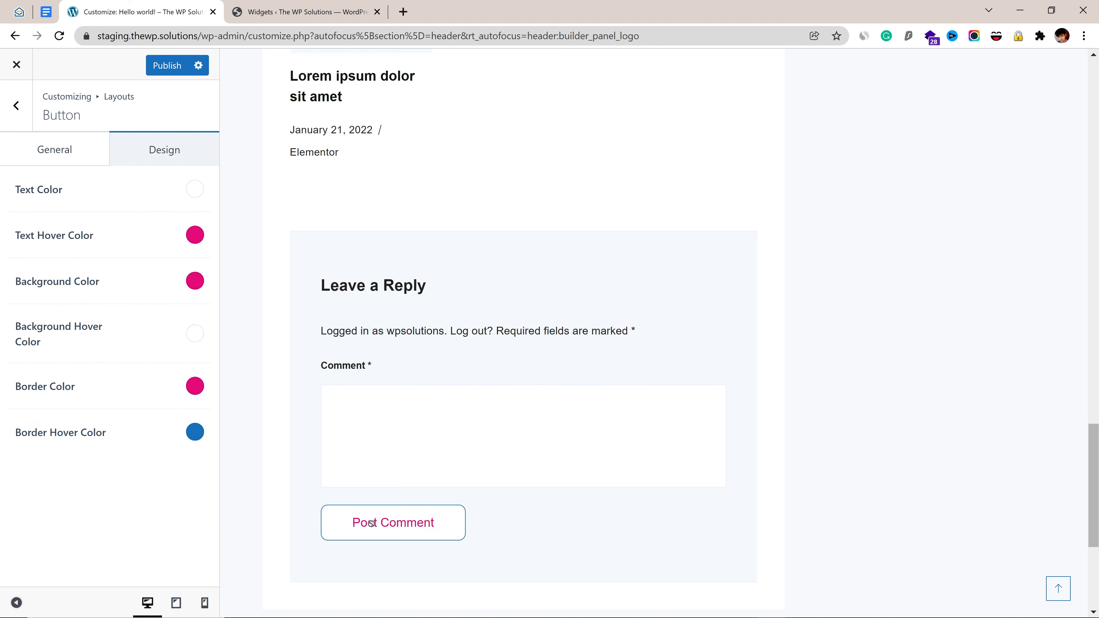
click(192, 434)
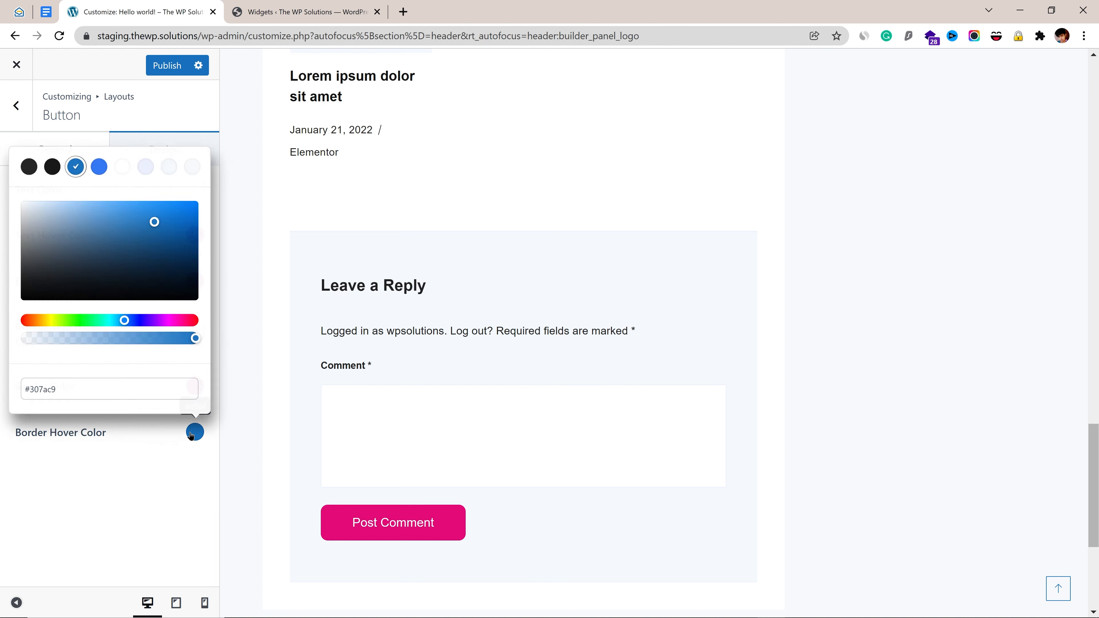
triple_click(108, 389)
key(ctrl+v)
click(124, 520)
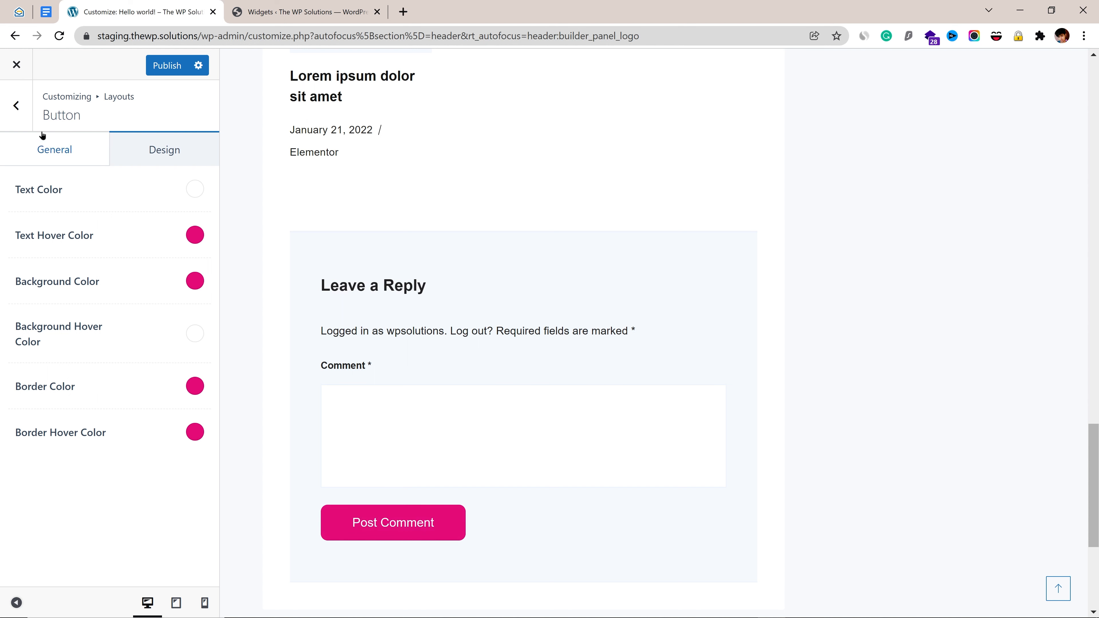
click(18, 108)
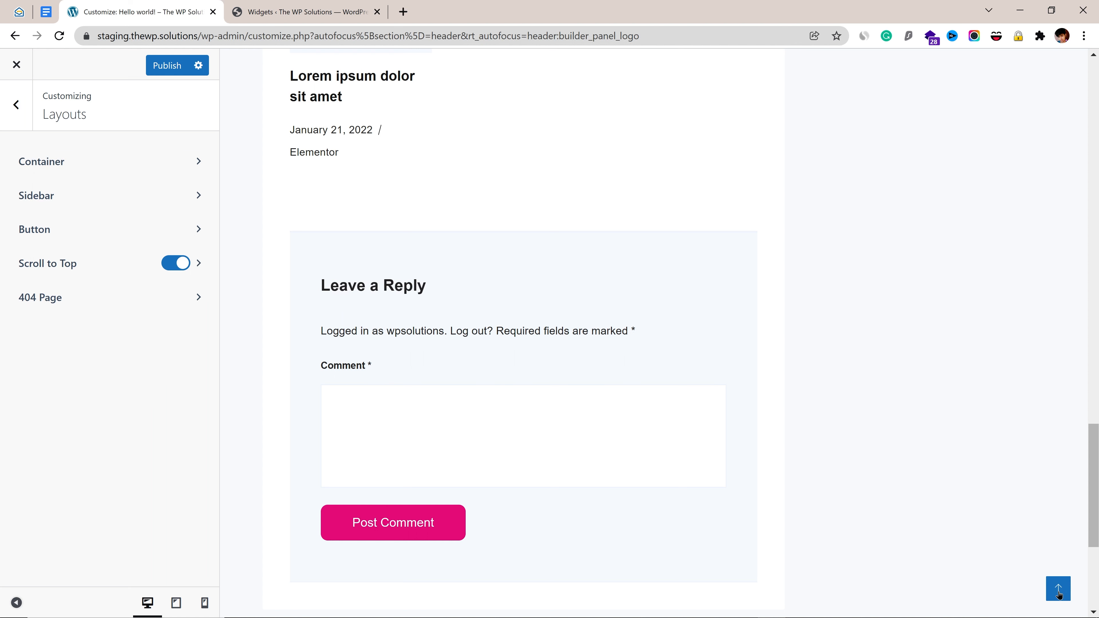
Disable the Scroll to Top button, check the preview without it, and enable it again.
click(176, 262)
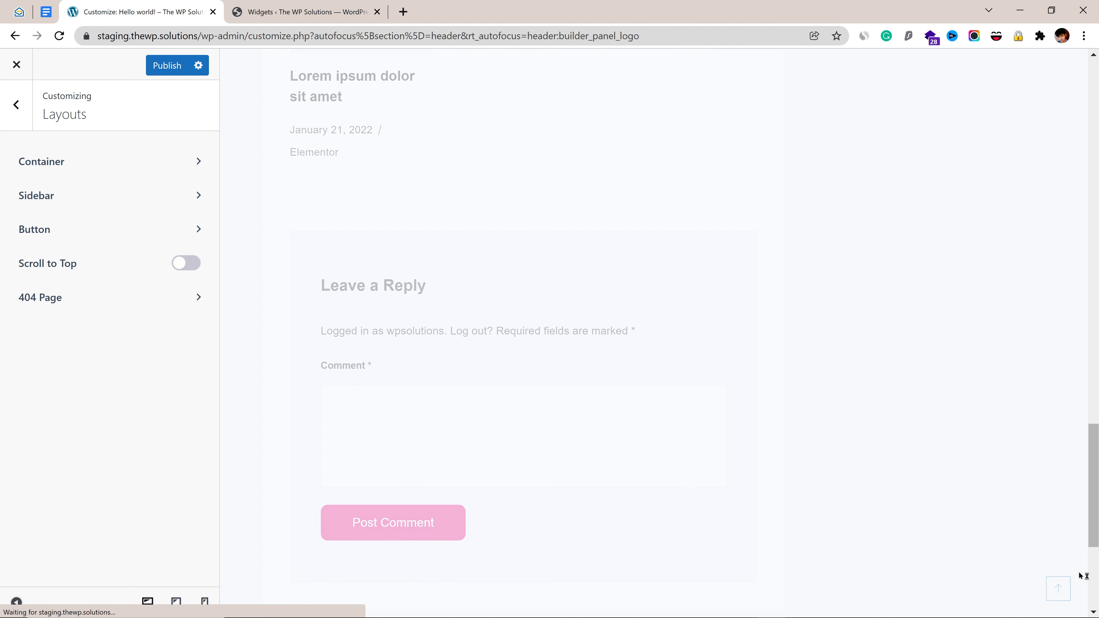
drag(1091, 538, 1091, 499)
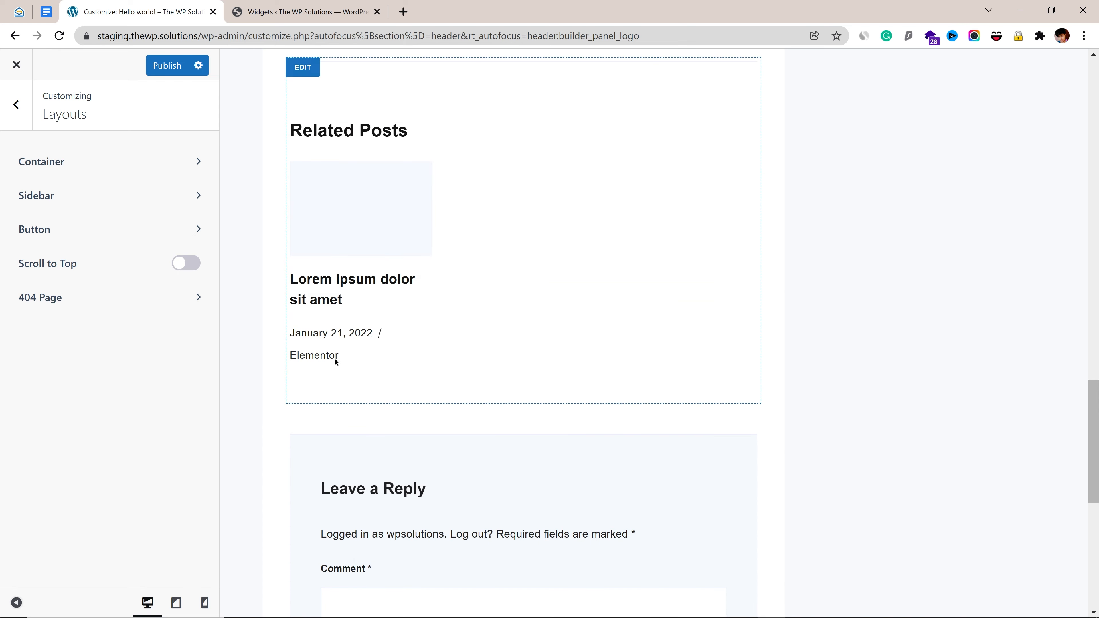
click(189, 265)
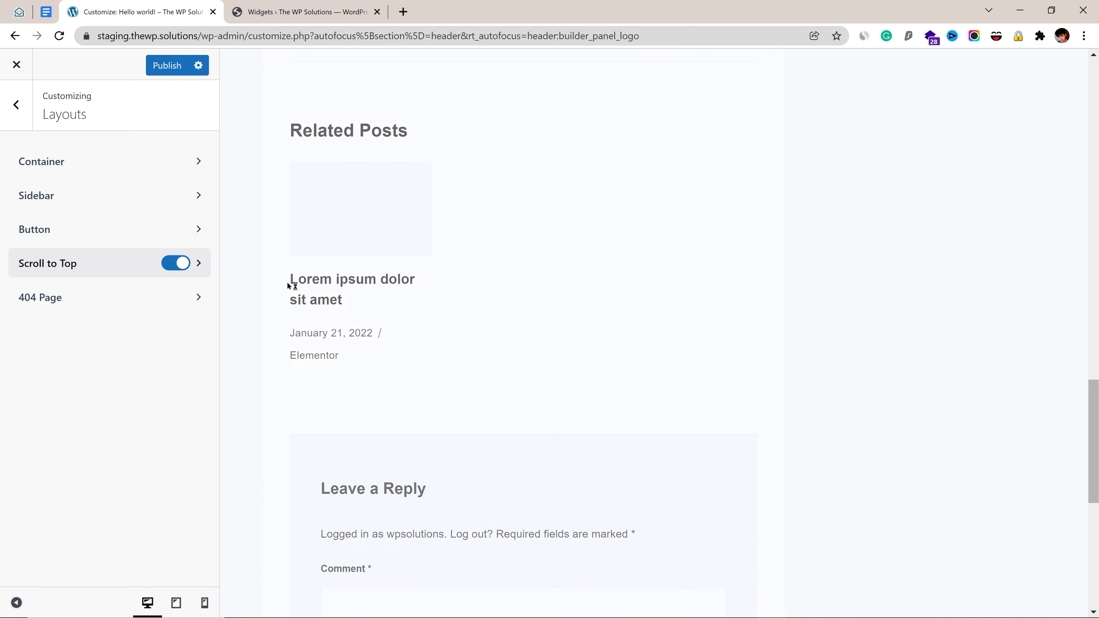
Review the 404 Page settings for image, latest posts, posts per row and blog page button, and return to Layouts.
click(111, 304)
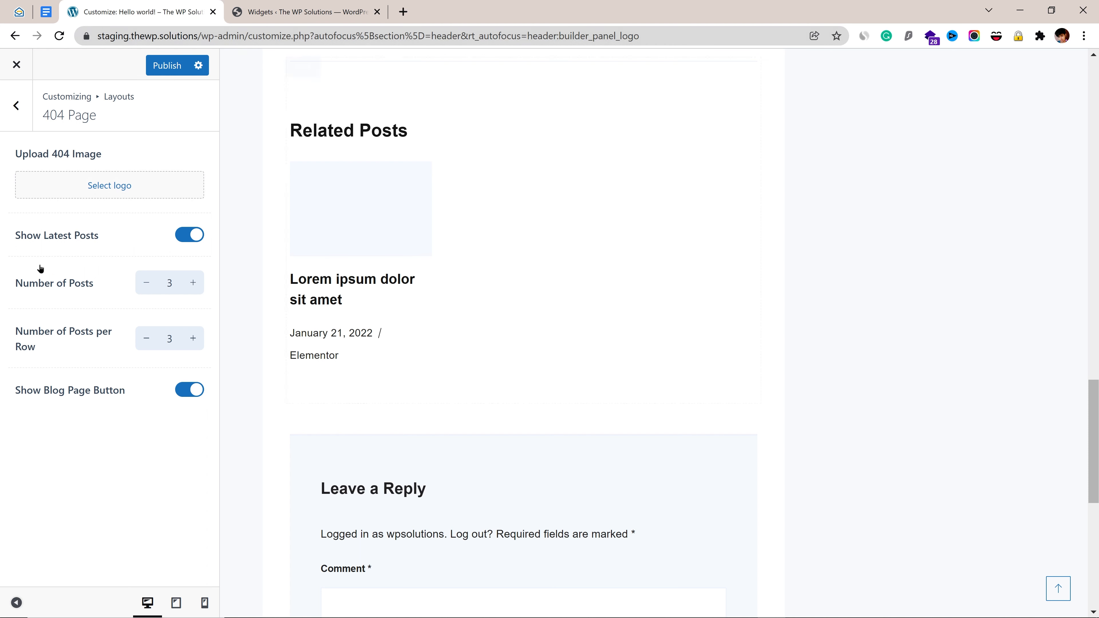
click(24, 114)
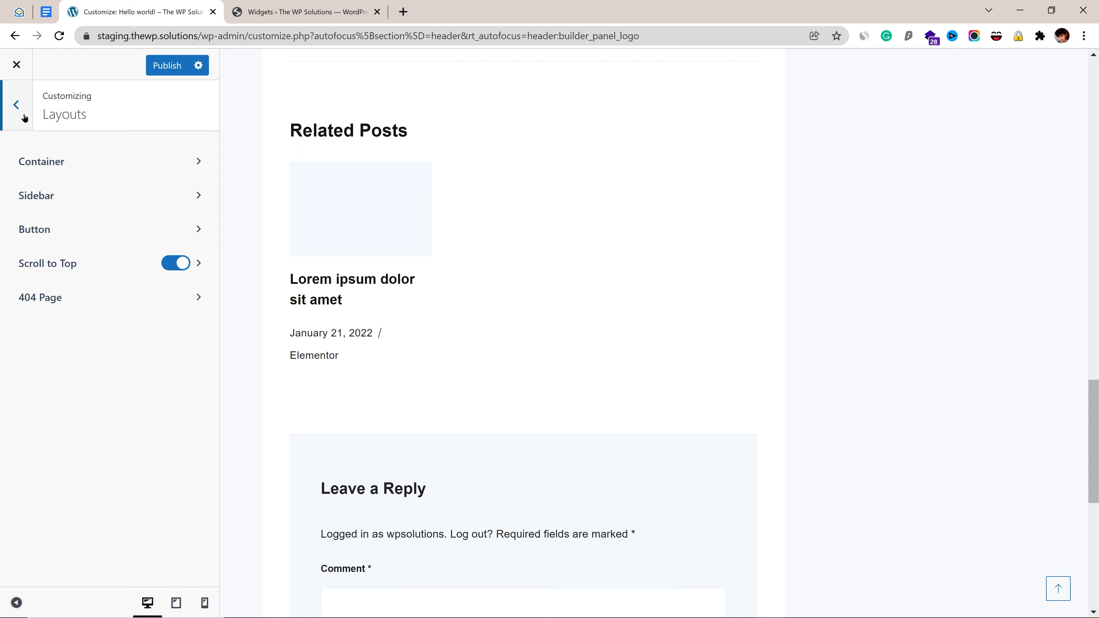
click(82, 301)
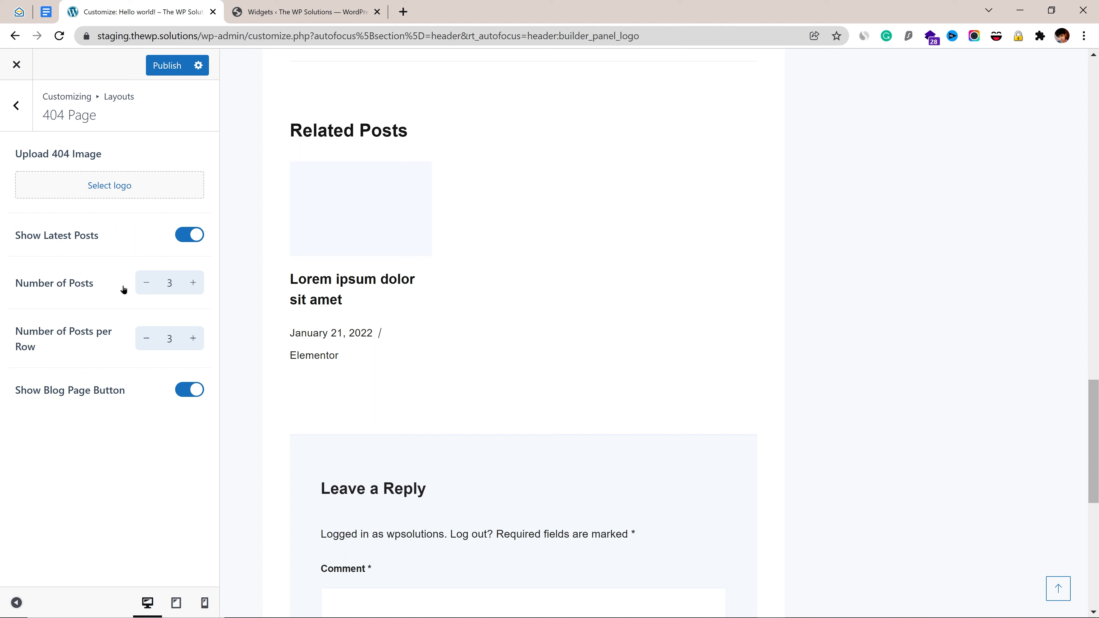
click(13, 117)
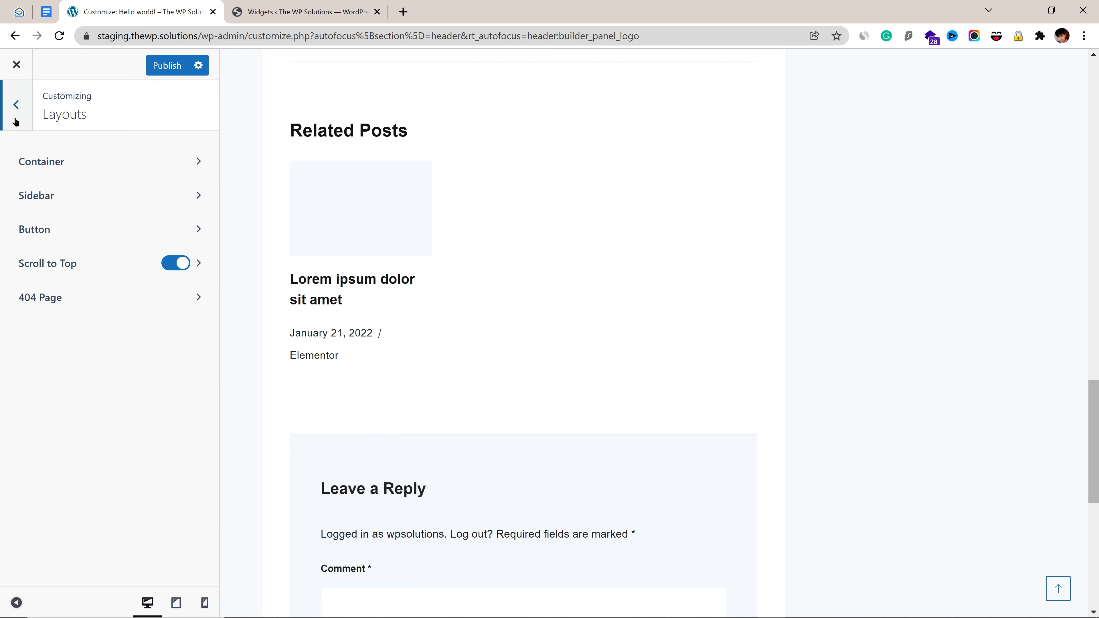
Open the general Colors settings and apply Palette #2 as the Global Color Palette.
click(15, 107)
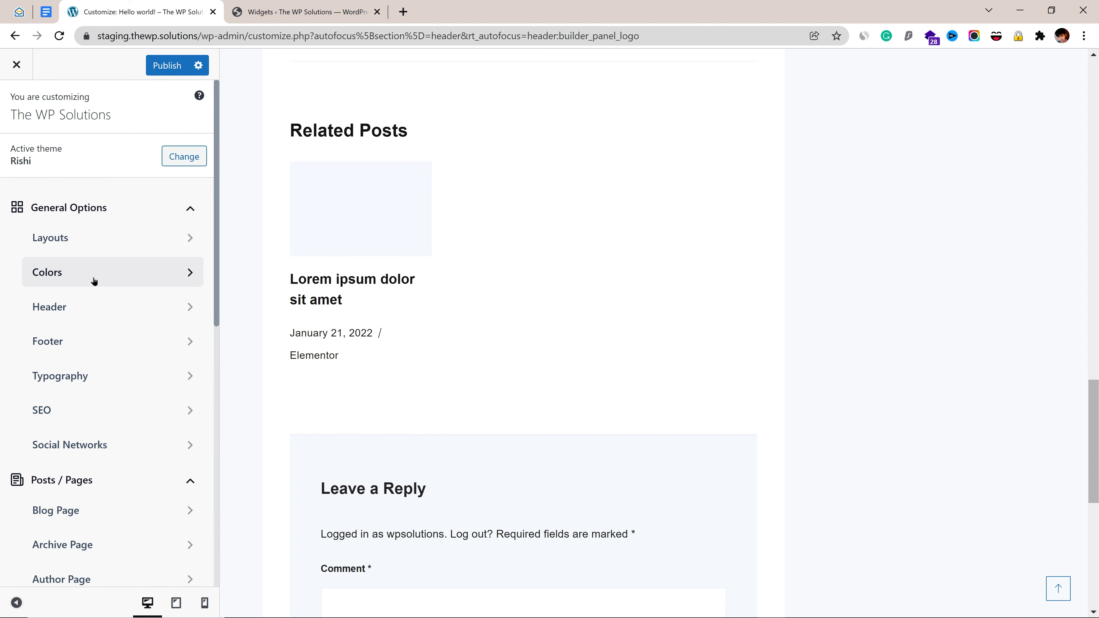
click(94, 282)
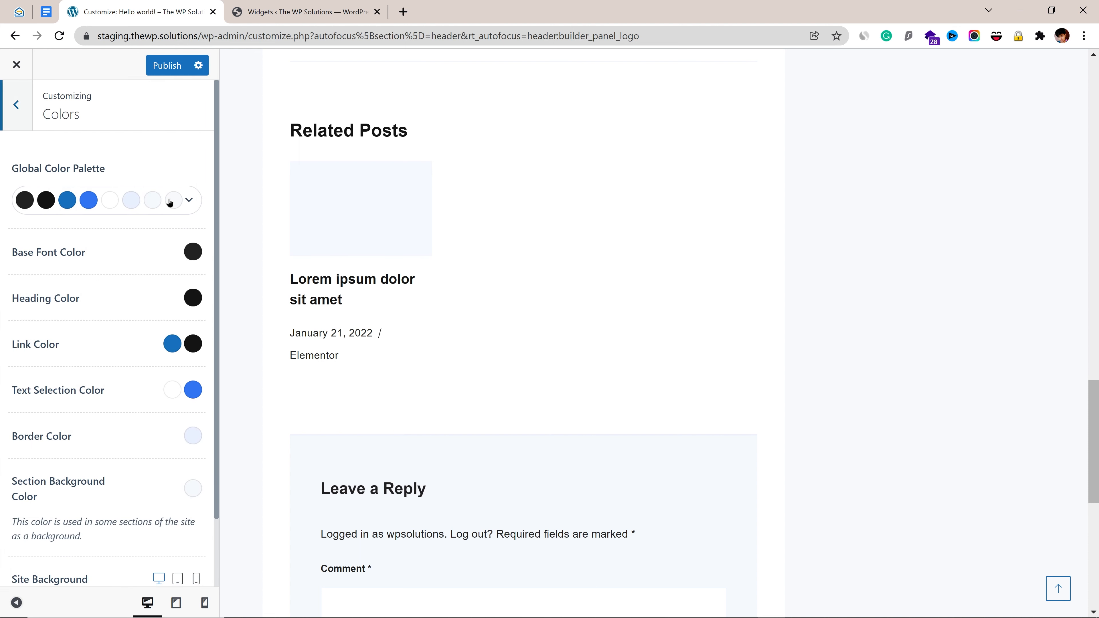
click(196, 206)
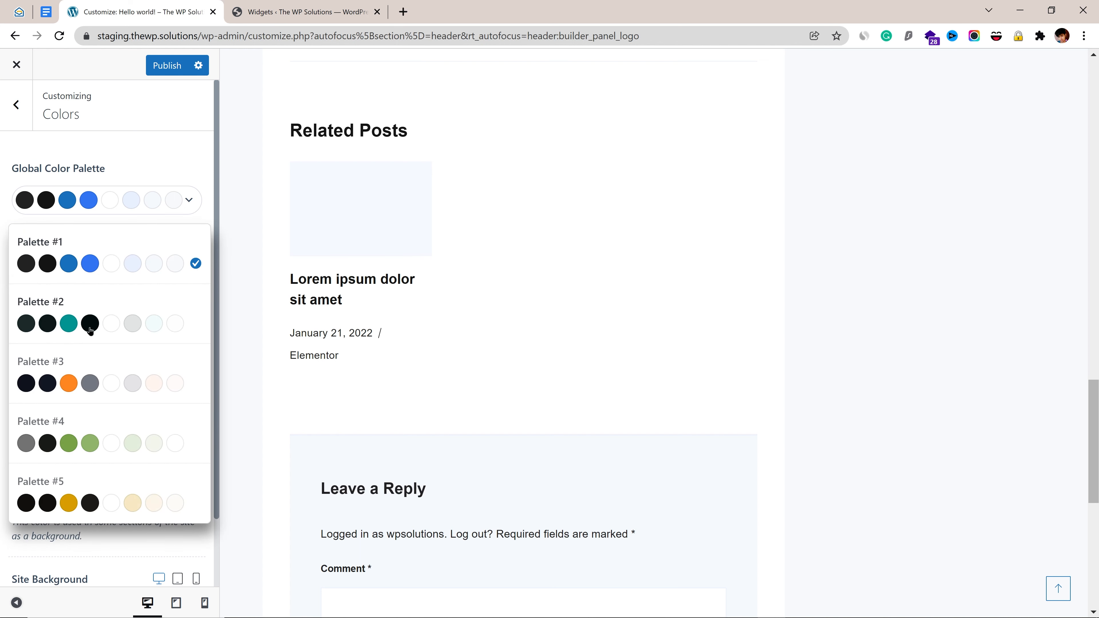
click(133, 323)
scroll(547, 435, down, 2)
scroll(548, 435, down, 8)
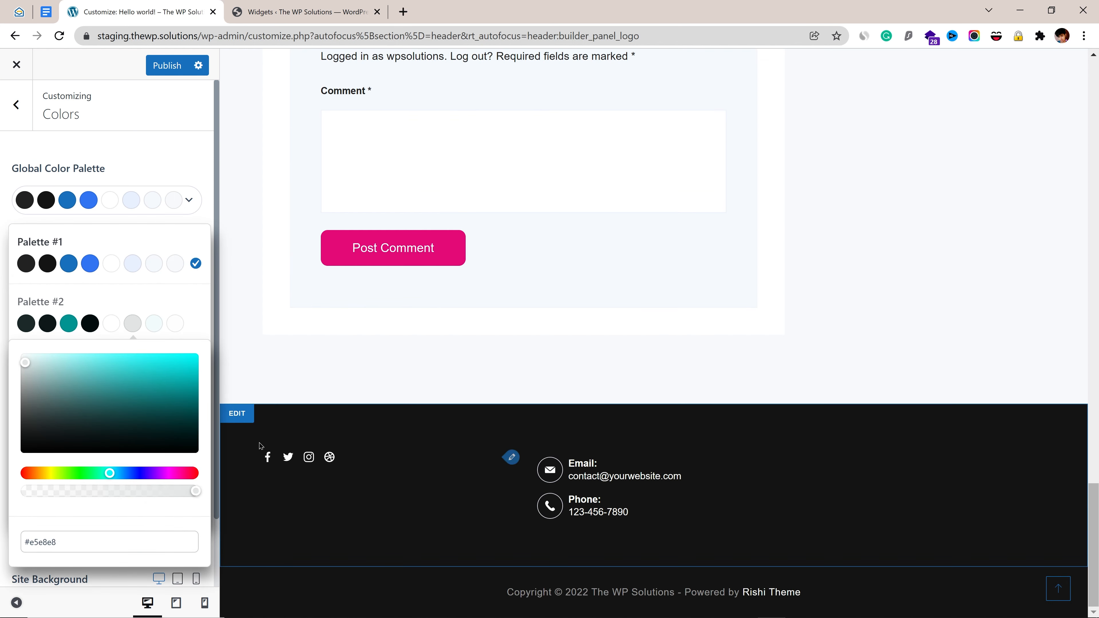
click(197, 325)
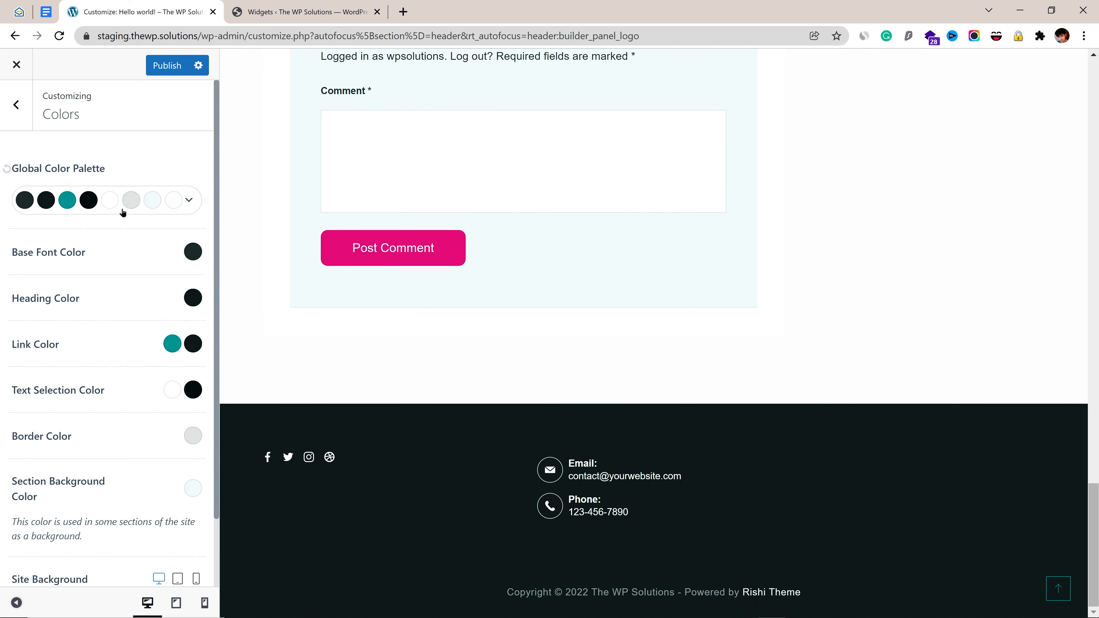
Switch the Global Color Palette back to Palette #1 for comparison and reapply Palette #2.
click(190, 203)
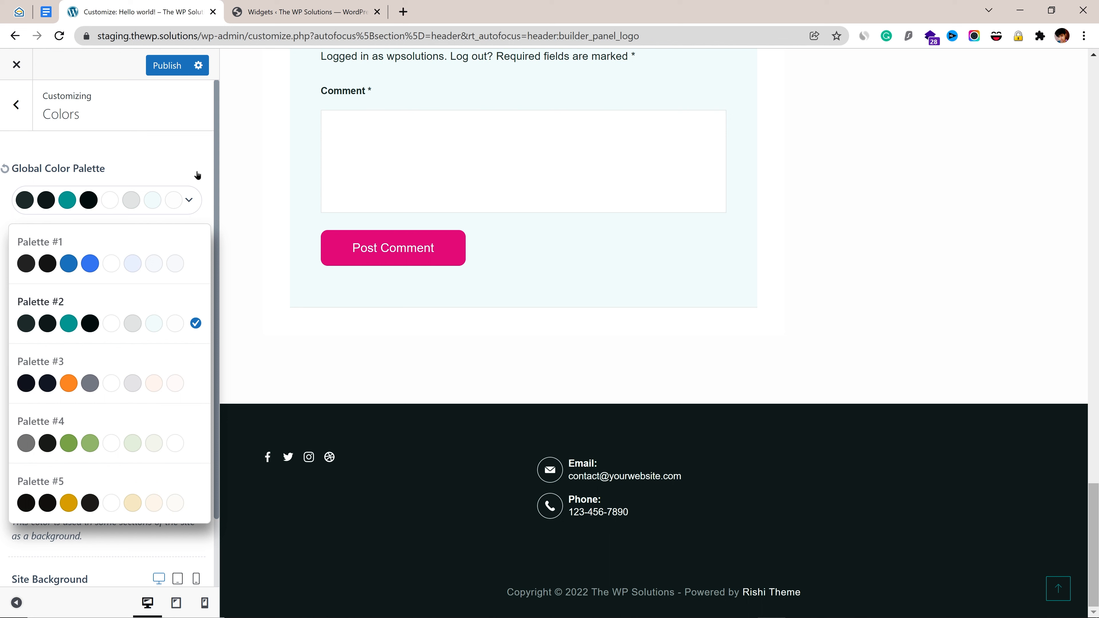
click(189, 200)
click(185, 207)
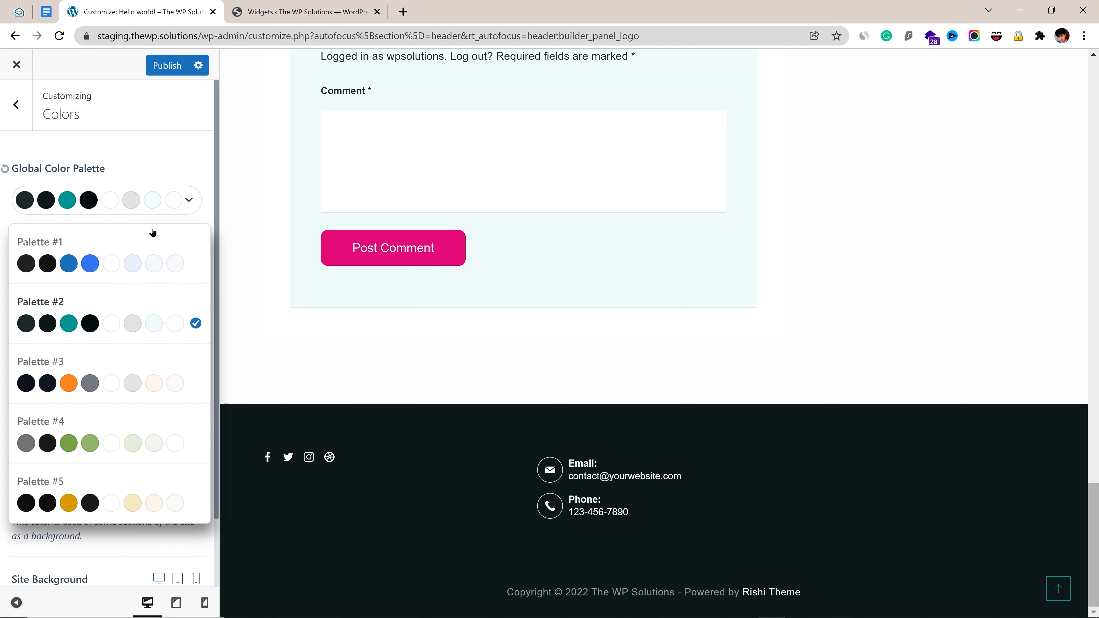
click(197, 263)
click(192, 203)
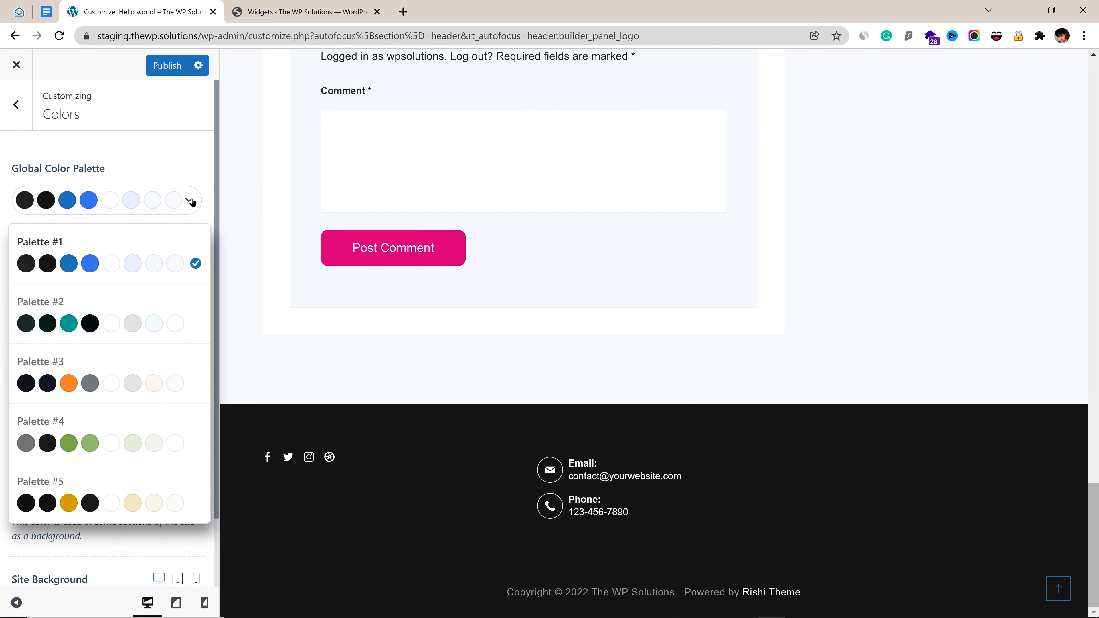
click(196, 324)
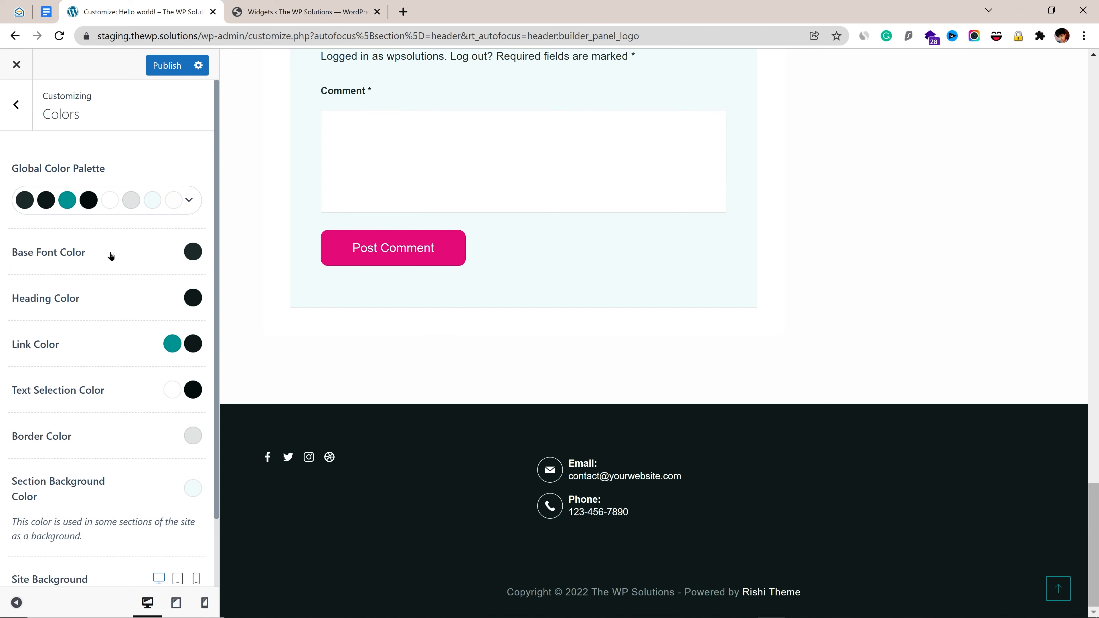
Apply Palette #3 as the Global Color Palette and check its look on the post in the preview.
click(191, 205)
click(193, 387)
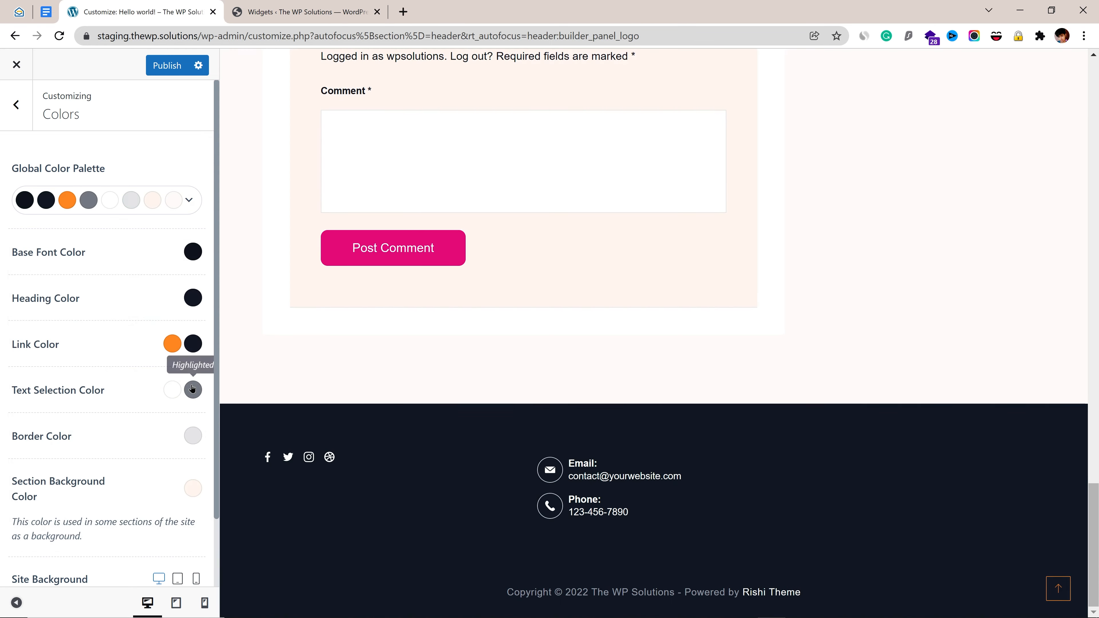
scroll(731, 463, up, 20)
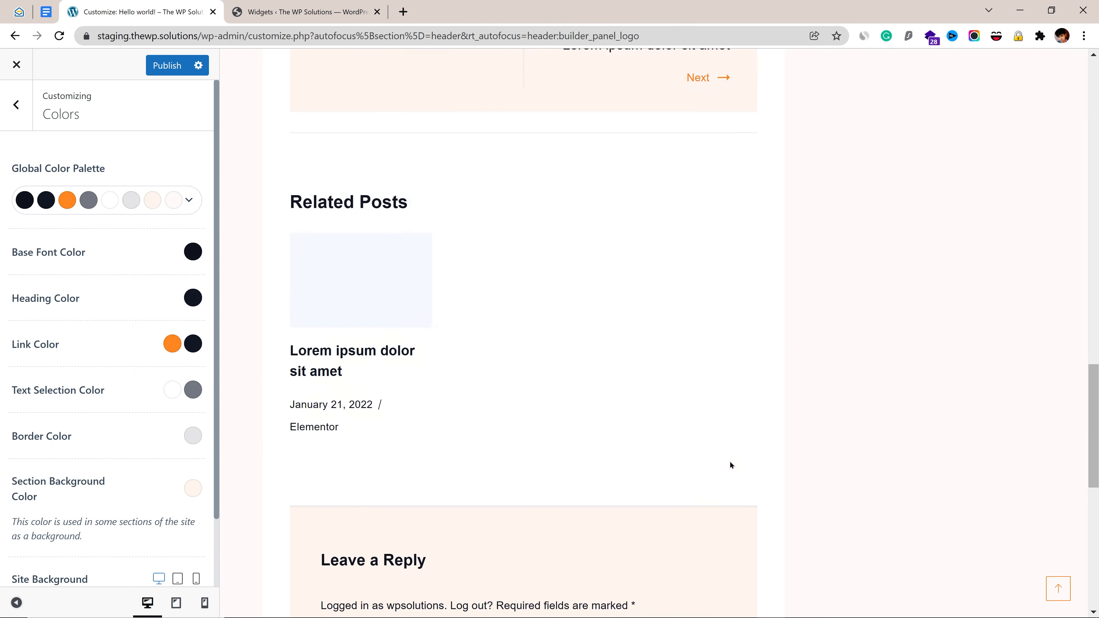
Try the green preset as the Global Color Palette and check its look on the post in the preview.
click(190, 205)
click(191, 449)
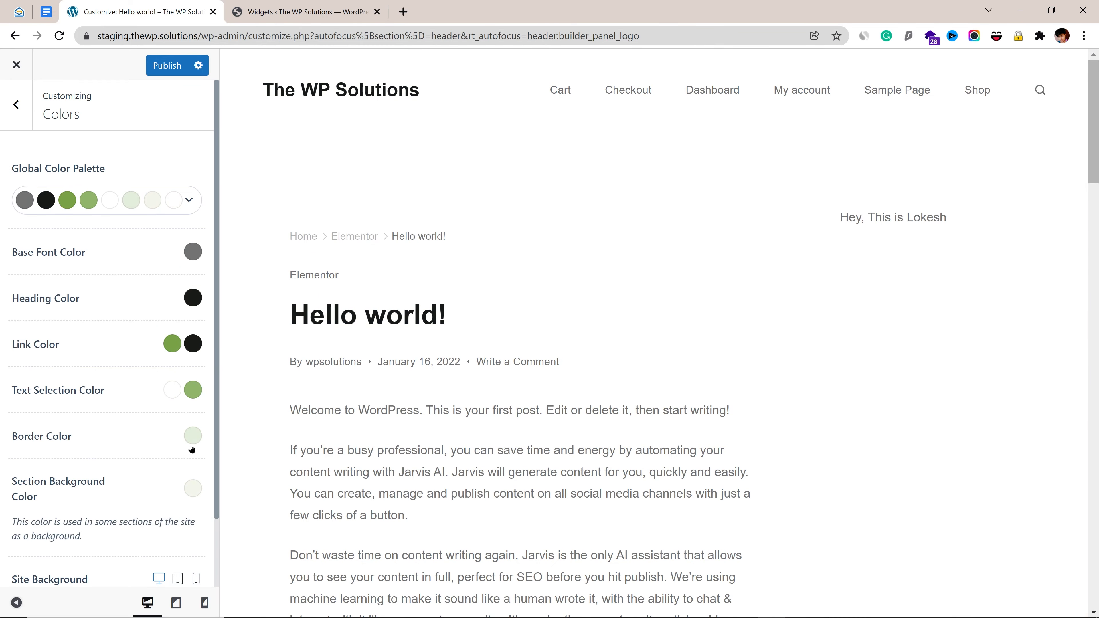
scroll(395, 389, down, 10)
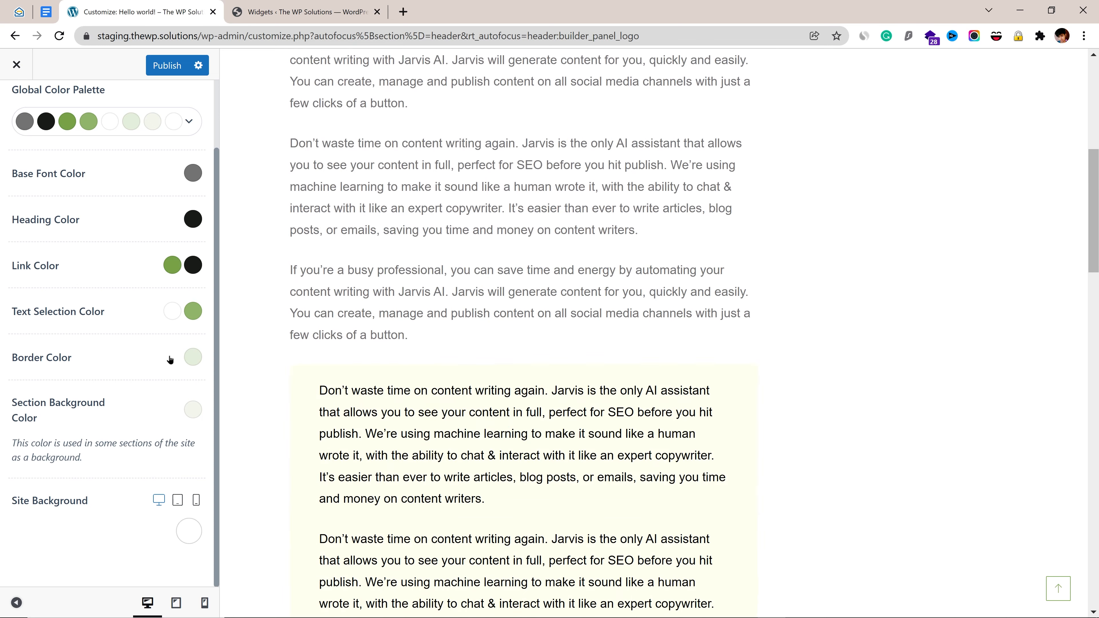
scroll(166, 363, up, 1)
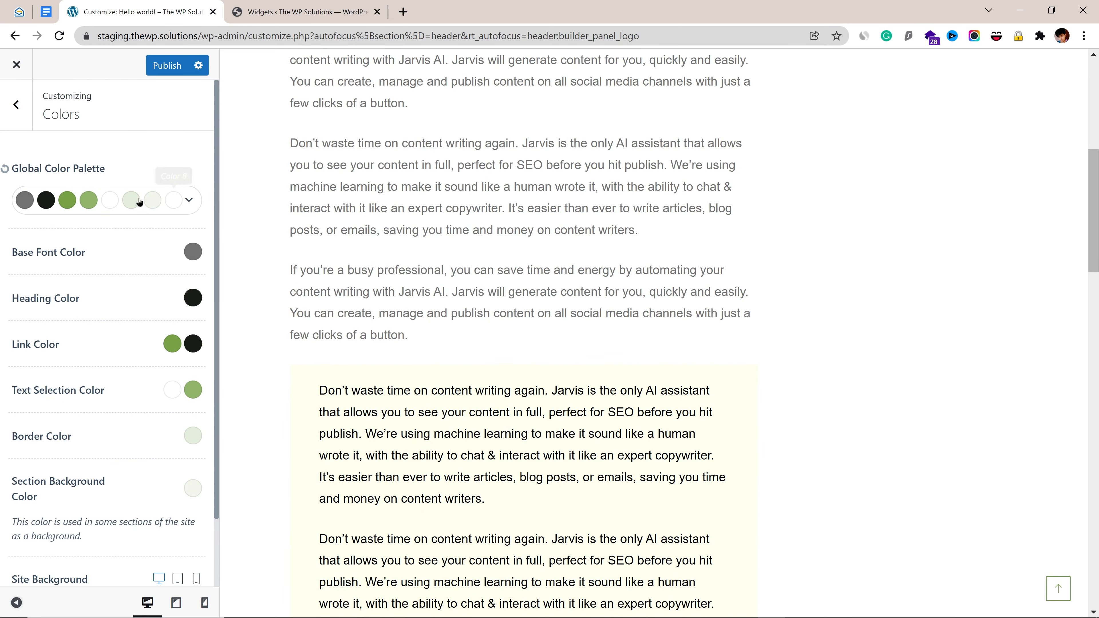
Reset the Global Color Palette to its default, return to the main Customizer options and check the colors down the post preview.
click(6, 169)
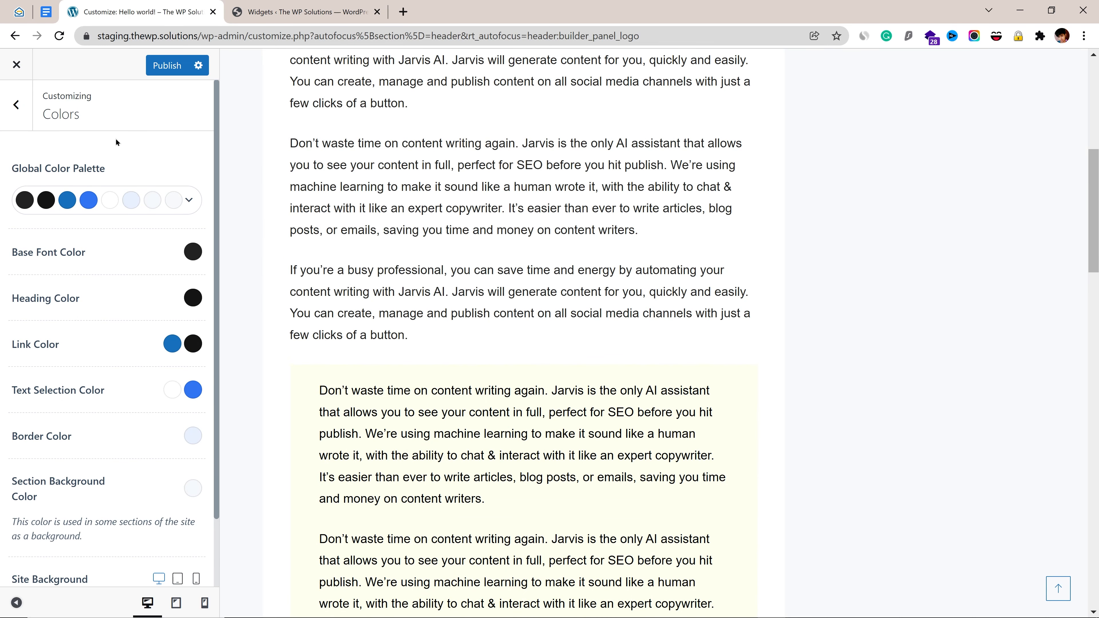
scroll(98, 461, down, 2)
scroll(106, 441, up, 2)
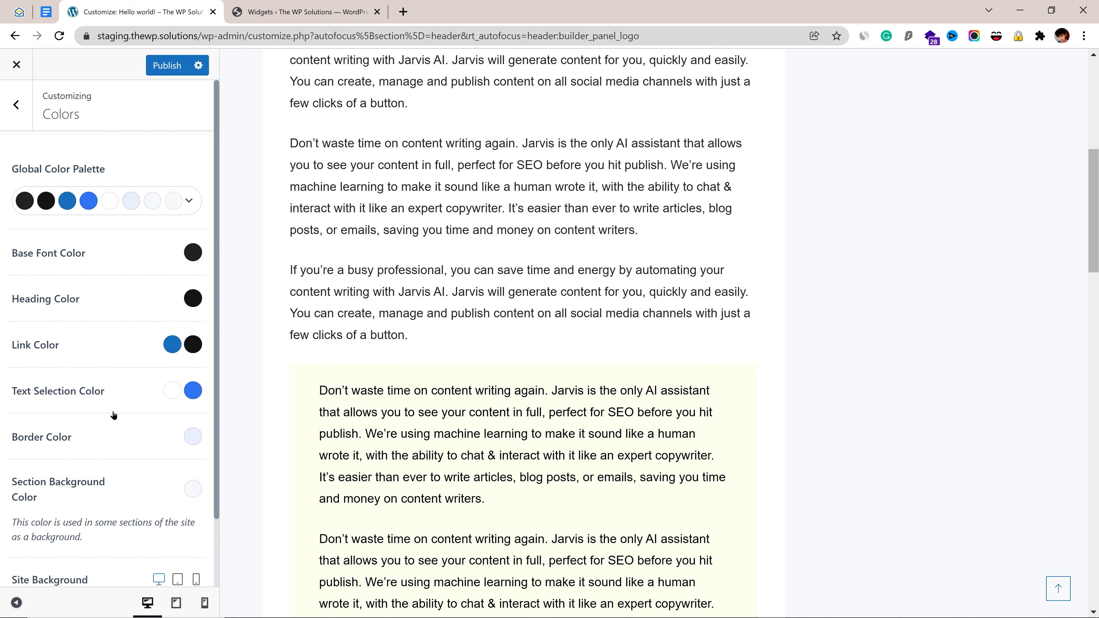
click(16, 105)
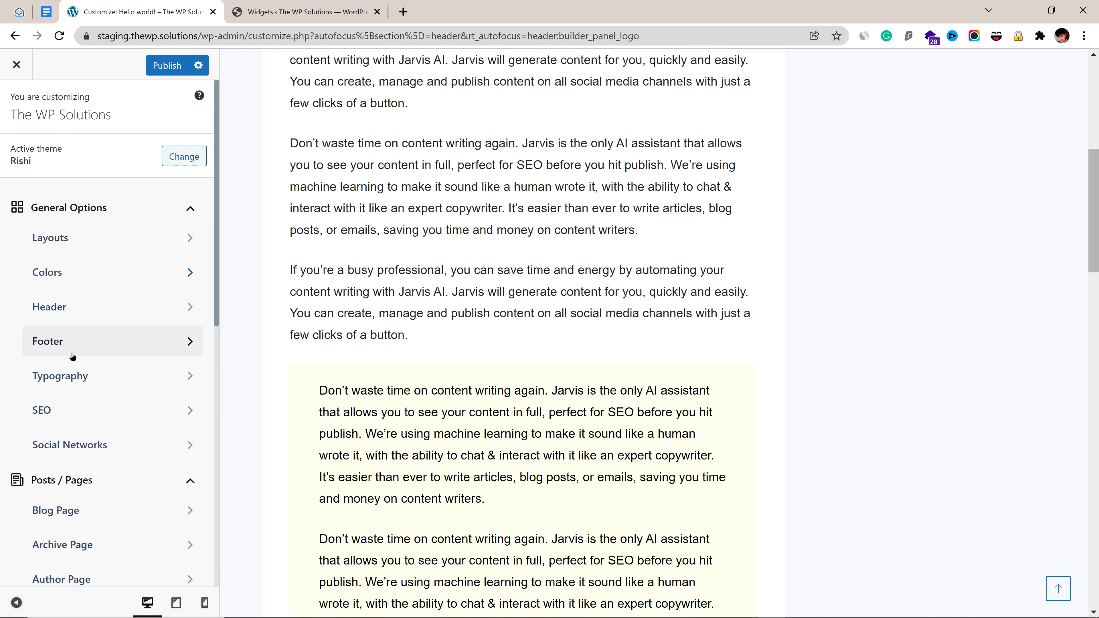
scroll(978, 364, down, 8)
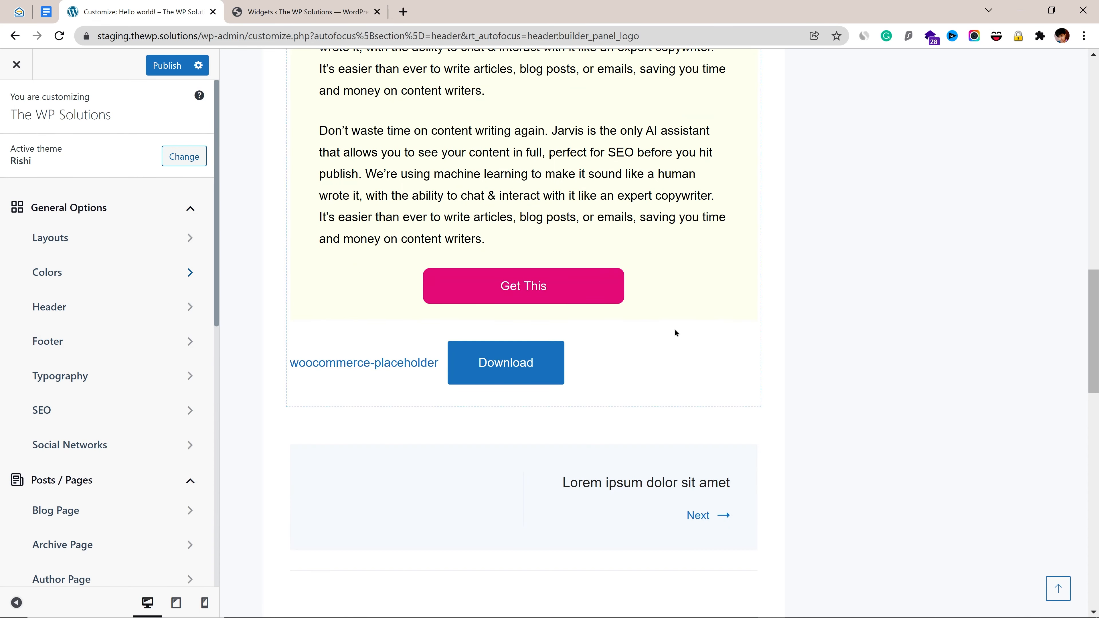
scroll(844, 491, down, 7)
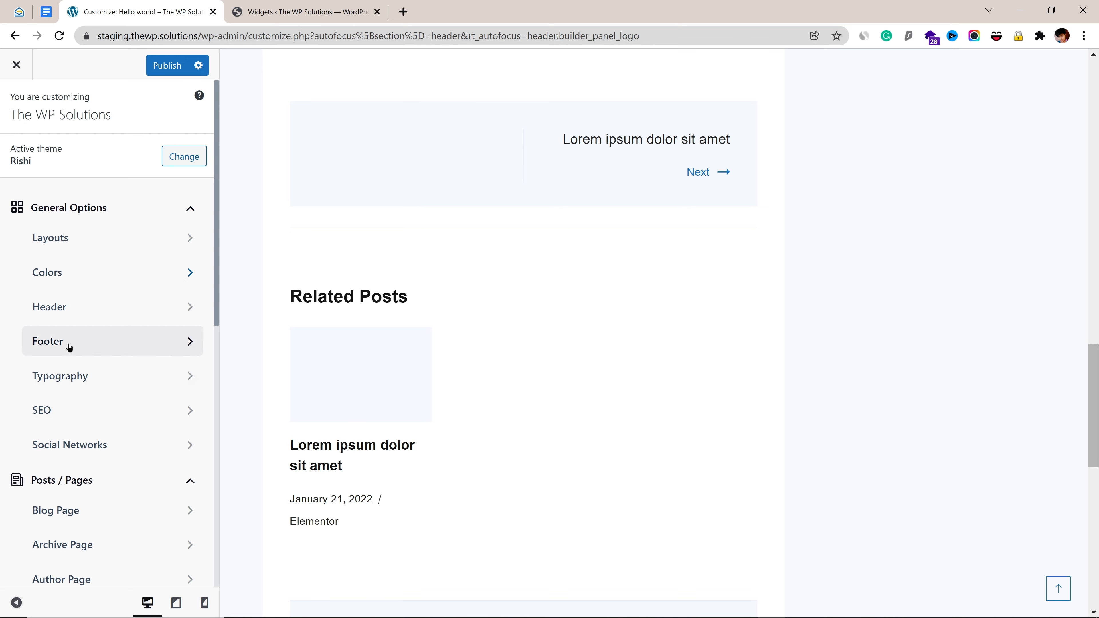
Open the Logo element in the Header settings and review its general options.
click(69, 308)
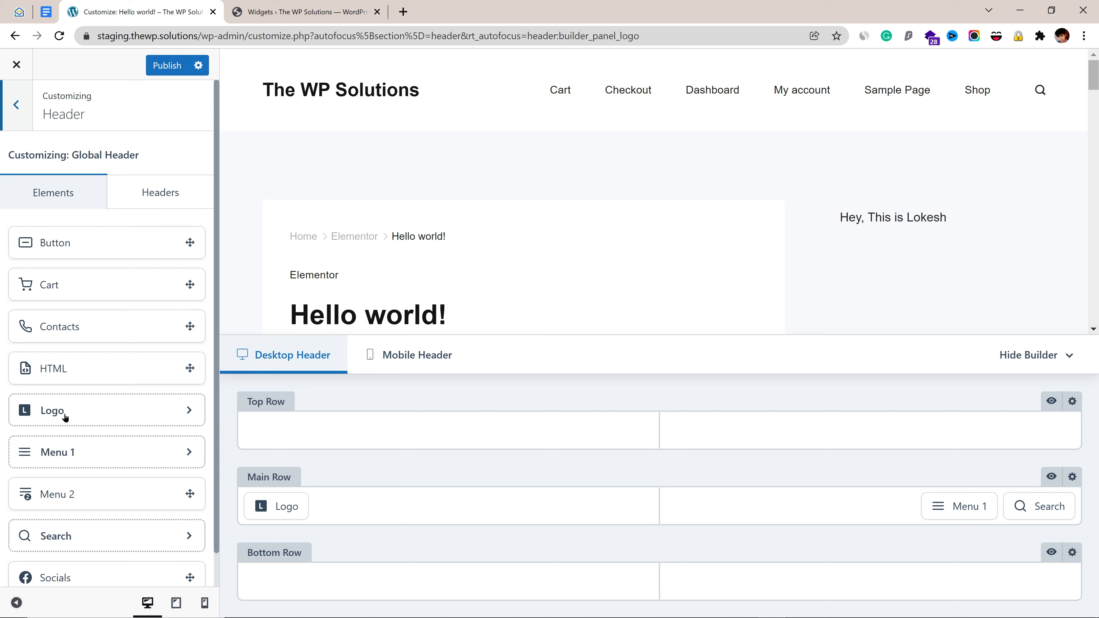
click(111, 416)
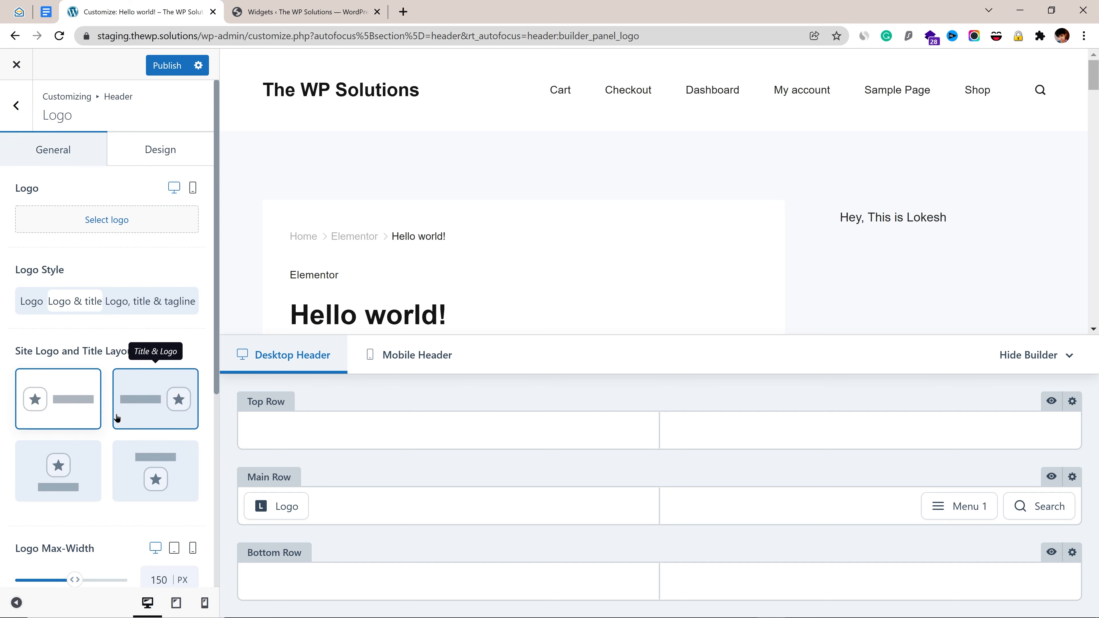
scroll(120, 254, down, 2)
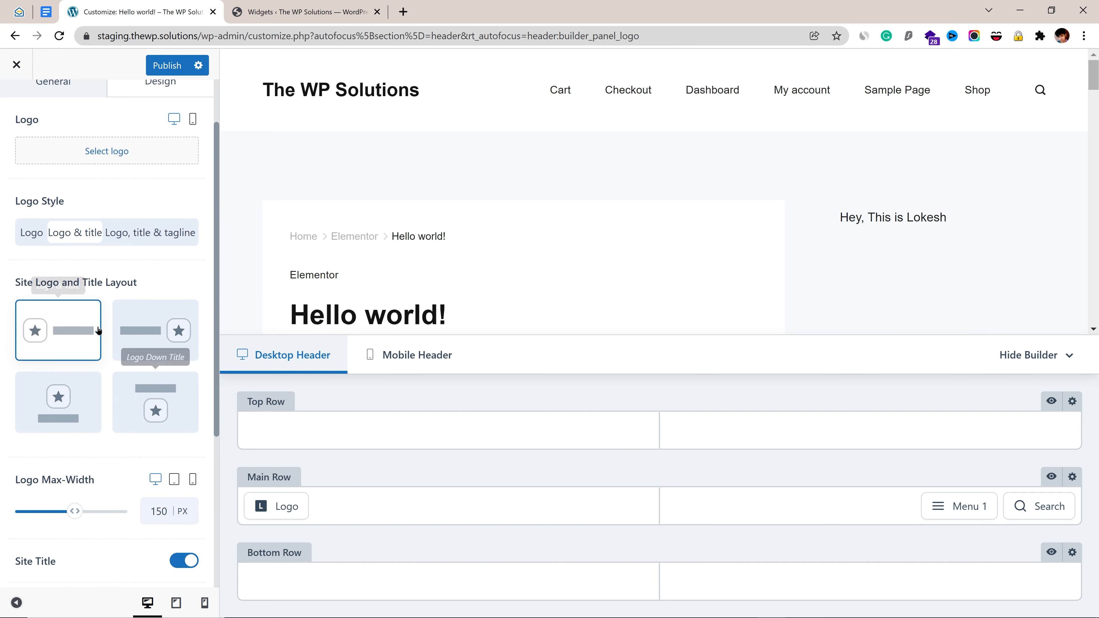
scroll(70, 264, down, 5)
scroll(75, 294, up, 7)
Try the red DC image from the Media Library as the header logo and remove it again.
click(107, 220)
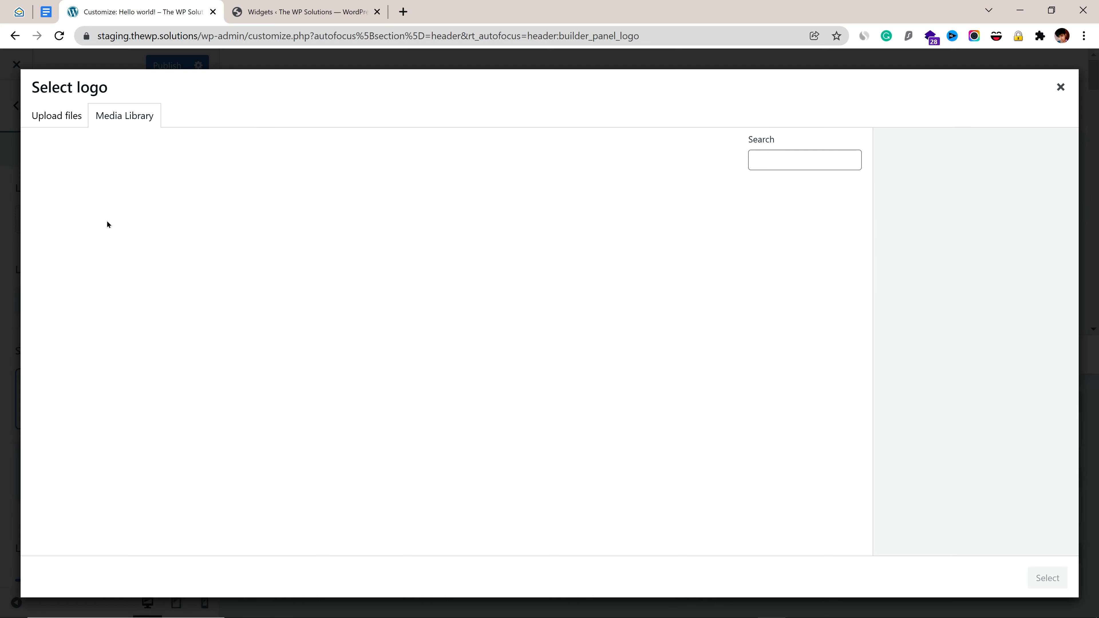
click(325, 243)
click(1047, 578)
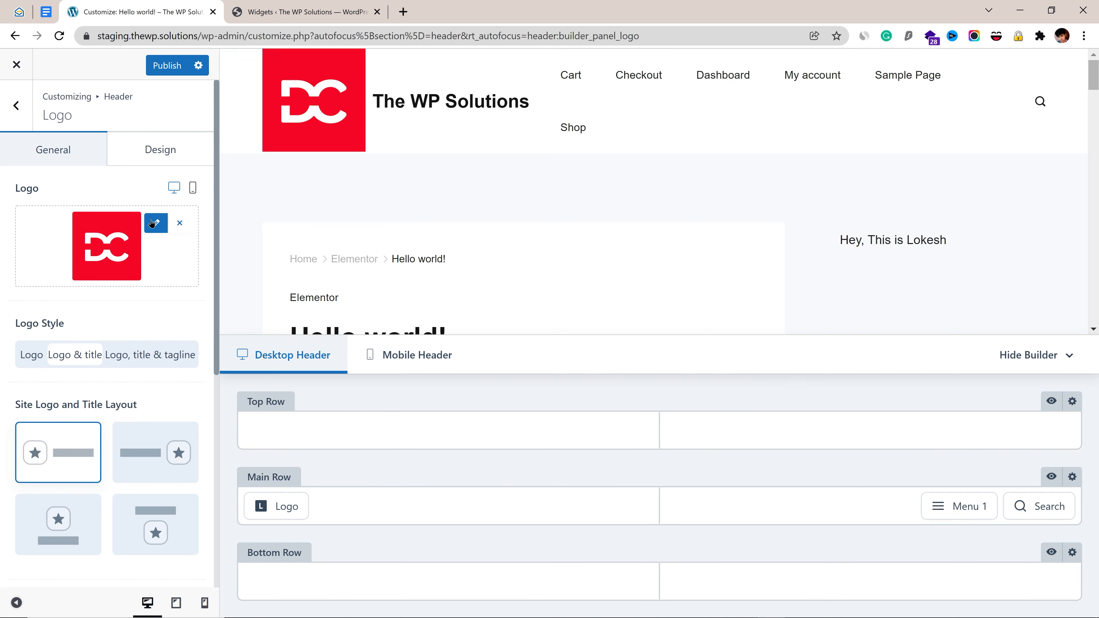
click(180, 221)
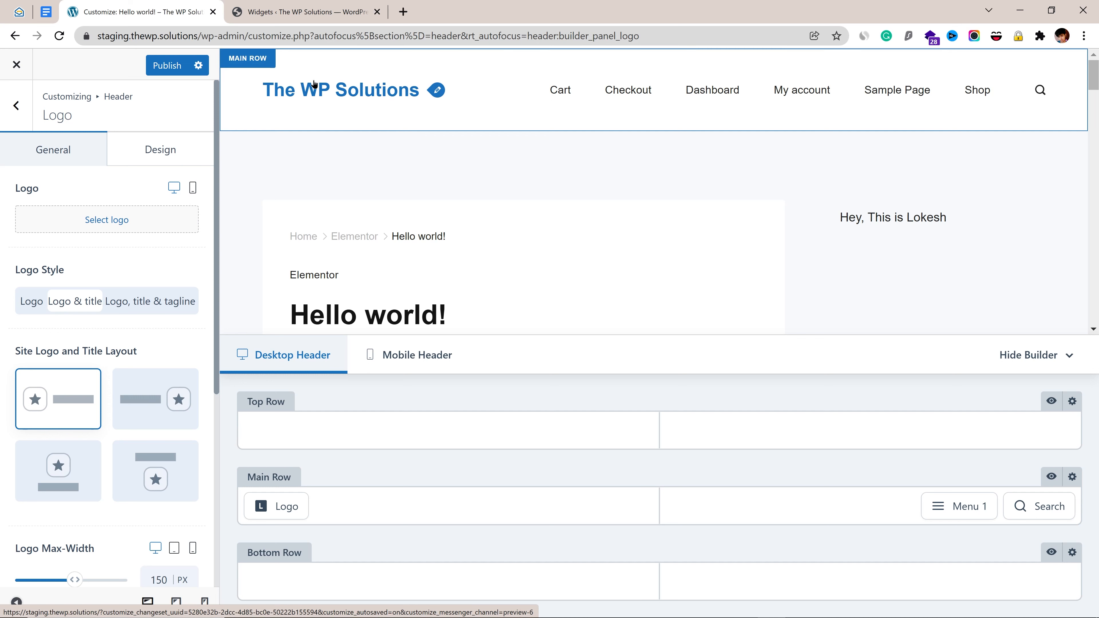
Review the Logo Max-Width, Site Title, Site Title Visibility and Site Tagline settings of the Logo element.
scroll(100, 465, down, 5)
scroll(100, 465, down, 1)
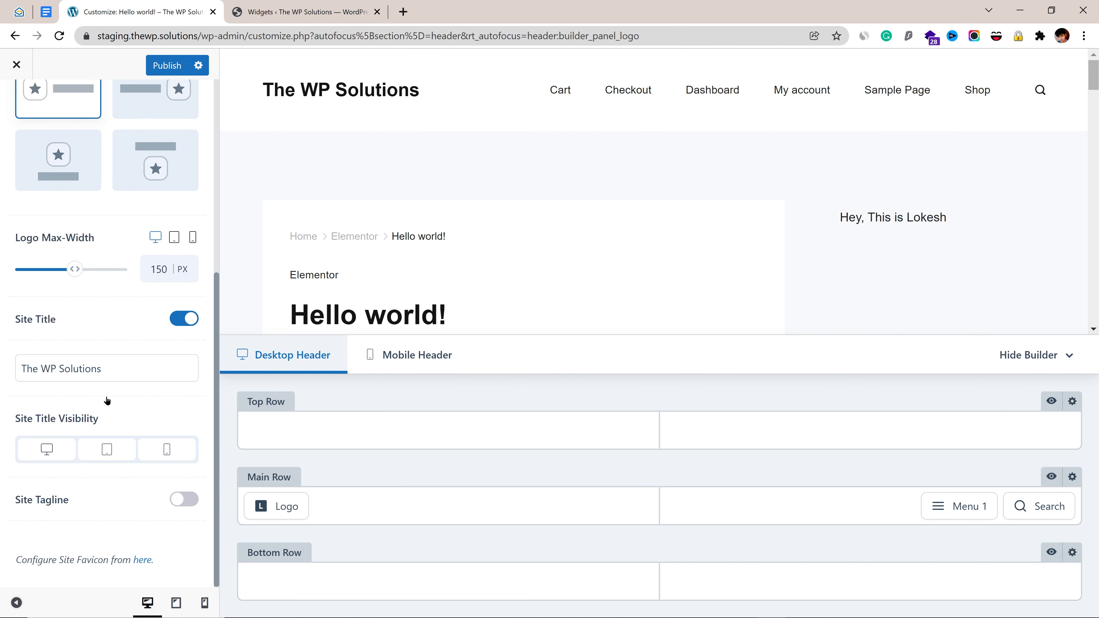
drag(102, 369, 22, 368)
click(178, 368)
scroll(130, 422, up, 1)
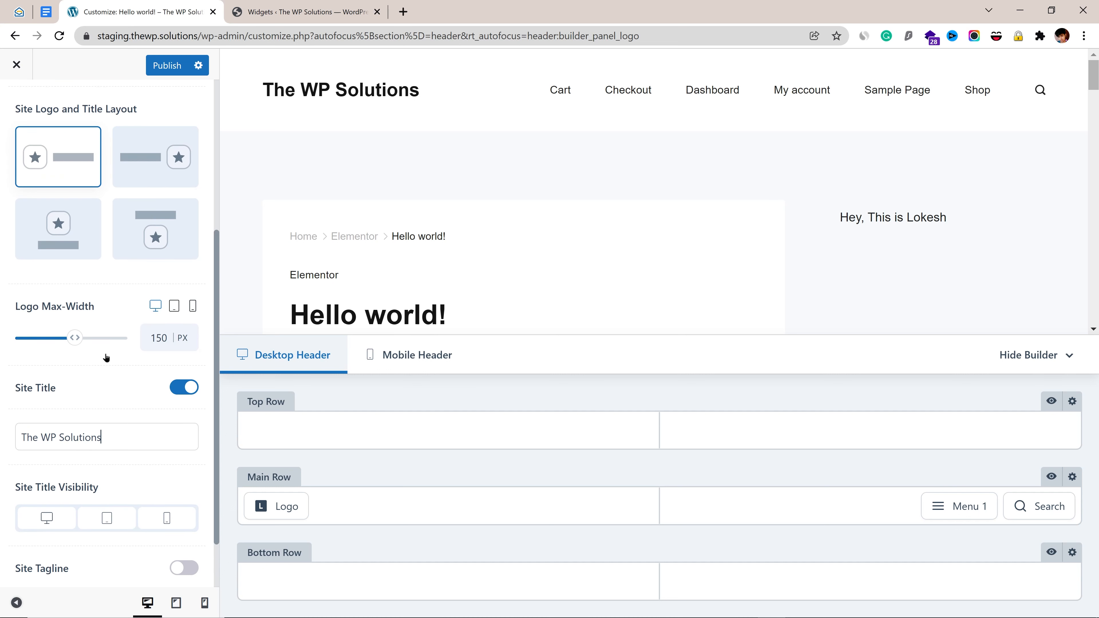
scroll(83, 343, up, 3)
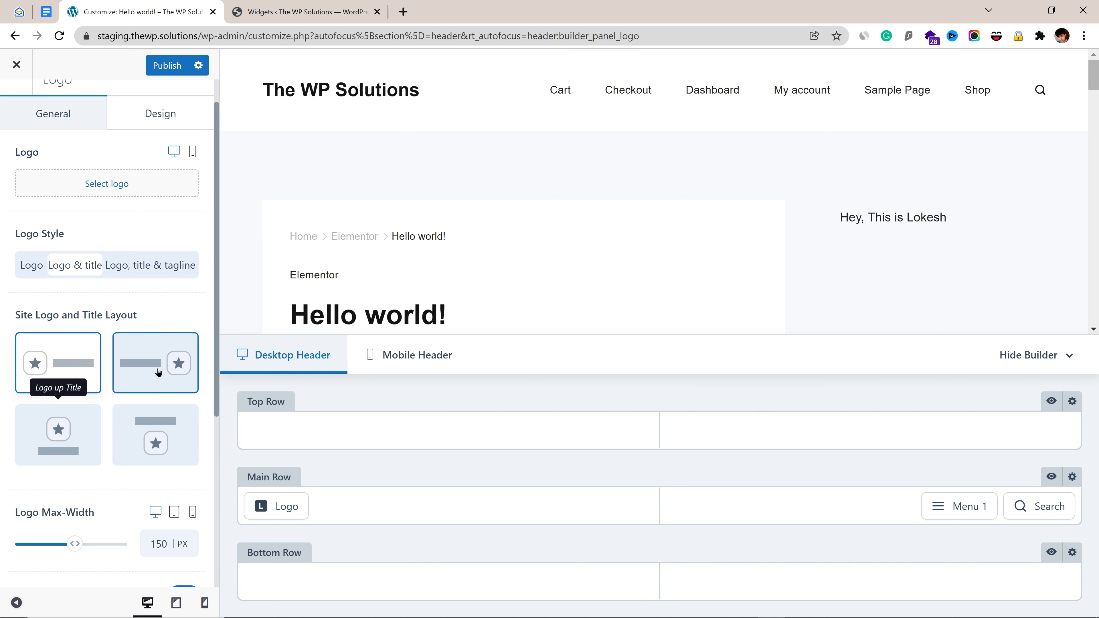
Set the Site Logo and Title Layout to Title & Logo, and try the Logo style before returning to Logo & title.
click(180, 363)
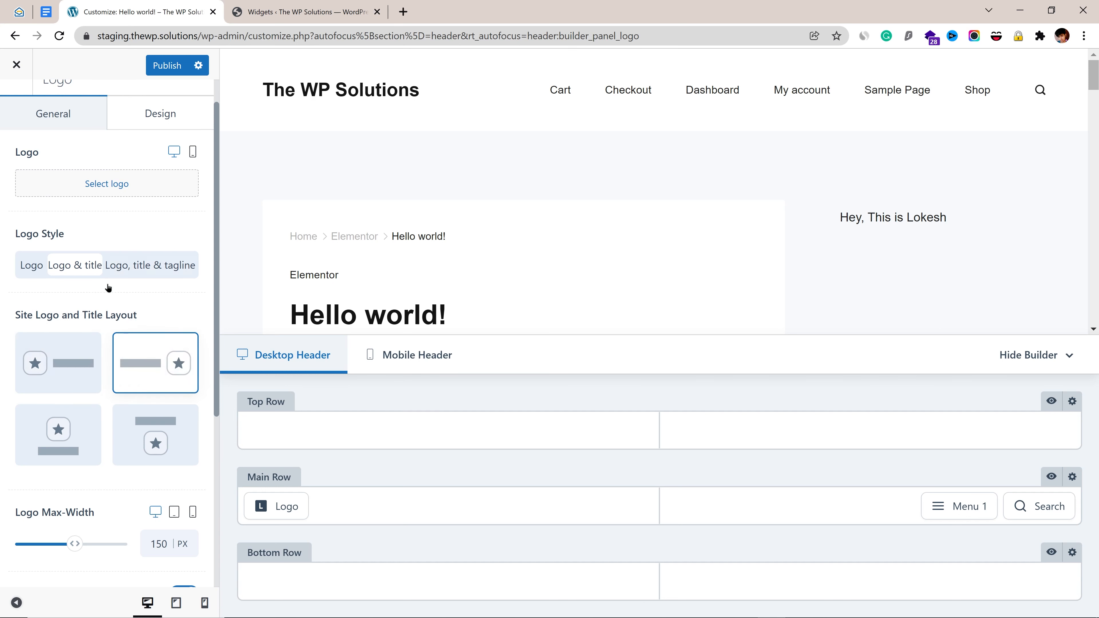
scroll(108, 285, up, 1)
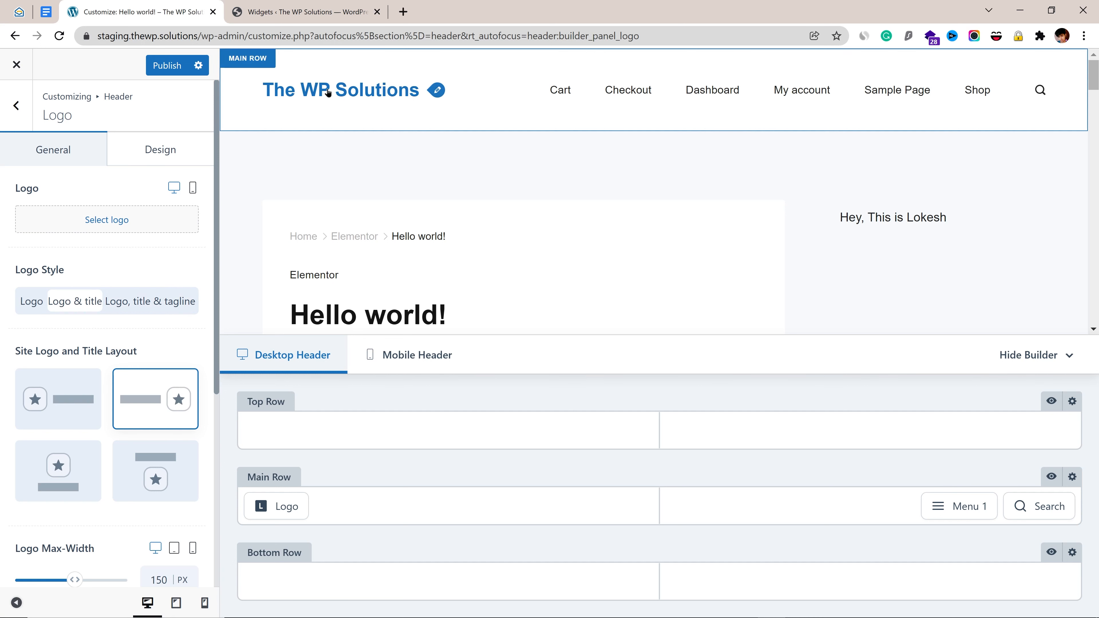
click(36, 306)
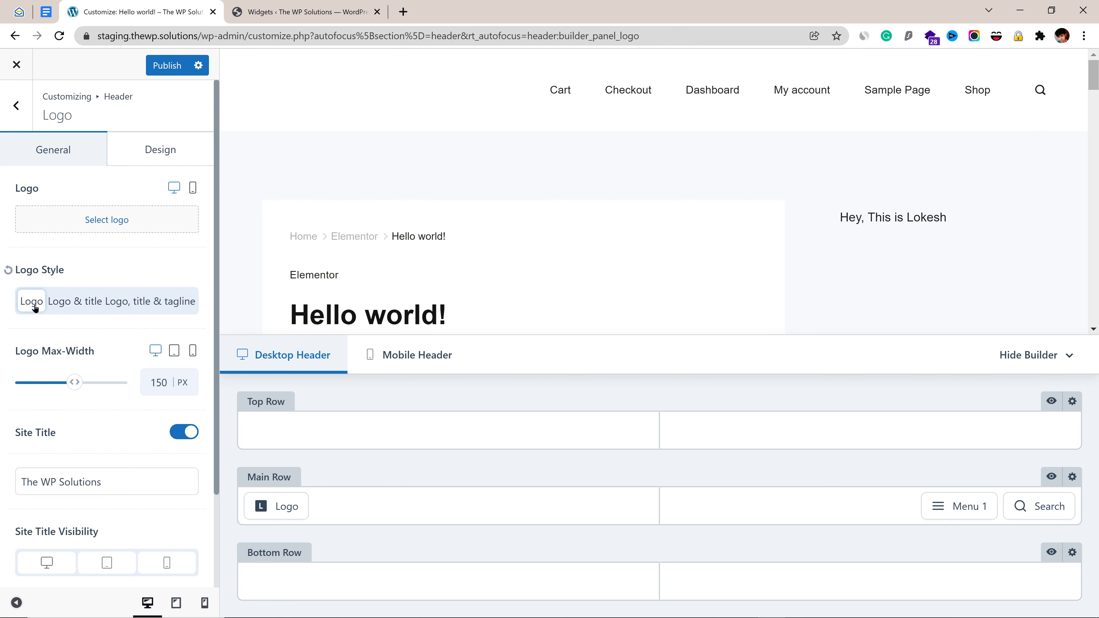
click(69, 303)
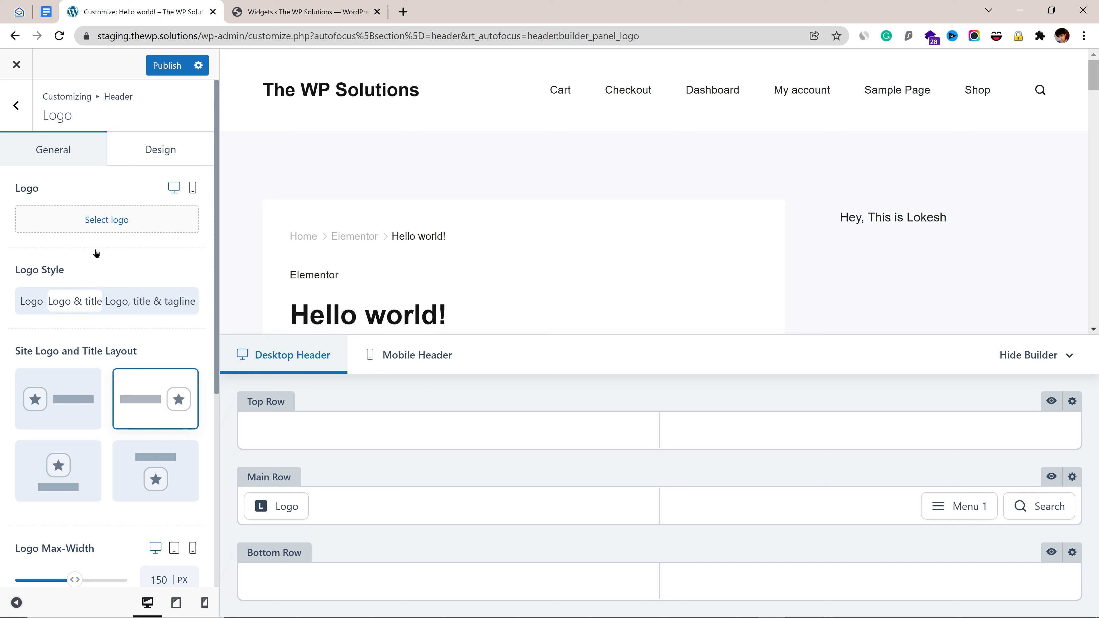
Review the Logo element's design options for Site Title typography, color and margin, and return to the header elements.
click(142, 147)
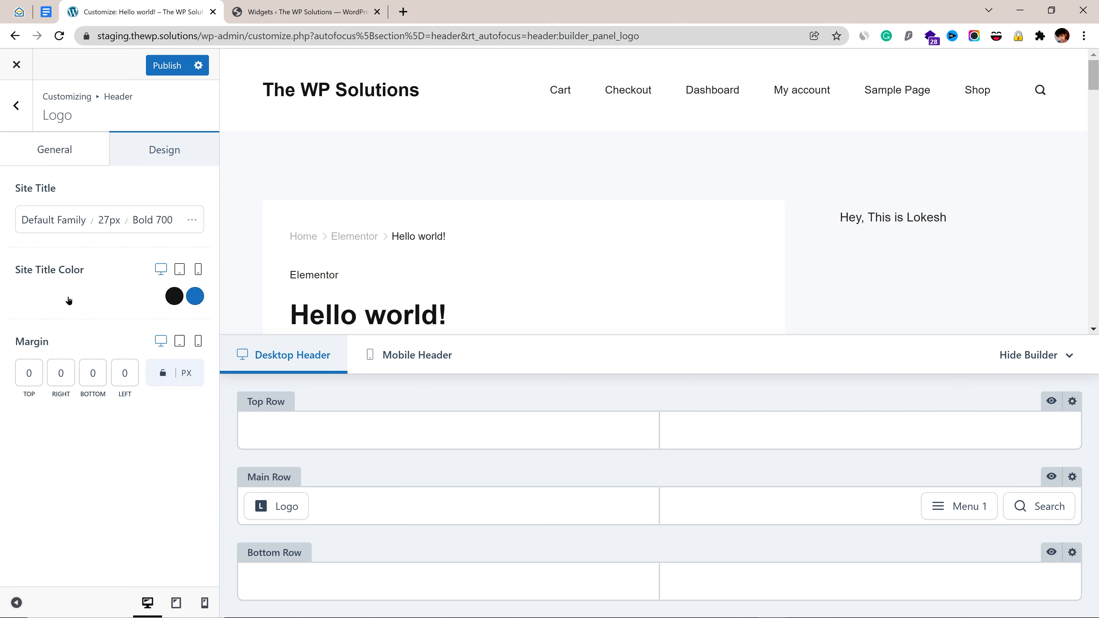
click(72, 220)
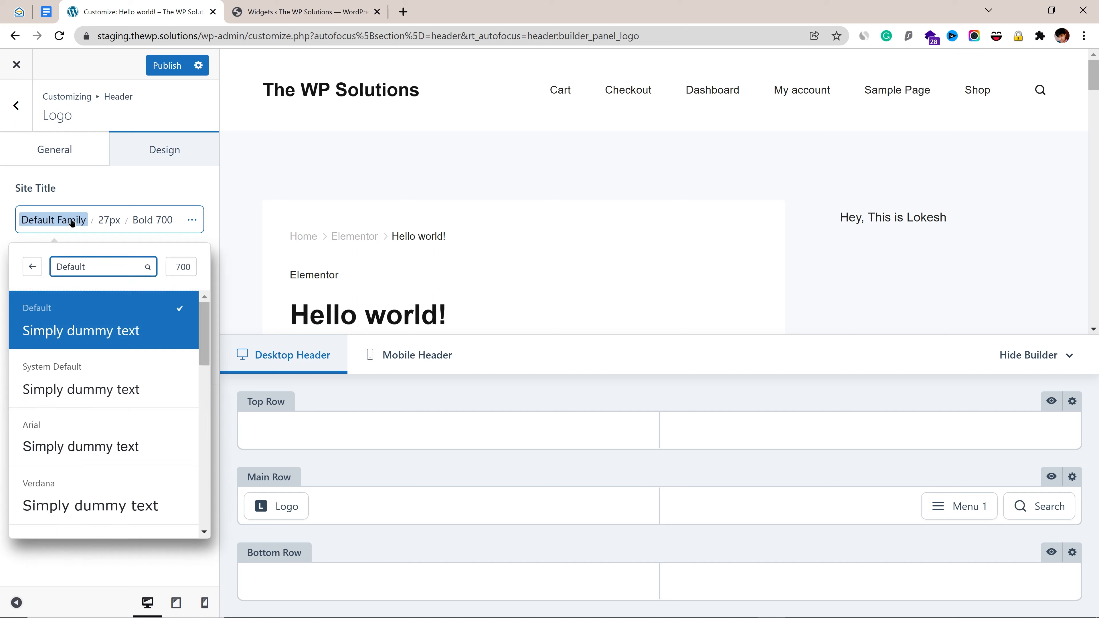
click(112, 567)
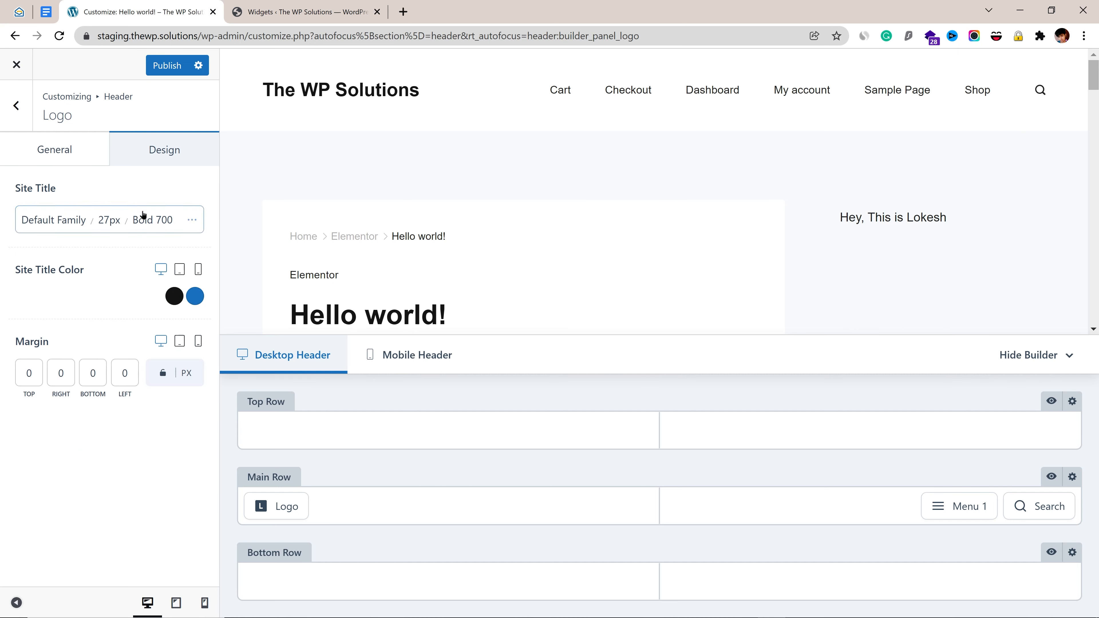
click(193, 221)
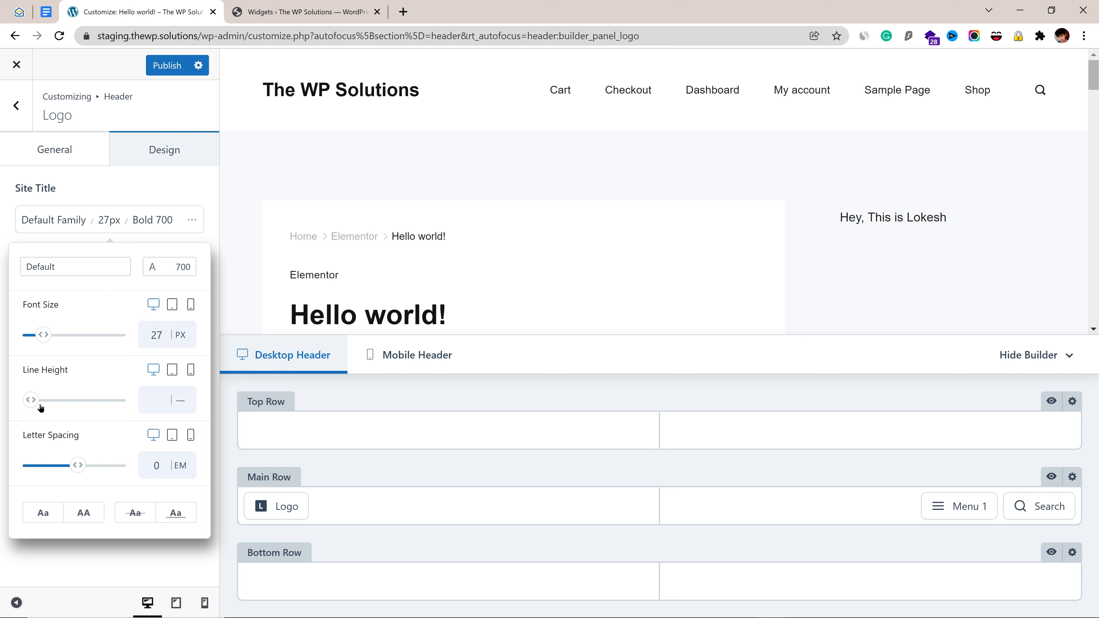
click(146, 557)
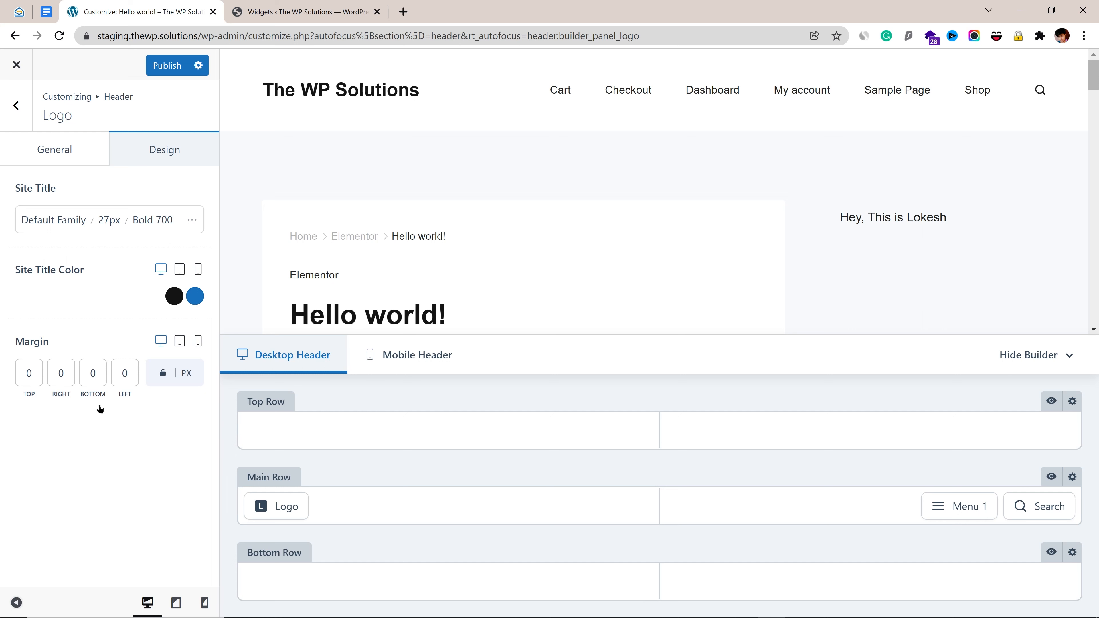
click(17, 106)
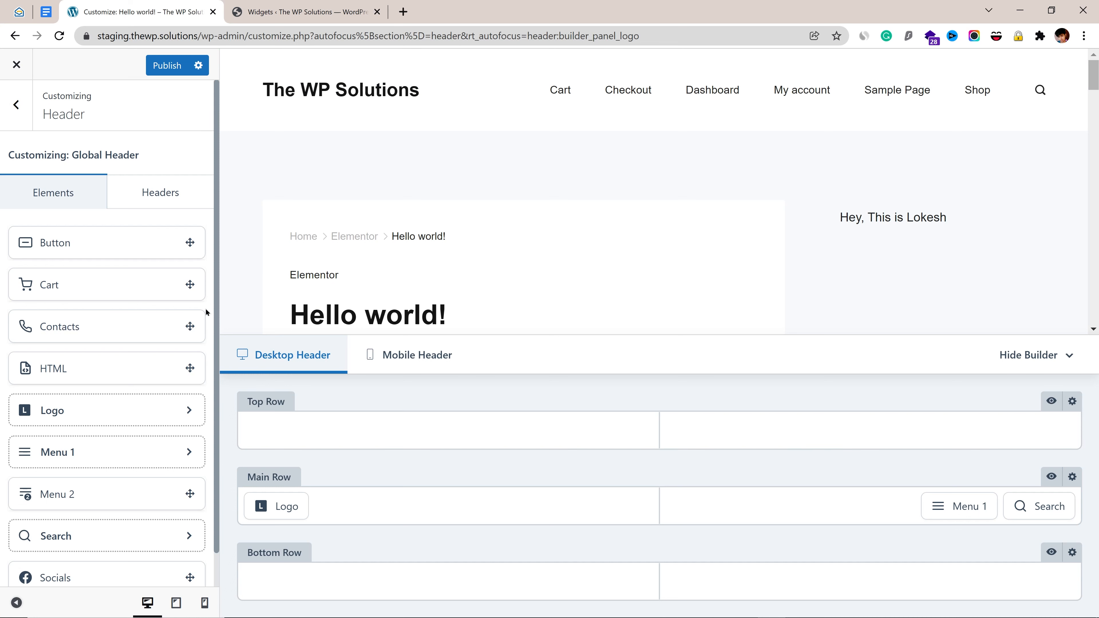
Add the Button element to the desktop header's Main Row between Menu 1 and Search, and open its settings.
drag(148, 246, 852, 509)
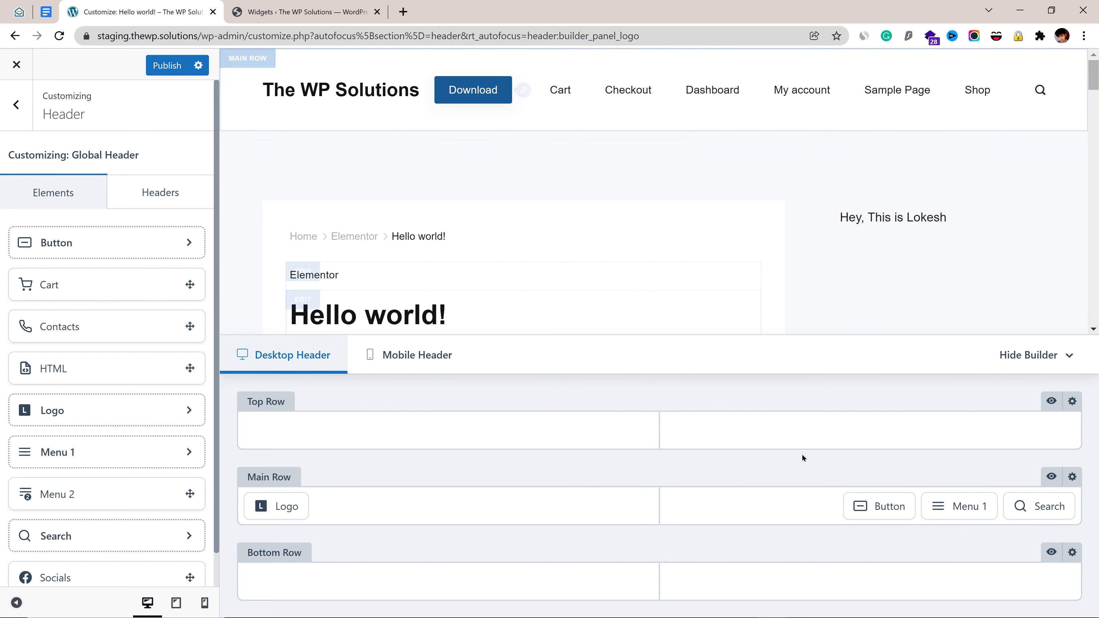
drag(881, 506, 960, 507)
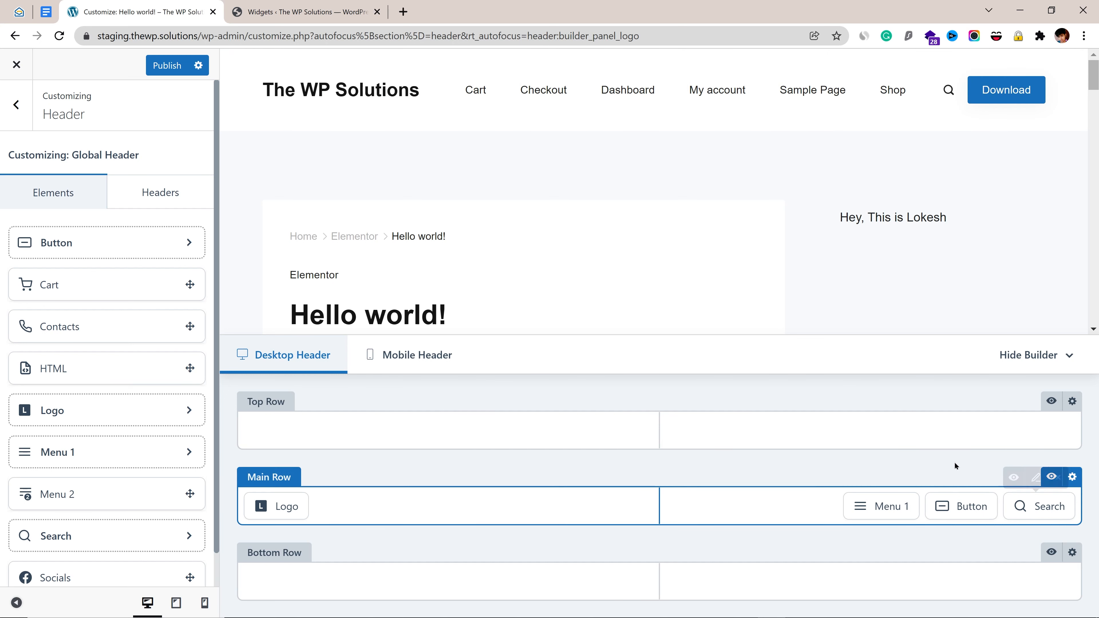
click(965, 507)
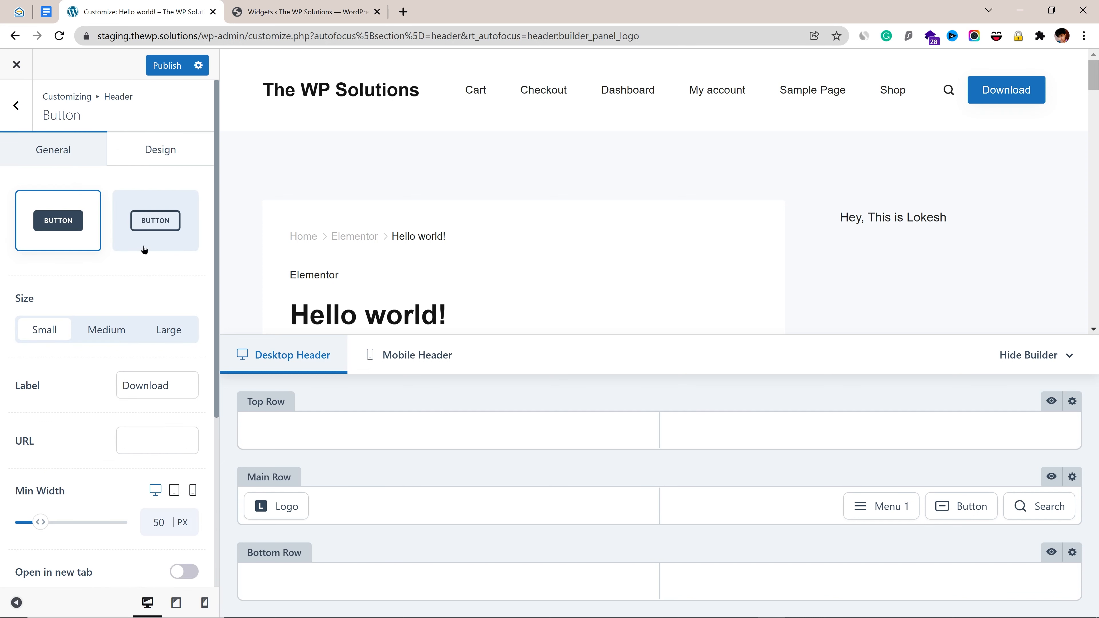
Try the outlined style and the Medium size on the header button, returning to the Default style and Small size.
click(151, 221)
click(89, 227)
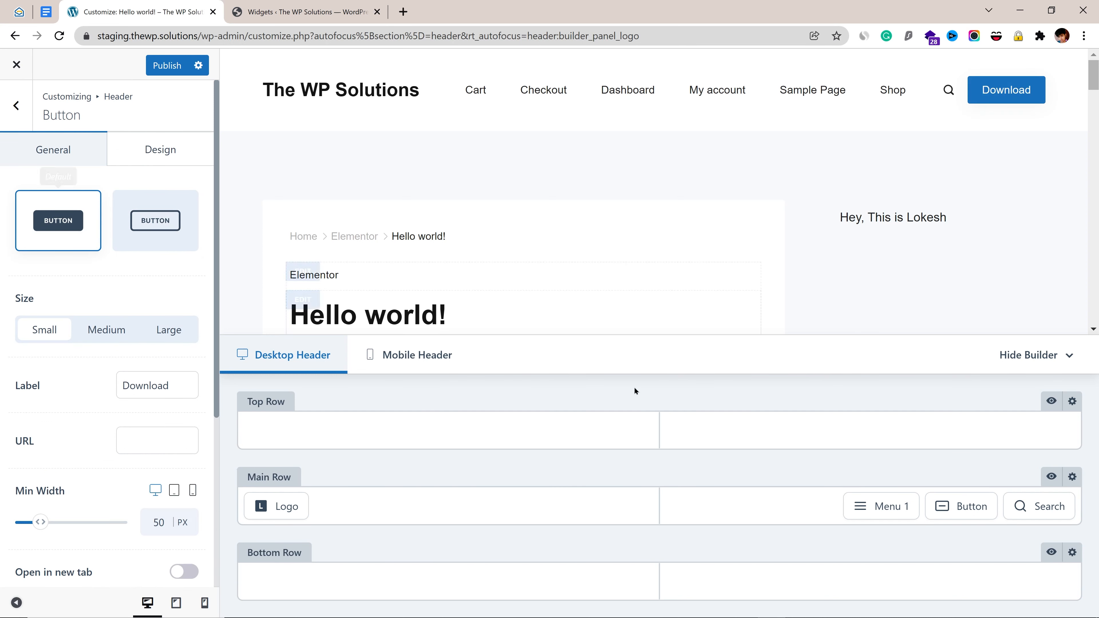
click(151, 223)
click(64, 239)
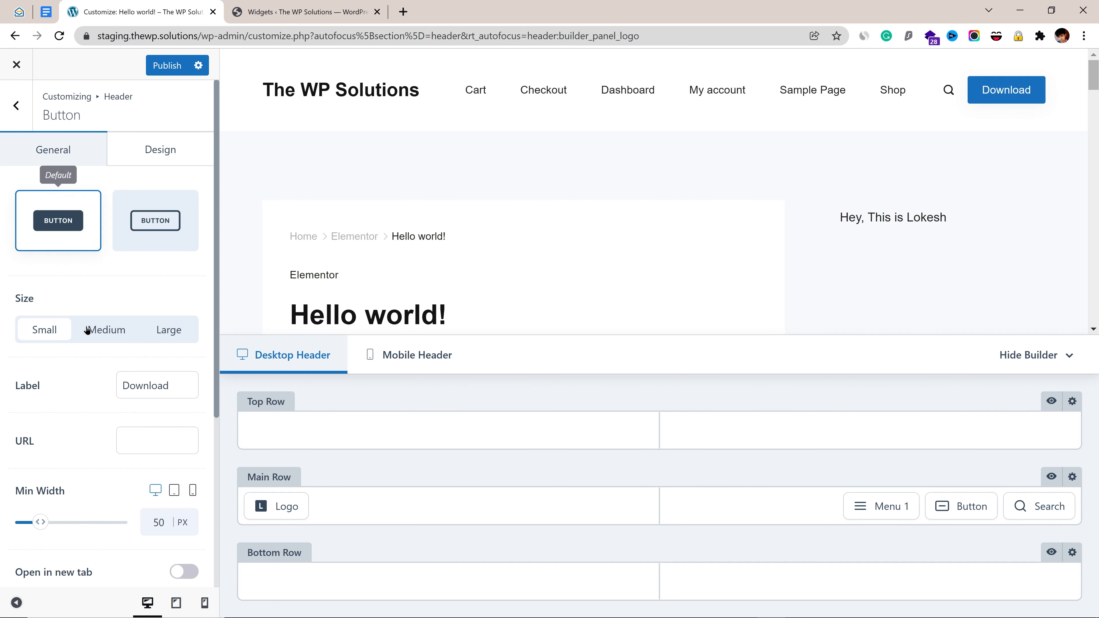
click(103, 329)
click(57, 335)
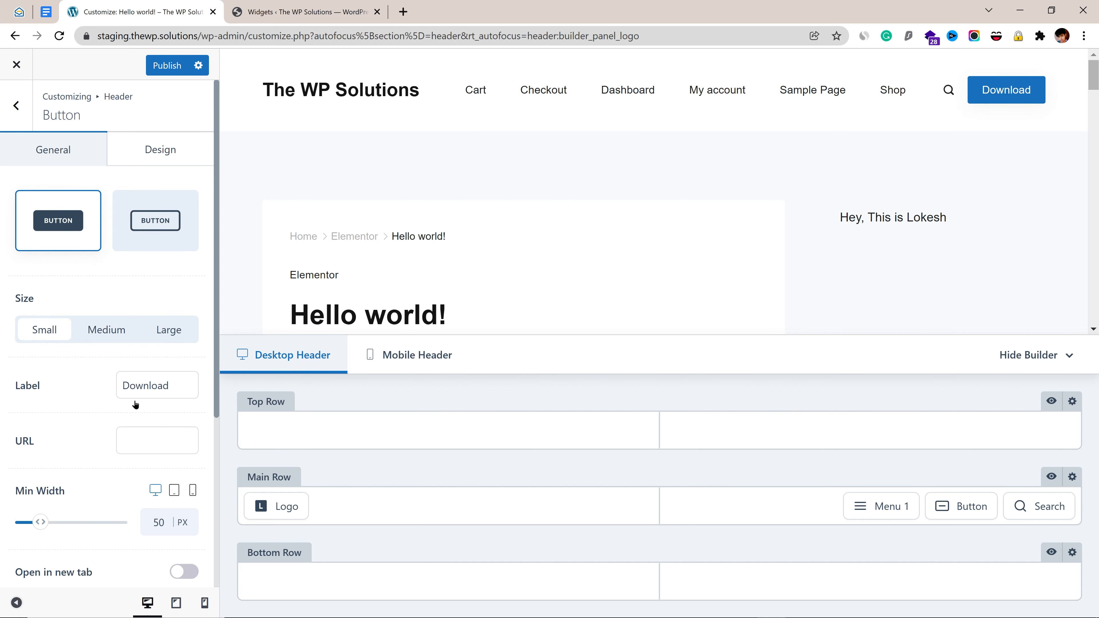
Change the header button's label to Subscribe and place the cursor in its empty URL field.
scroll(160, 367, down, 5)
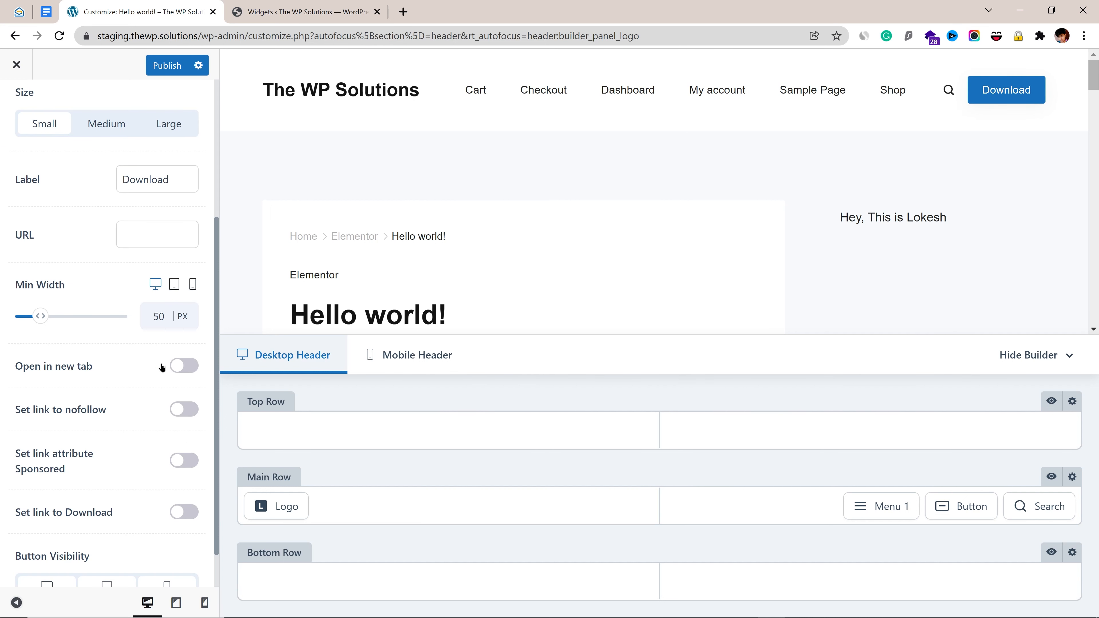
double_click(180, 186)
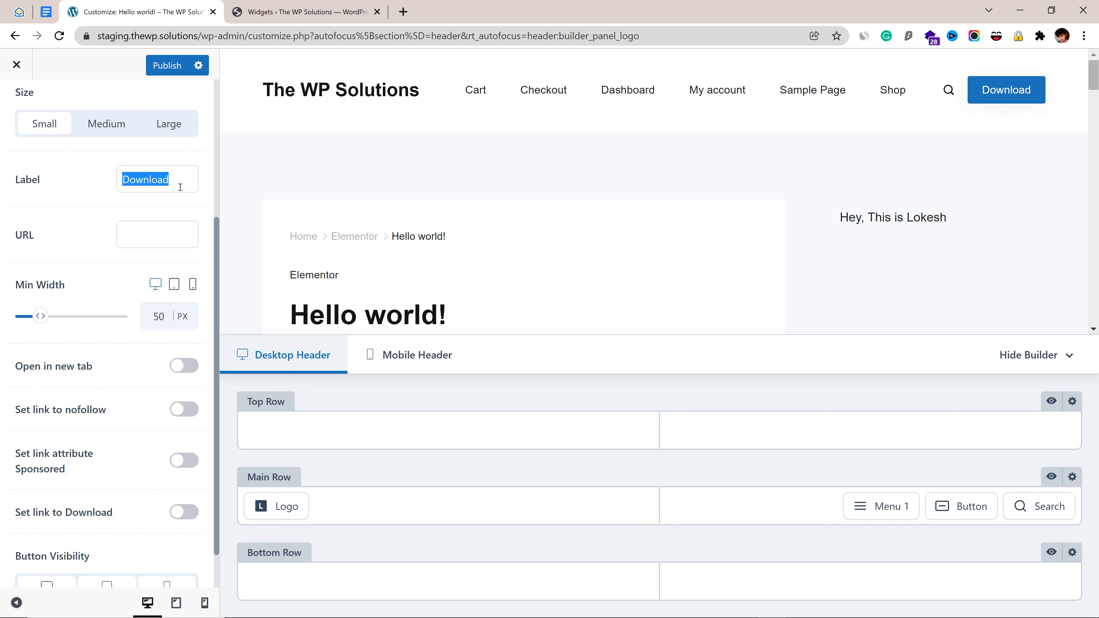
text(Sho)
key(BackSpace)
key(BackSpace)
text(ub)
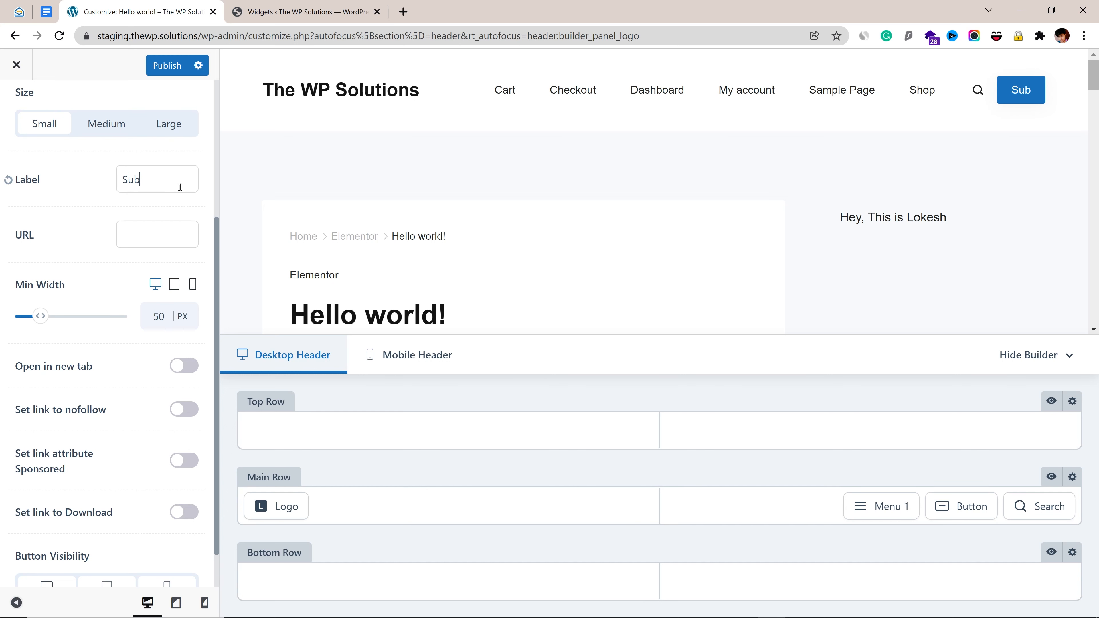
text(scribe)
click(143, 247)
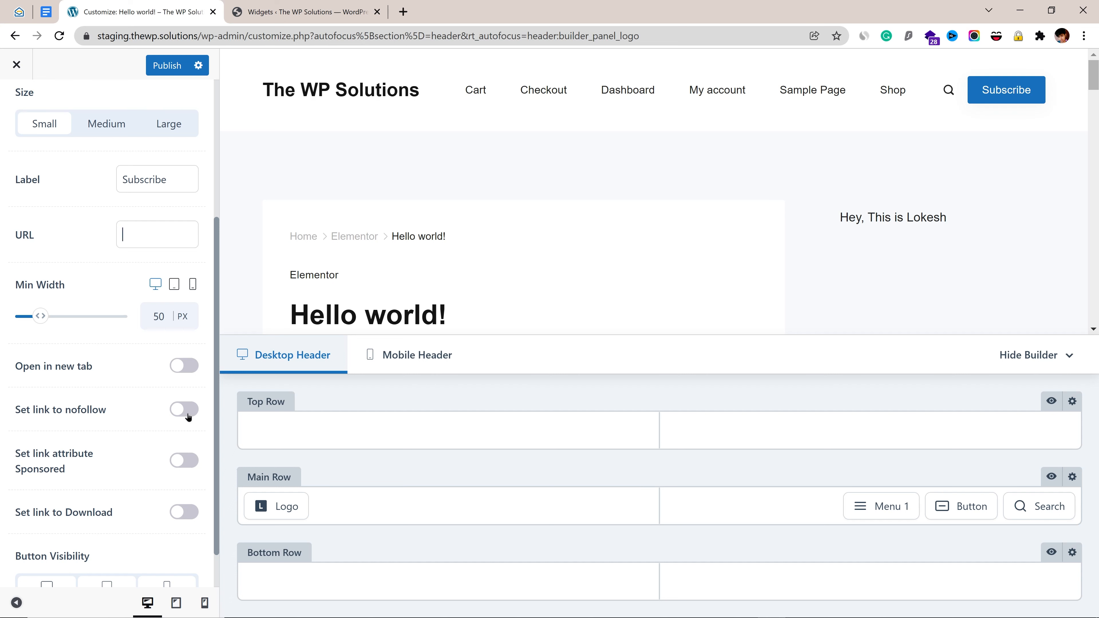
Review the header button's link attribute and visibility options, and its design options for colors, shadows and border radius.
scroll(188, 417, down, 1)
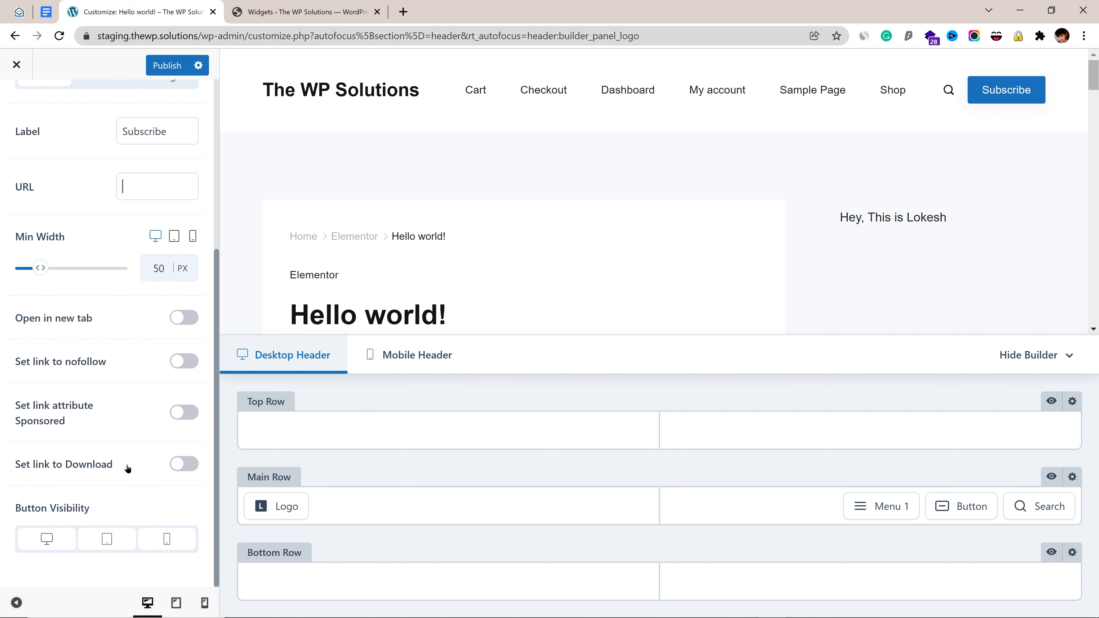
drag(215, 408, 194, 160)
click(151, 150)
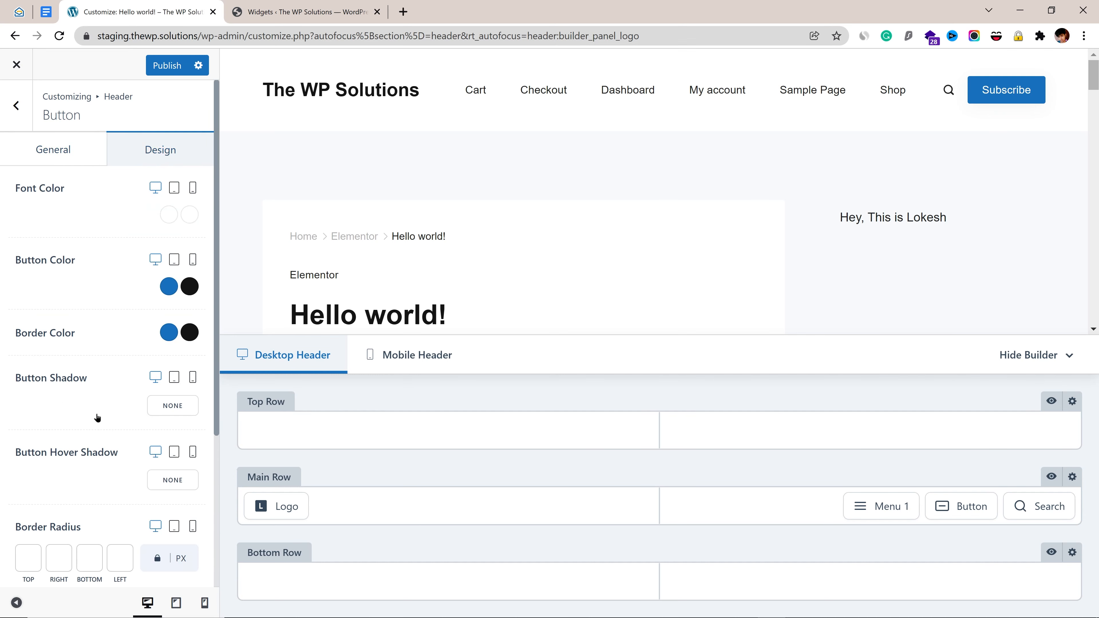
scroll(108, 446, down, 5)
scroll(137, 318, up, 5)
Add the Contacts element to the right side of the desktop header's Top Row and open its settings.
click(16, 106)
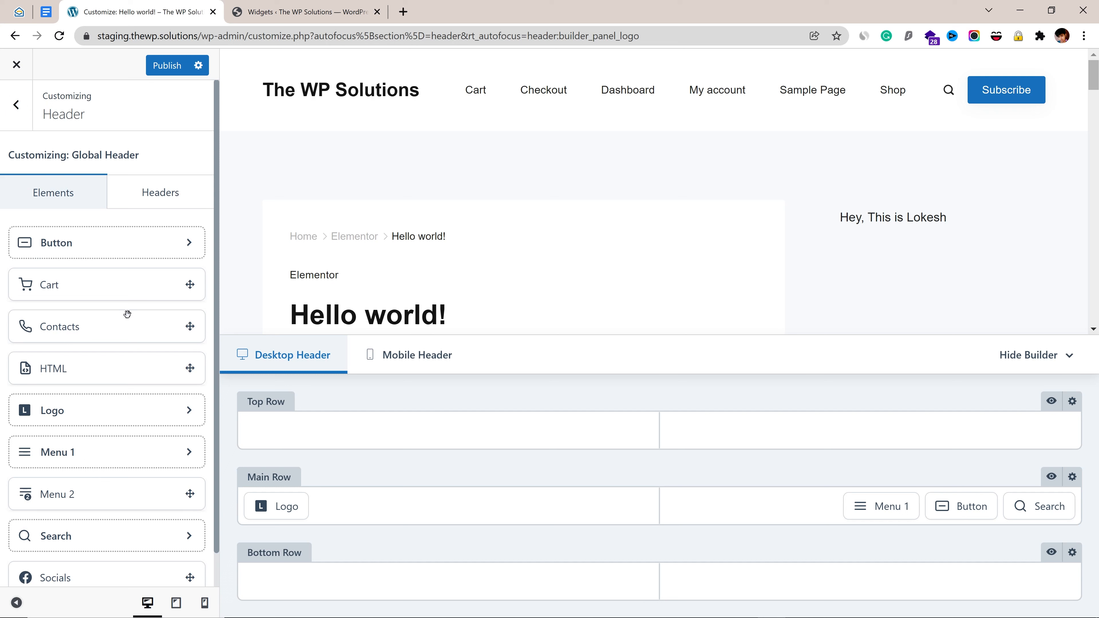
drag(127, 331, 890, 436)
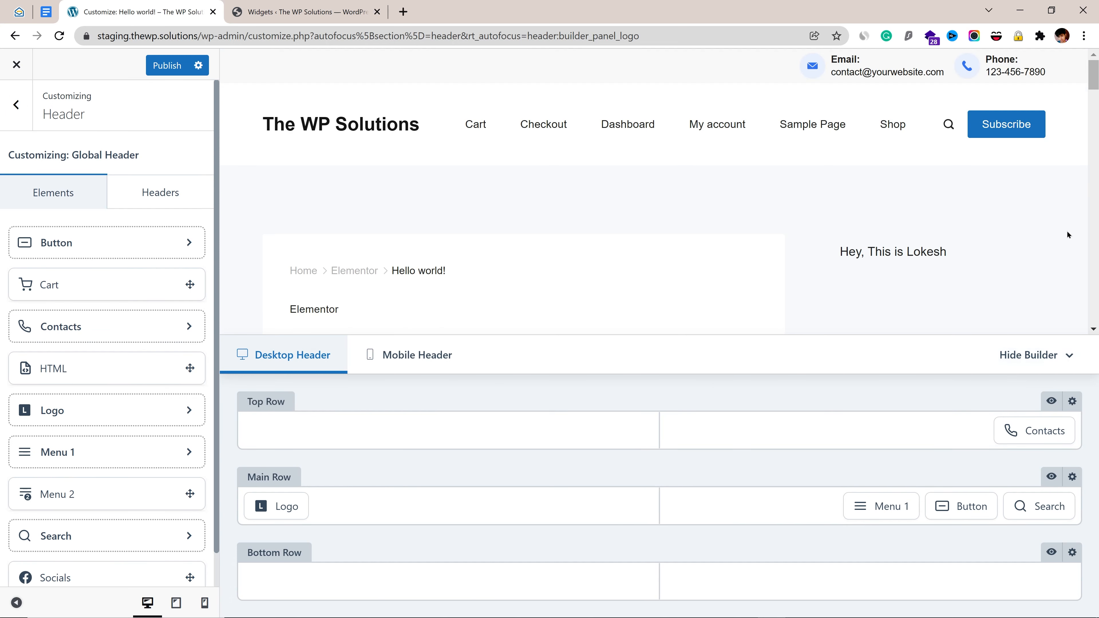
click(1040, 433)
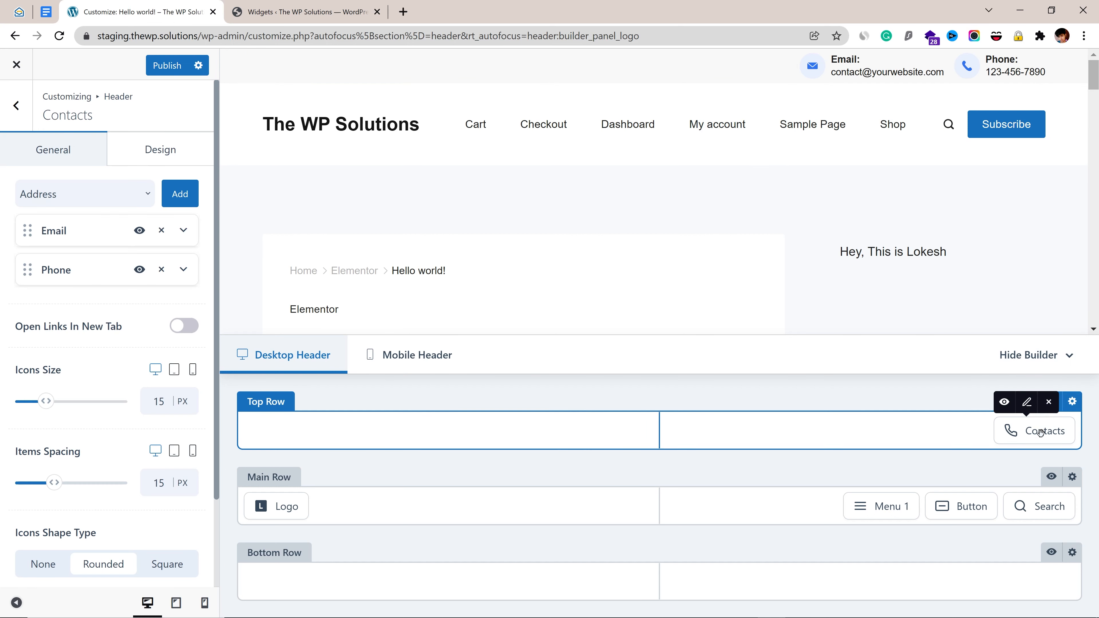
Examine the title, content and link fields of the Email and Phone contact entries, and return to the header elements.
click(184, 230)
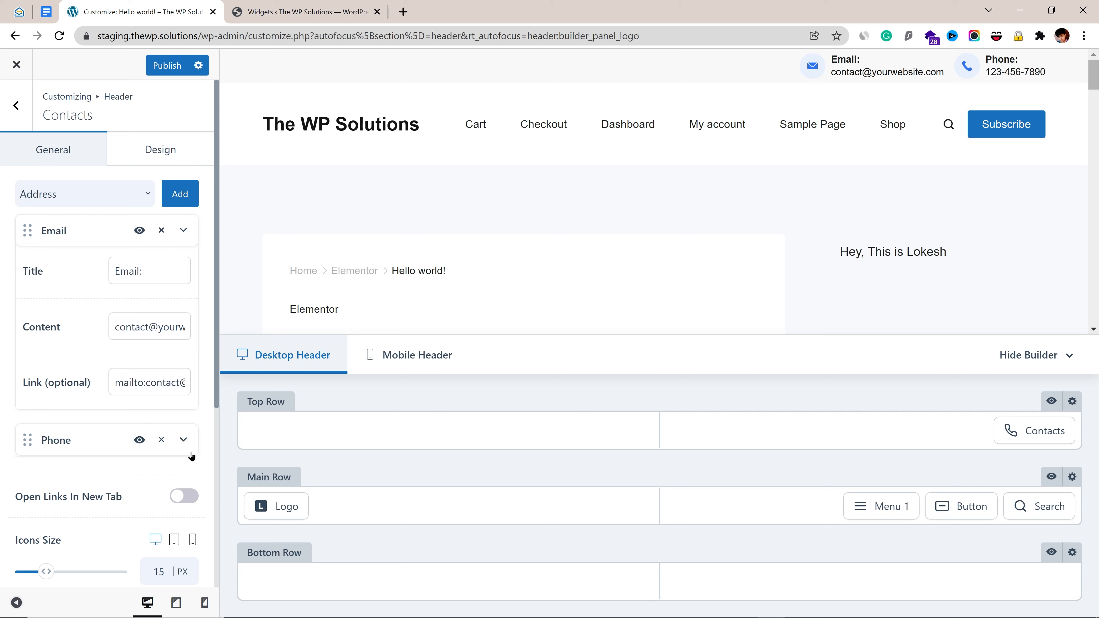
click(184, 440)
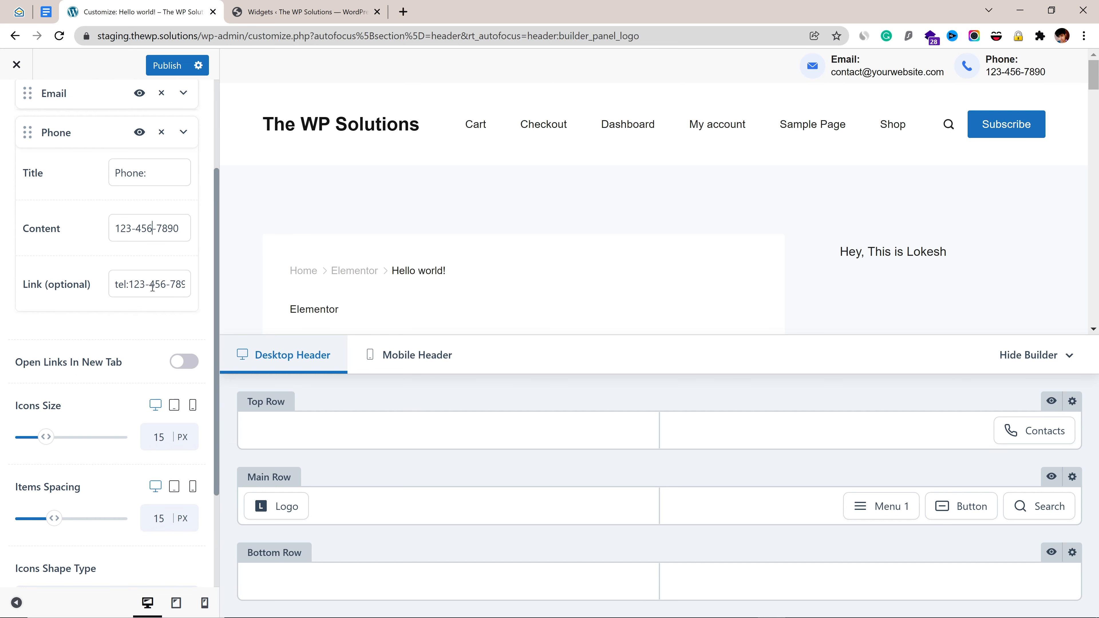
drag(129, 287, 114, 286)
click(131, 287)
scroll(217, 218, up, 3)
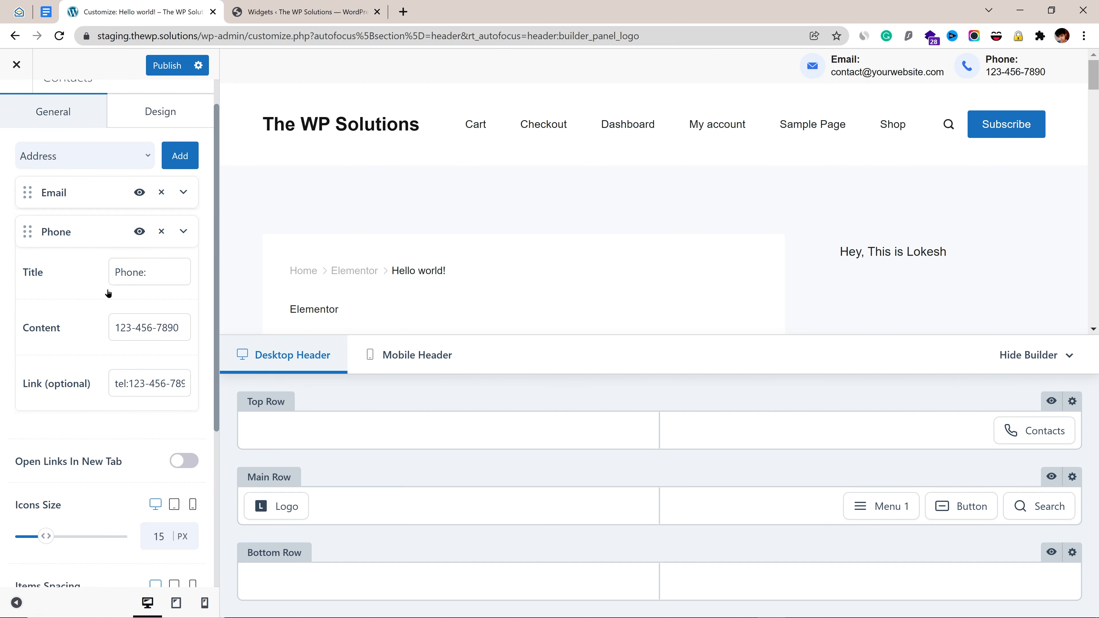
click(183, 192)
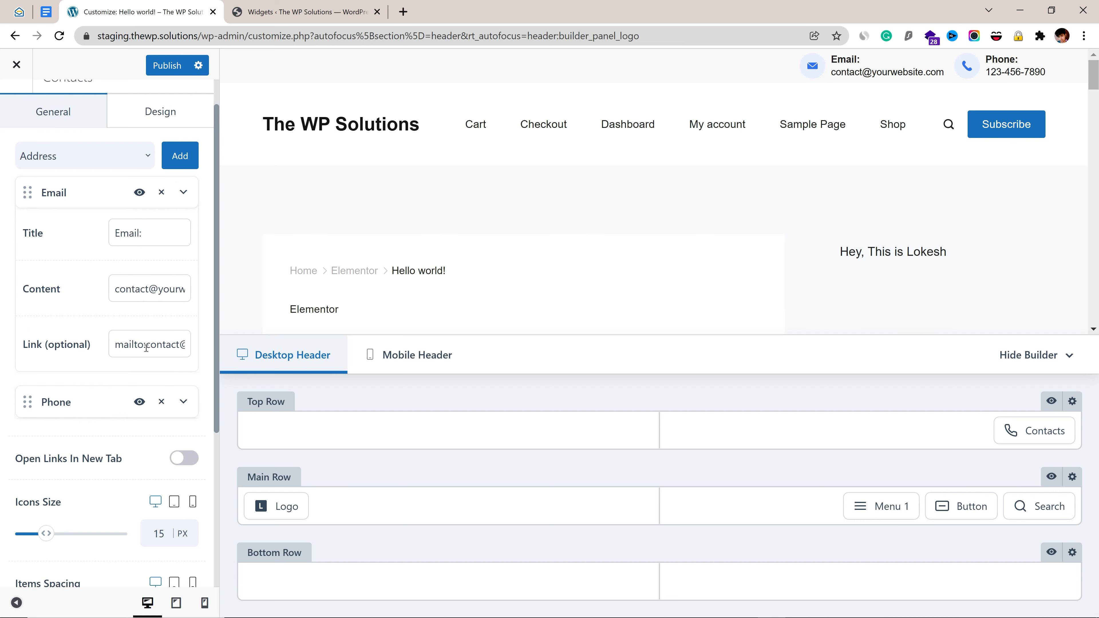
drag(146, 346, 108, 344)
click(71, 119)
scroll(77, 160, up, 2)
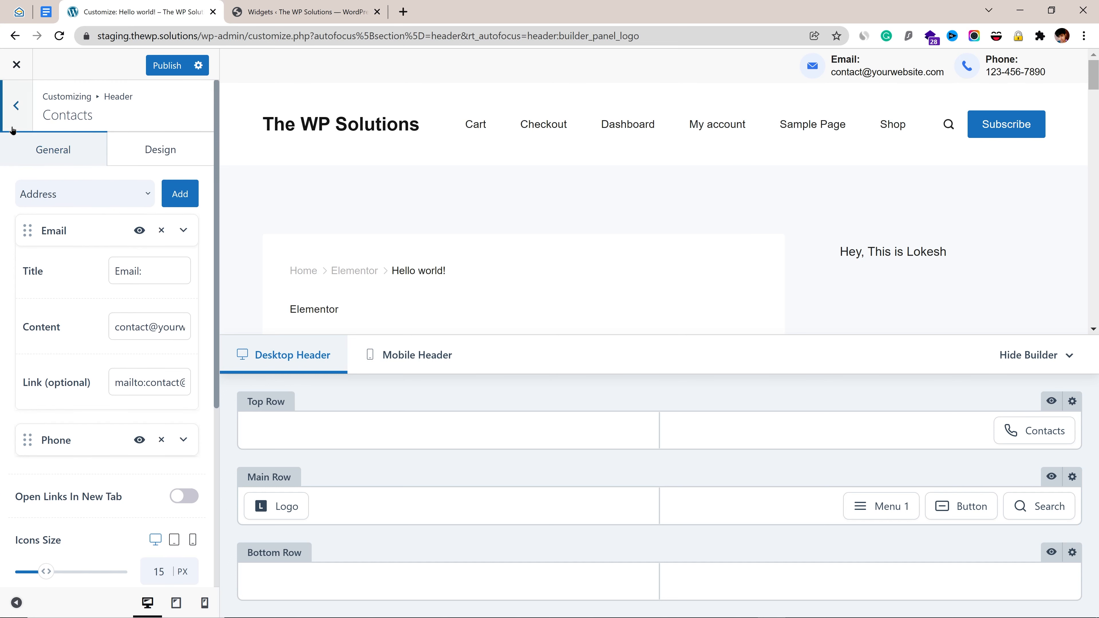
click(16, 105)
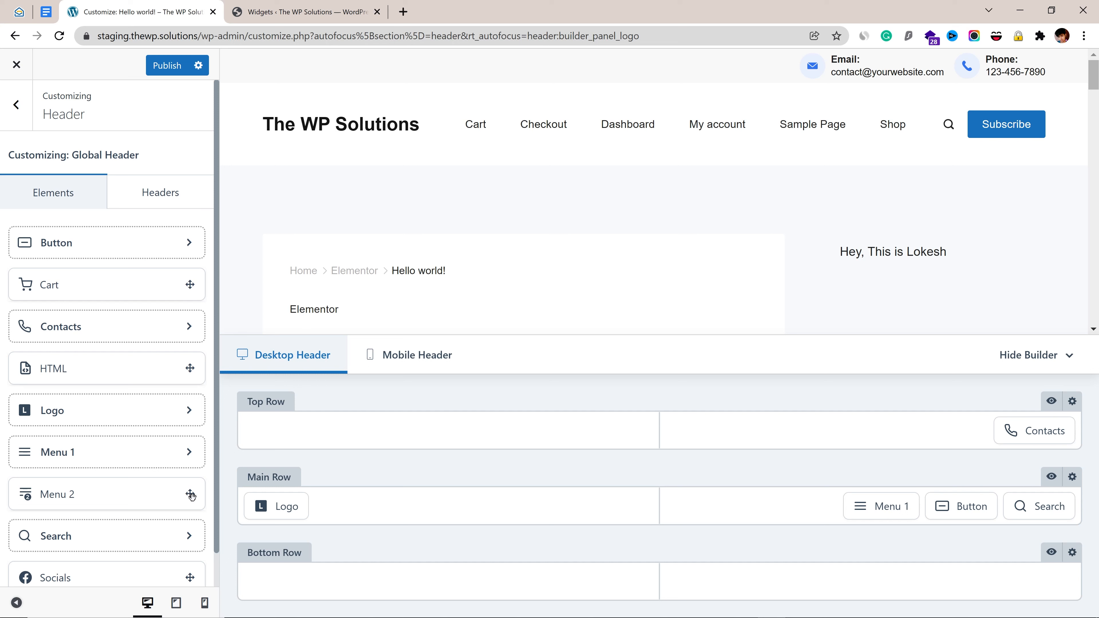
Try the Menu 2 element on the left side of the Top Row, and remove it.
scroll(191, 496, down, 1)
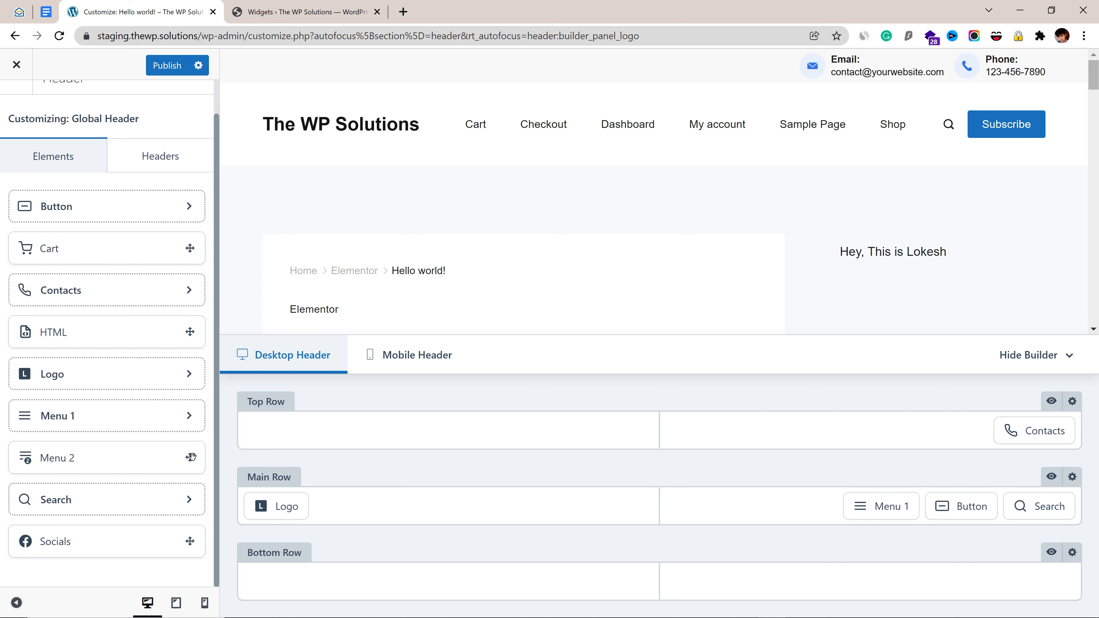
drag(194, 455, 377, 437)
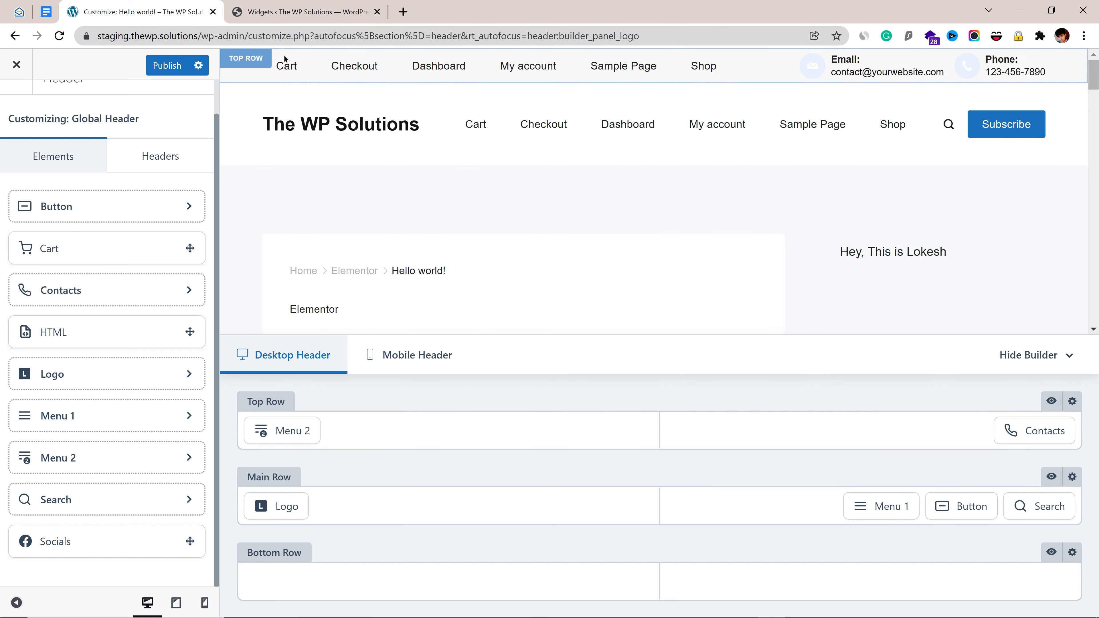
mouse_move(310, 430)
click(298, 402)
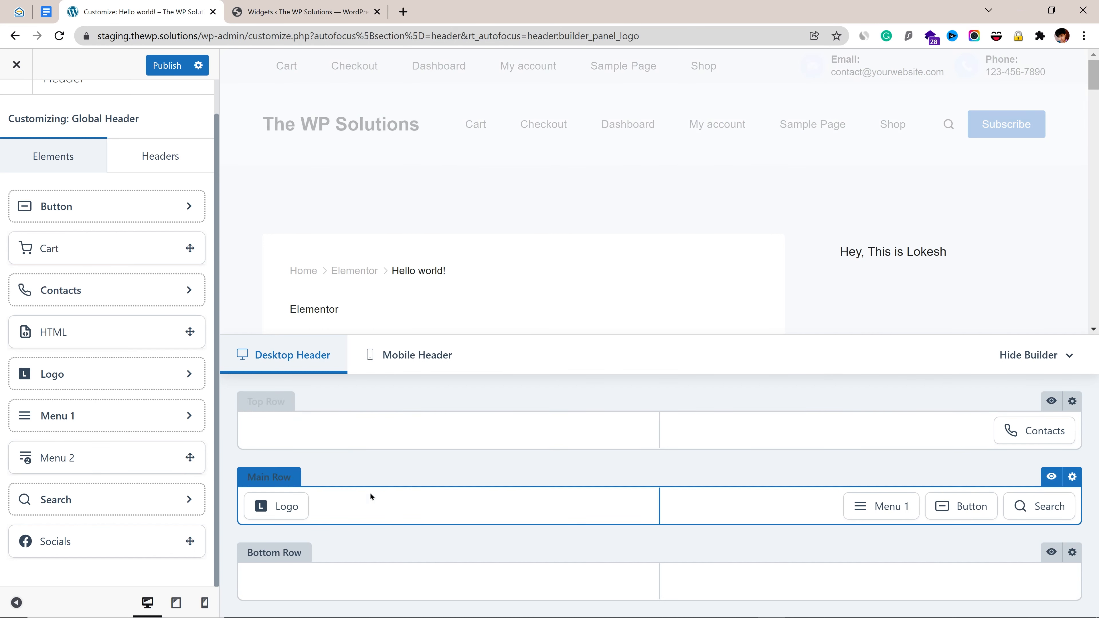
Add the Socials element to the left side of the Top Row, and open the profile links page from its settings.
drag(188, 553, 398, 441)
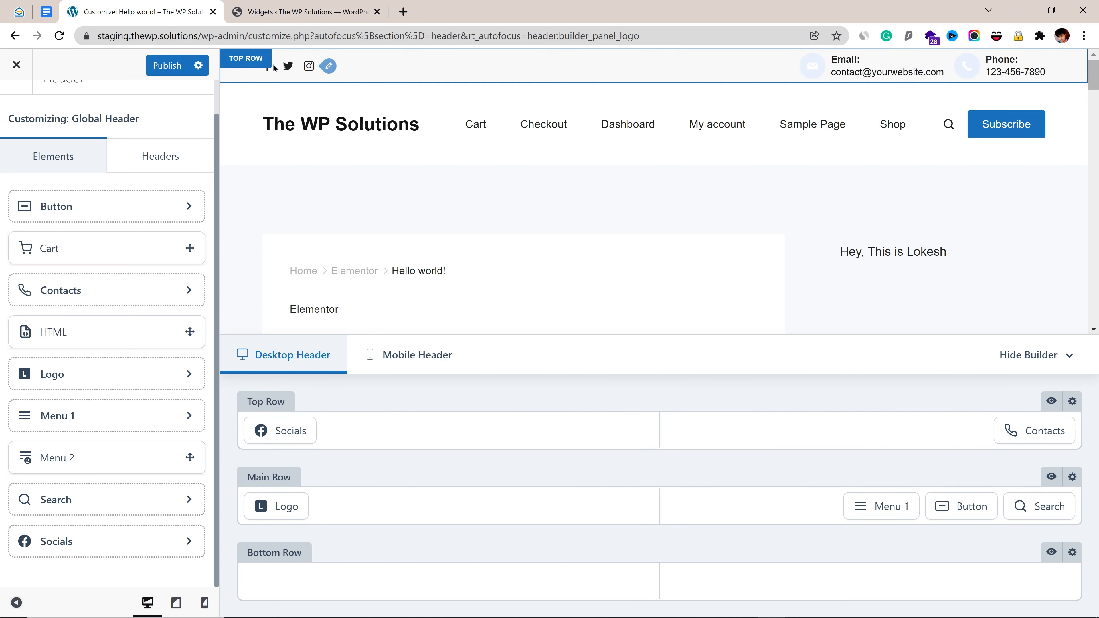
click(331, 66)
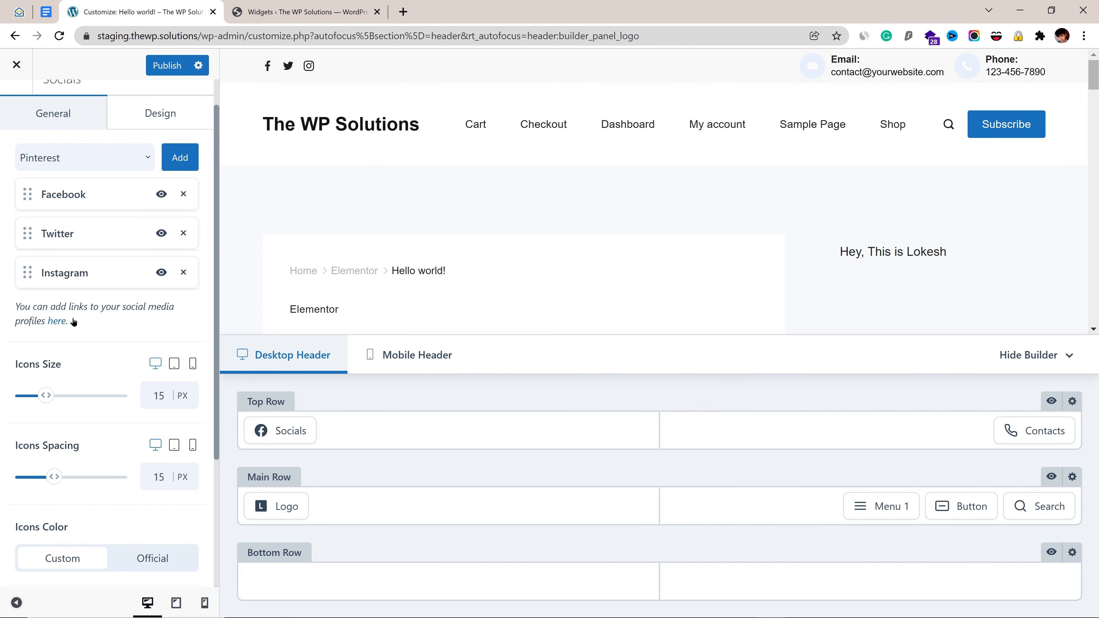
click(56, 321)
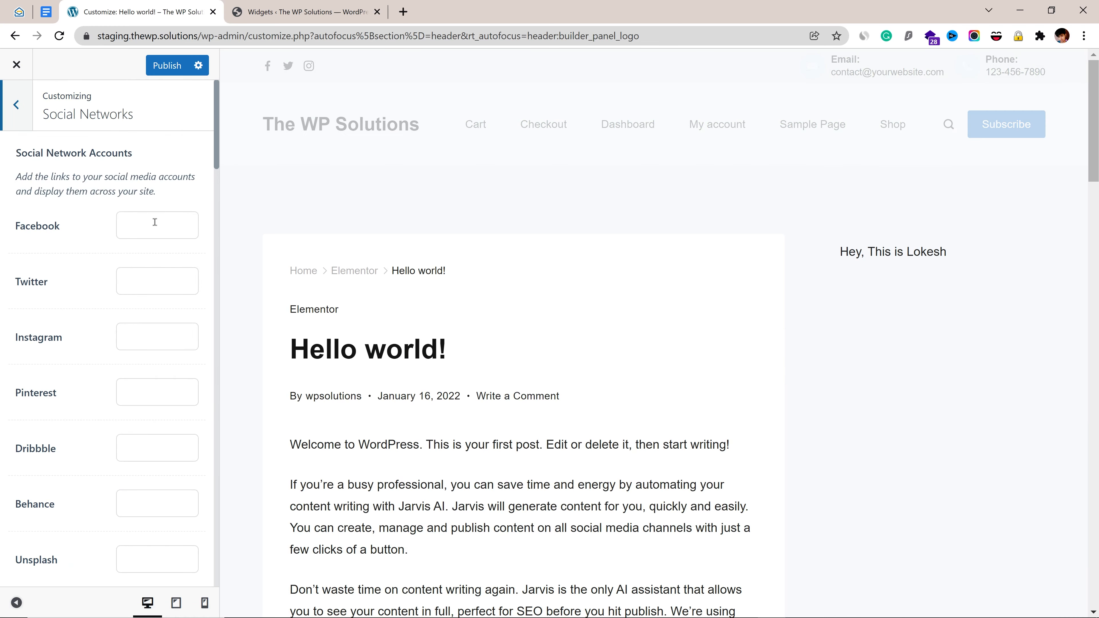
Set the Facebook, Twitter, Instagram and Pinterest links to # in the Social Networks settings.
click(16, 105)
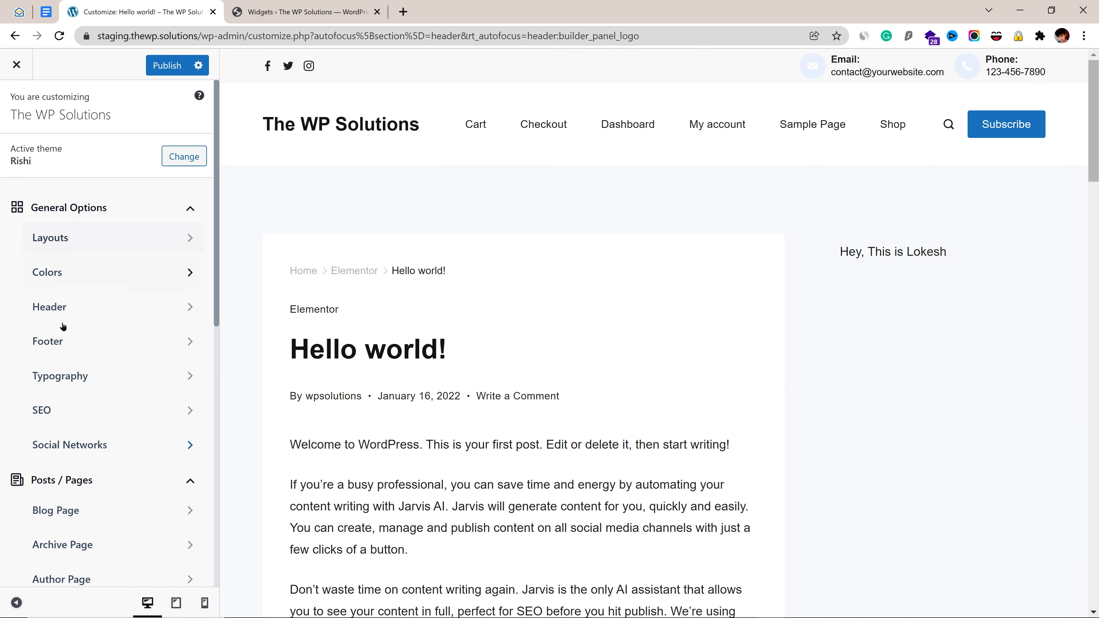
click(70, 445)
click(170, 235)
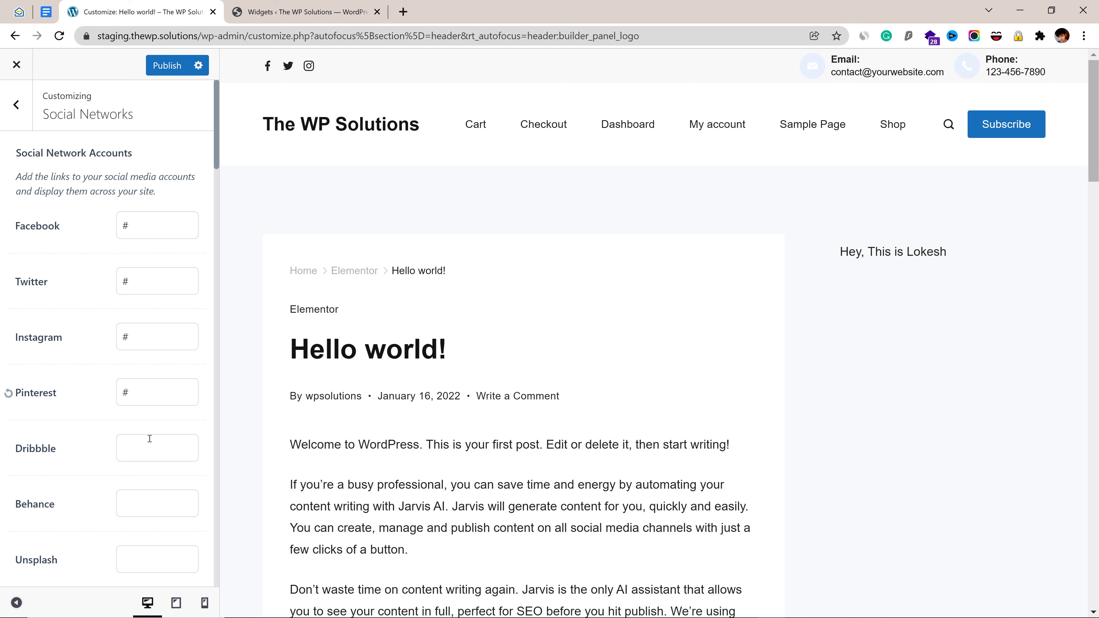
Return to the main Customizer options, test the Twitter icon's link in the preview, and close the page it opens.
click(17, 105)
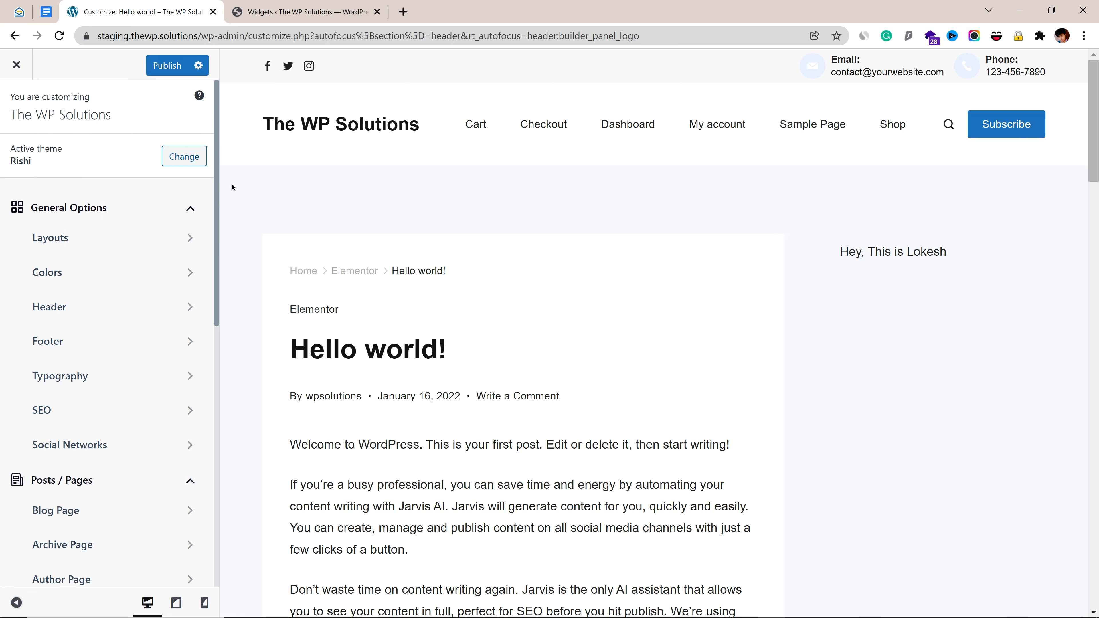
click(289, 66)
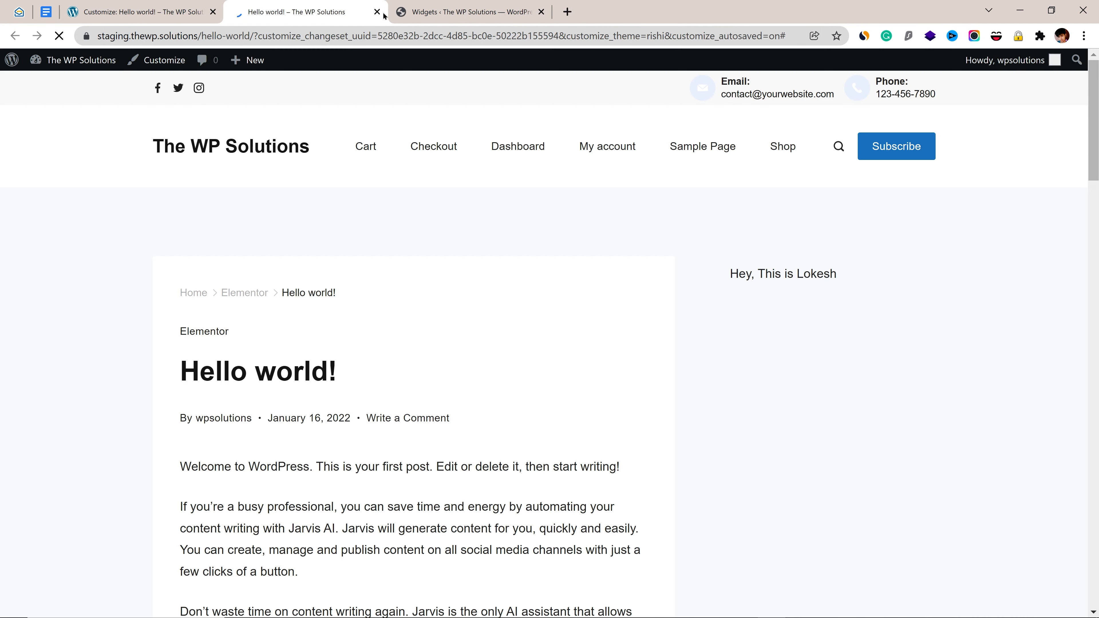
click(377, 12)
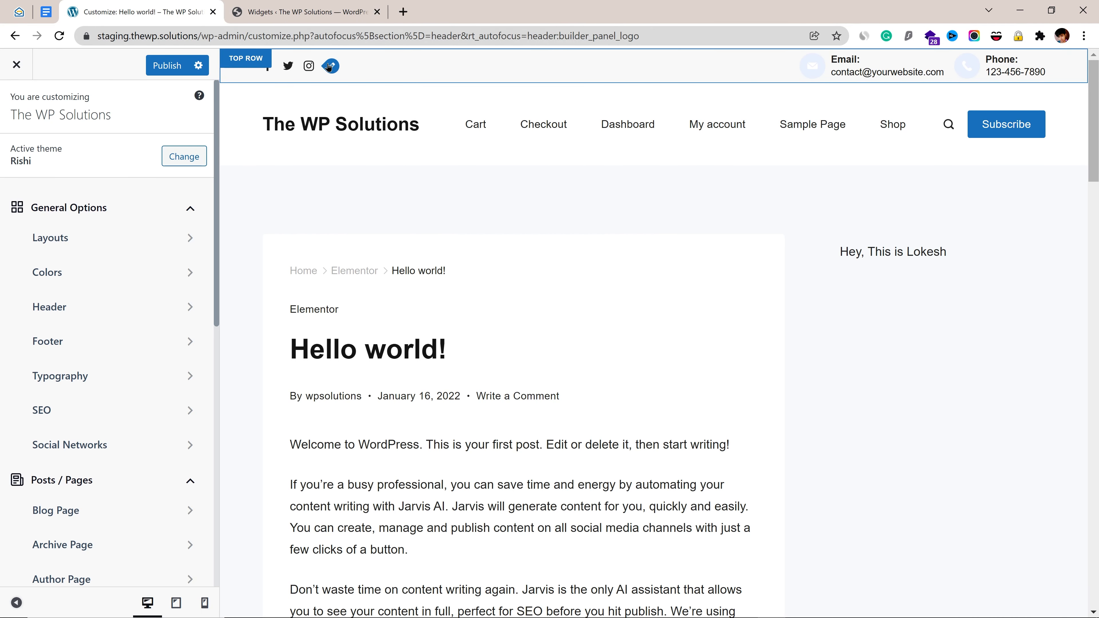
Add Skype to the networks of the header's Socials element.
click(331, 66)
click(118, 196)
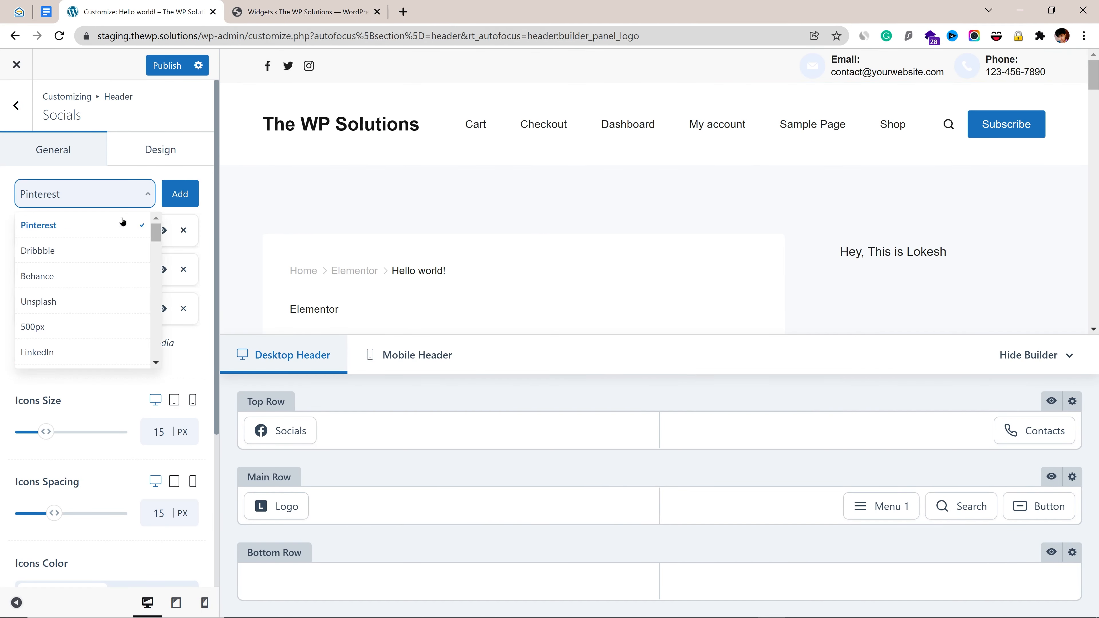
scroll(102, 282, down, 10)
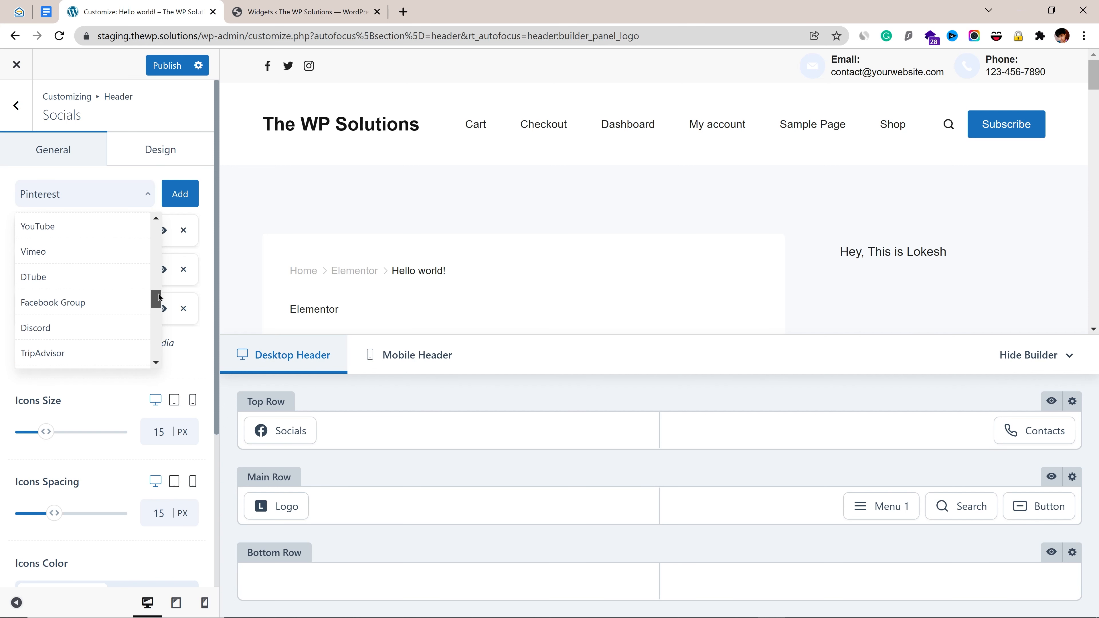
click(58, 241)
click(183, 190)
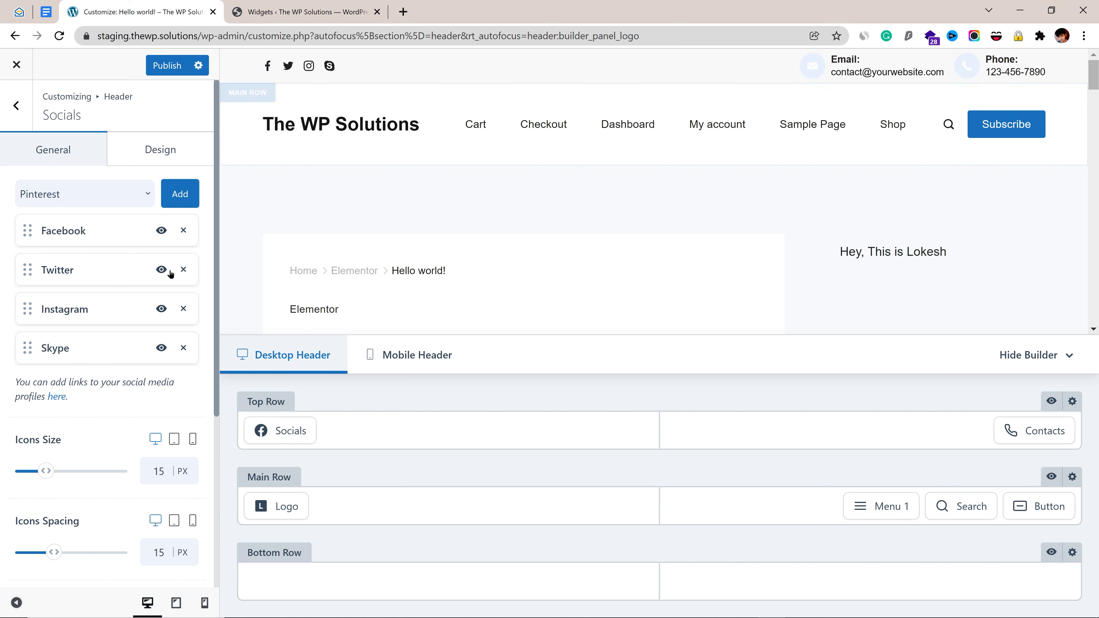
Look through the account link fields in the Social Networks settings, and return to the main Customizer options.
scroll(86, 391, down, 1)
click(86, 391)
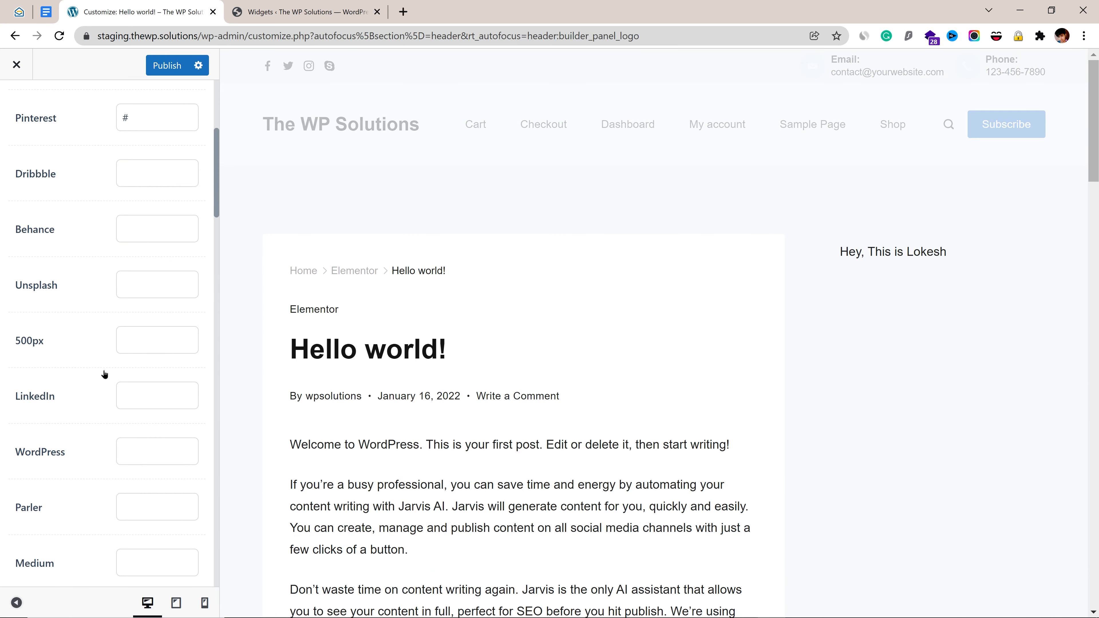
scroll(103, 373, down, 5)
scroll(115, 221, up, 8)
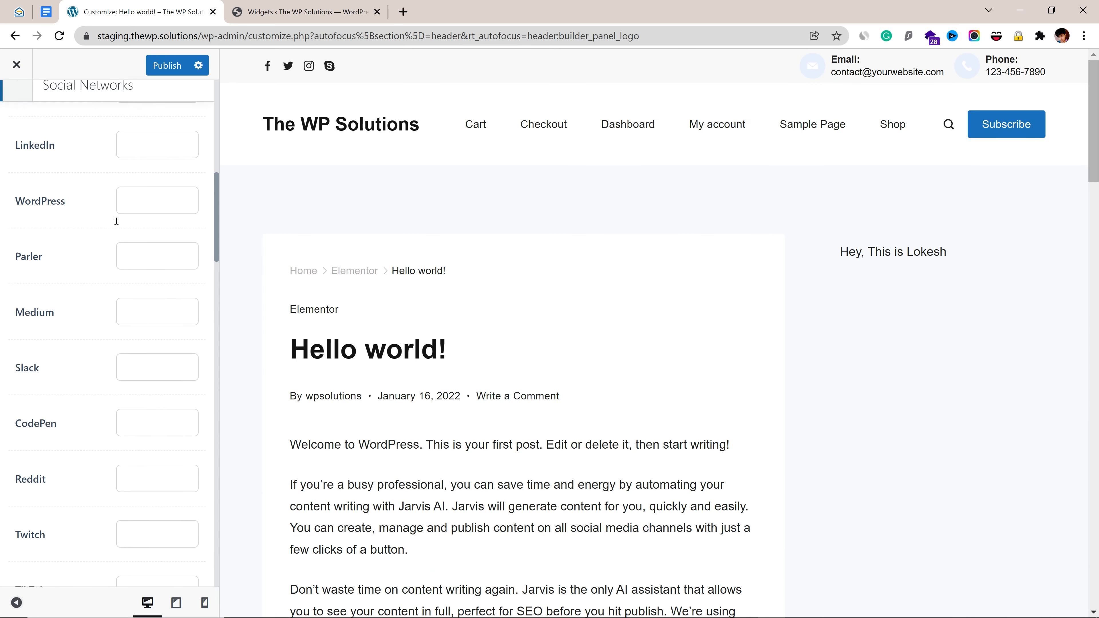
click(5, 107)
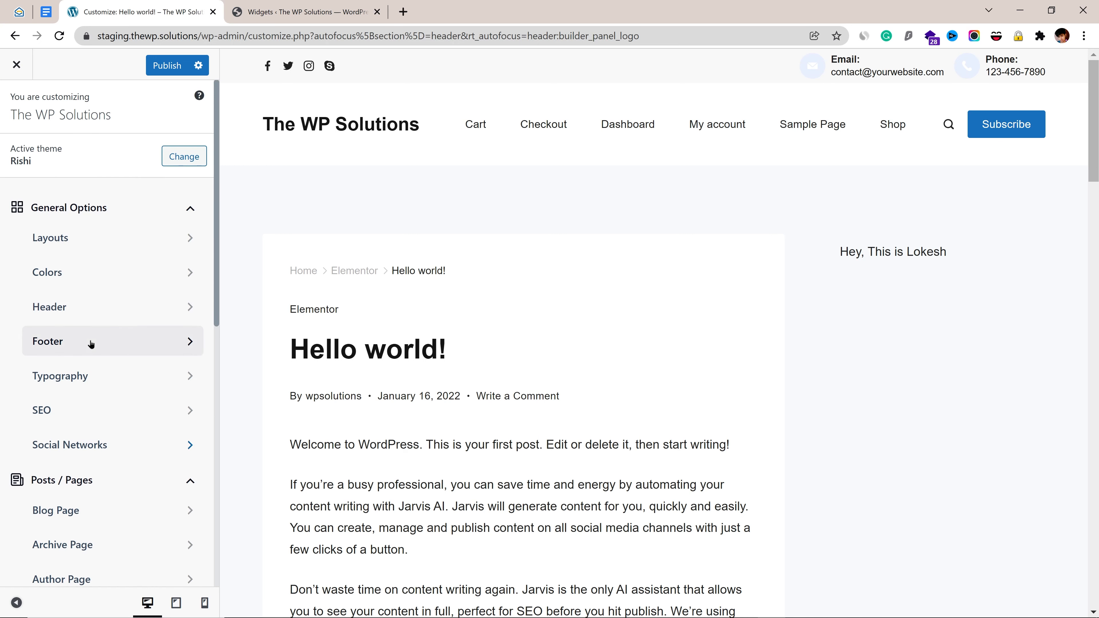
Switch the header builder to the Mobile Header and open the Offcanvas Menu element's settings.
click(115, 303)
click(419, 357)
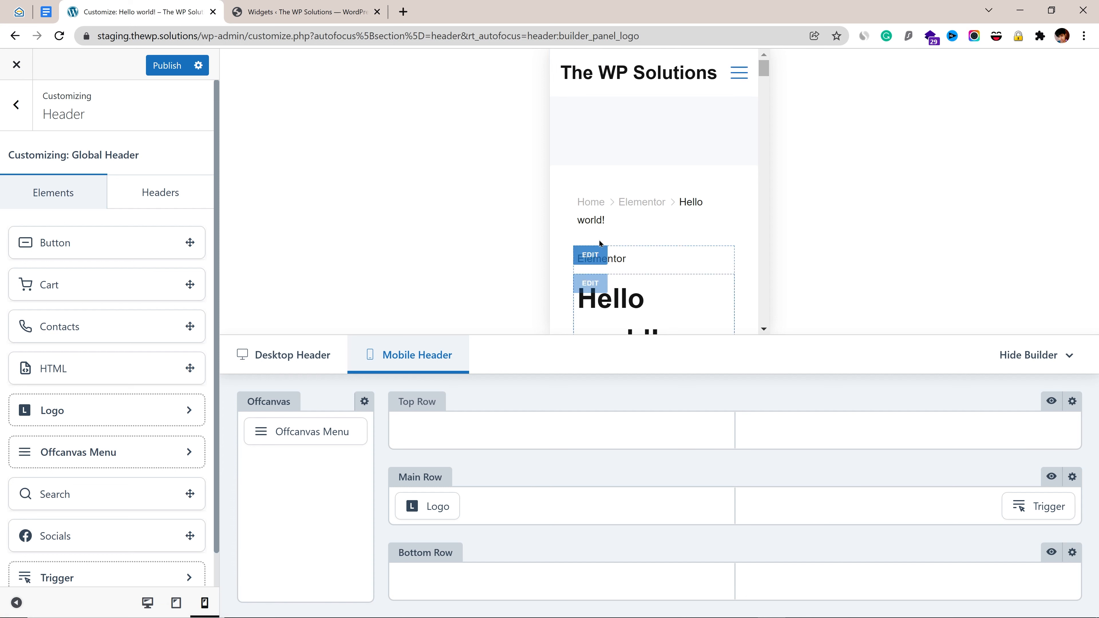
drag(255, 433, 260, 434)
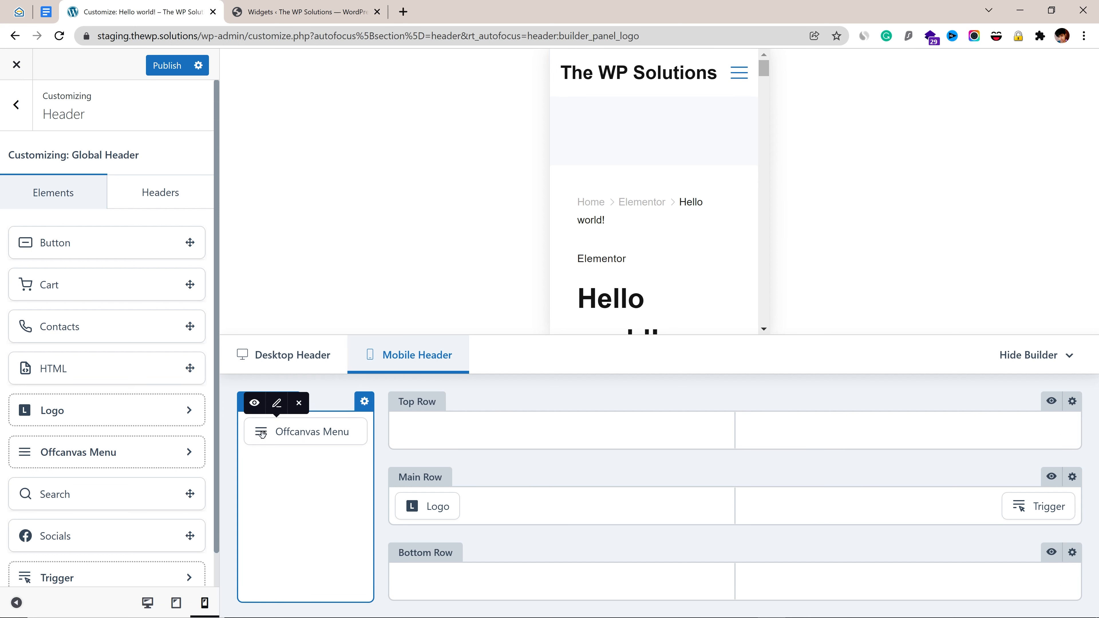
click(299, 435)
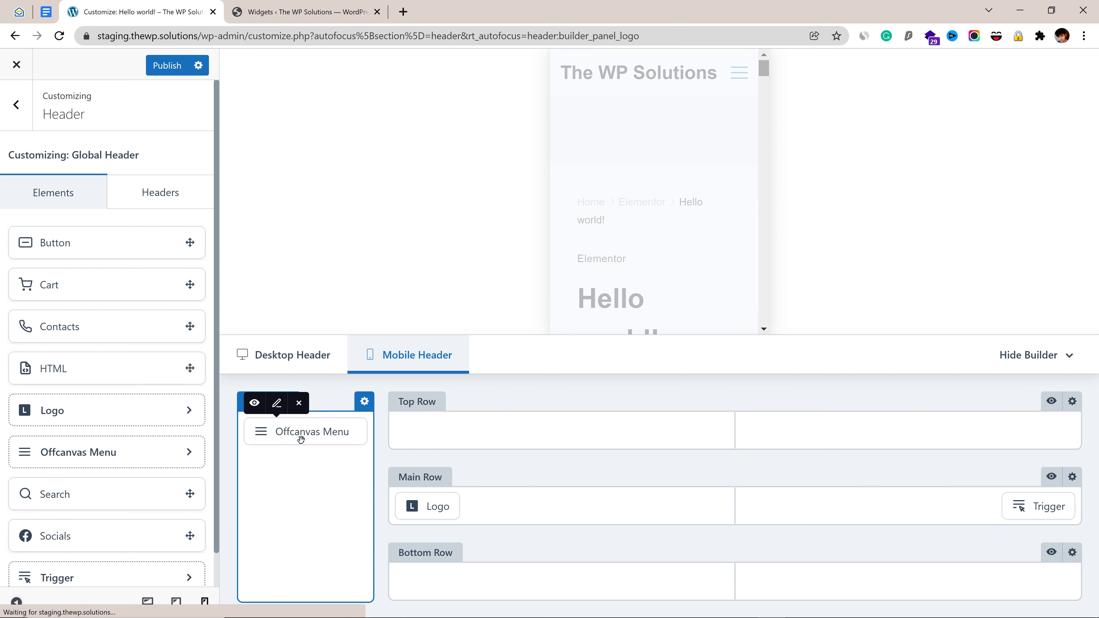
Look through the Offcanvas Menu's font, margin and padding options in its Design settings, and return to its General settings.
click(151, 231)
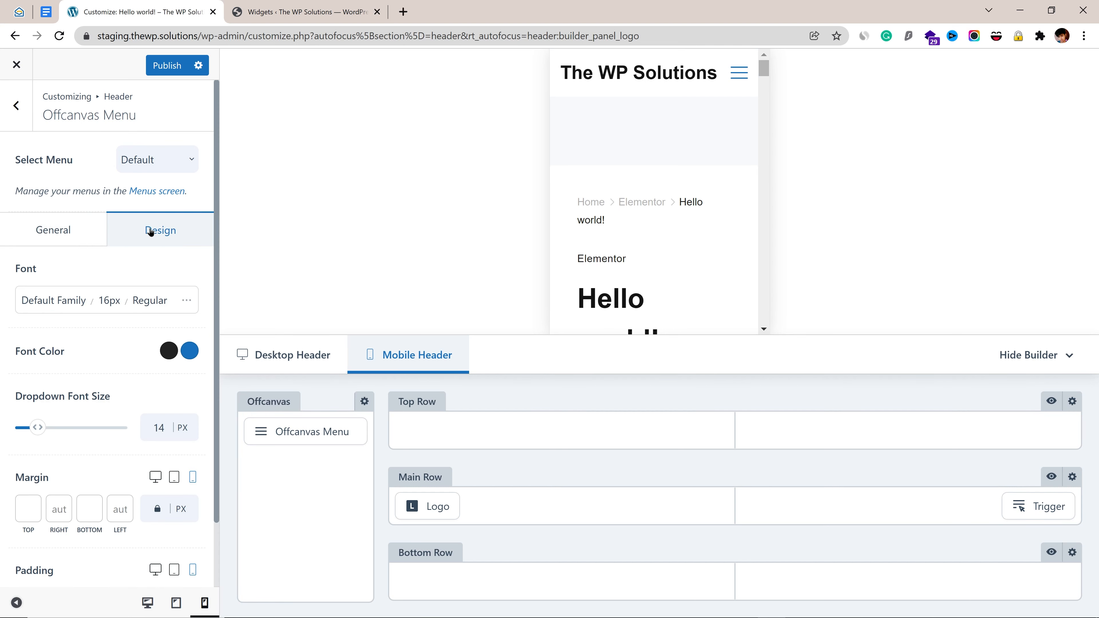
scroll(108, 347, down, 2)
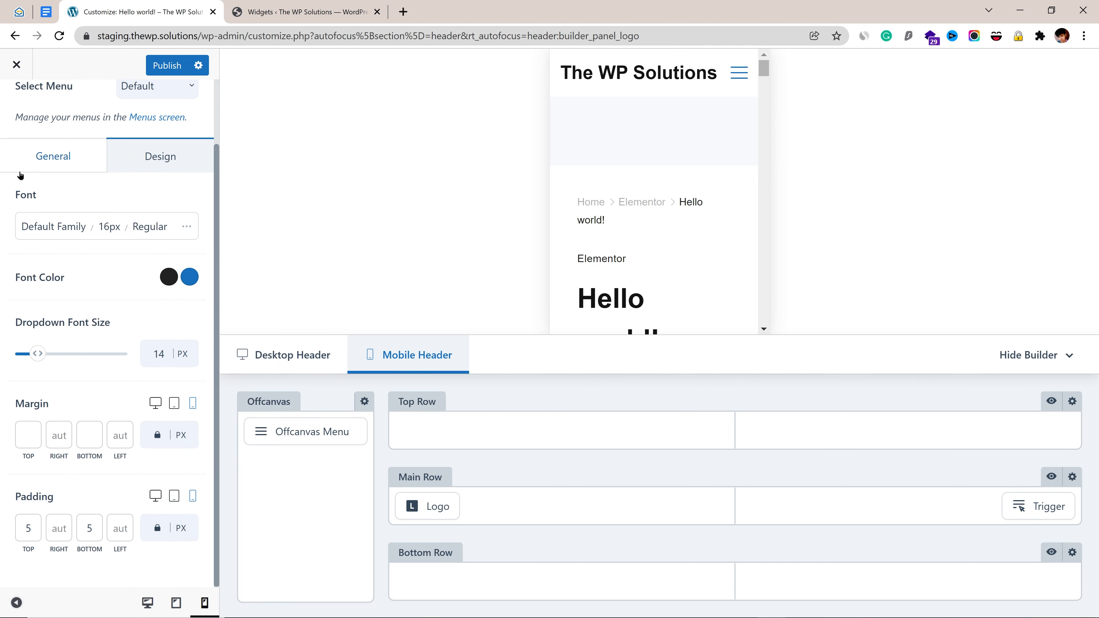
click(34, 165)
click(164, 234)
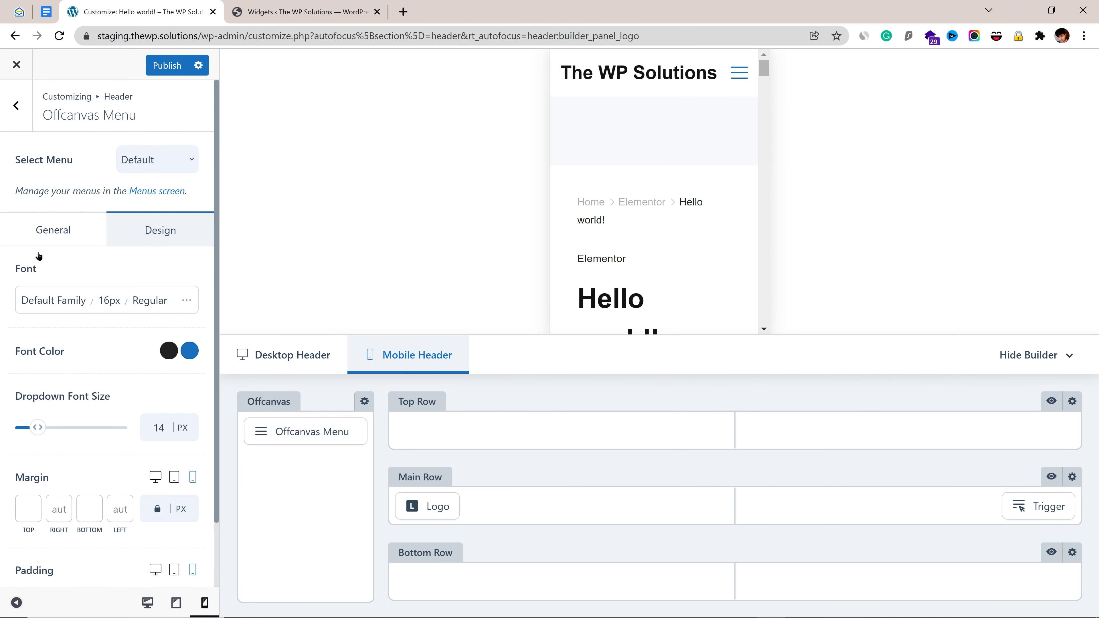
scroll(147, 401, down, 2)
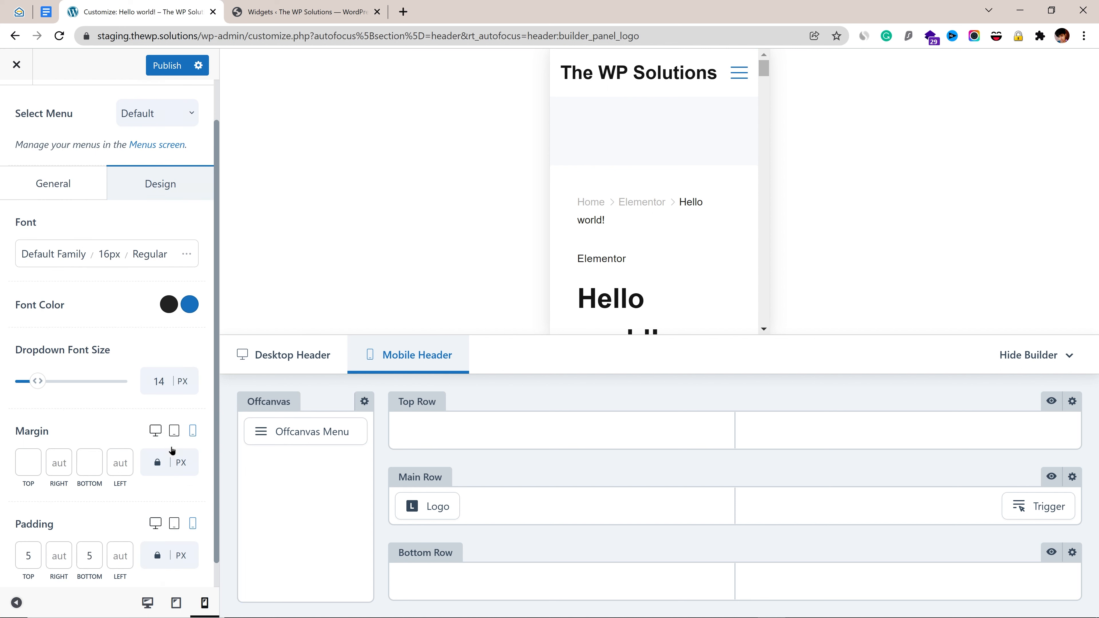
click(48, 152)
Try the Bordered menu type for the Offcanvas Menu and switch it back to Default.
click(146, 308)
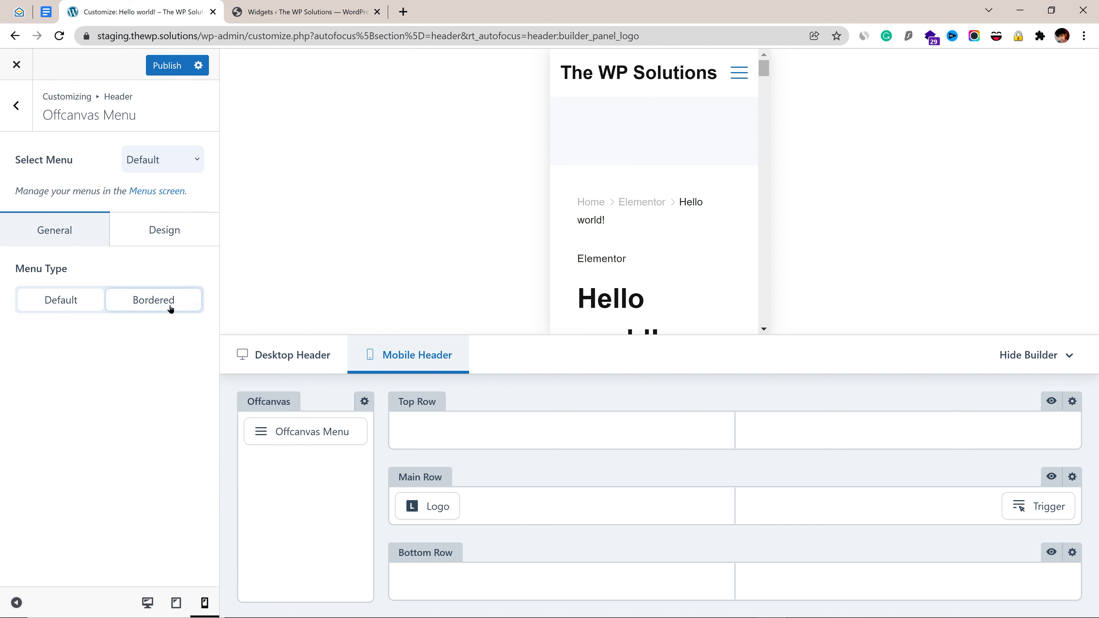
click(102, 310)
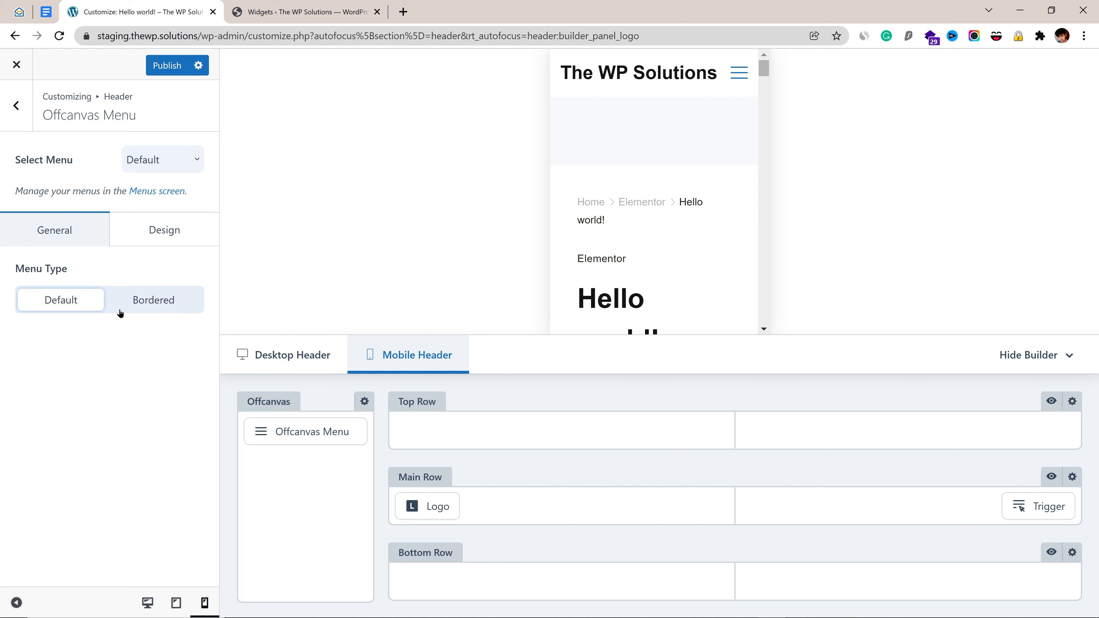
click(152, 312)
click(54, 307)
Open the offcanvas menu in the preview and try the font color rgba(223, 13, 13, 0.9) on its items.
click(739, 77)
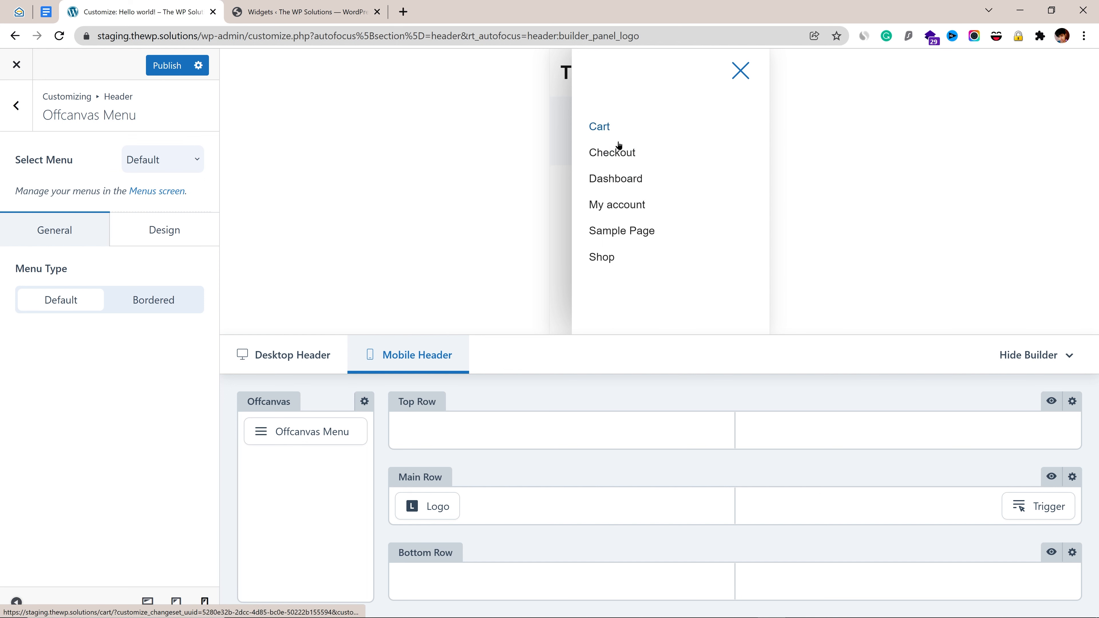
click(181, 238)
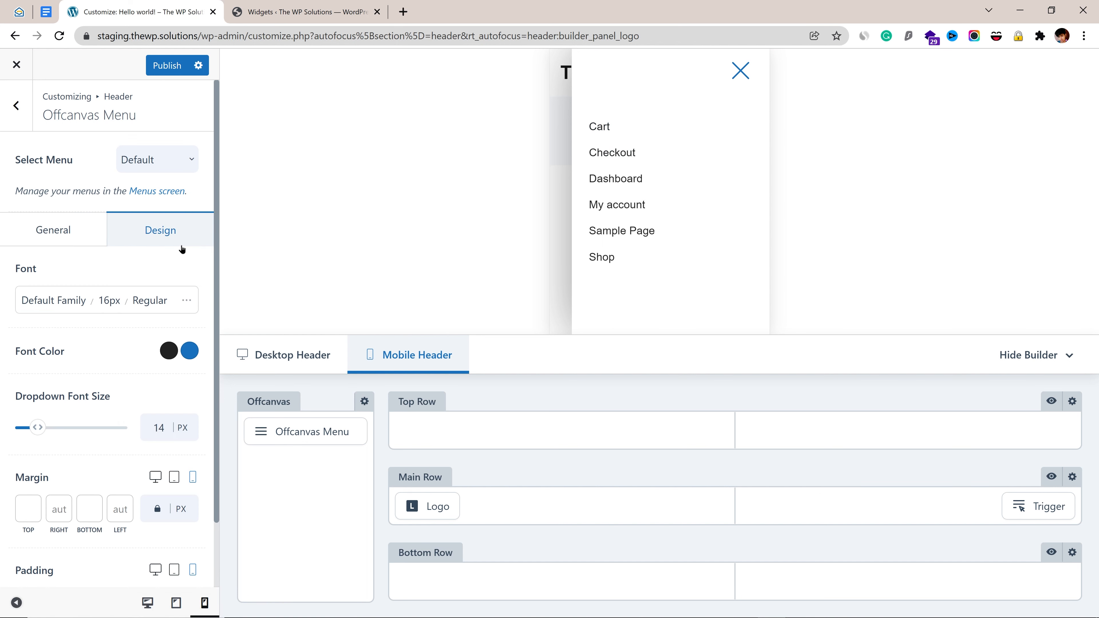
click(166, 349)
click(185, 132)
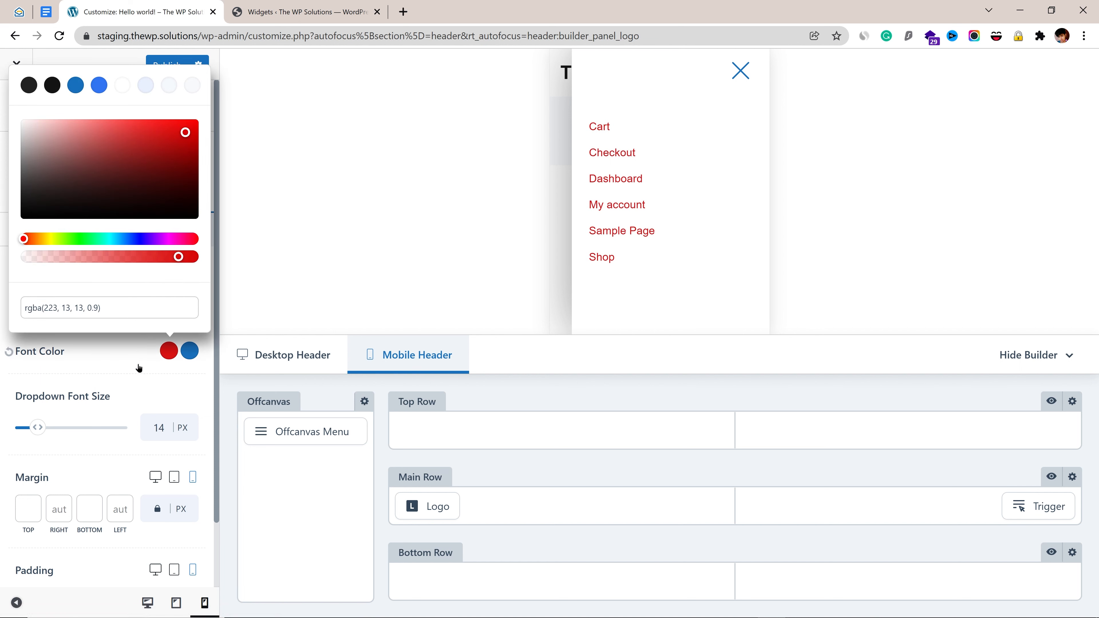
Reset the Offcanvas Menu's font color to its default and close the menu in the preview.
click(149, 352)
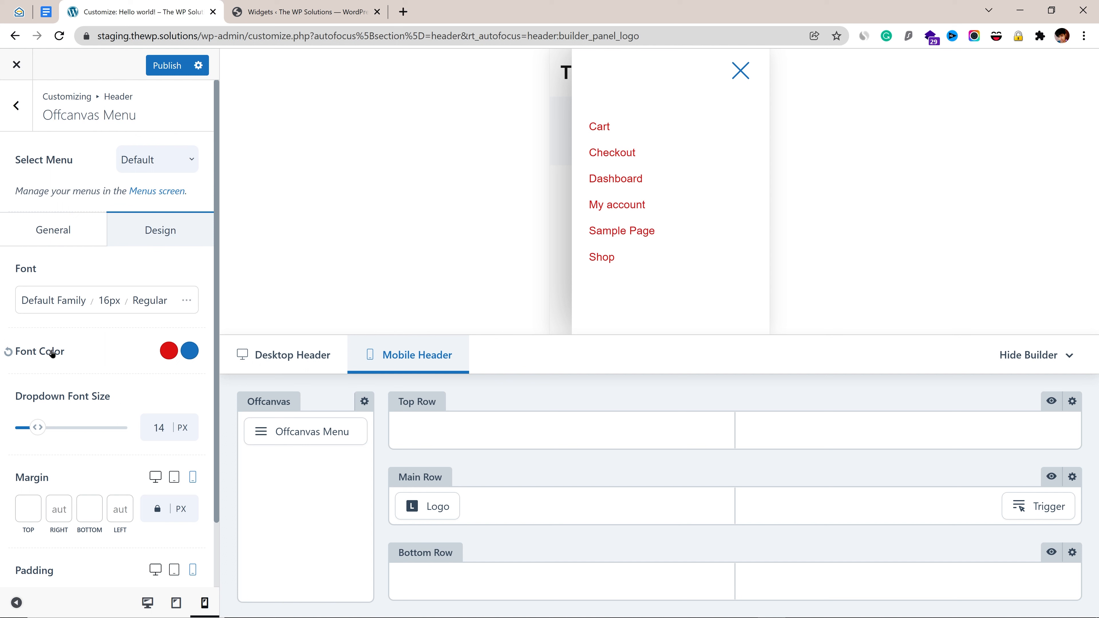
click(9, 352)
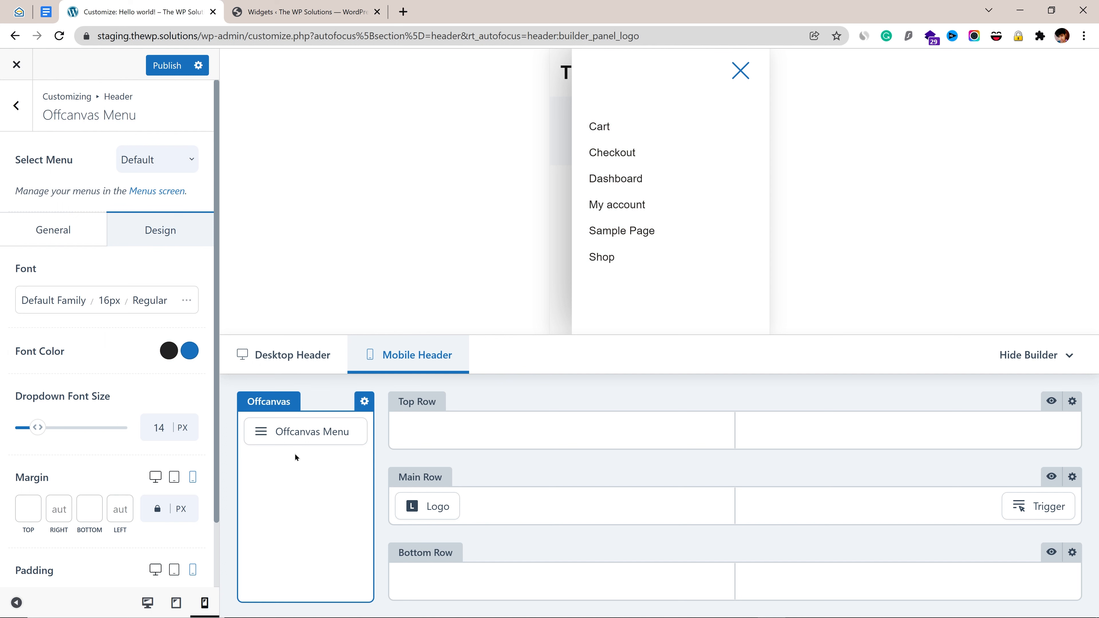
click(740, 71)
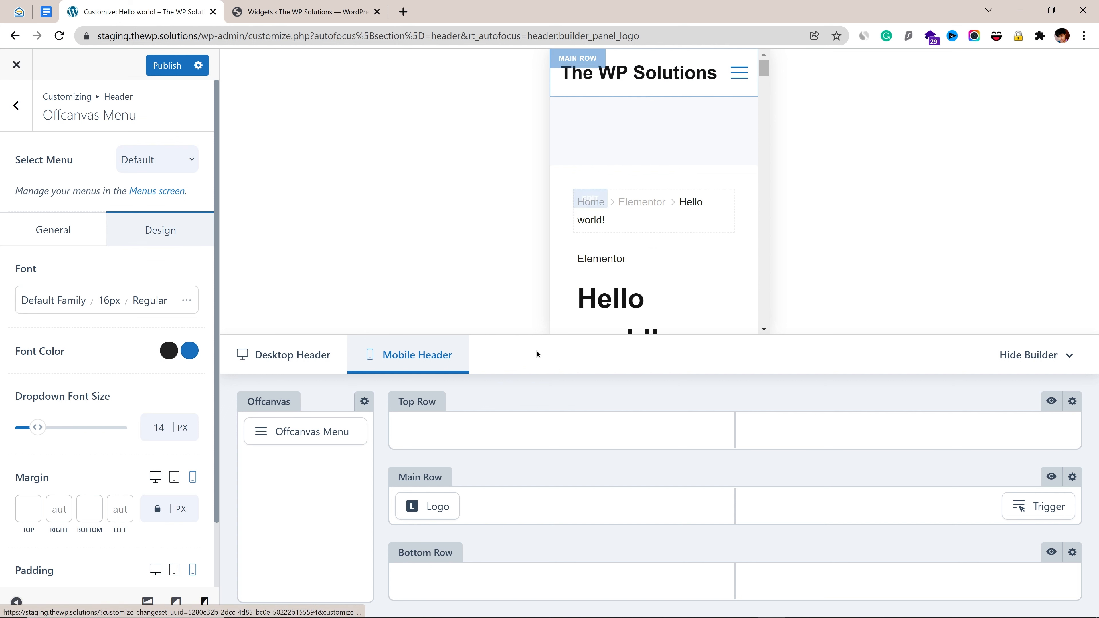
Change the mobile header's Trigger icon to the Type 3 style.
click(1021, 505)
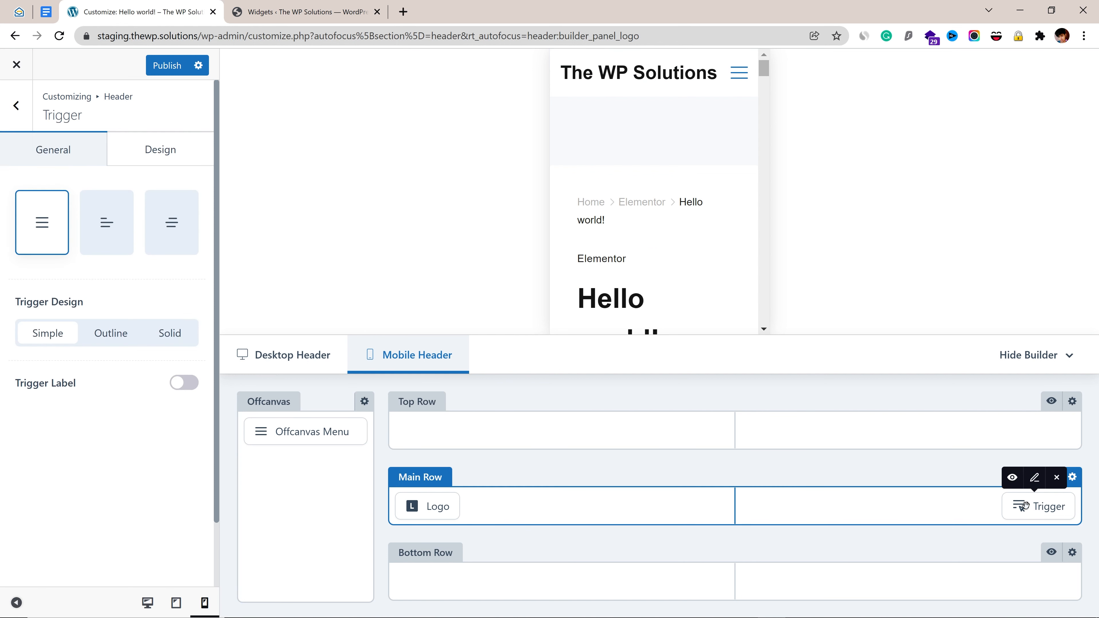
click(173, 233)
click(132, 233)
click(173, 233)
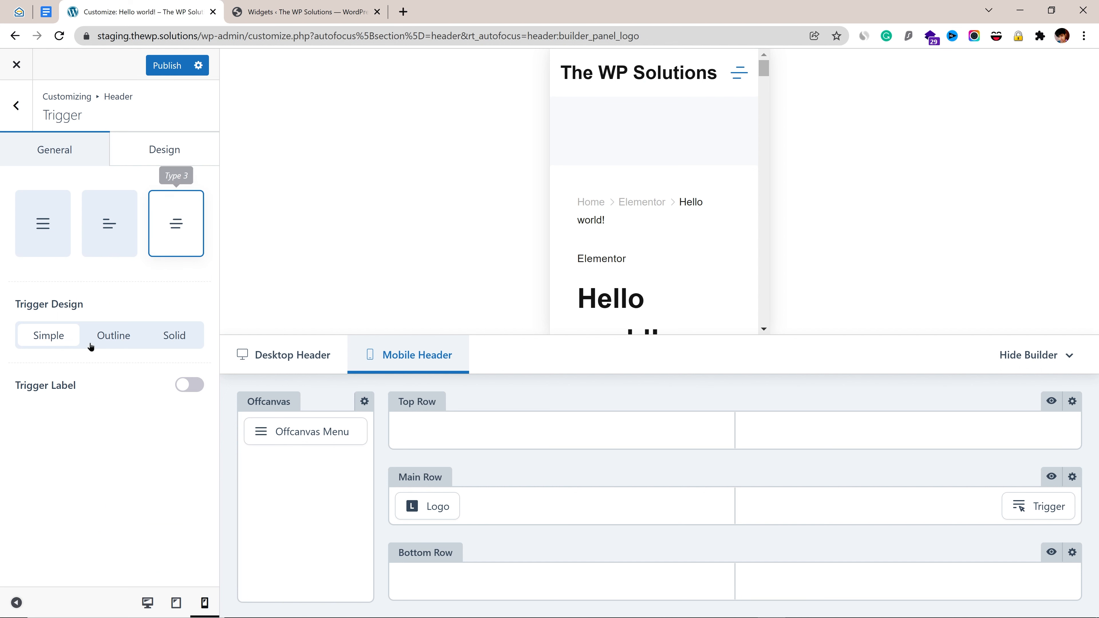
Try the Outline and Solid designs for the Trigger and switch it back to Simple.
click(116, 340)
click(51, 336)
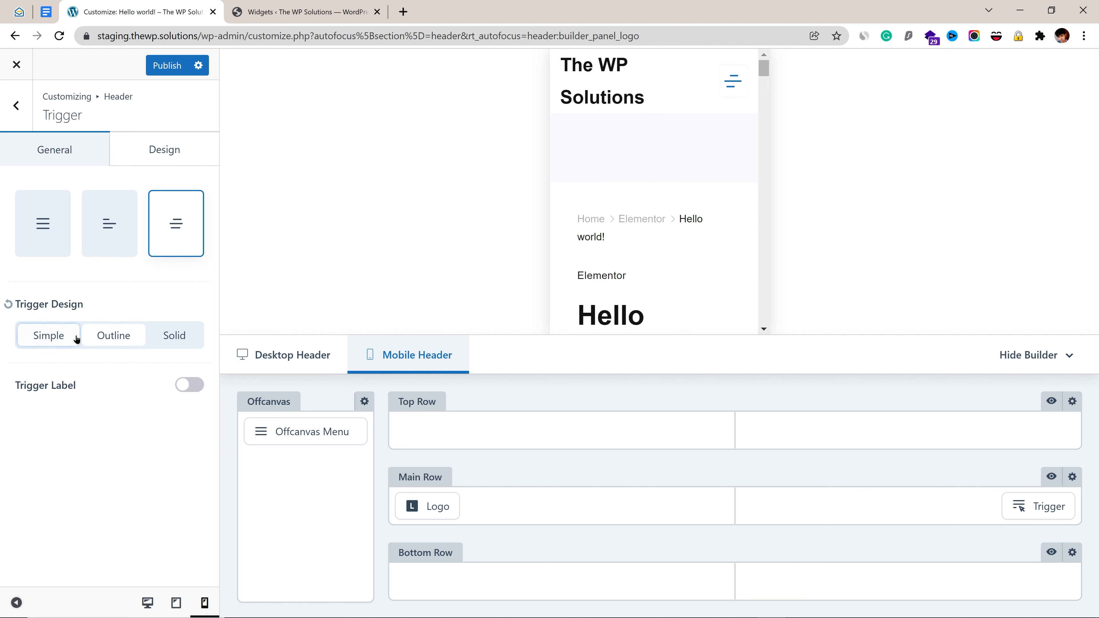
click(170, 331)
click(113, 336)
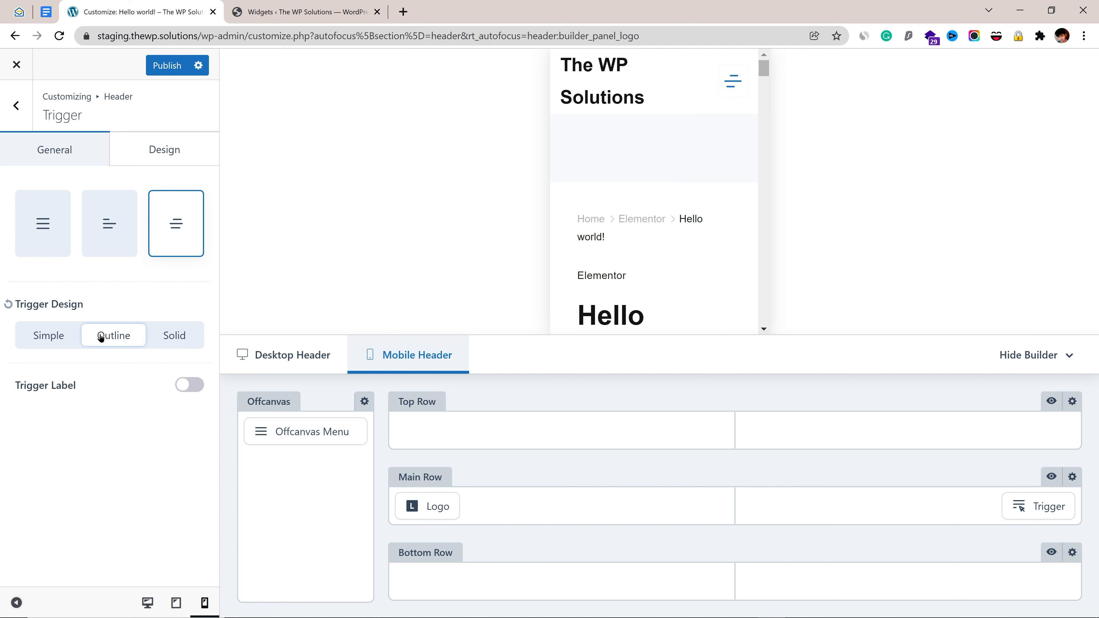
click(39, 335)
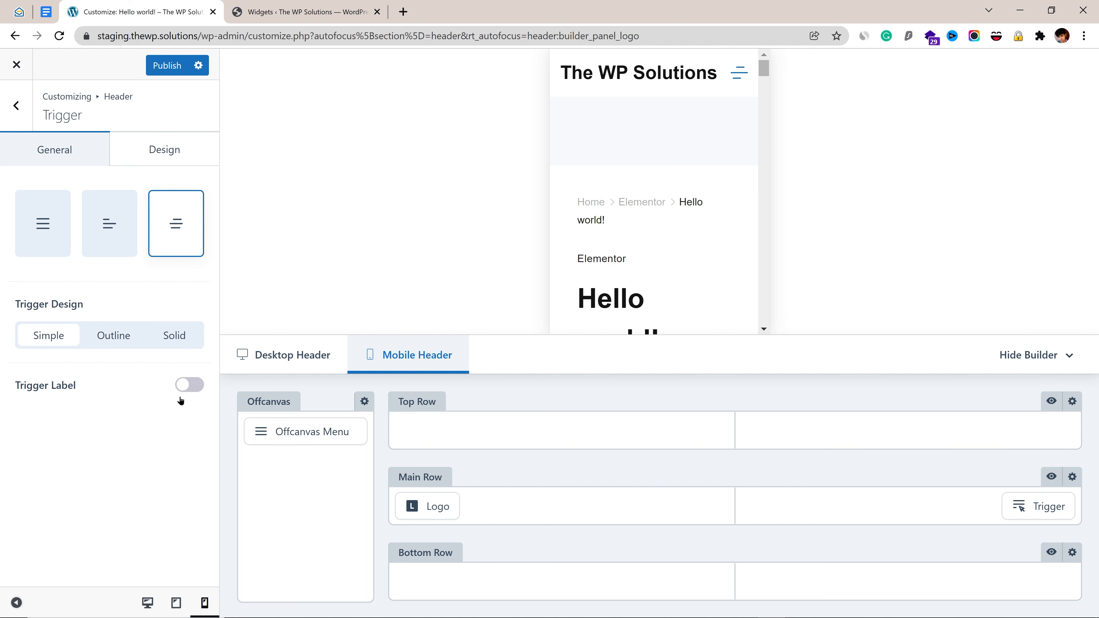
Toggle the Trigger Label on and off, and look at the Trigger's color and margin settings before returning to the header elements.
click(189, 385)
click(190, 385)
click(145, 164)
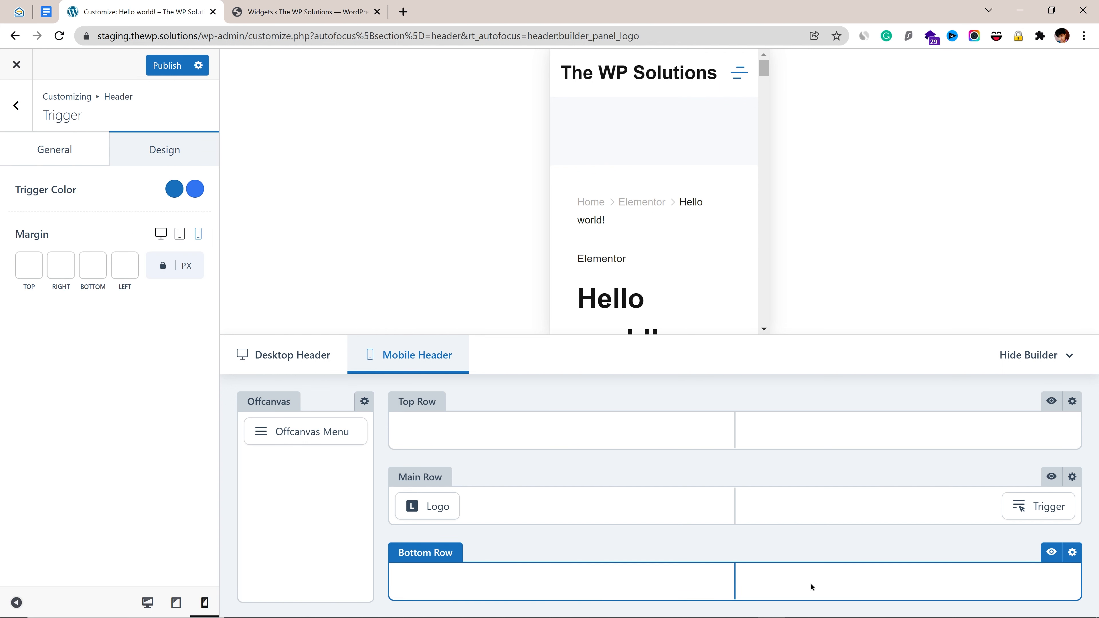
click(16, 105)
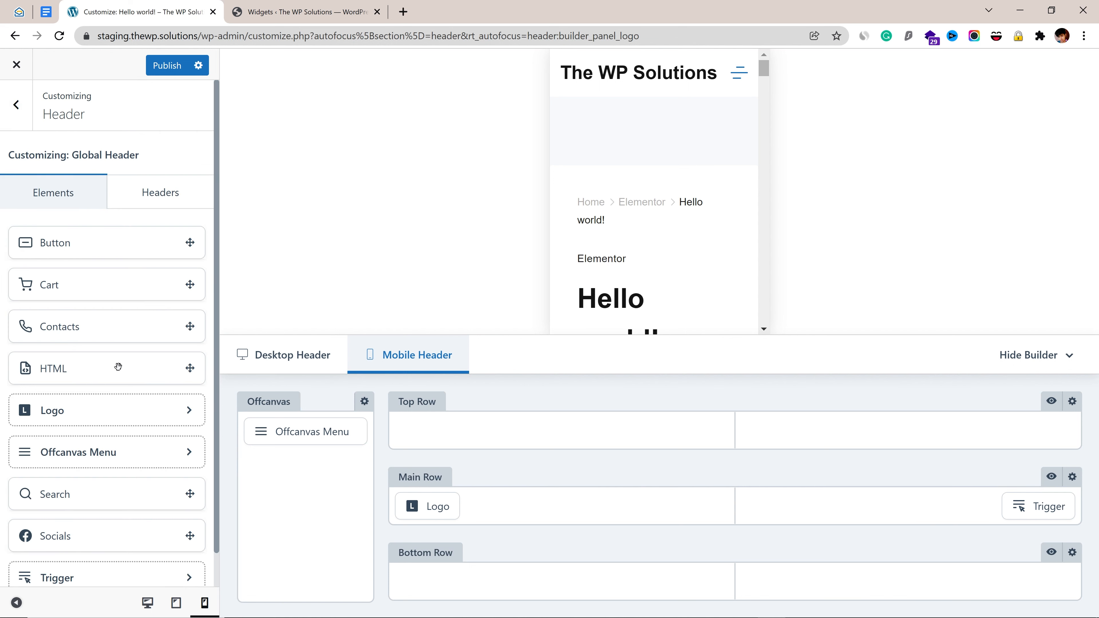
Place an HTML element in the middle of the mobile header's Bottom Row and remove it again.
drag(197, 370, 746, 592)
mouse_move(734, 574)
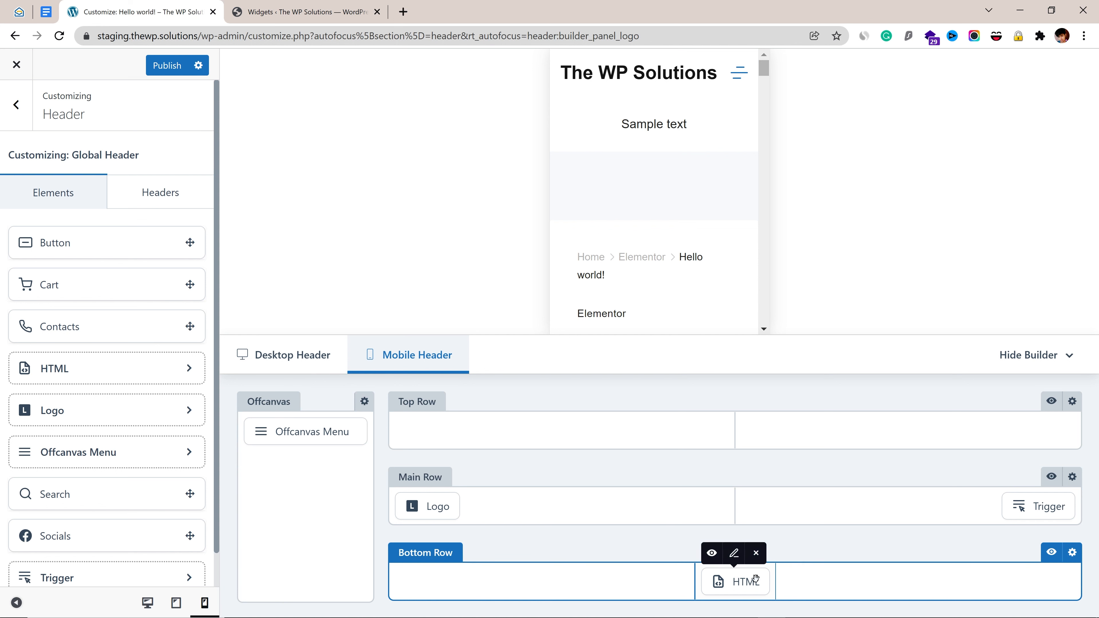
click(755, 553)
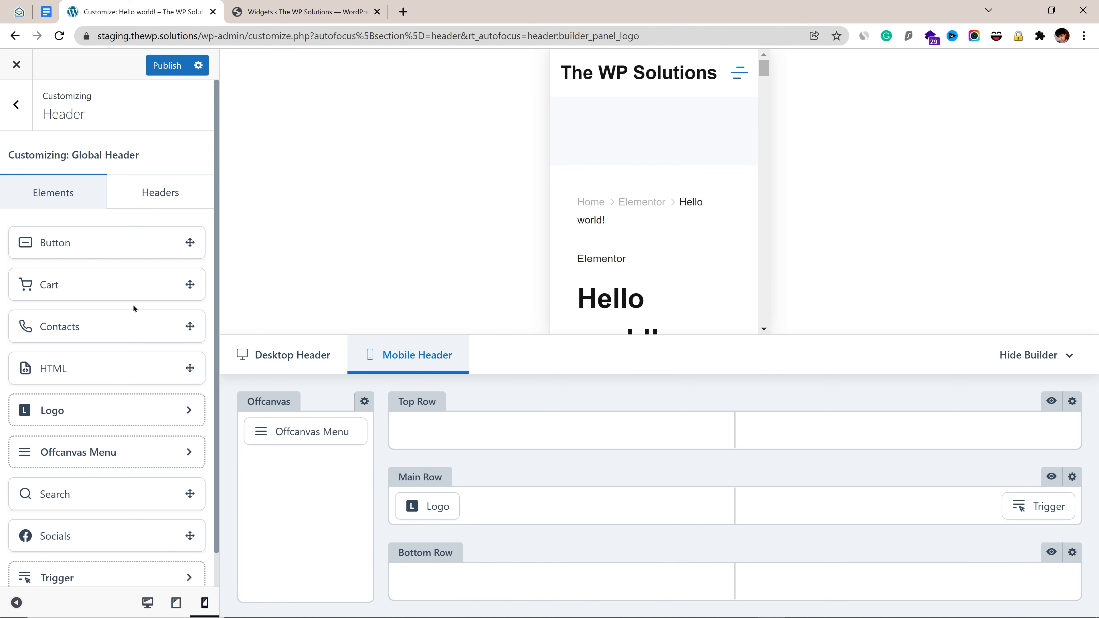
Add the Search element before the Trigger in the mobile header's Main Row and check its General settings.
scroll(110, 480, down, 1)
drag(147, 462, 964, 504)
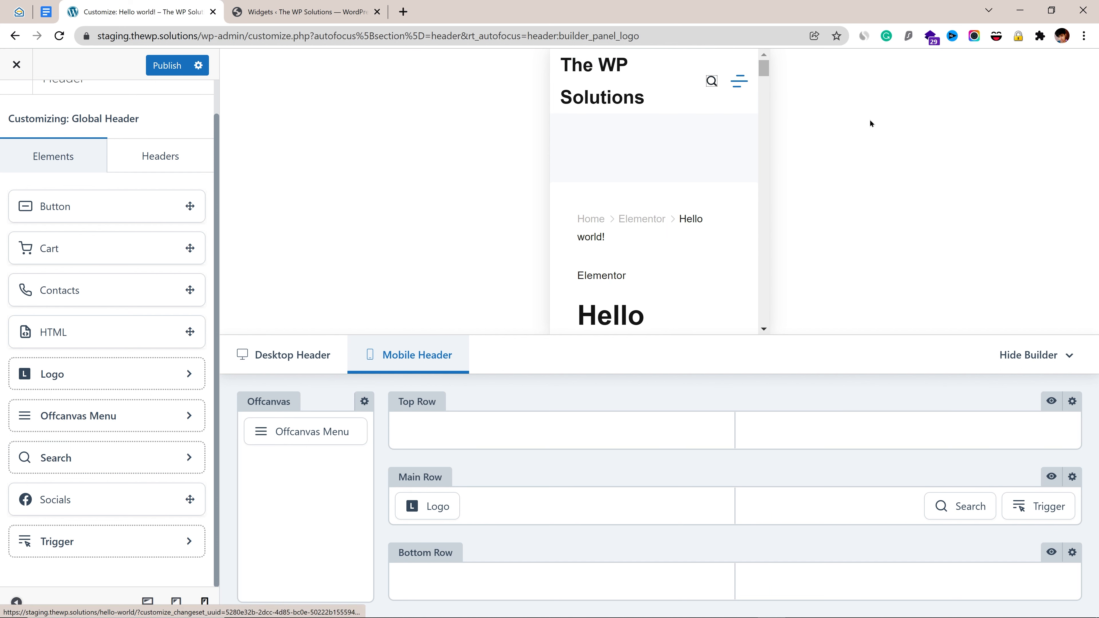
click(958, 505)
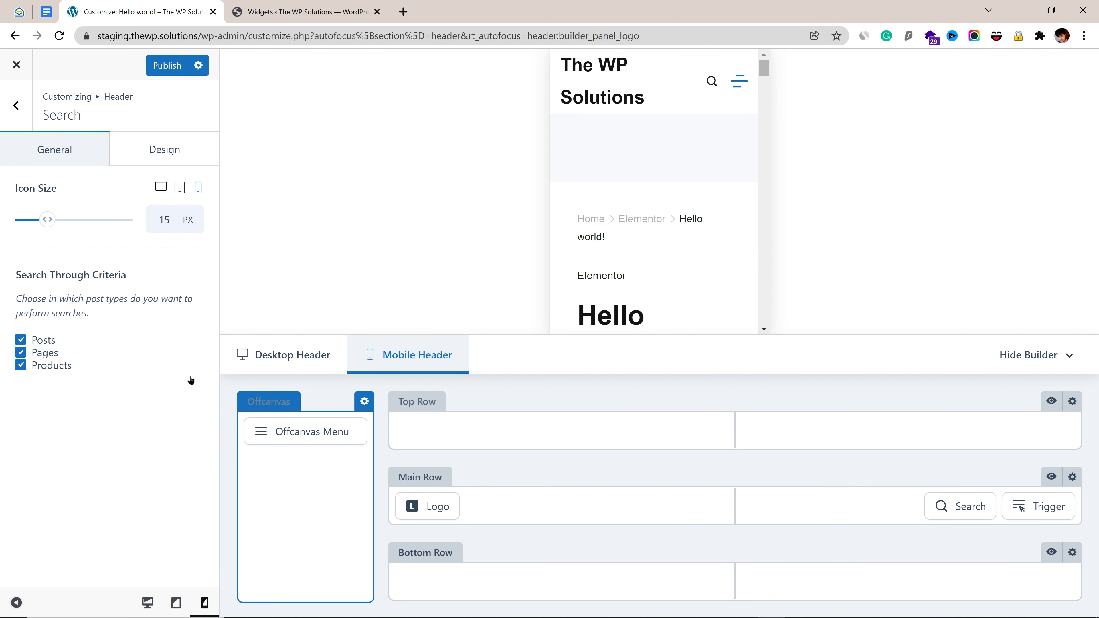
click(46, 218)
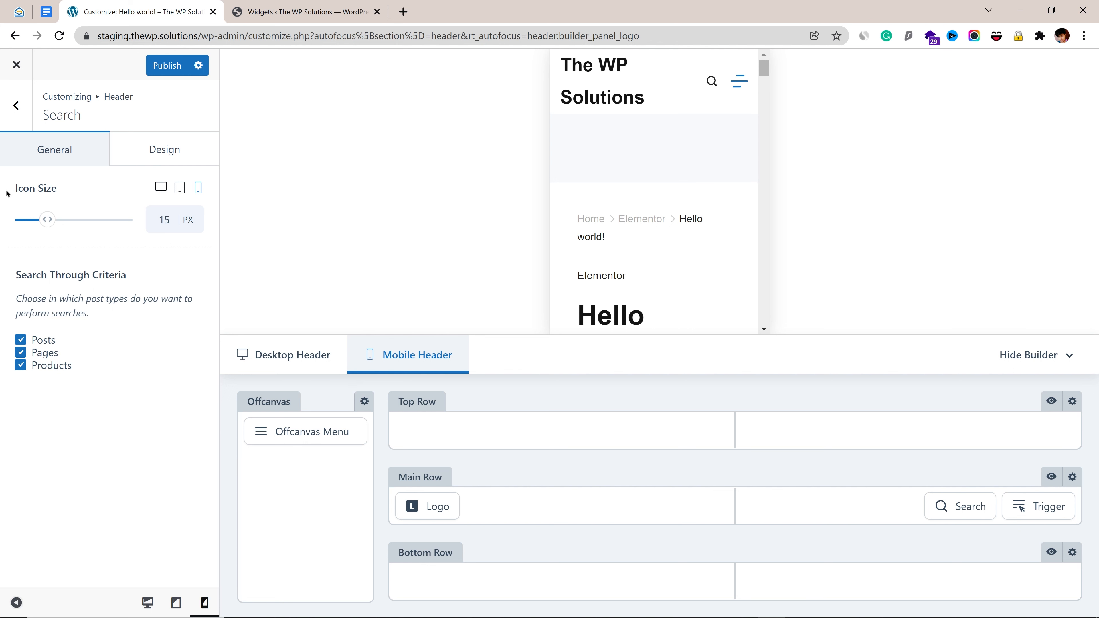
click(6, 116)
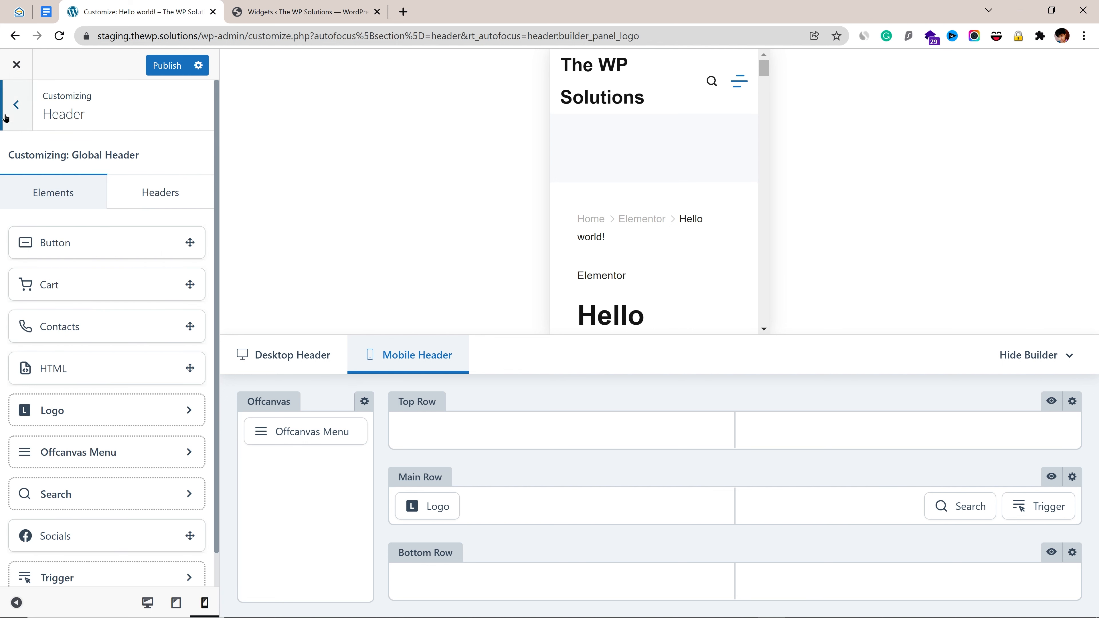
Leave the header settings, open the Footer builder, and switch the preview to desktop view.
click(6, 115)
click(100, 339)
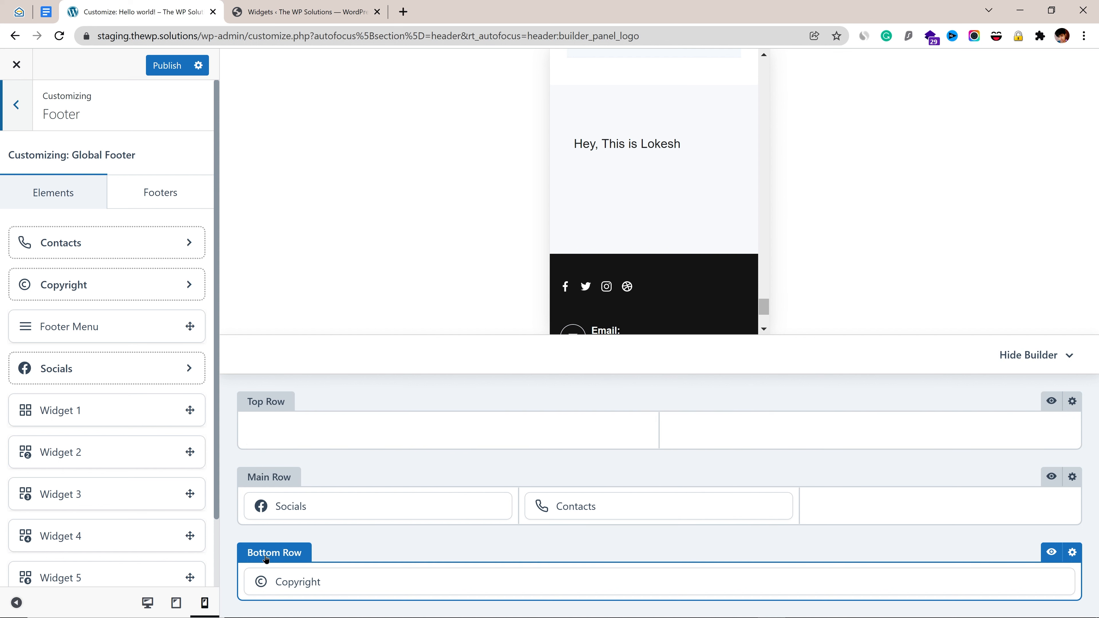
scroll(684, 288, down, 3)
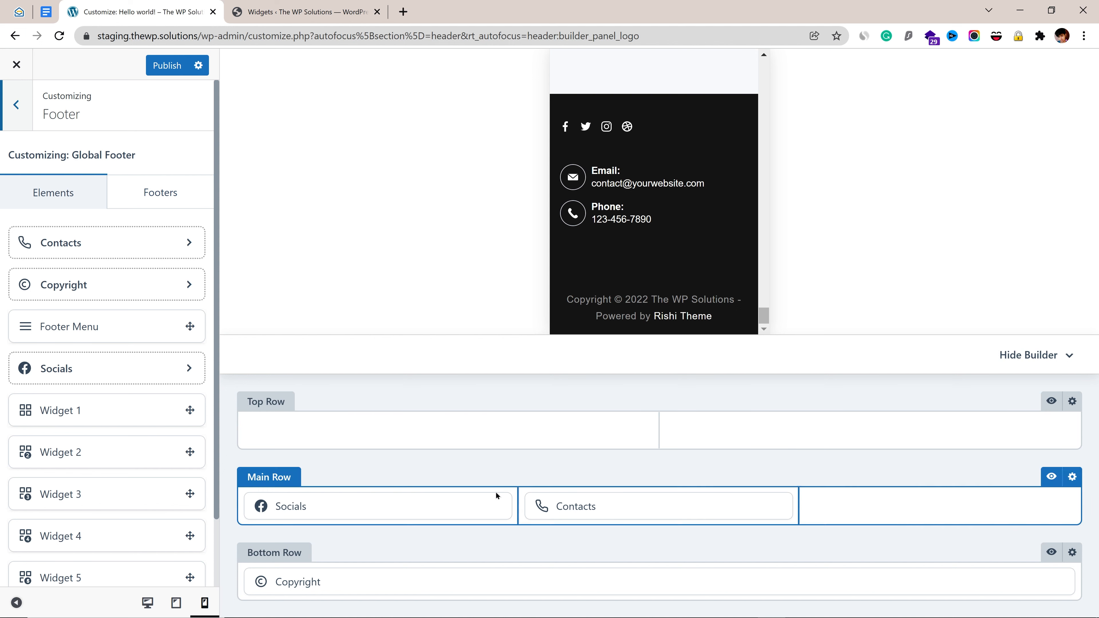
click(148, 603)
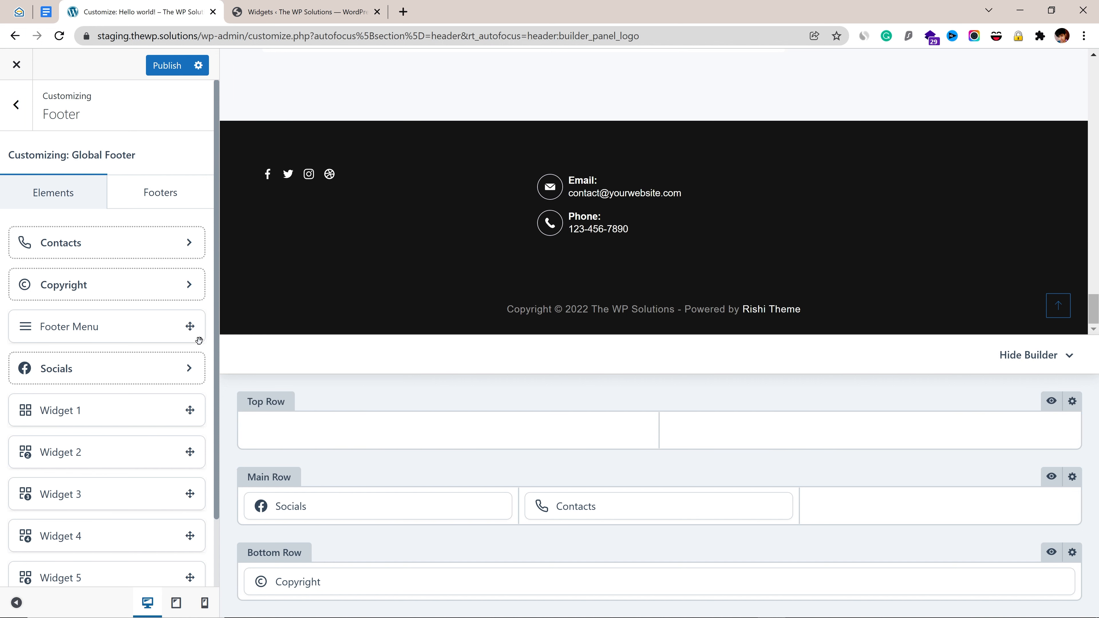
View the settings of the Socials and Contacts elements in the footer's Main Row.
click(313, 511)
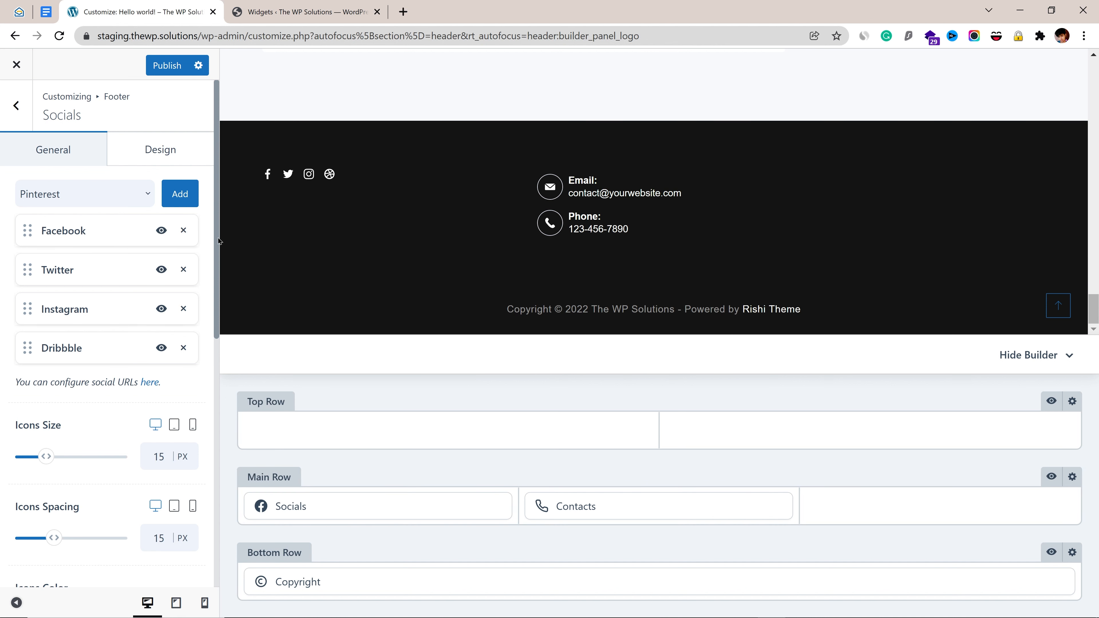
click(603, 516)
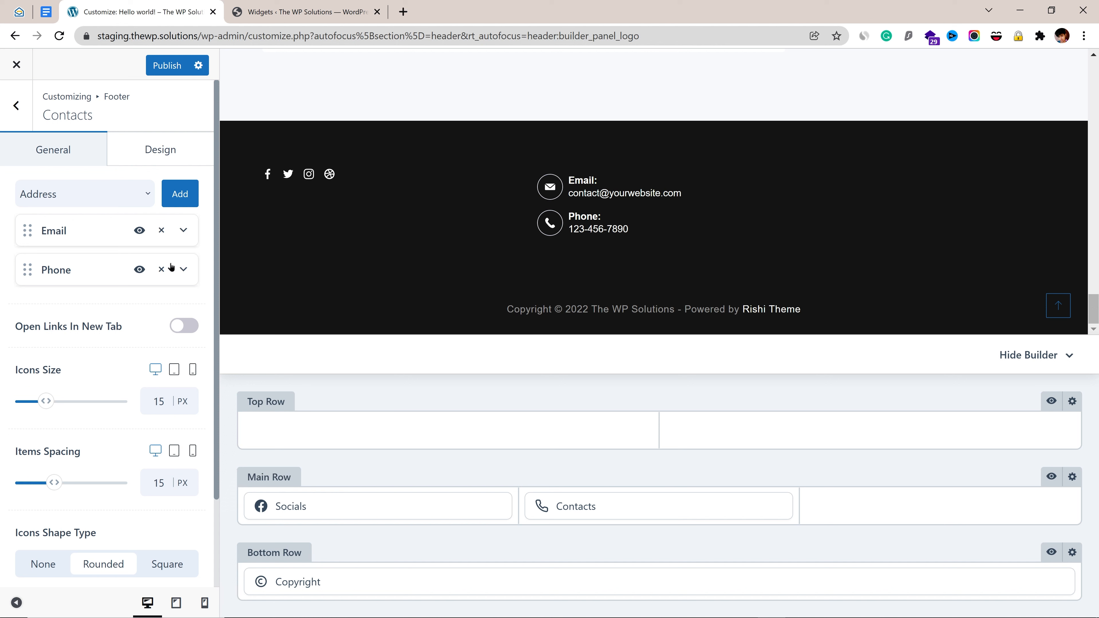
Open the footer's Copyright element from the preview and examine its copyright text, alignment and visibility settings.
mouse_move(503, 314)
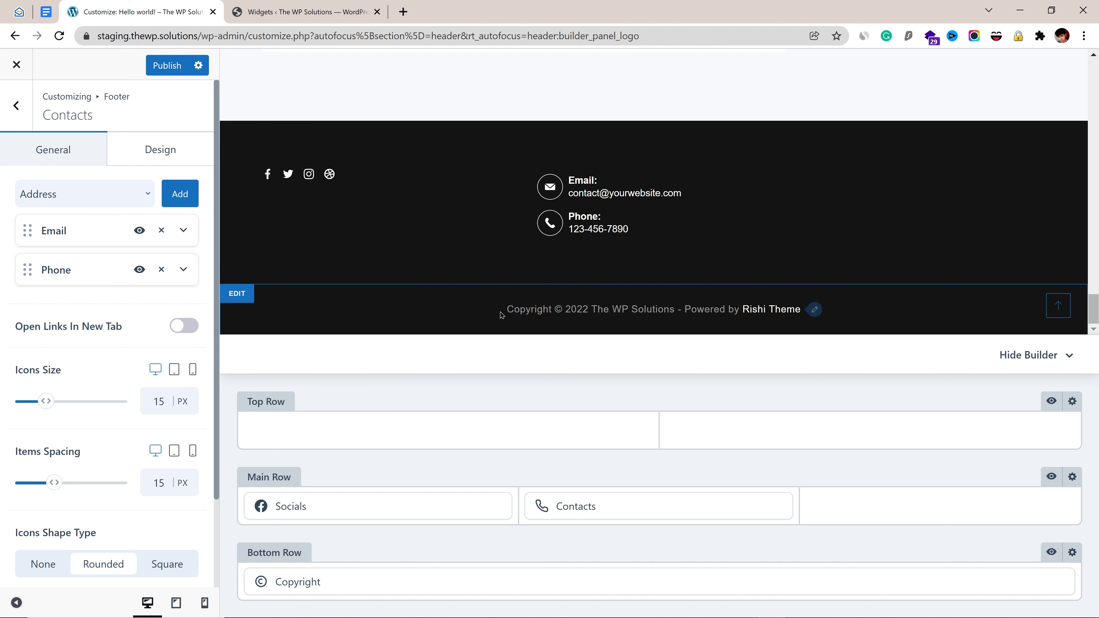
click(822, 313)
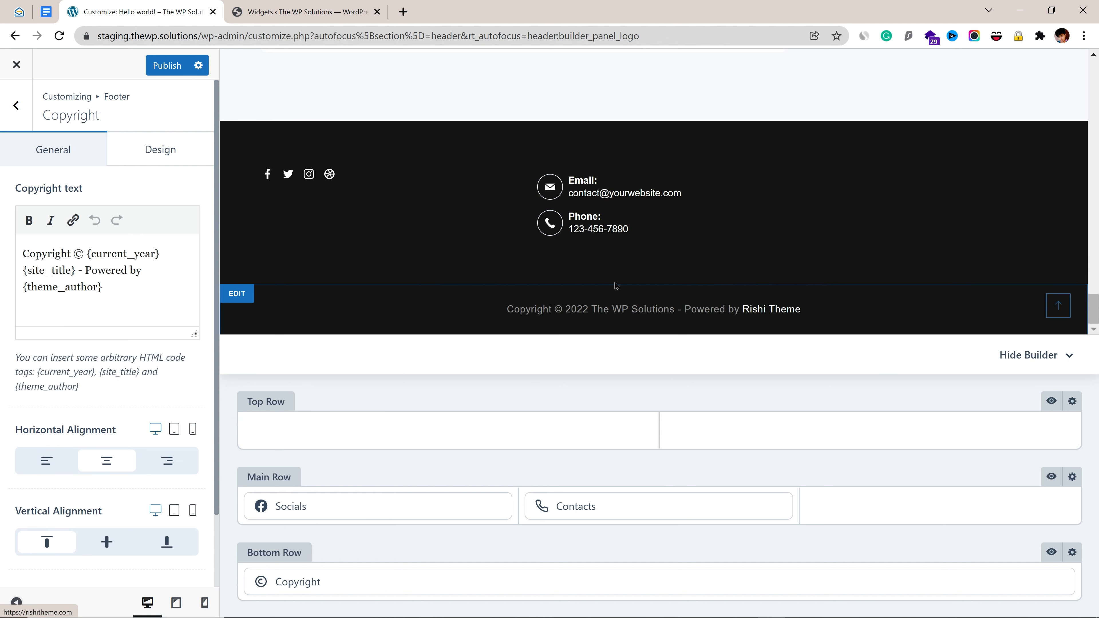
drag(87, 269, 3, 288)
click(118, 295)
click(166, 301)
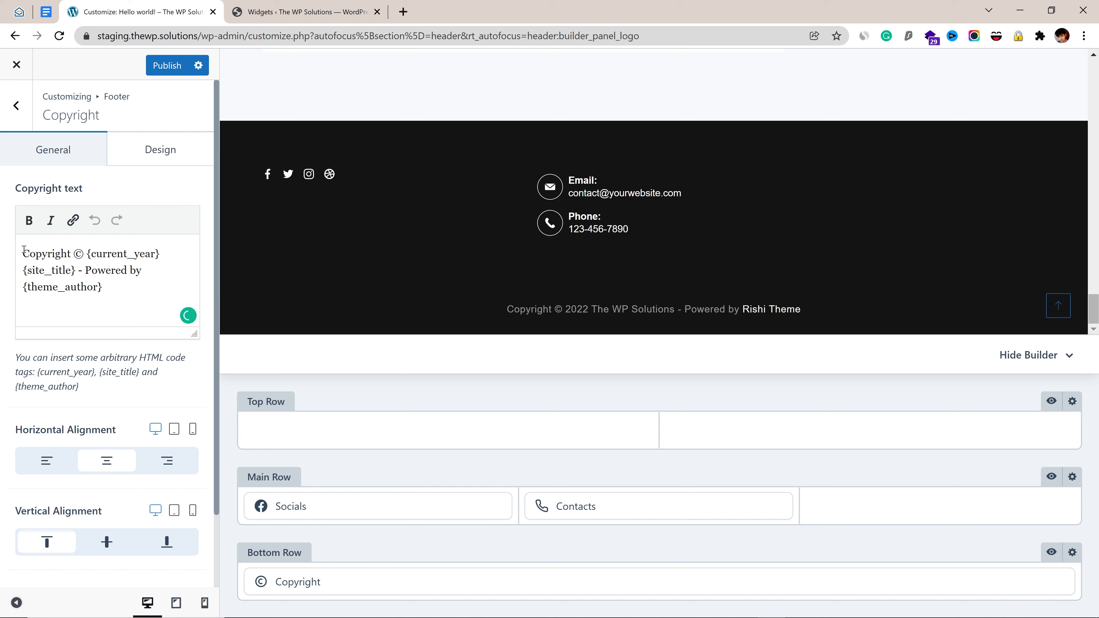
drag(25, 251, 152, 290)
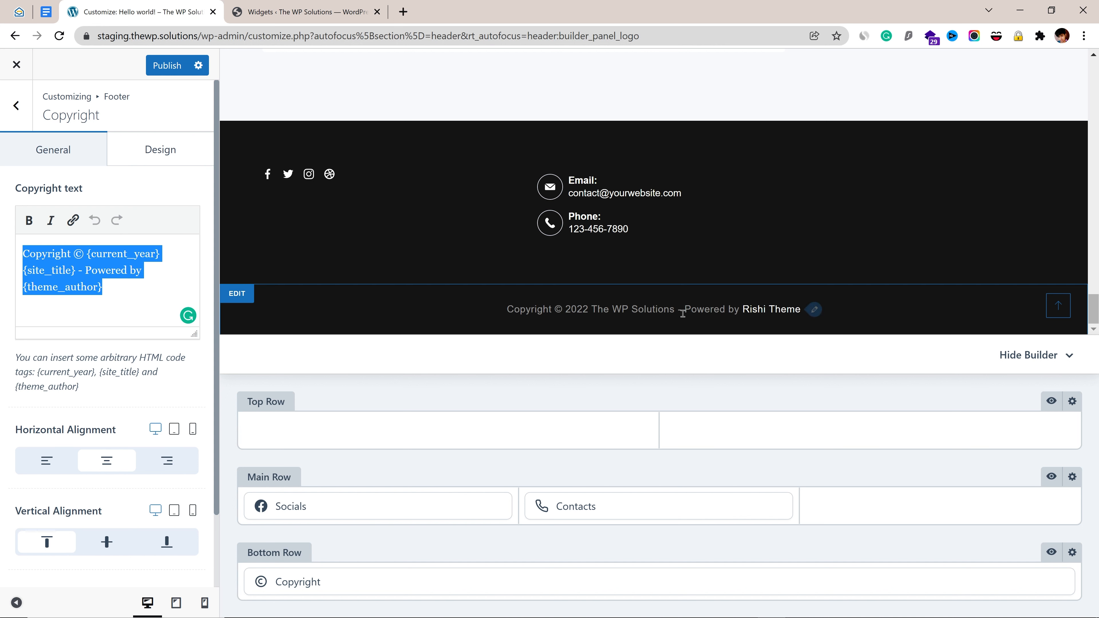
click(130, 287)
scroll(104, 403, down, 2)
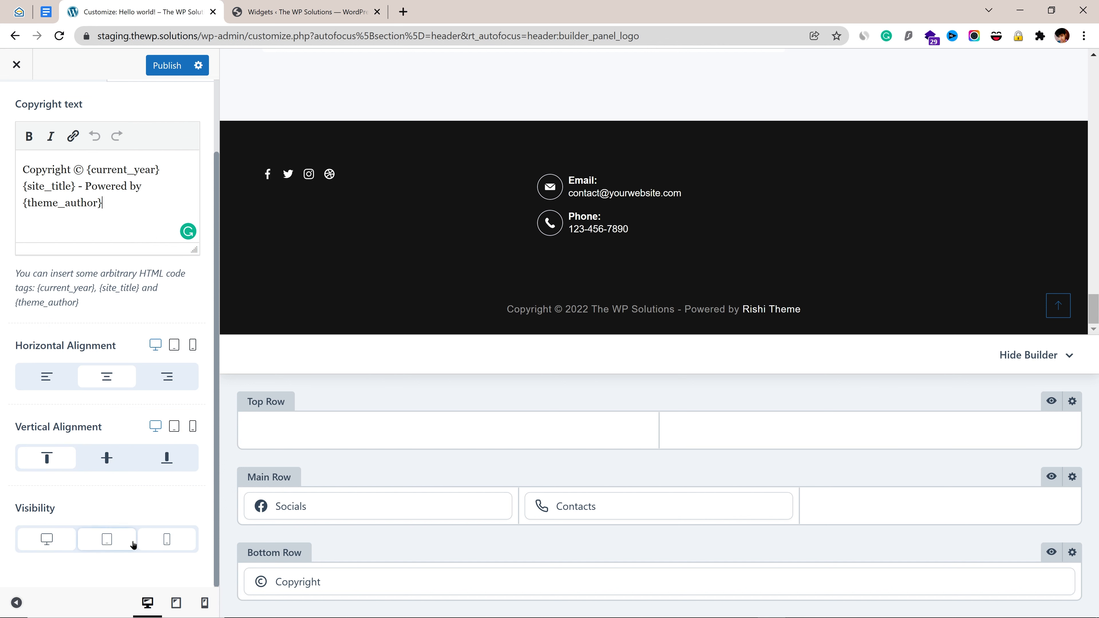
Return from the Copyright settings to the footer's elements list and look over the available elements.
scroll(118, 224, up, 3)
click(16, 104)
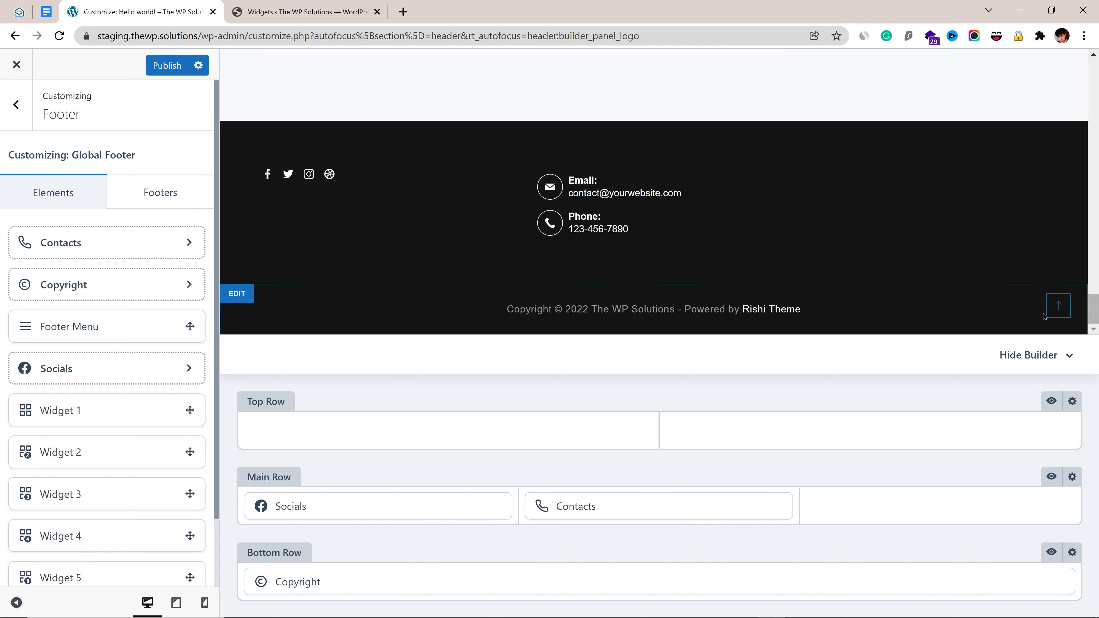
click(1058, 306)
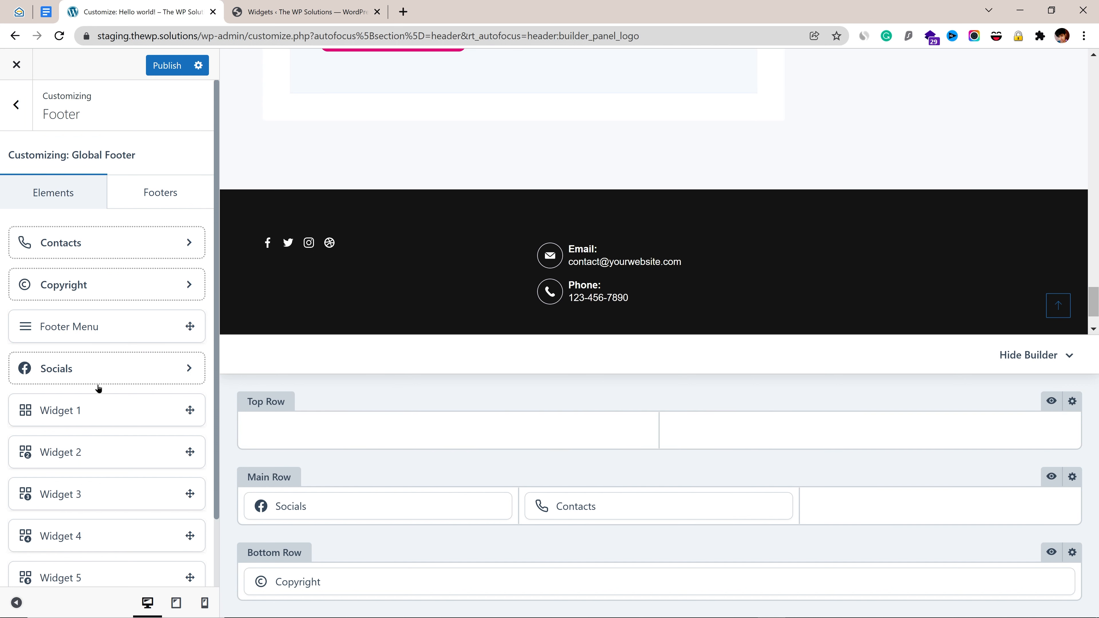
scroll(82, 450, down, 2)
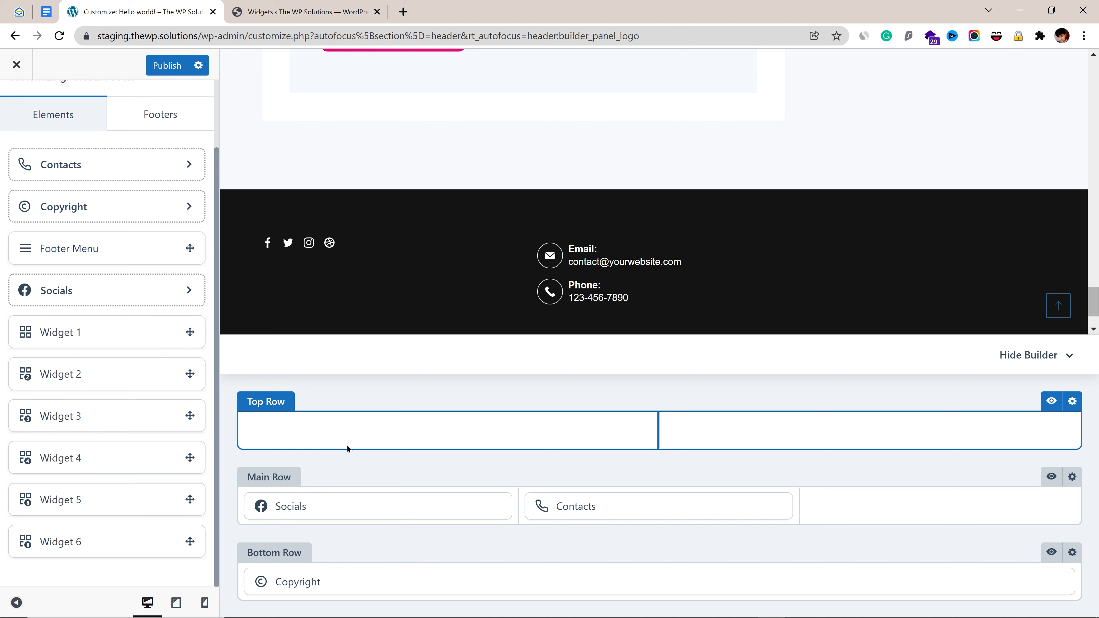
Switch to the WordPress Widgets page and review the Footer One to Footer Six widget areas.
click(303, 12)
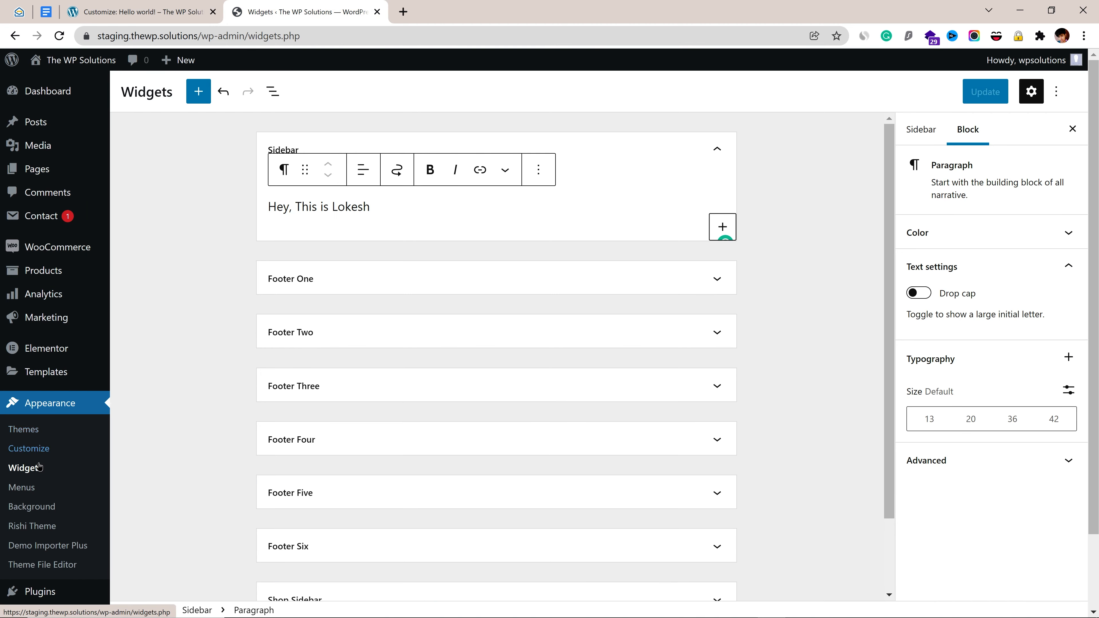
scroll(405, 460, down, 2)
scroll(403, 454, up, 3)
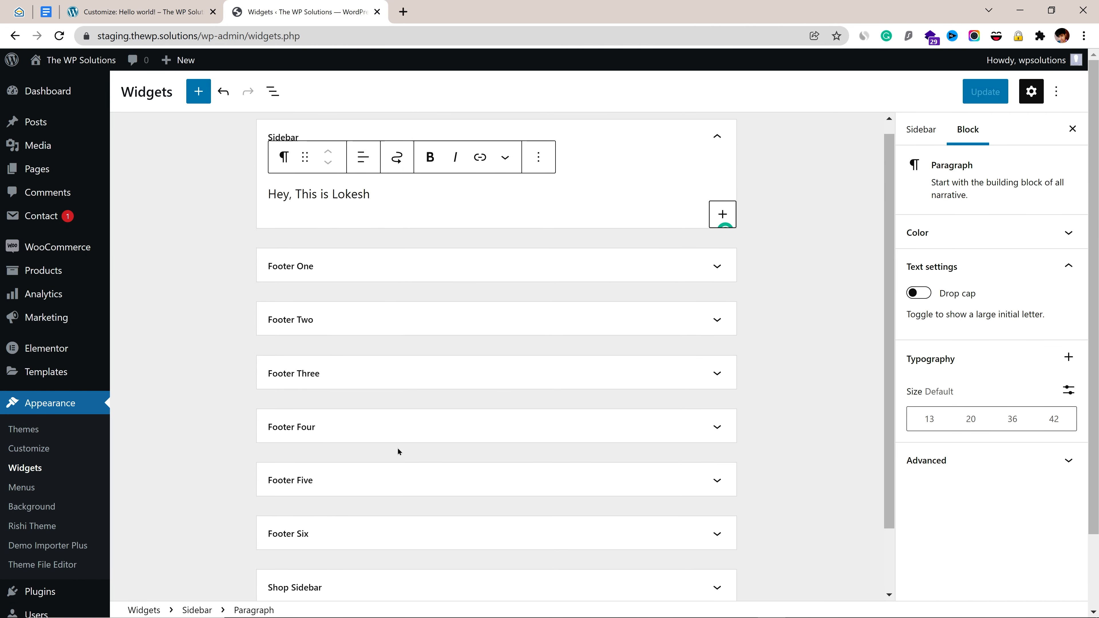
Back in the Customizer, add the Widget 1 element to the footer's Top Row and open its block editor, dismissing the welcome guide.
click(136, 12)
drag(88, 334, 395, 441)
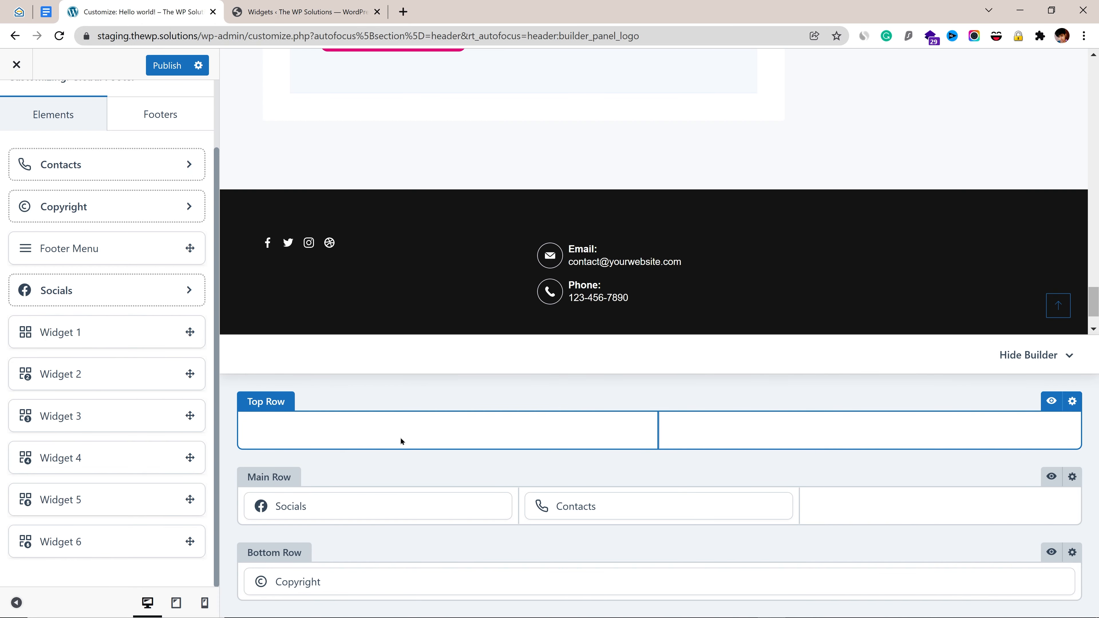
drag(189, 332, 466, 428)
click(354, 430)
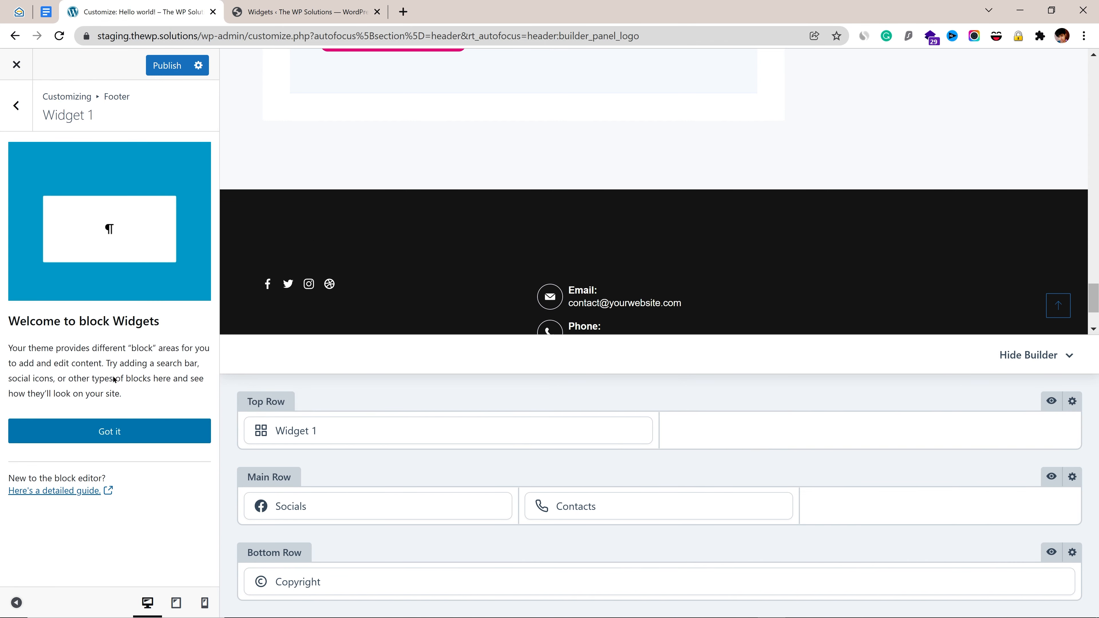
click(95, 430)
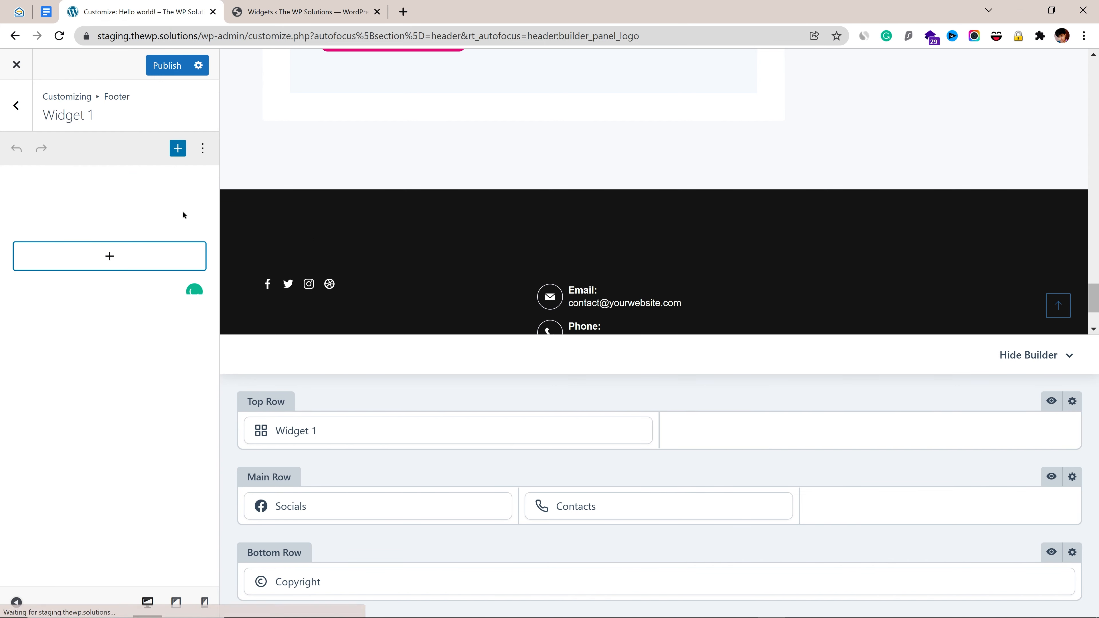
View the blocks that can be inserted into Widget 1 and remove the element from the Top Row.
click(114, 267)
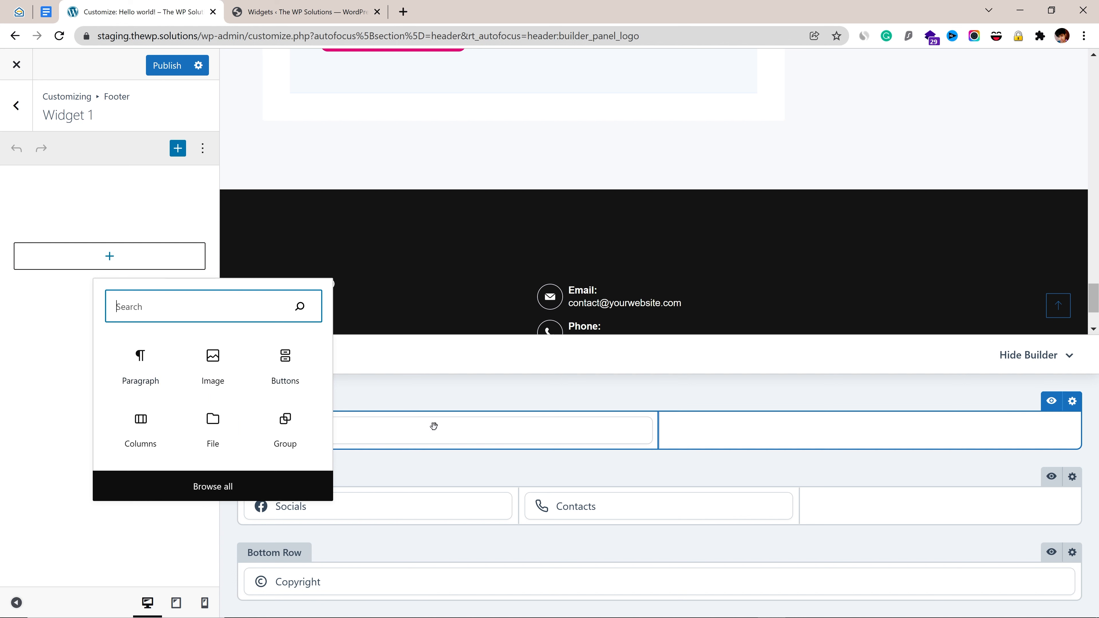
click(529, 433)
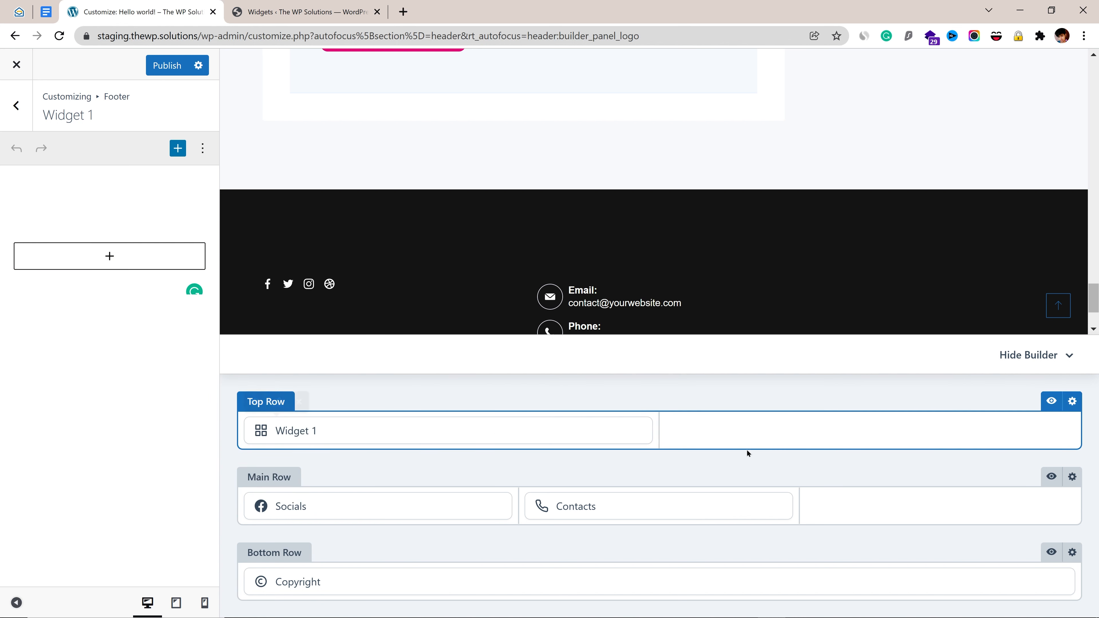
click(298, 401)
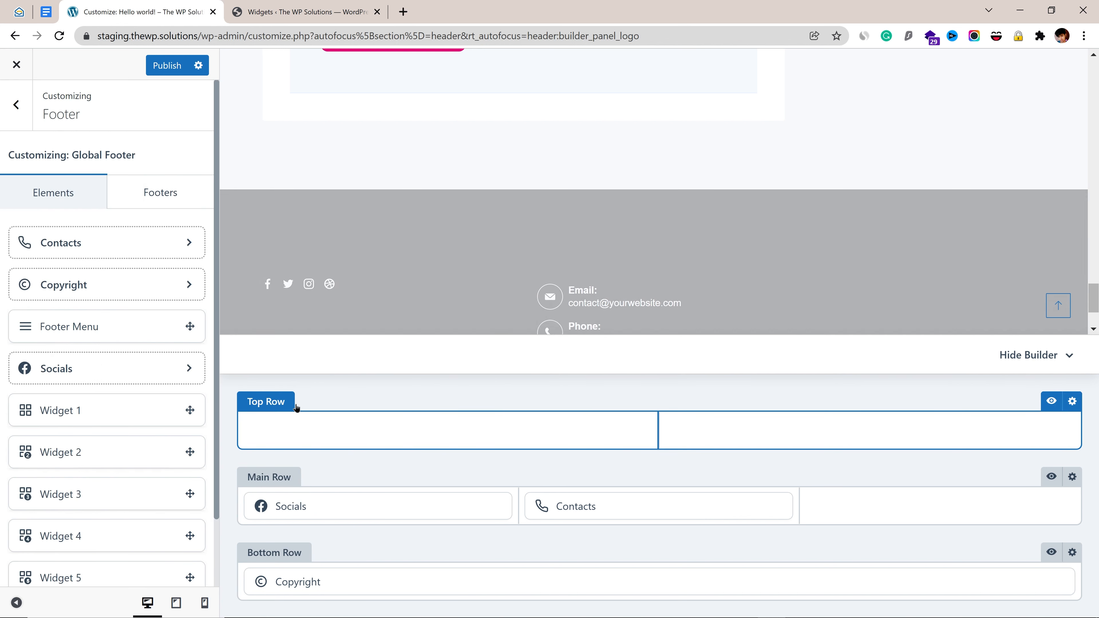
Place the Widget 1 element in the footer's Top Row again and open its block inserter.
scroll(110, 359, down, 2)
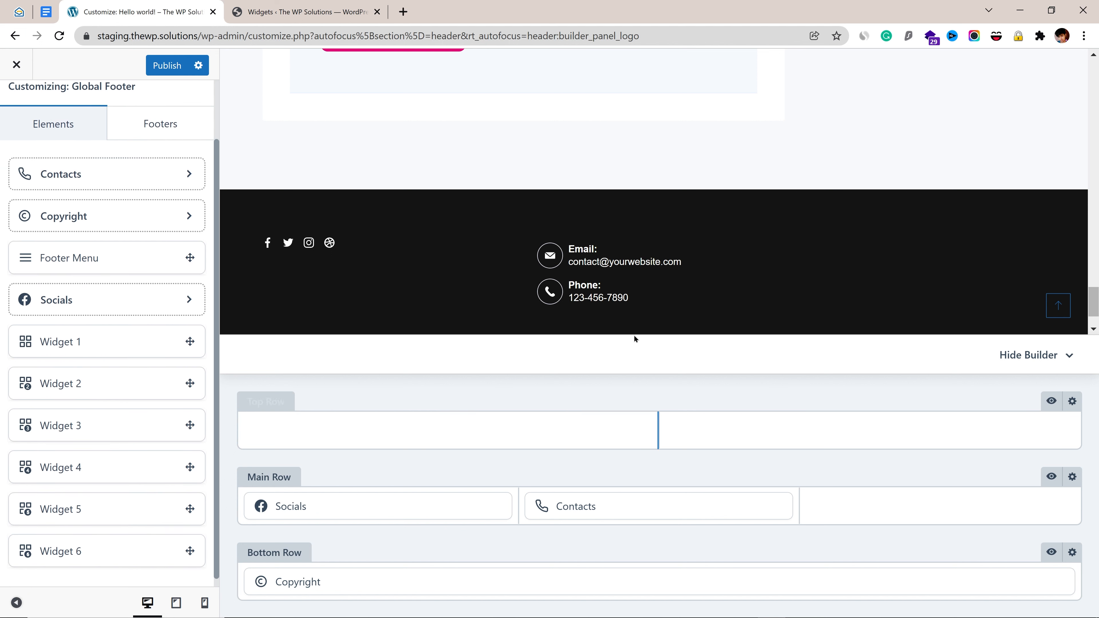
scroll(99, 397, up, 2)
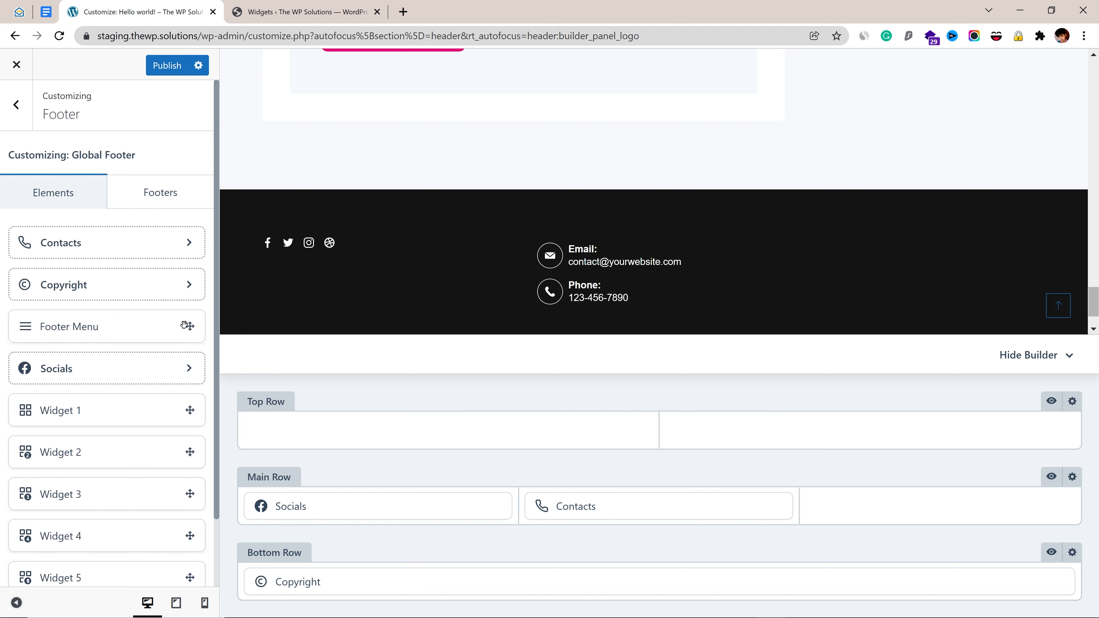
scroll(177, 427, down, 2)
scroll(181, 418, up, 2)
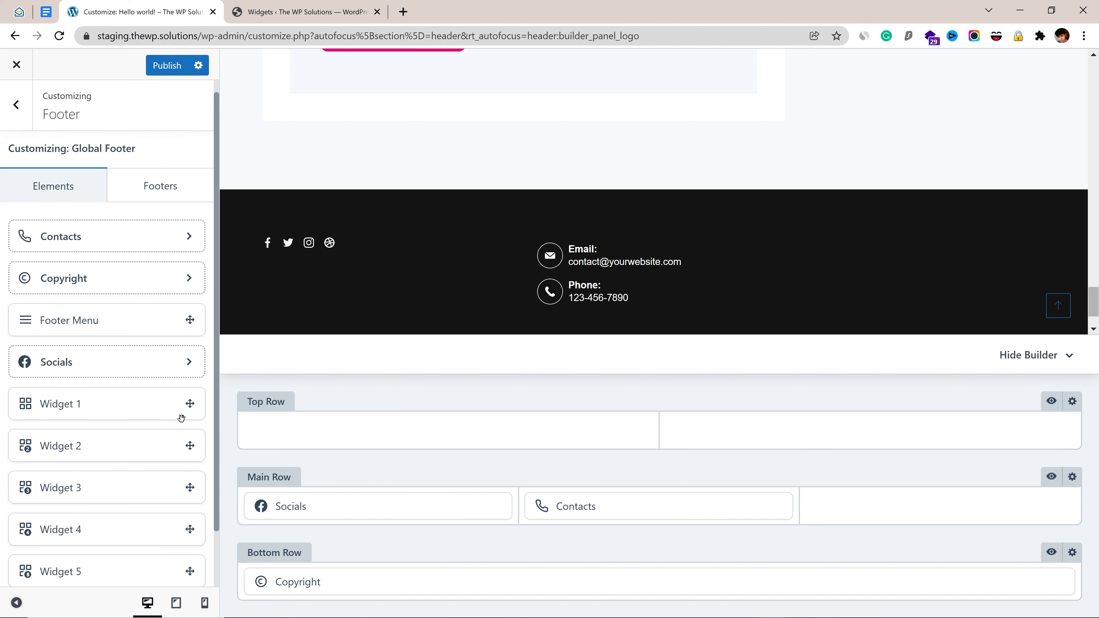
scroll(127, 400, down, 2)
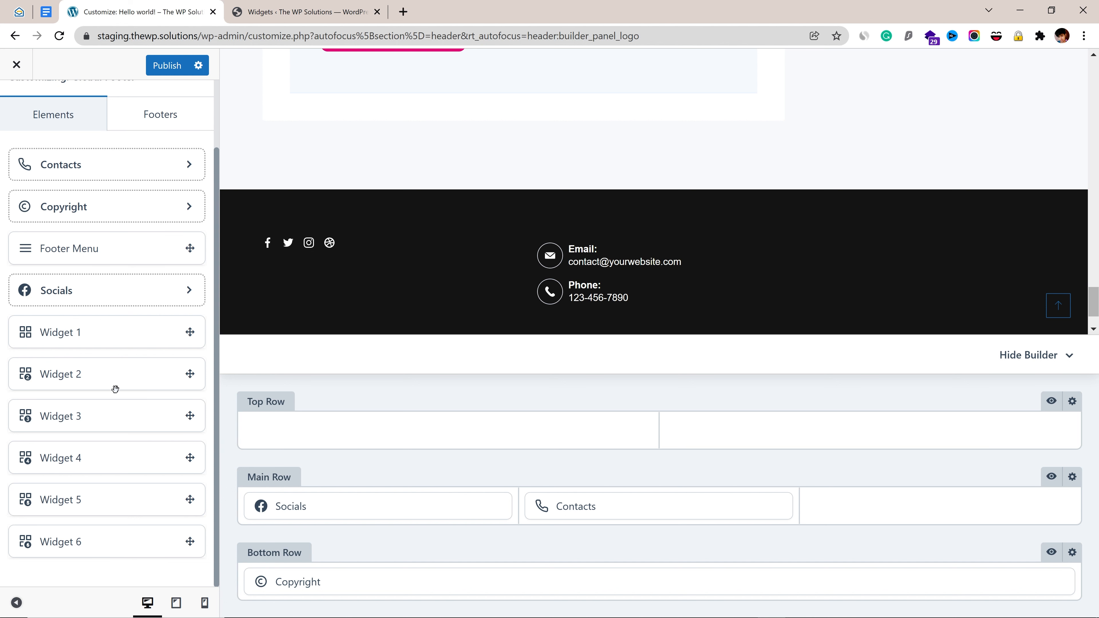
drag(132, 338, 433, 428)
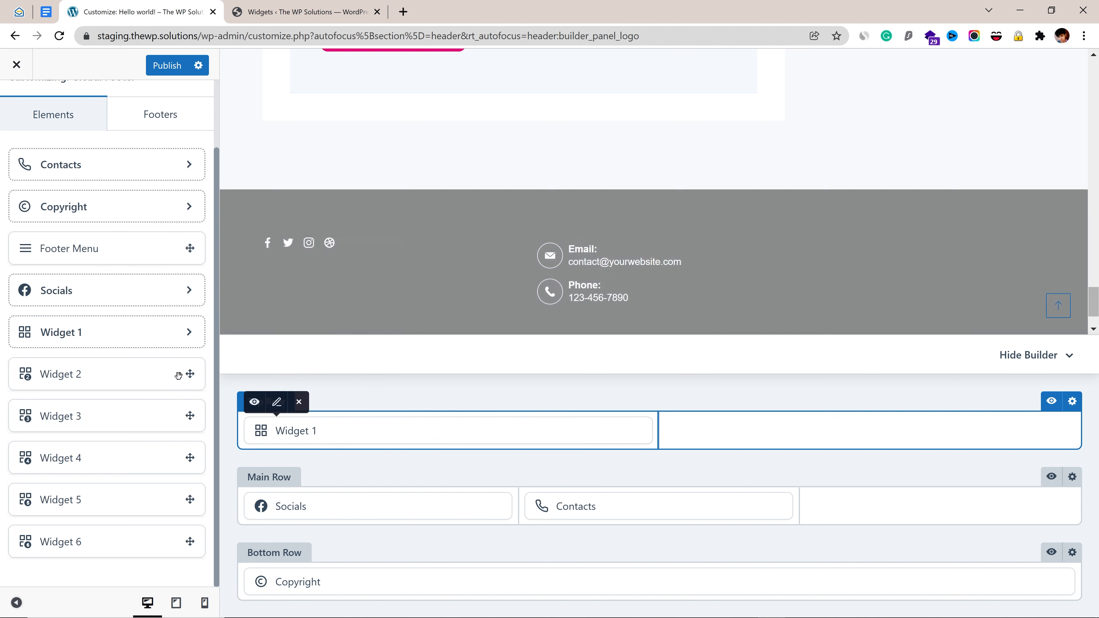
click(311, 438)
click(109, 256)
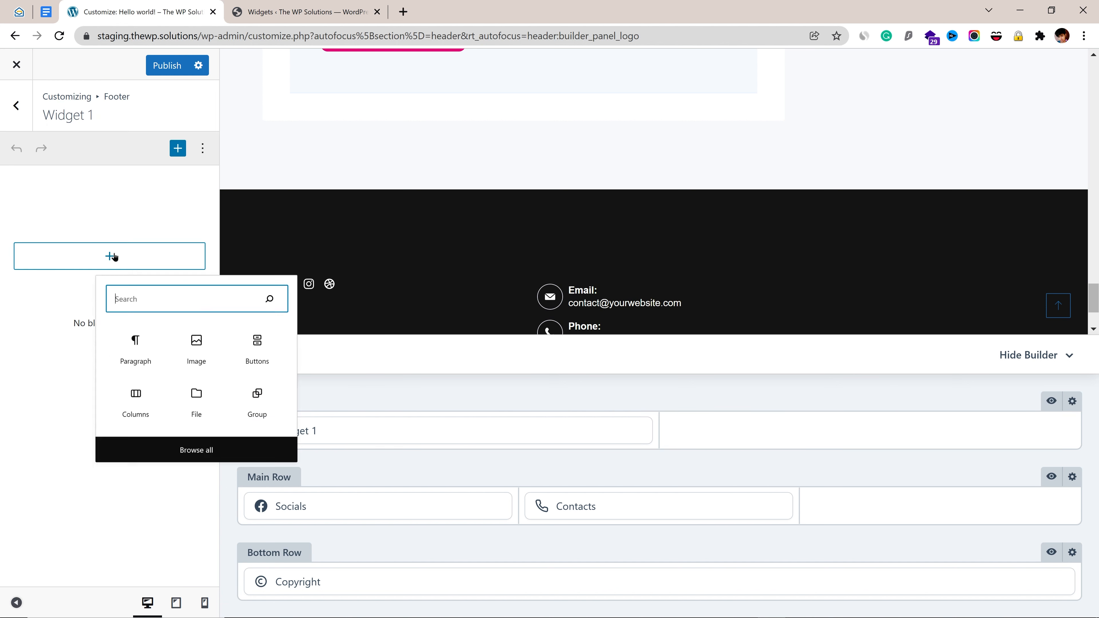
Search the blocks for "ima", clear the search, and remove Widget 1 from the footer's Top Row.
text(ima)
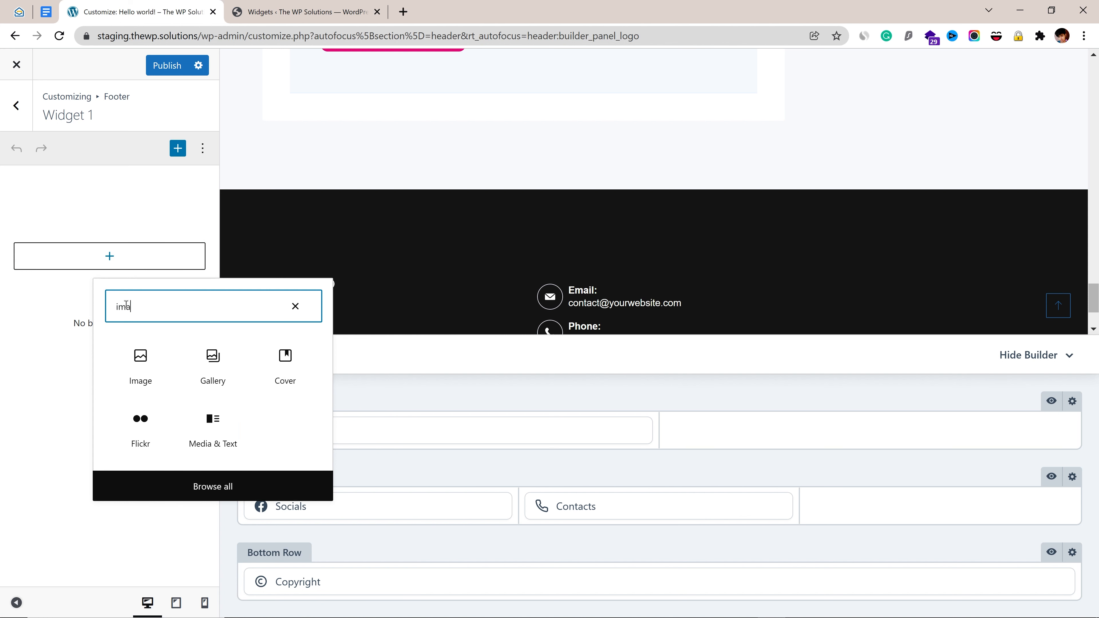
click(294, 307)
click(408, 422)
click(299, 400)
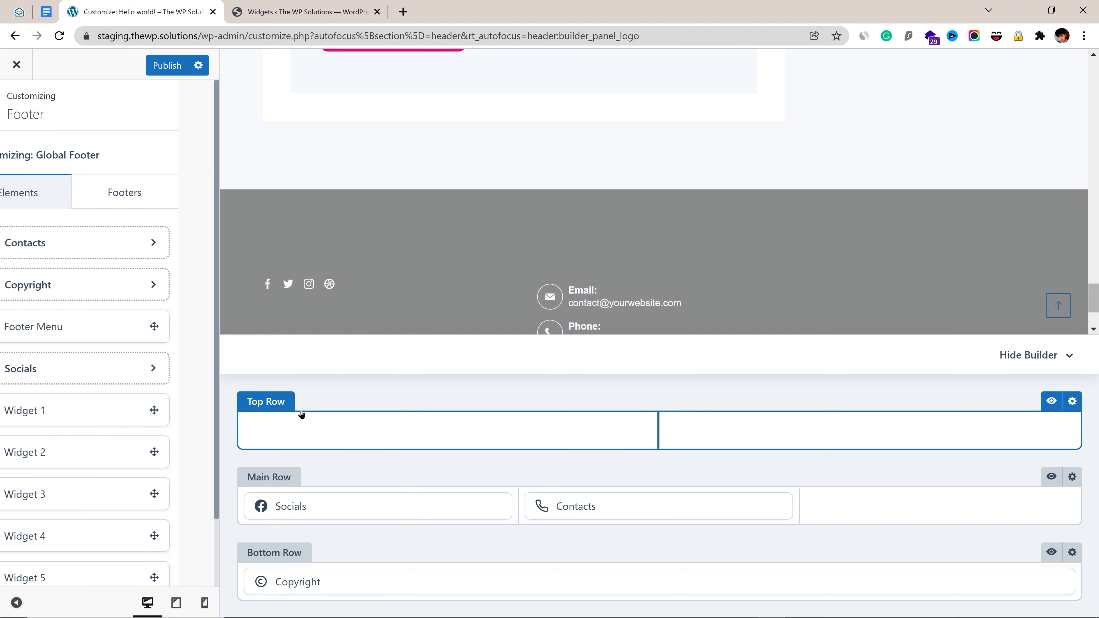
Hide the footer builder and return to the main Customizer options.
click(1055, 356)
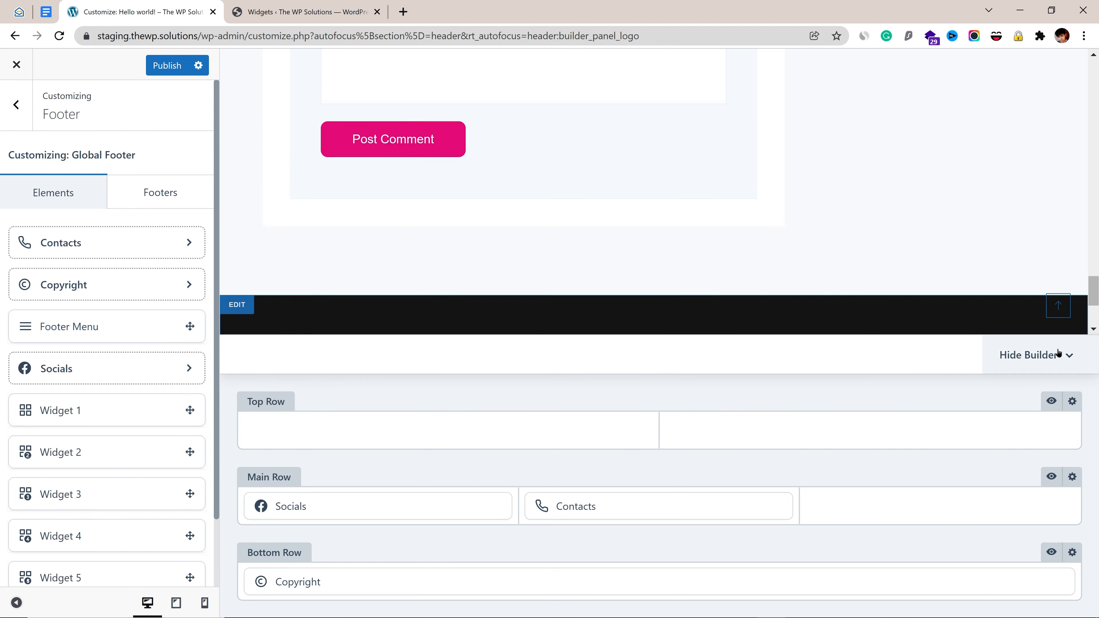
scroll(515, 293, up, 10)
click(16, 105)
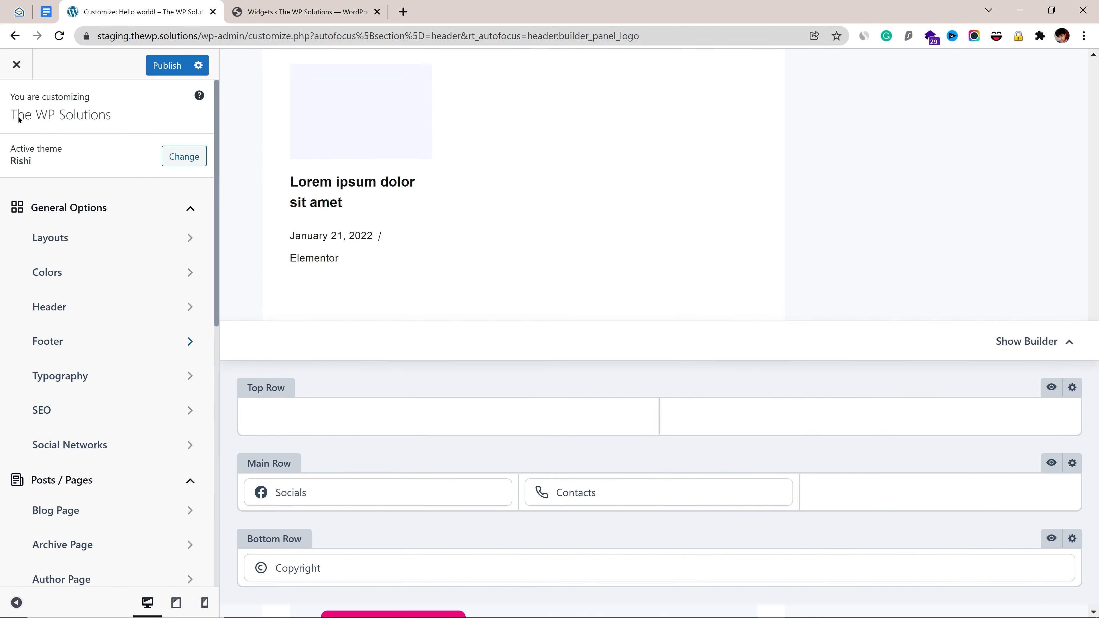
Open the Typography settings and review the base, heading and fallback font options.
click(93, 377)
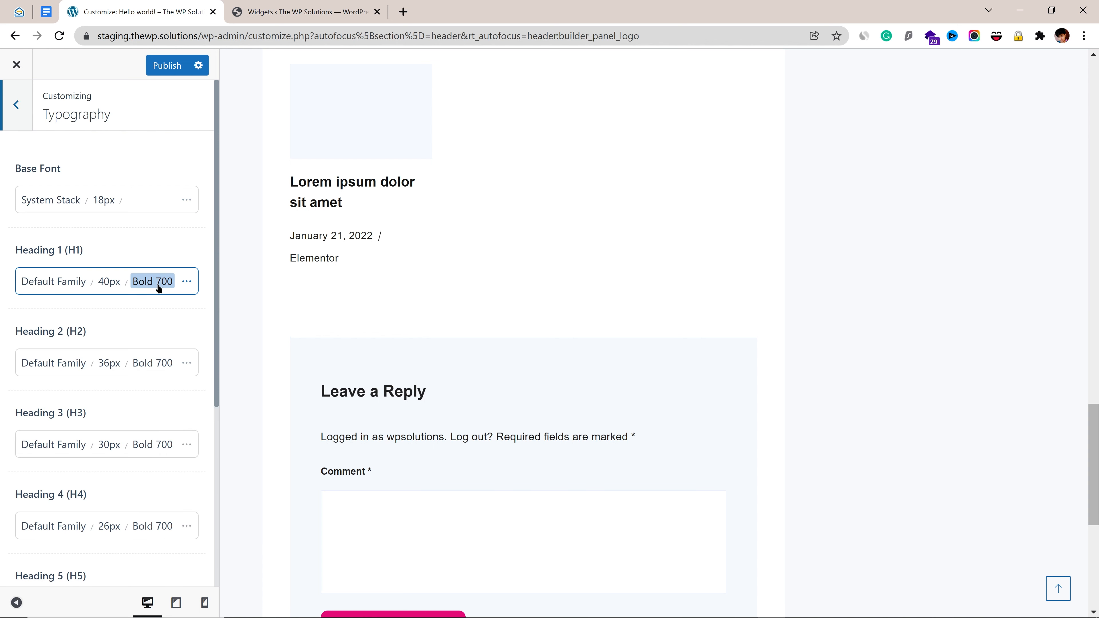
scroll(162, 295, down, 6)
scroll(169, 299, down, 1)
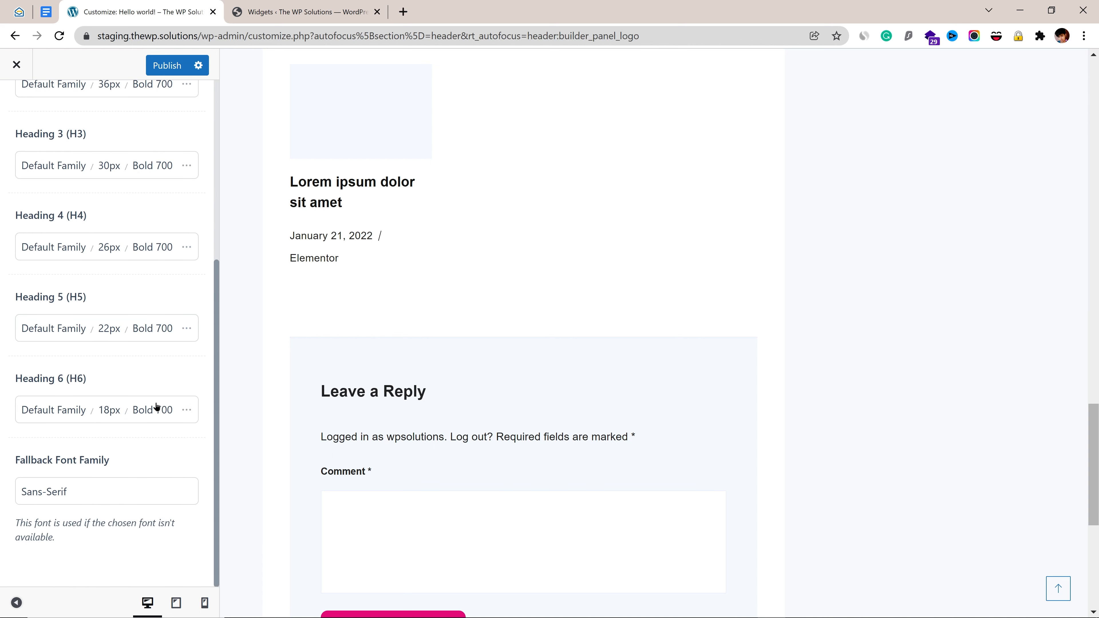
scroll(103, 484, up, 7)
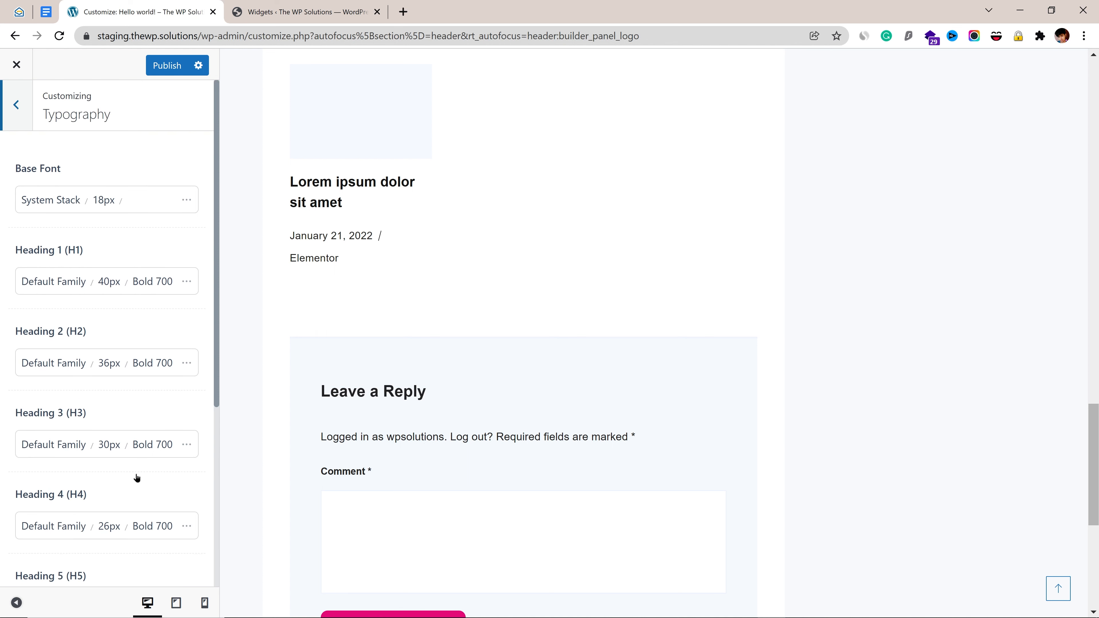
Open the Base Font options and examine the size, line height and letter spacing settings alongside the post preview.
click(173, 203)
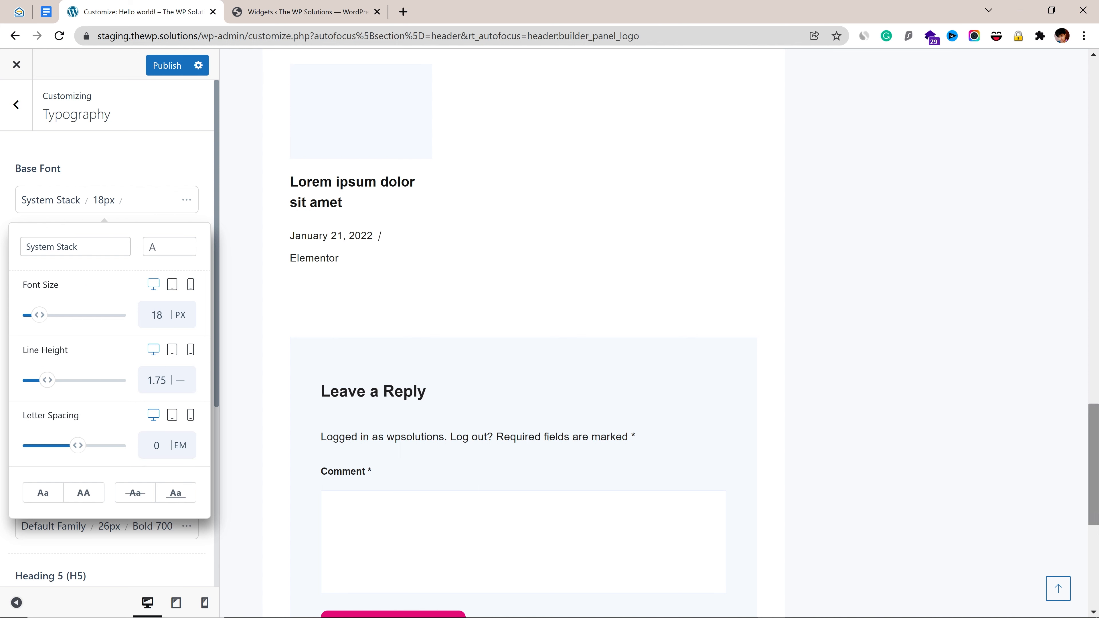
scroll(654, 334, down, 7)
scroll(1097, 282, up, 15)
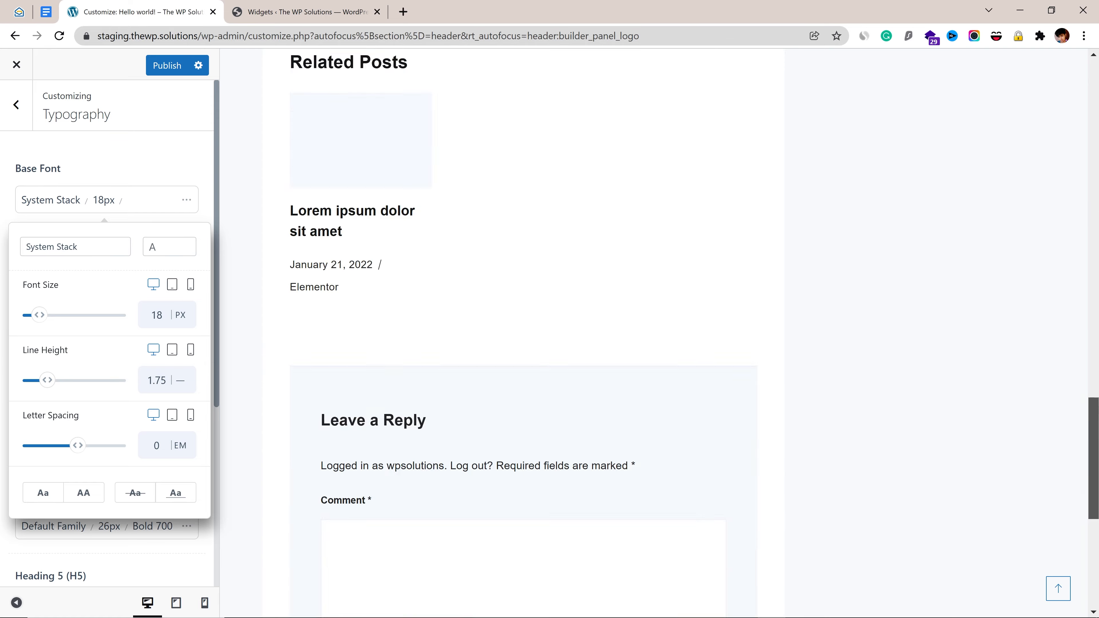
scroll(681, 334, up, 10)
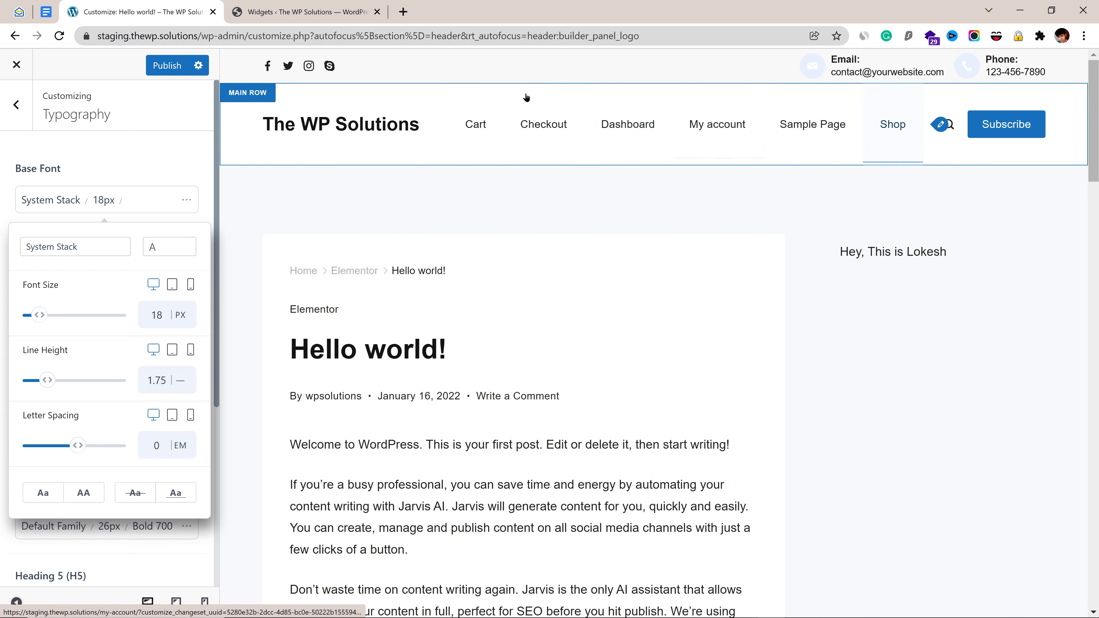
Reopen the Base Font options, browse the available font families, and close the list without choosing one.
click(92, 157)
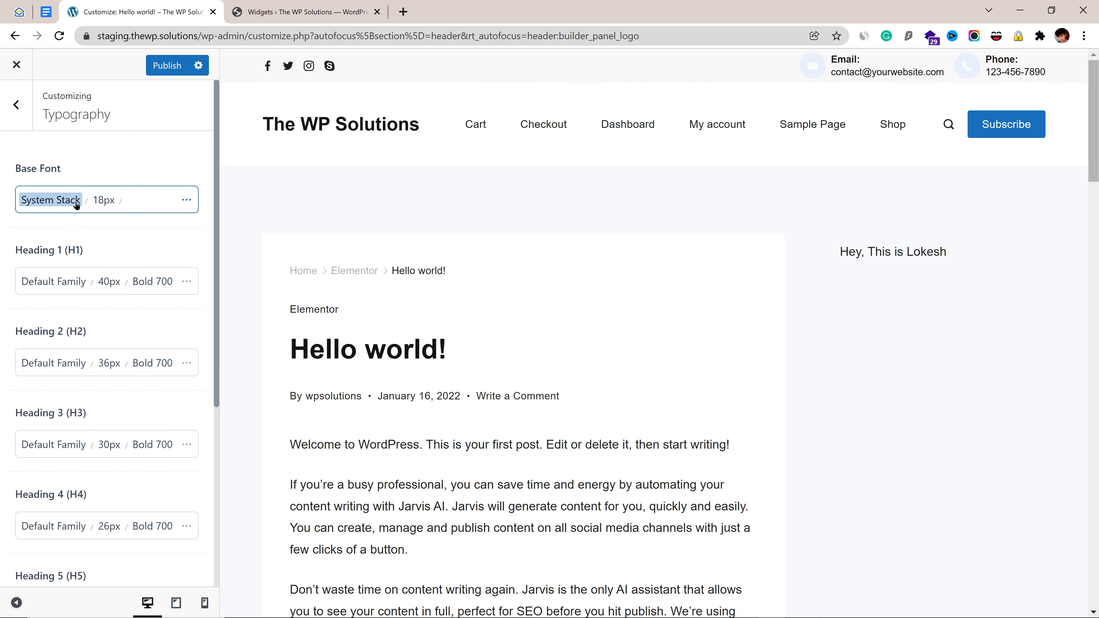
click(185, 201)
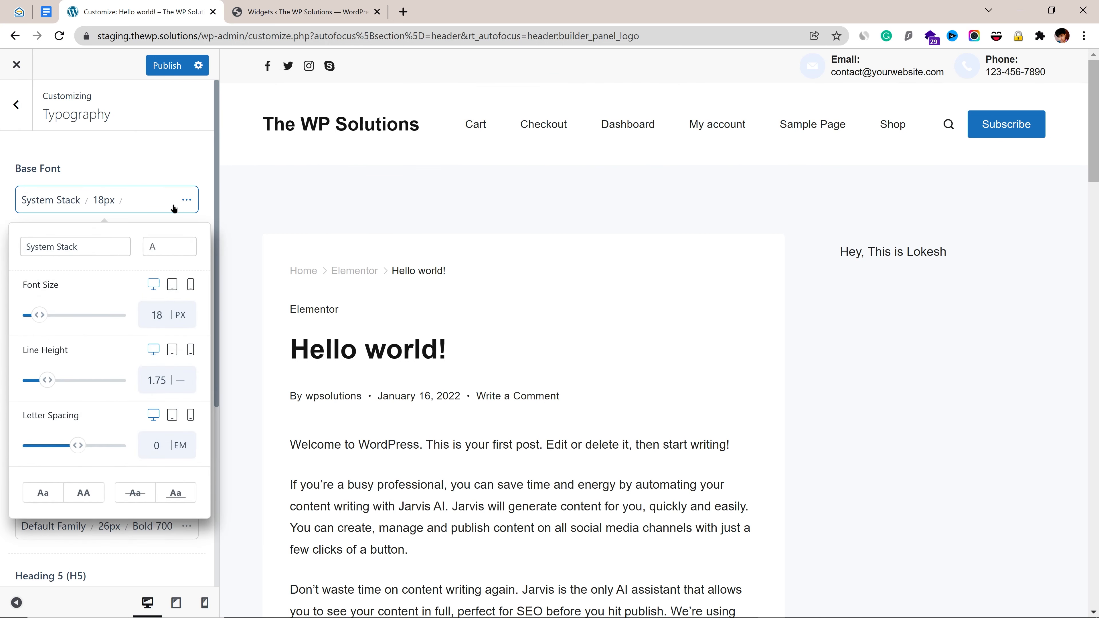
click(62, 258)
scroll(88, 347, down, 5)
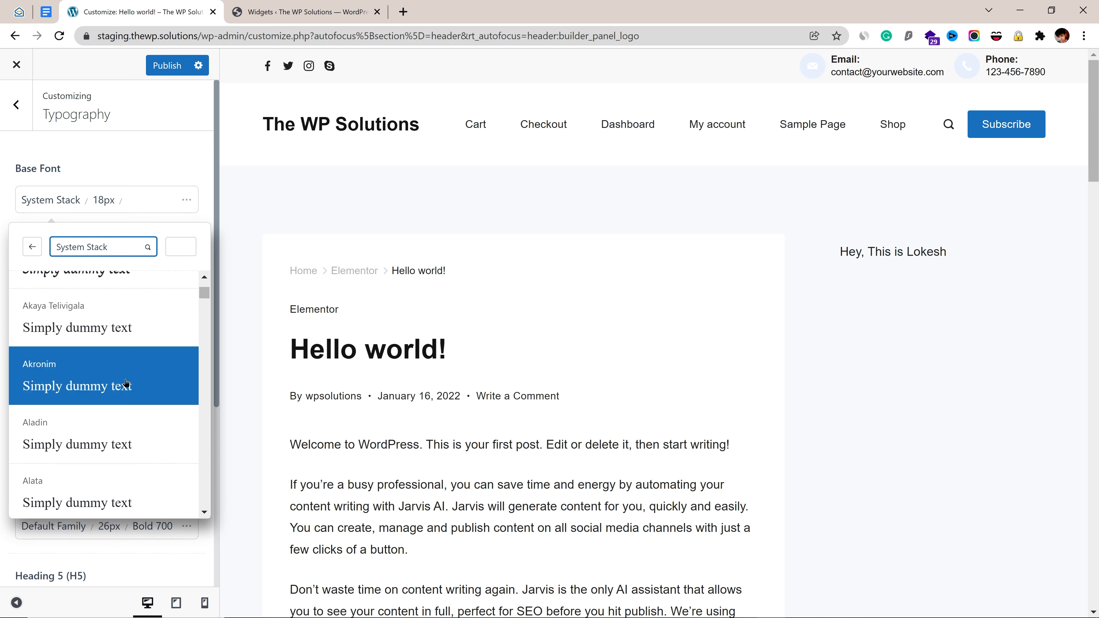
scroll(126, 383, down, 8)
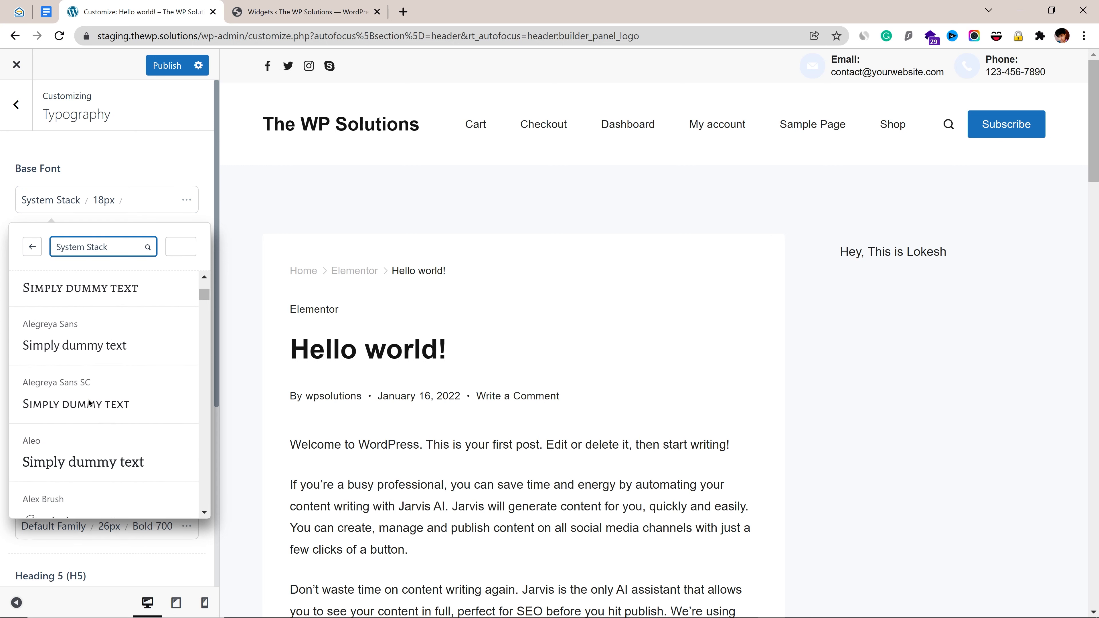
scroll(90, 403, down, 7)
scroll(87, 411, down, 5)
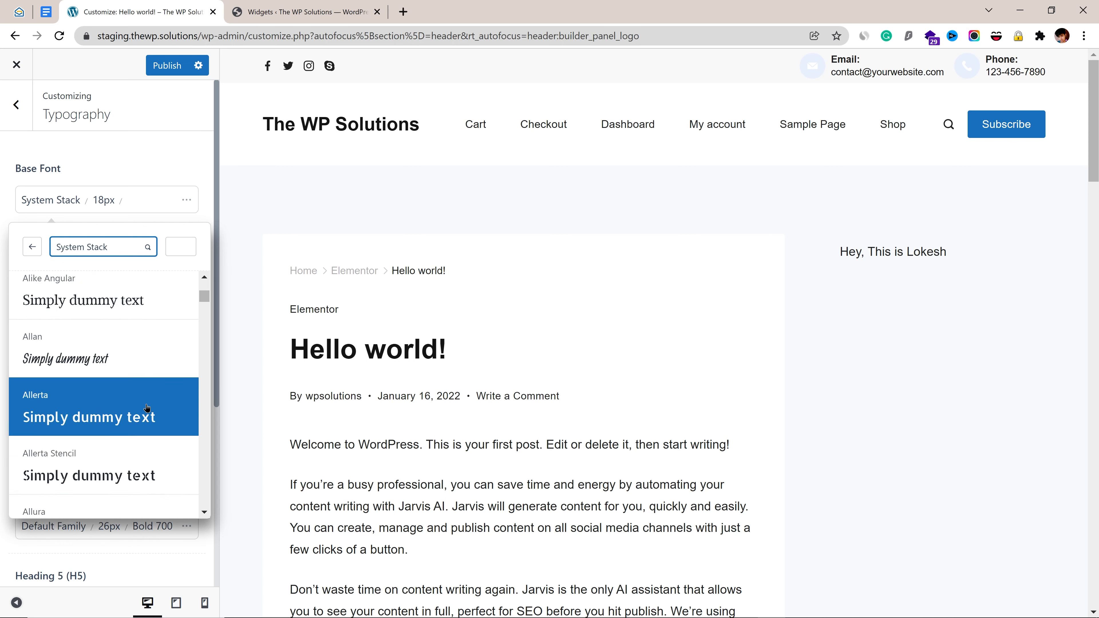
click(97, 245)
click(155, 169)
Set the Base Font's font size to 16 px for desktop.
click(112, 200)
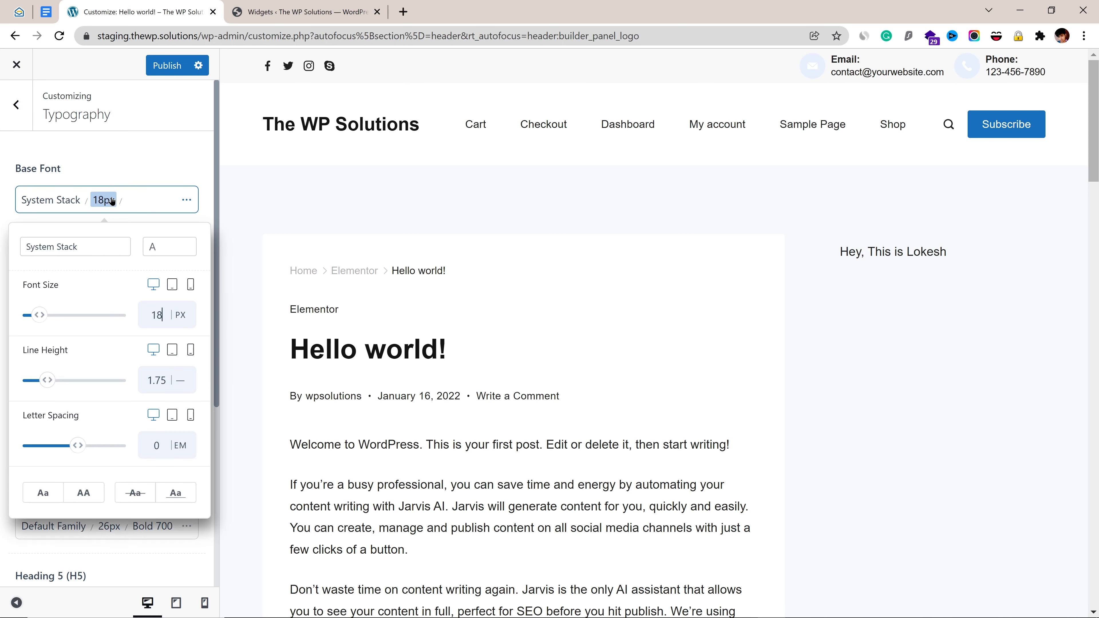
double_click(148, 315)
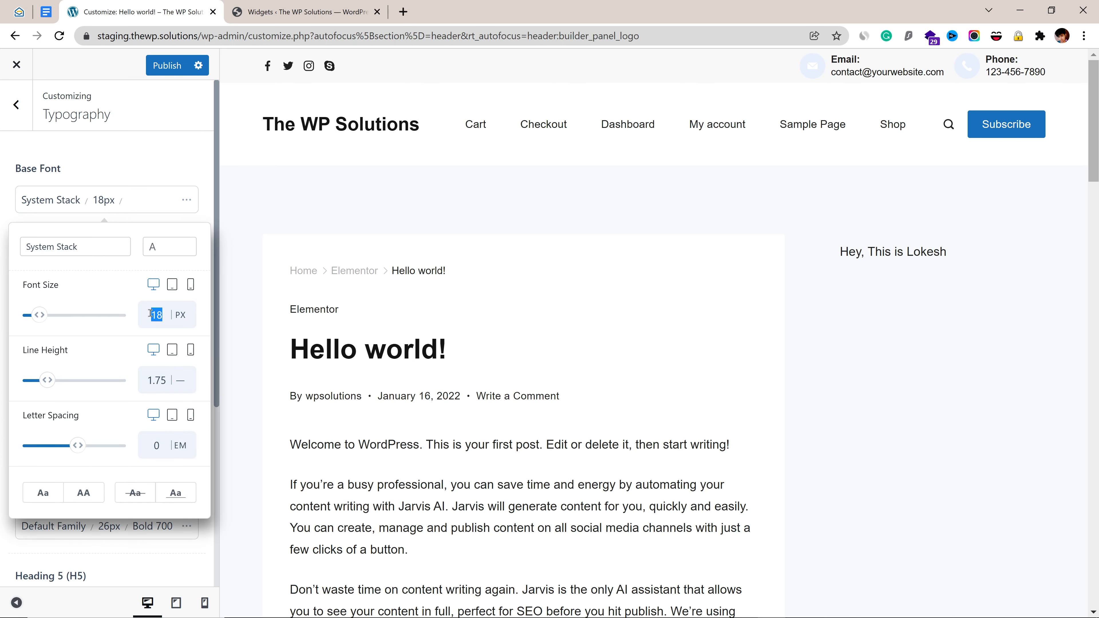
text(16)
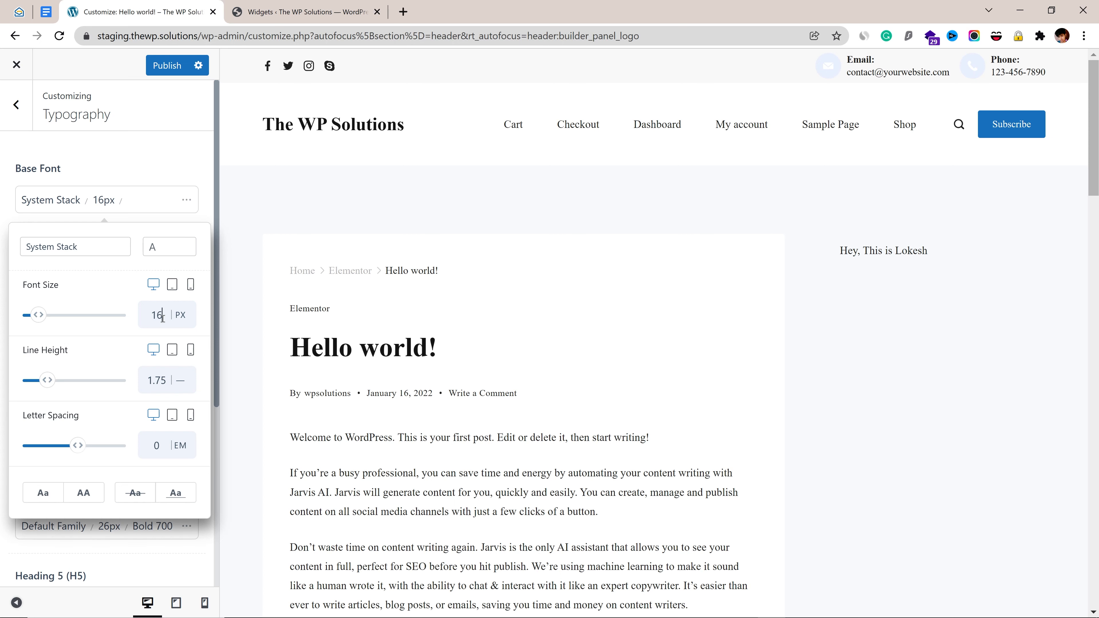
Set the Base Font's font size to 18 px and leave the Typography settings.
key(BackSpace)
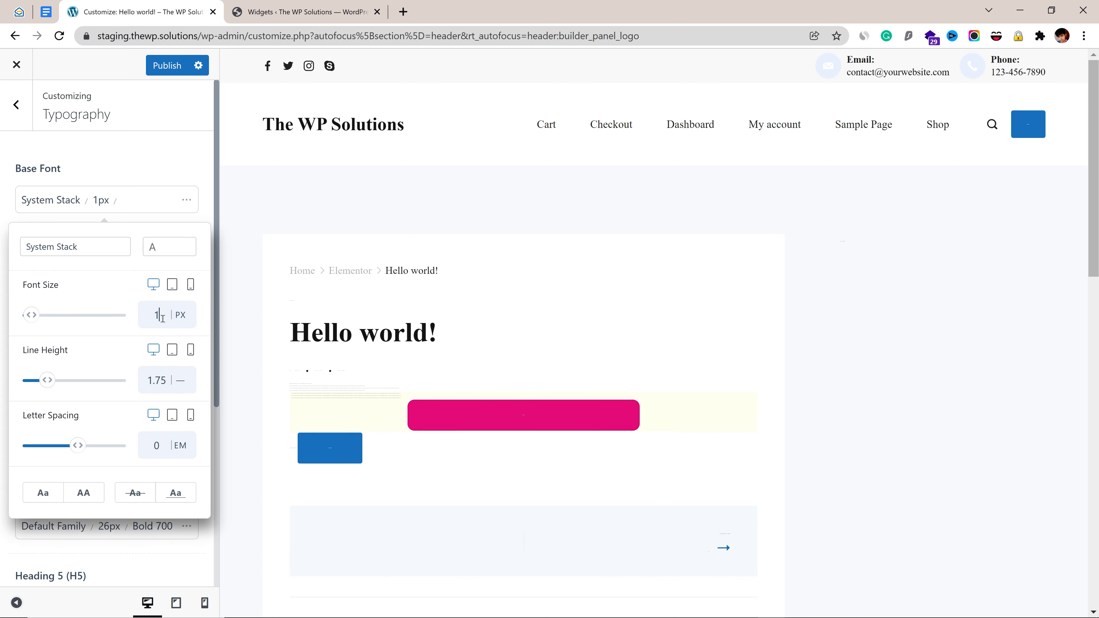
text(8)
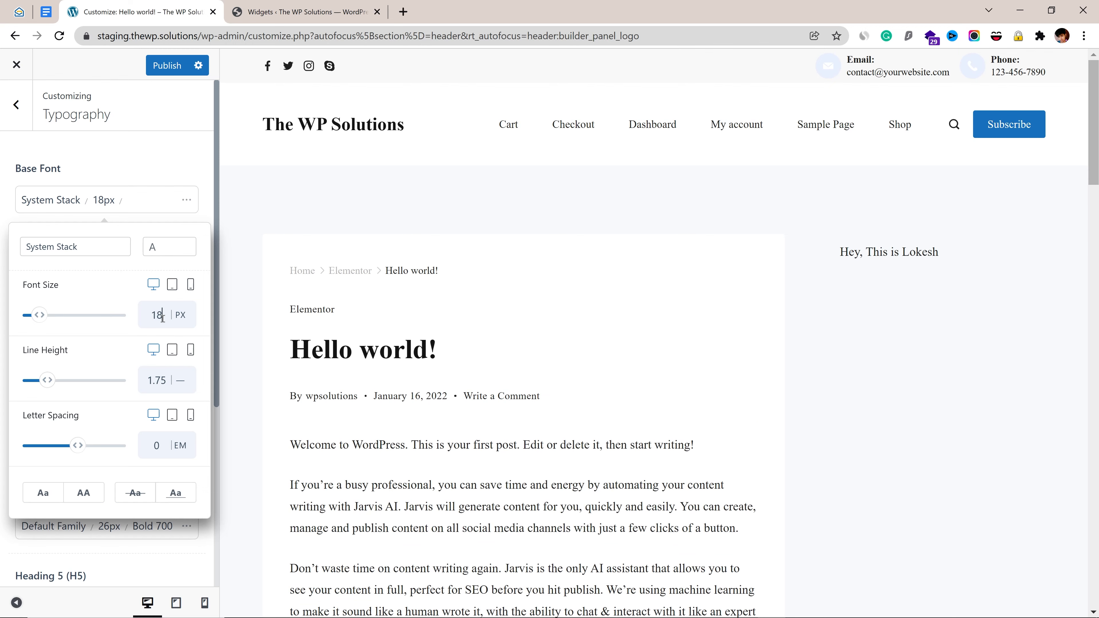
click(125, 173)
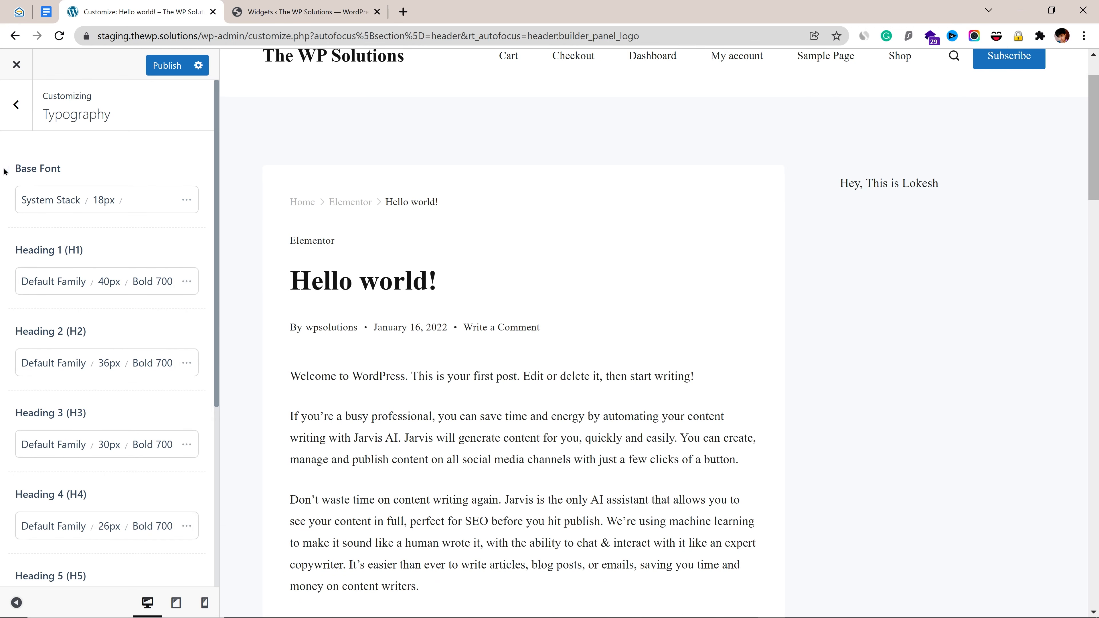
click(16, 105)
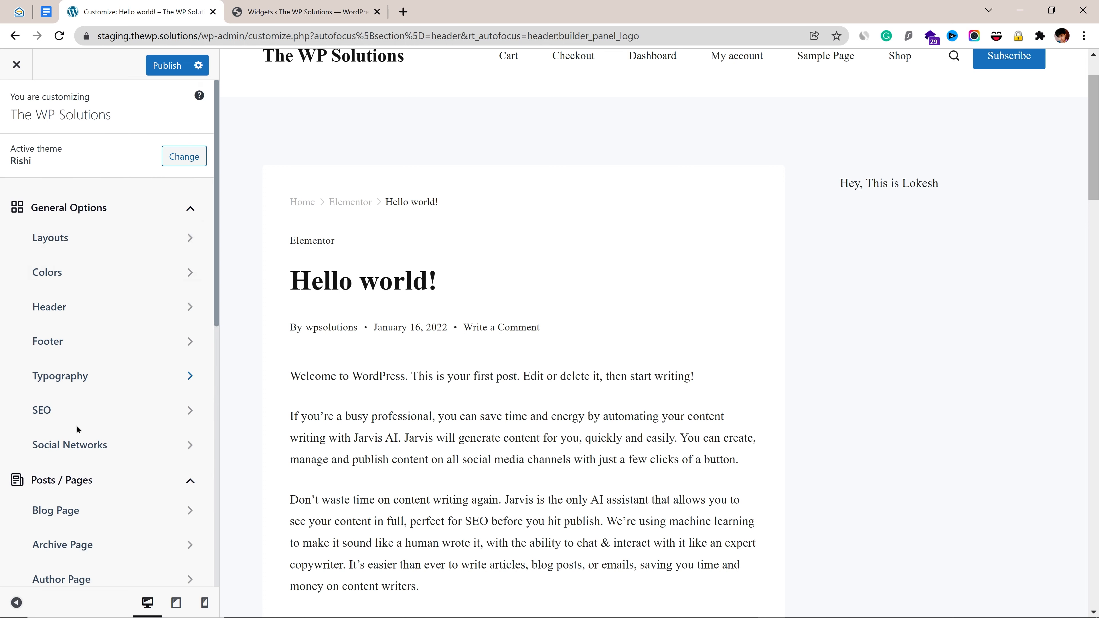
Open the SEO settings and review the breadcrumb position choices and the breadcrumb design options.
click(104, 410)
click(24, 107)
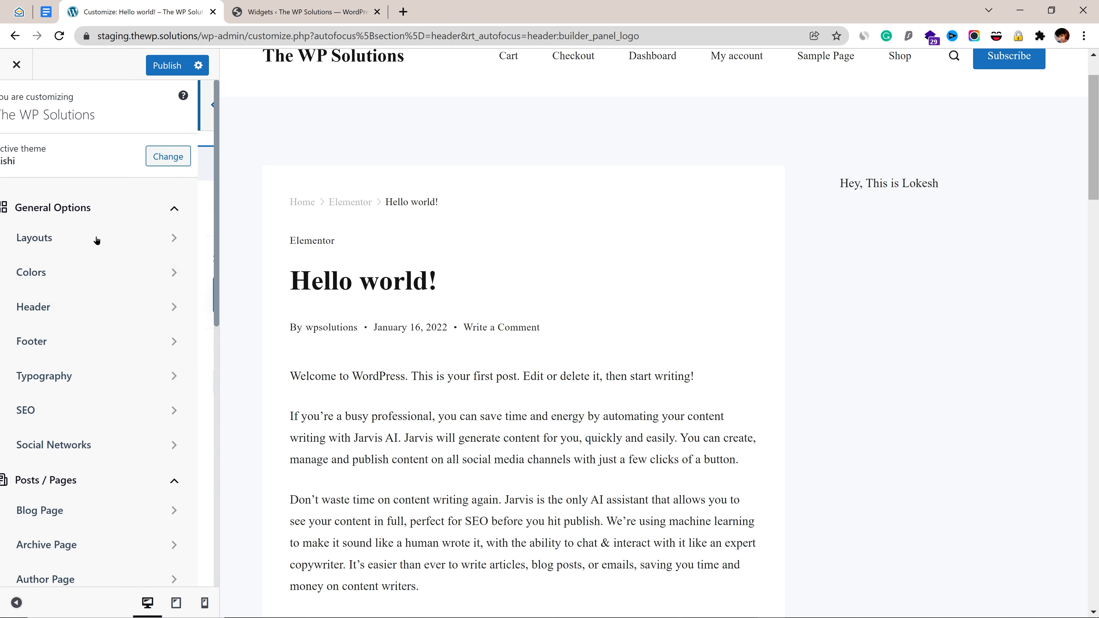
click(113, 375)
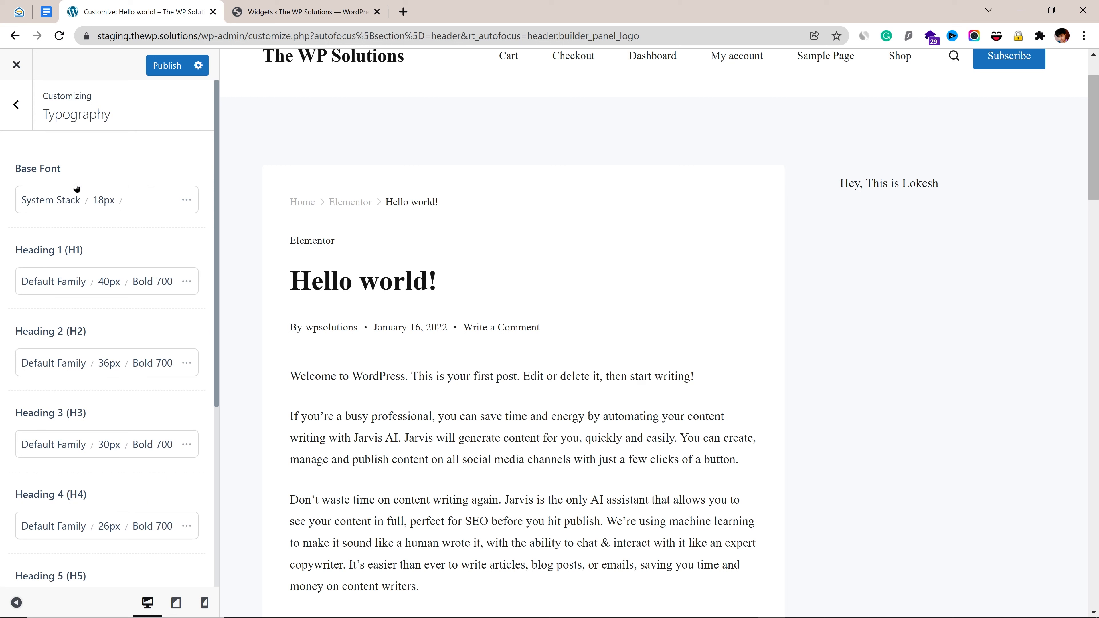
click(24, 118)
click(94, 410)
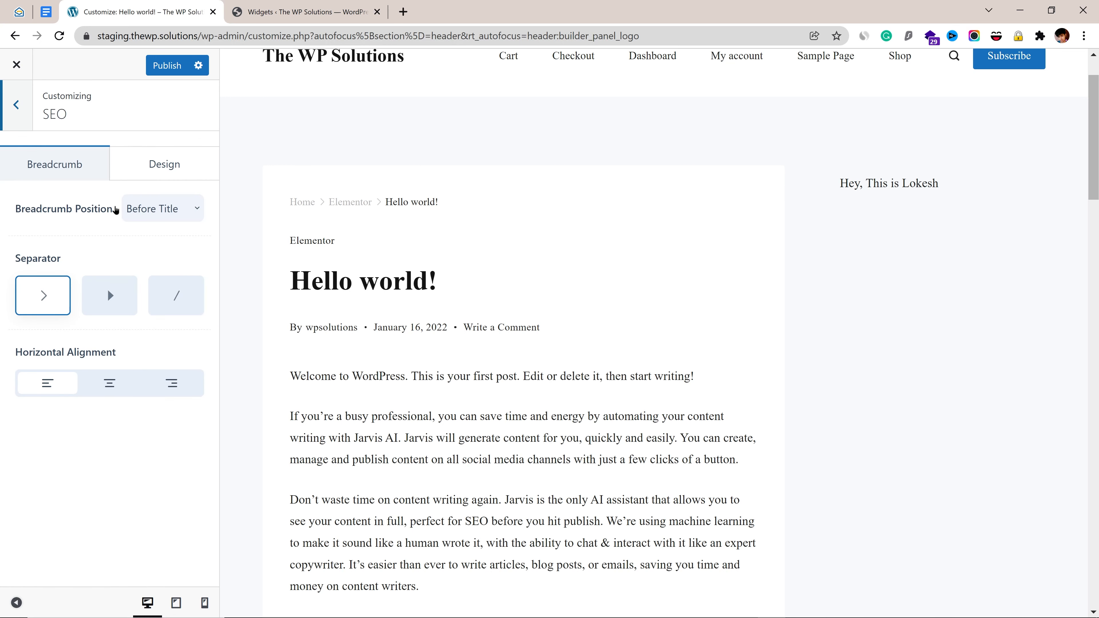
click(161, 211)
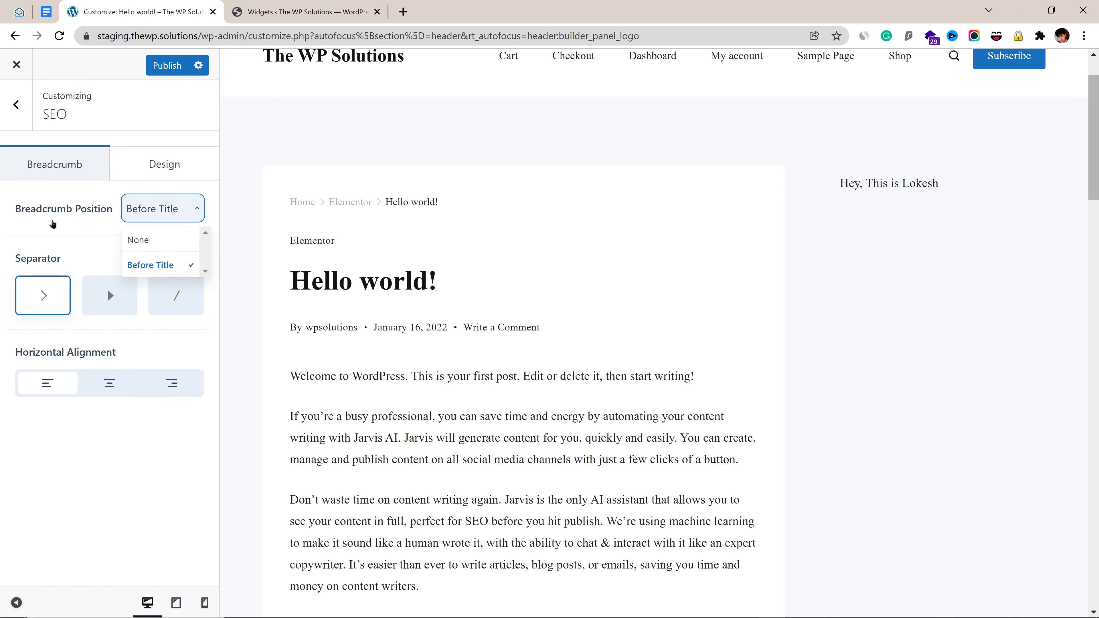
click(157, 266)
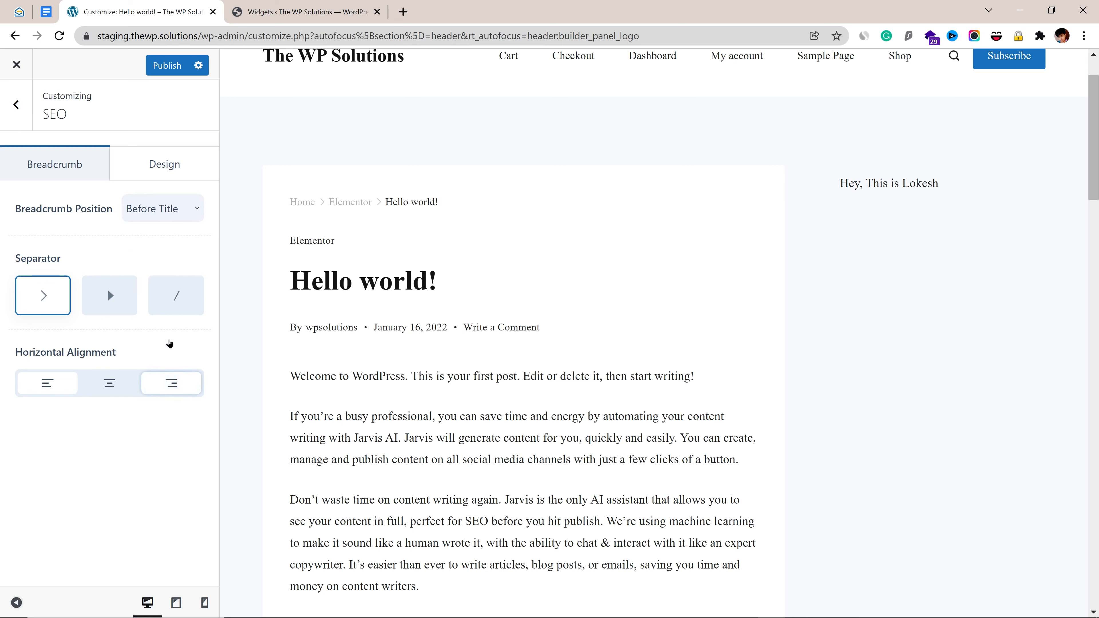
click(174, 163)
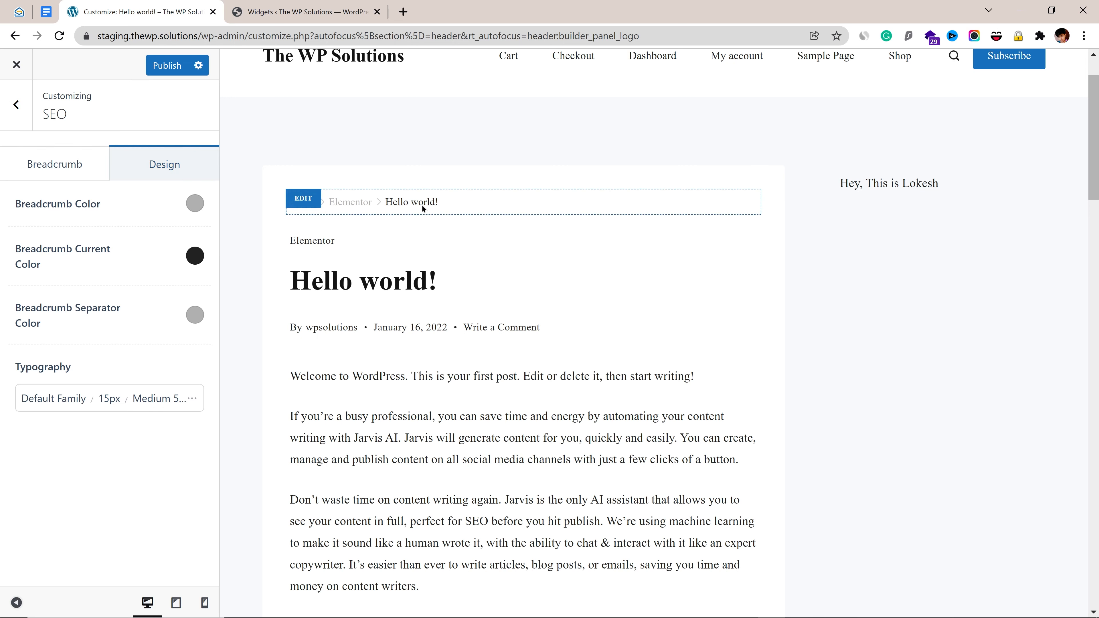
click(64, 171)
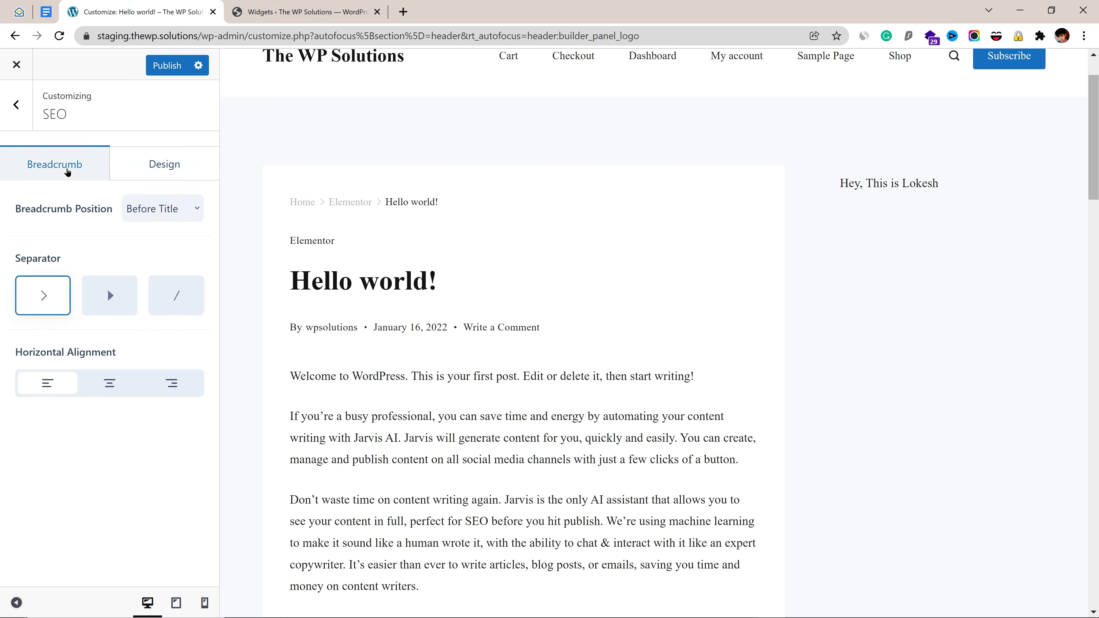
Change the breadcrumb separator to the solid triangle and center the breadcrumb's horizontal alignment.
click(111, 294)
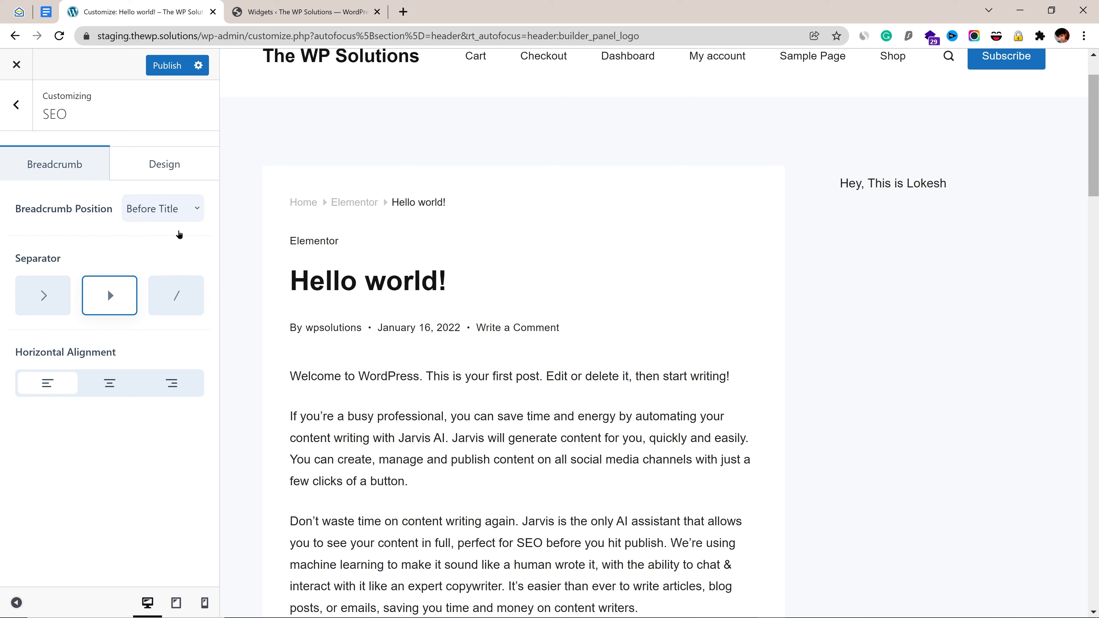
click(173, 209)
click(130, 386)
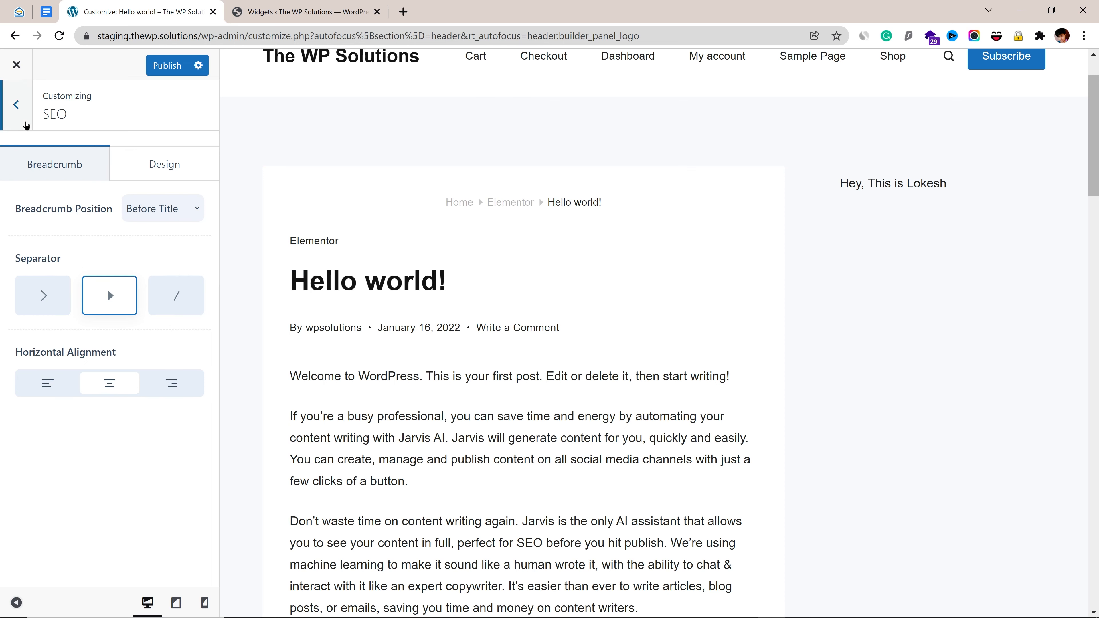
click(26, 126)
Open the Social Networks settings briefly and return to the main Customizer options.
scroll(112, 433, down, 5)
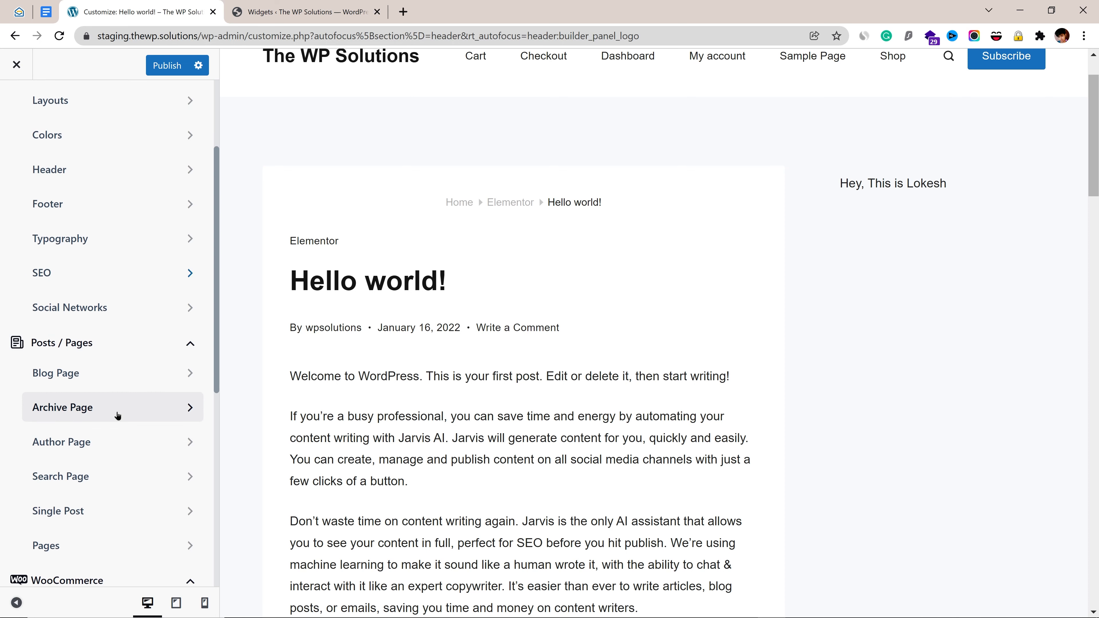
click(109, 306)
click(17, 103)
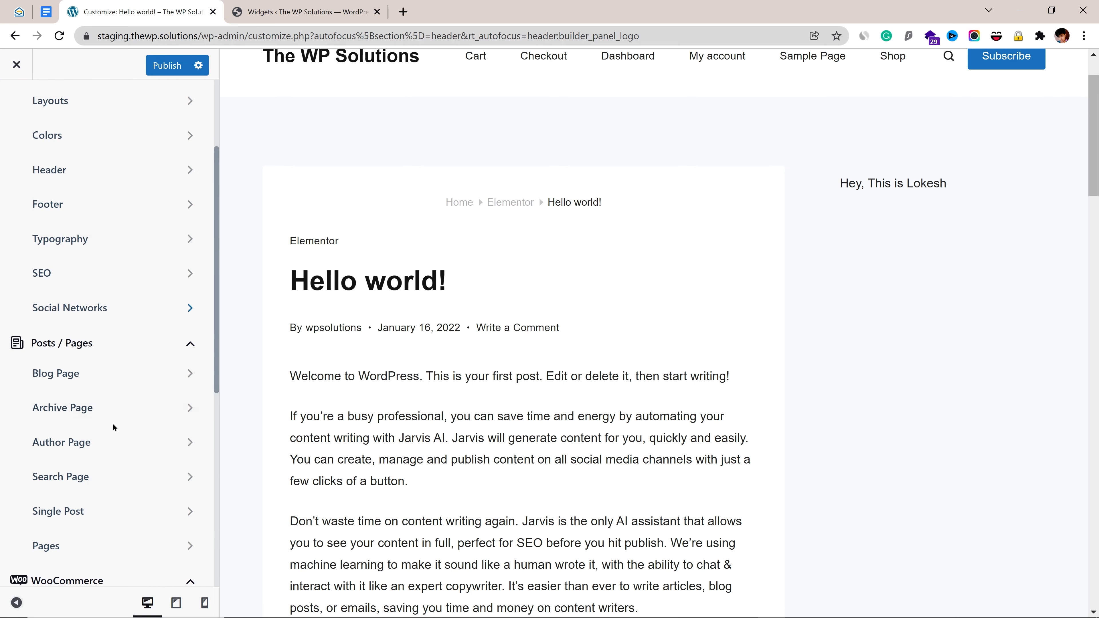
Set the Blog Page layout to Masonry Grid and preview the posts in the Elementor category.
scroll(112, 426, down, 3)
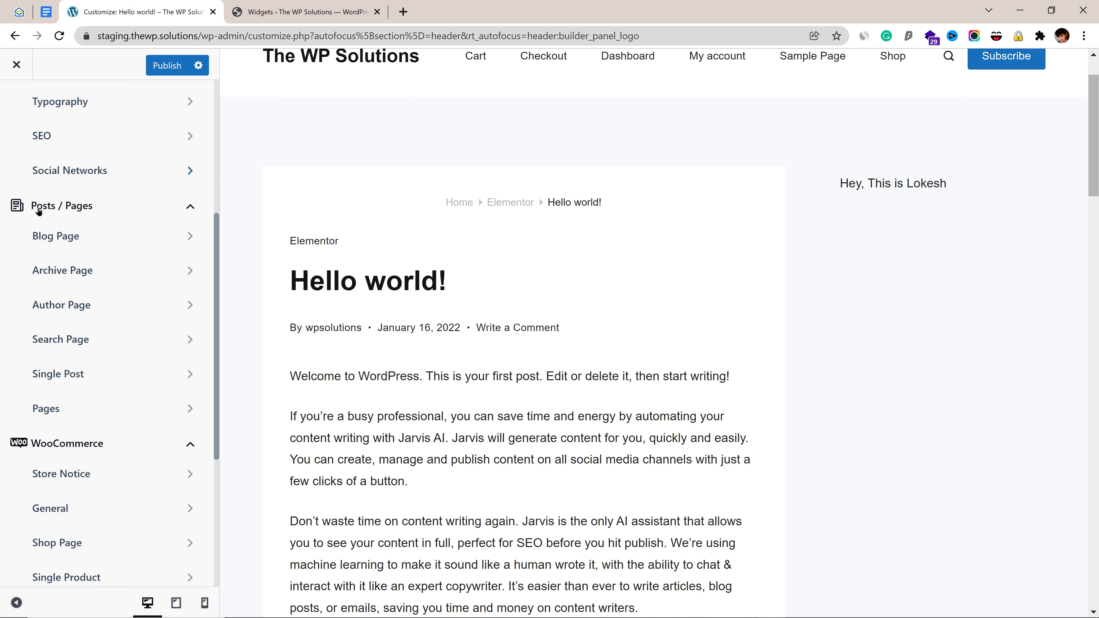
click(139, 236)
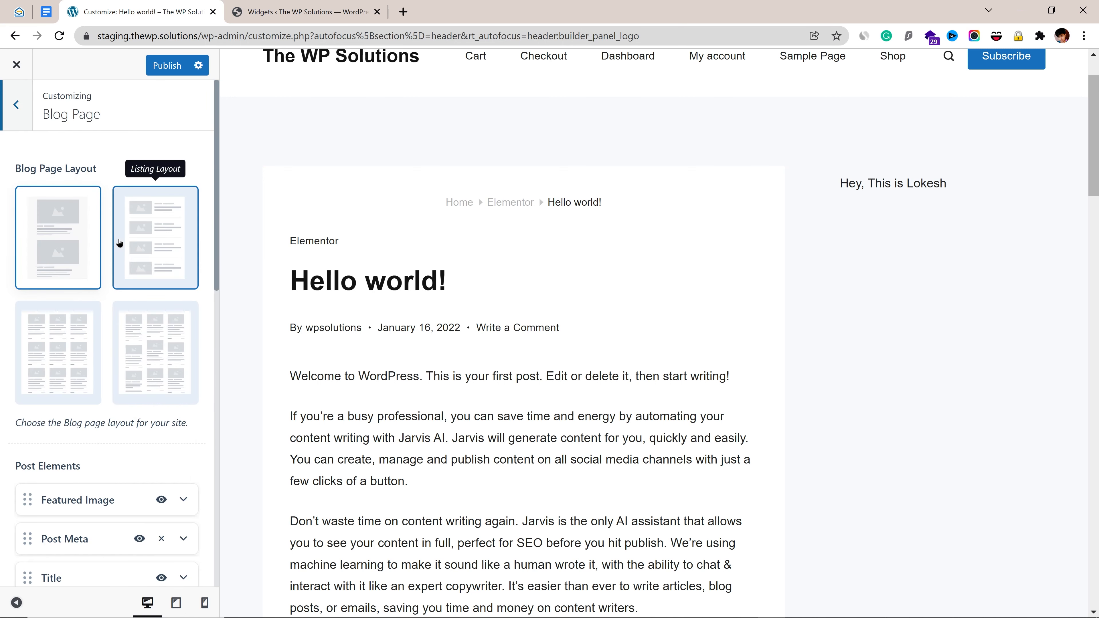
click(122, 370)
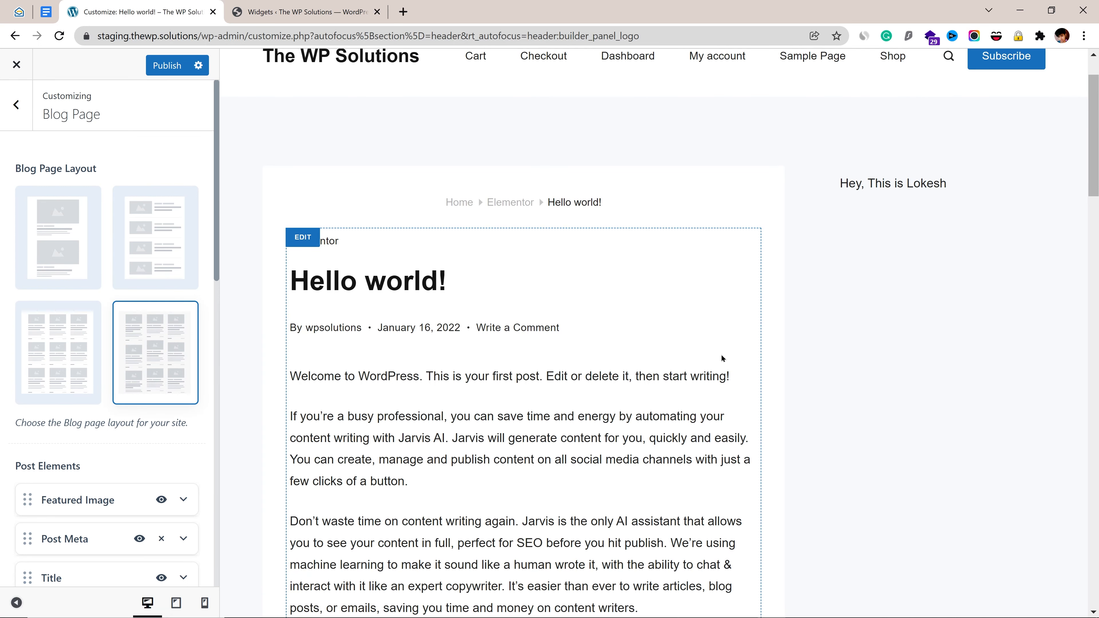
click(508, 207)
scroll(718, 303, down, 5)
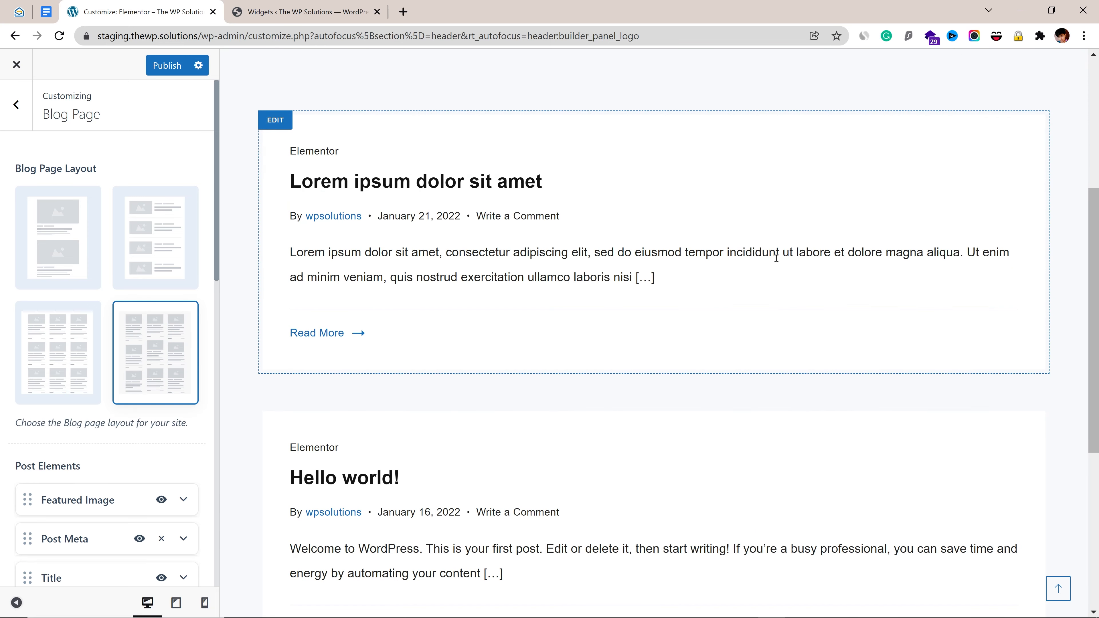
scroll(774, 300, down, 3)
scroll(385, 347, up, 1)
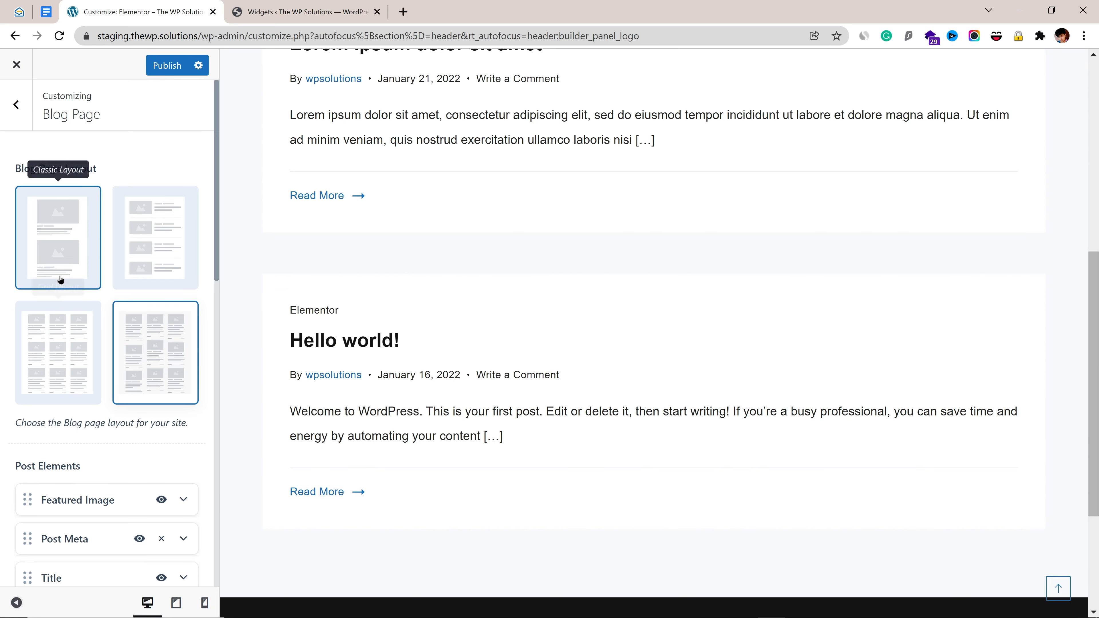
Switch the Blog Page to the Listing Layout and choose the right sidebar for its sidebar layout.
click(194, 254)
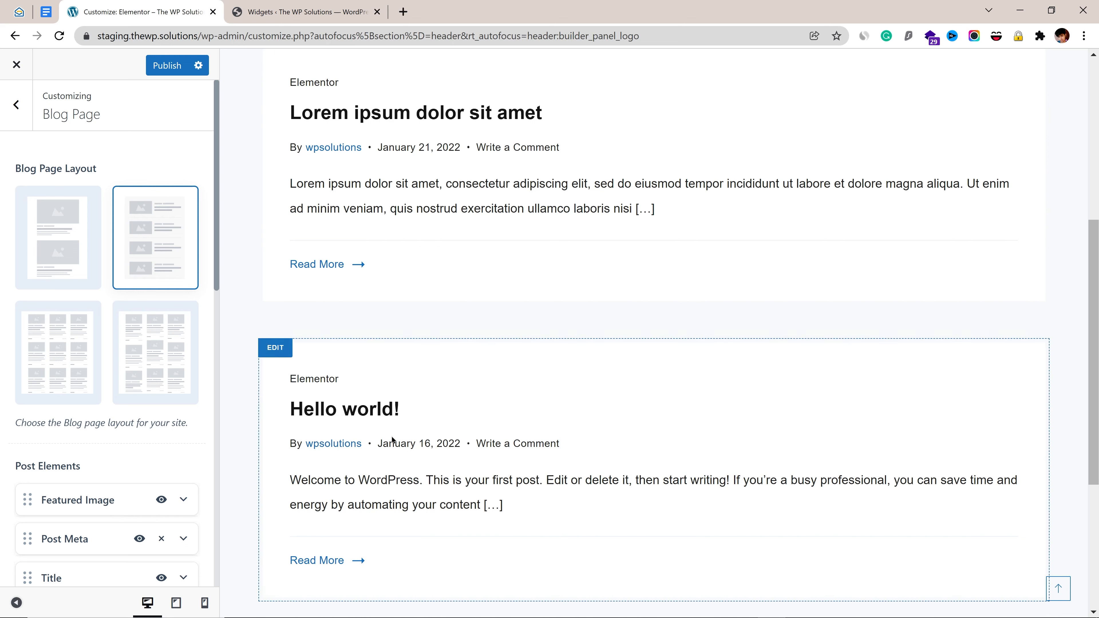
scroll(277, 355, down, 4)
scroll(57, 381, down, 5)
scroll(130, 449, down, 3)
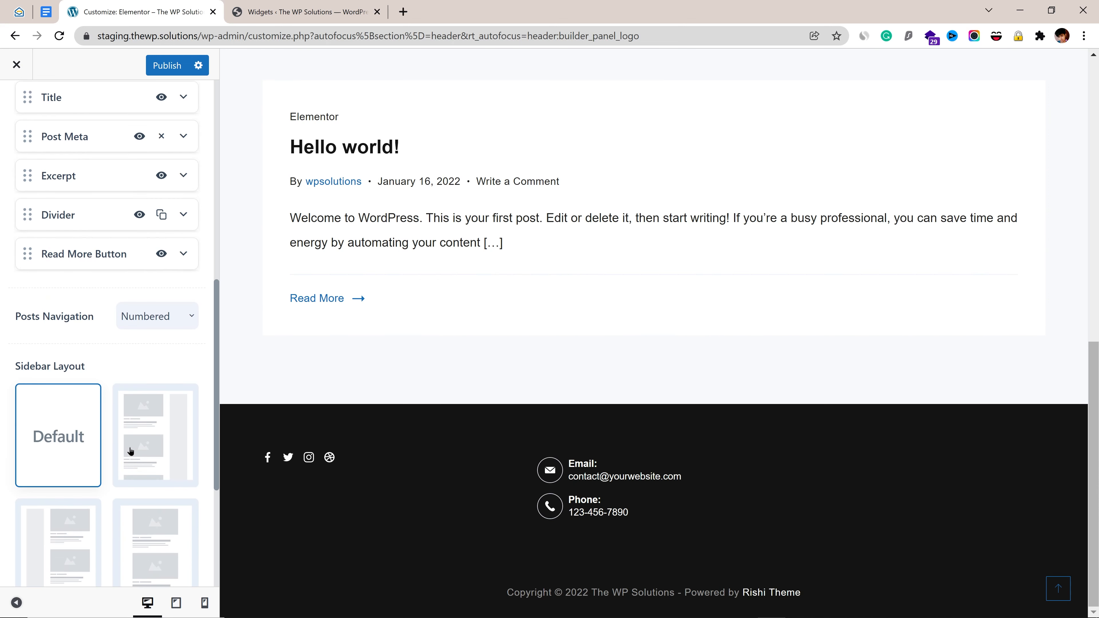
click(167, 463)
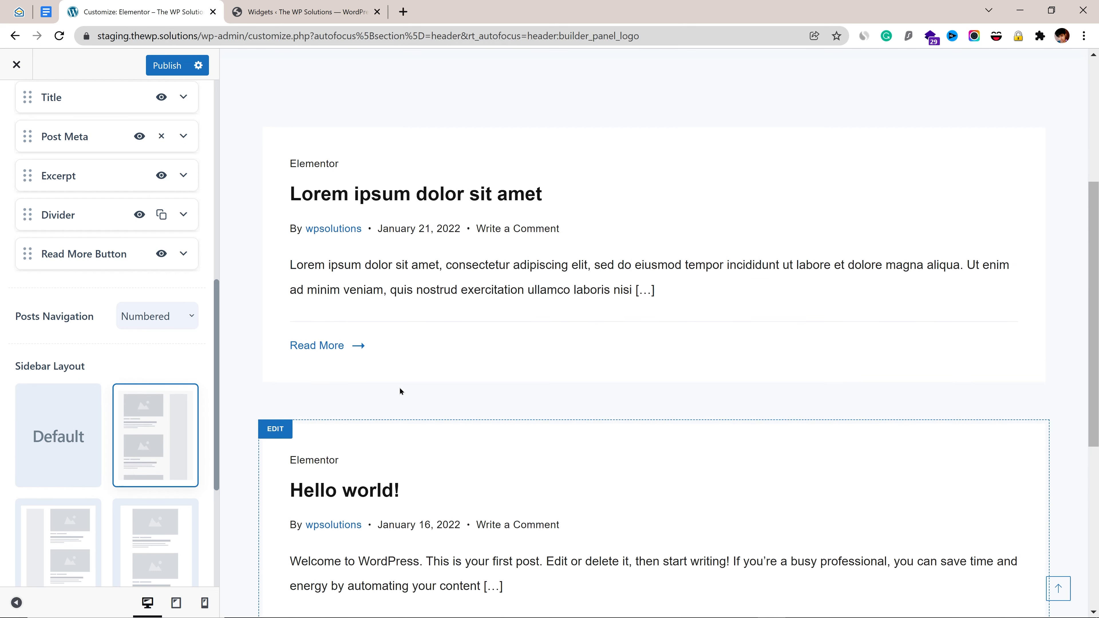
Review the Blog Container choices, look over the Blog Page settings again, and return to the main Customizer options.
scroll(169, 485, down, 4)
click(159, 437)
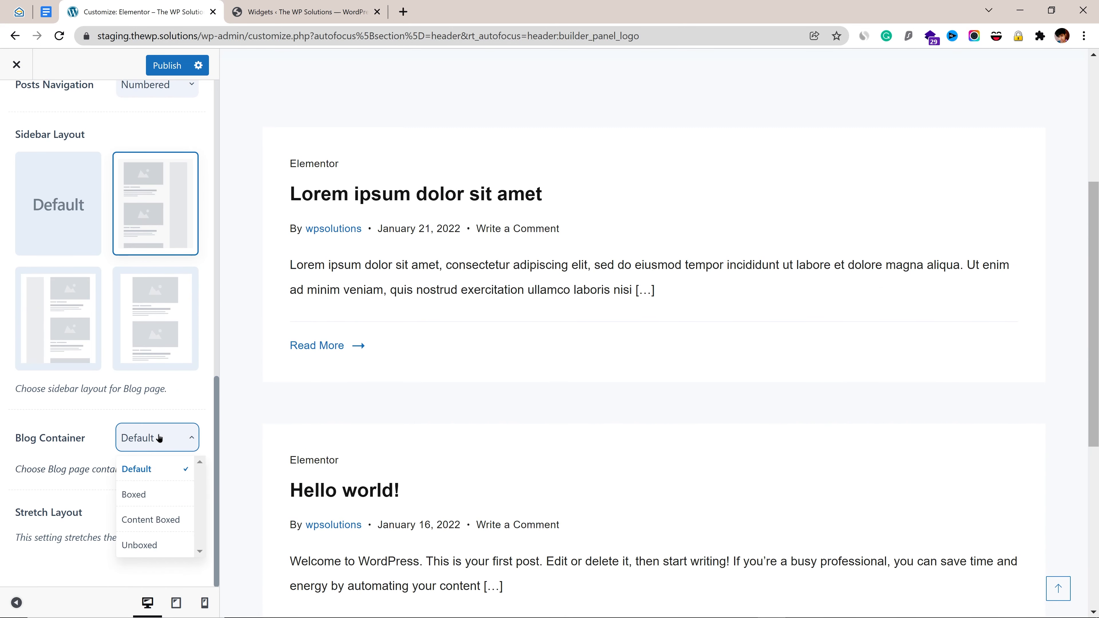
click(83, 472)
scroll(118, 471, up, 10)
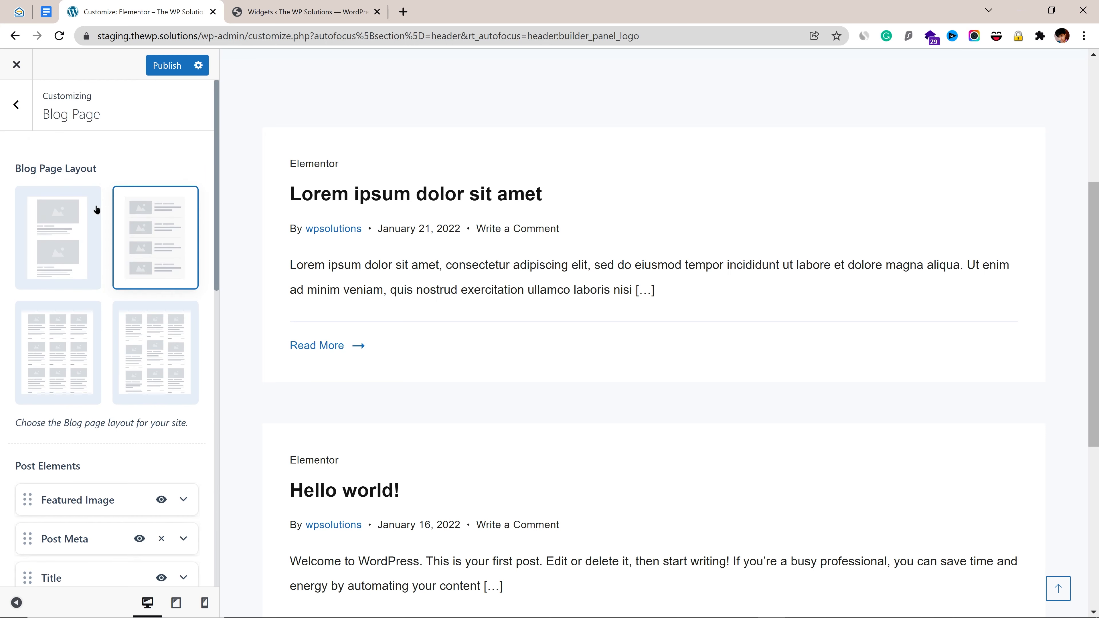
click(12, 110)
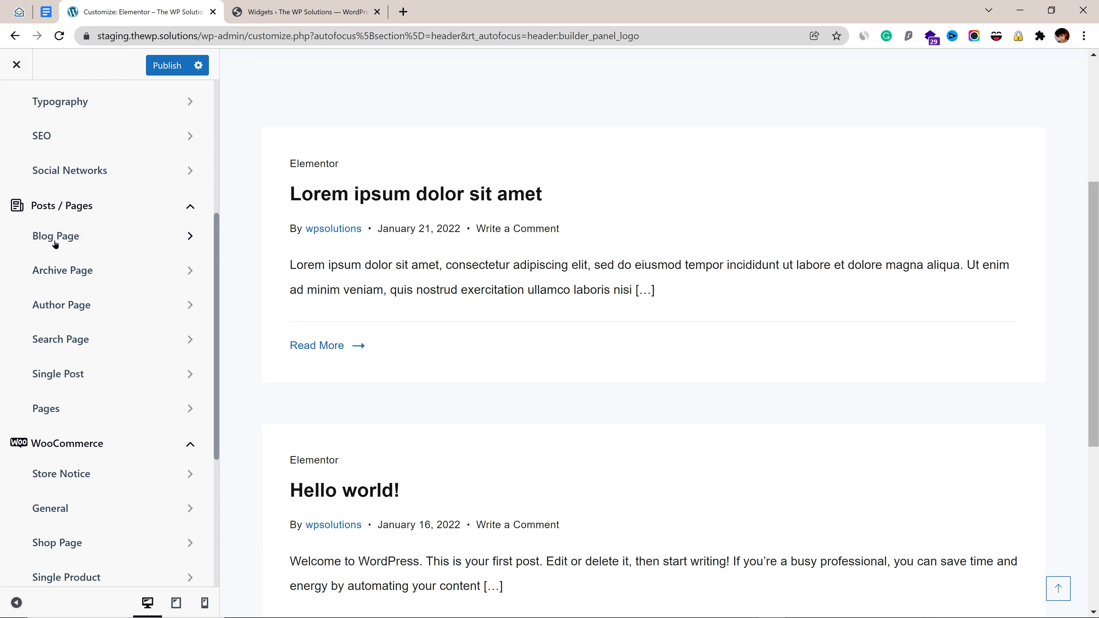
click(115, 244)
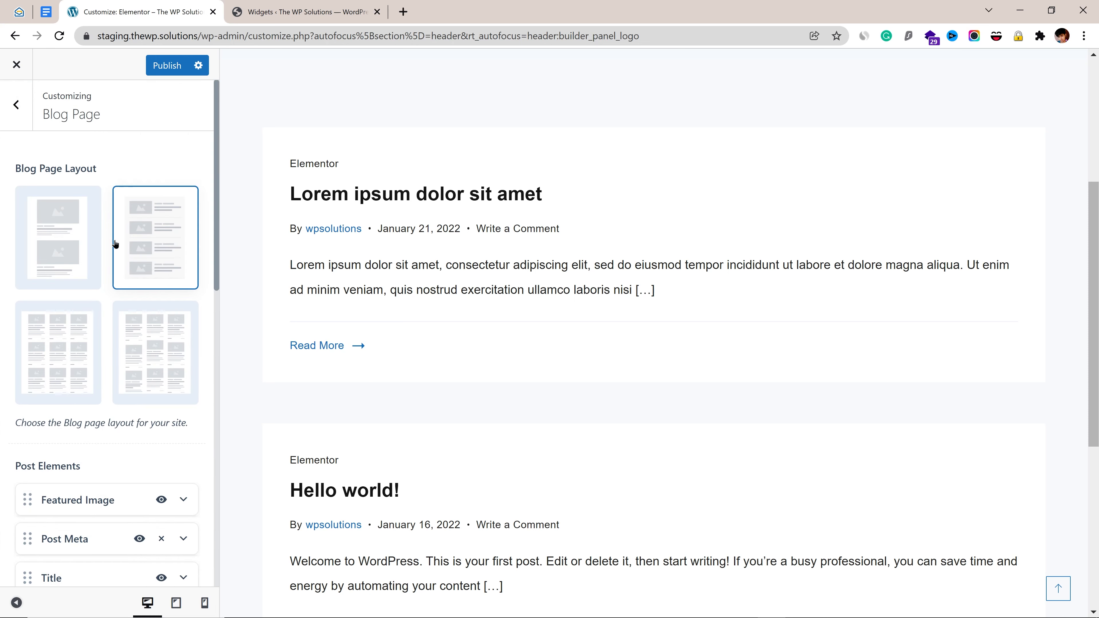
click(14, 126)
Set the Archive Page layout to Masonry Grid with 3 posts per row and view the result in the preview.
click(82, 272)
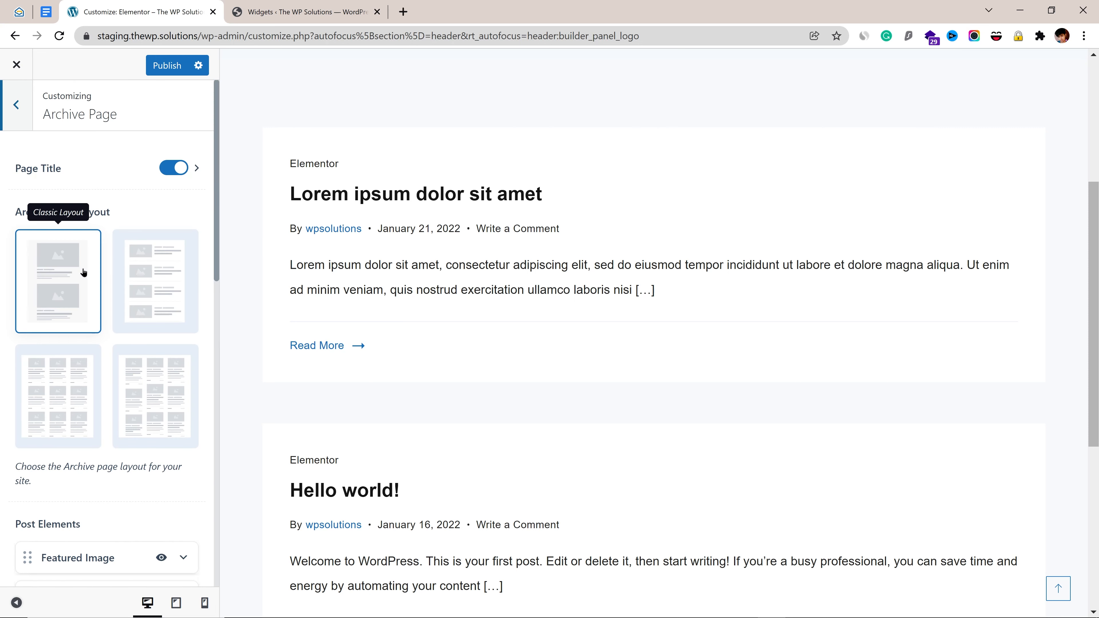
click(155, 410)
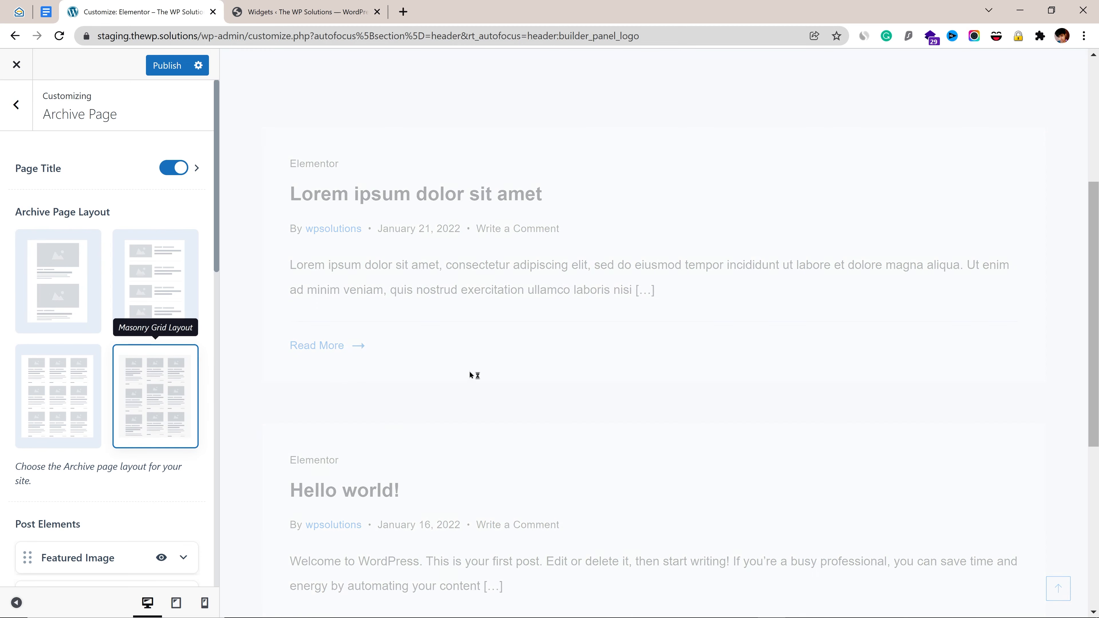
scroll(172, 453, down, 2)
scroll(171, 453, down, 10)
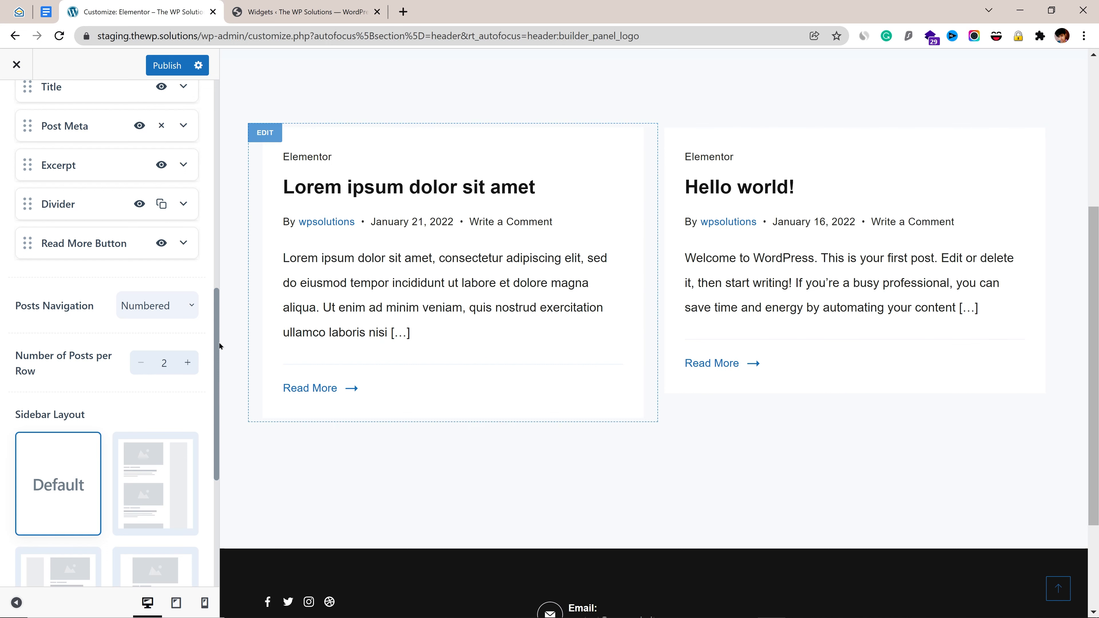
click(188, 362)
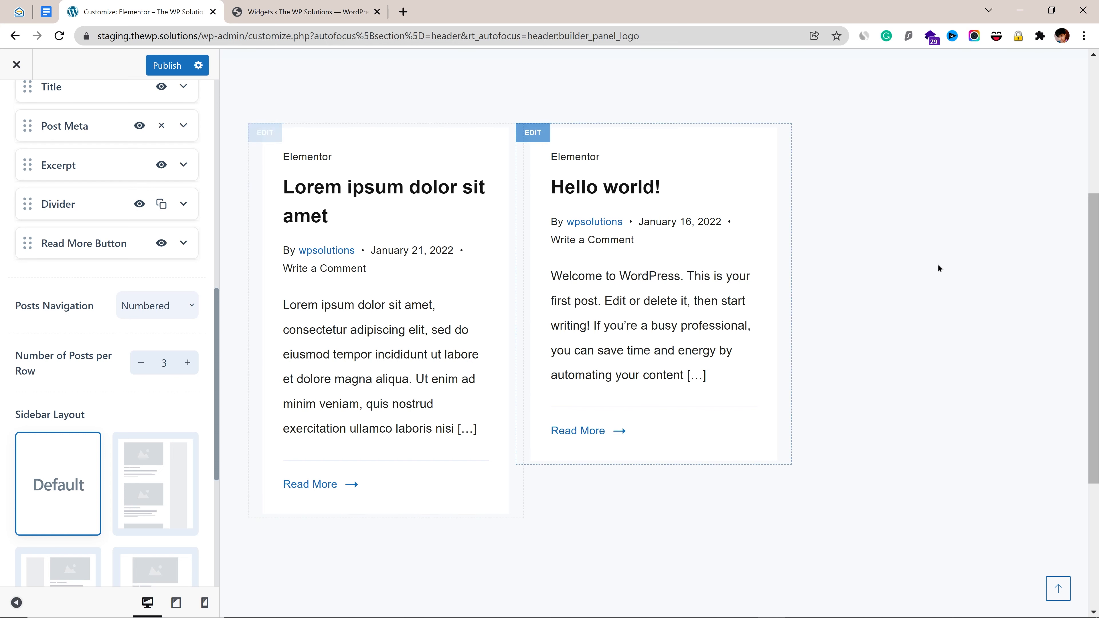
drag(1095, 339, 1095, 282)
Check the Archive Container choices without changing them and enable Stretch Layout for the Archive Page.
scroll(127, 458, down, 5)
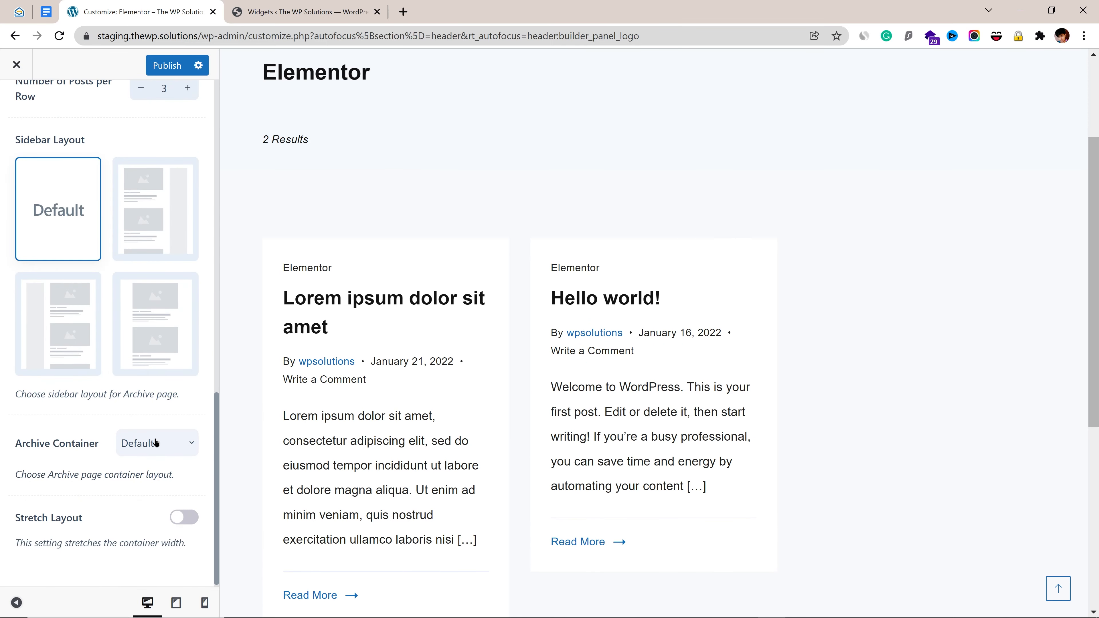
click(159, 451)
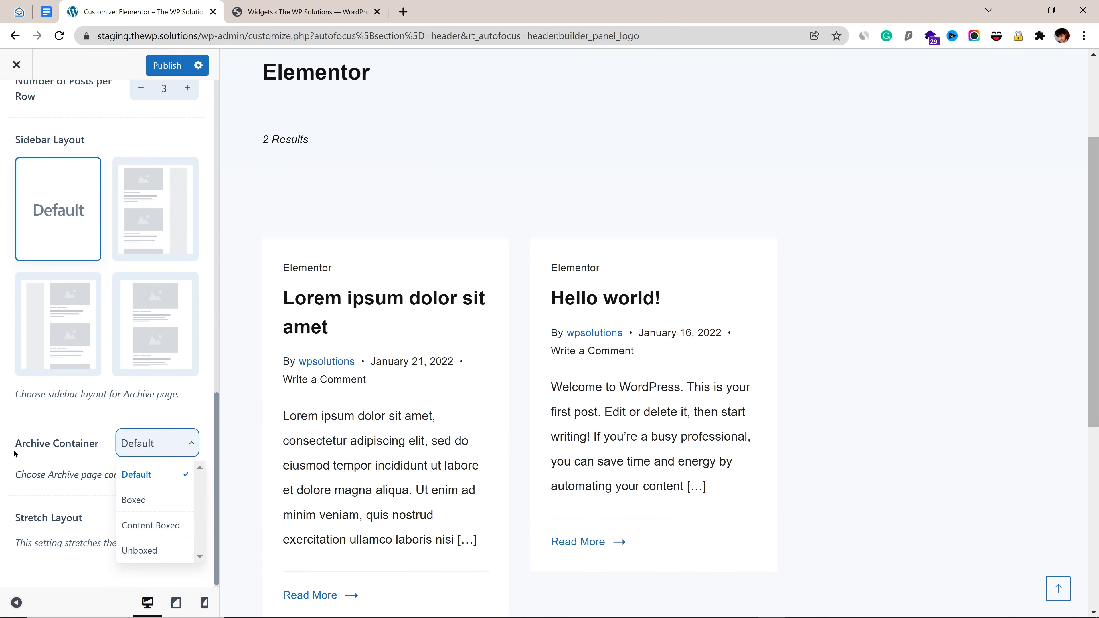
click(69, 493)
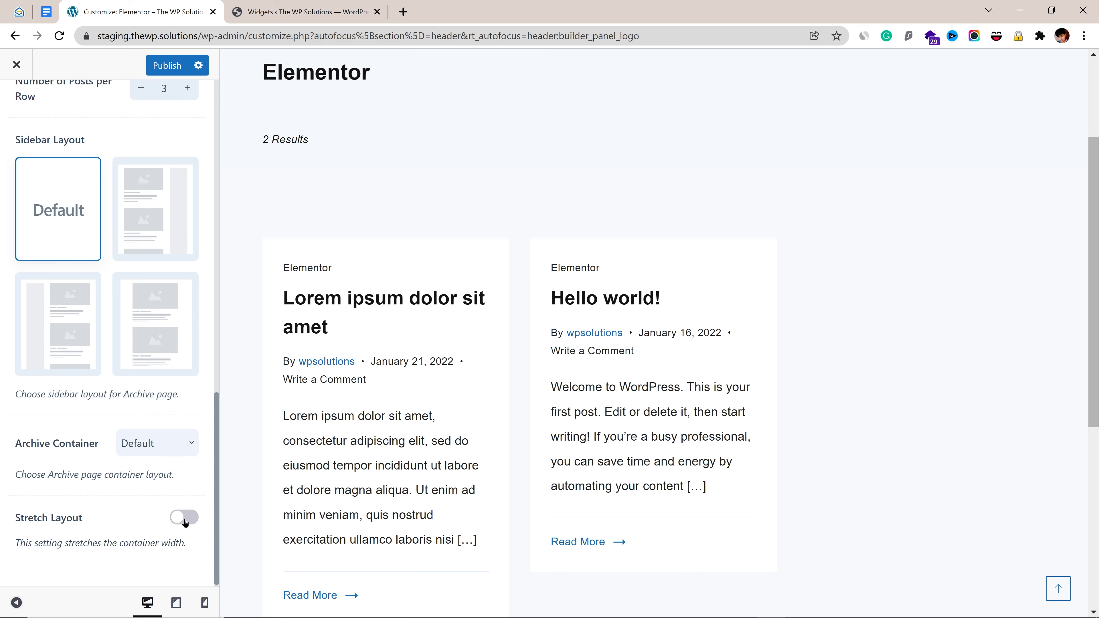
click(185, 518)
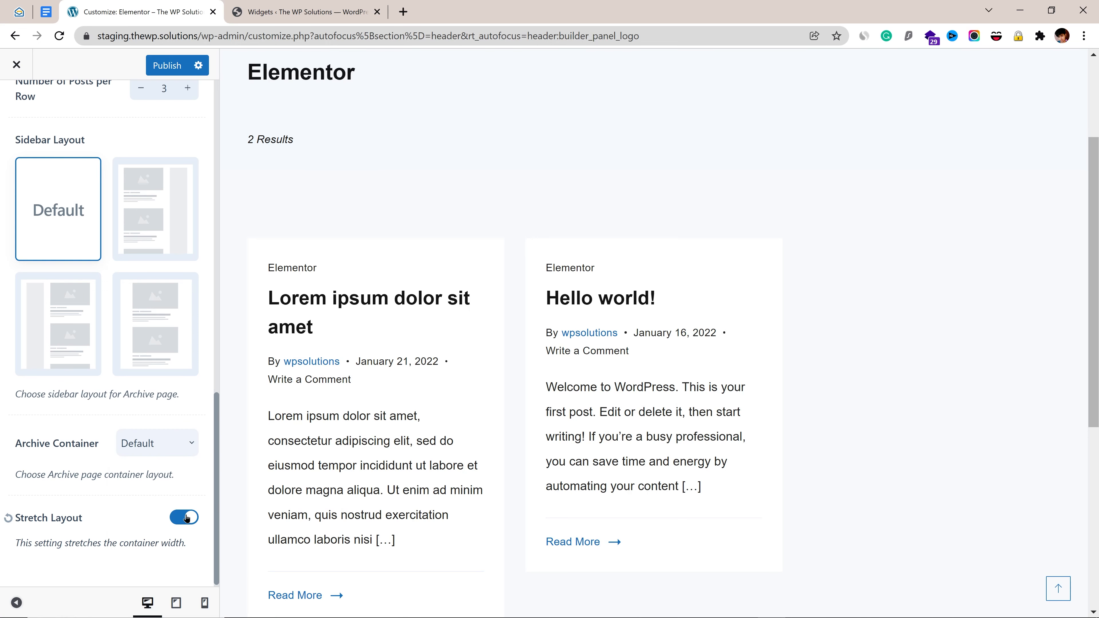
Turn off Stretch Layout for the Archive Page and review its layout choices alongside the posts in the preview.
click(185, 518)
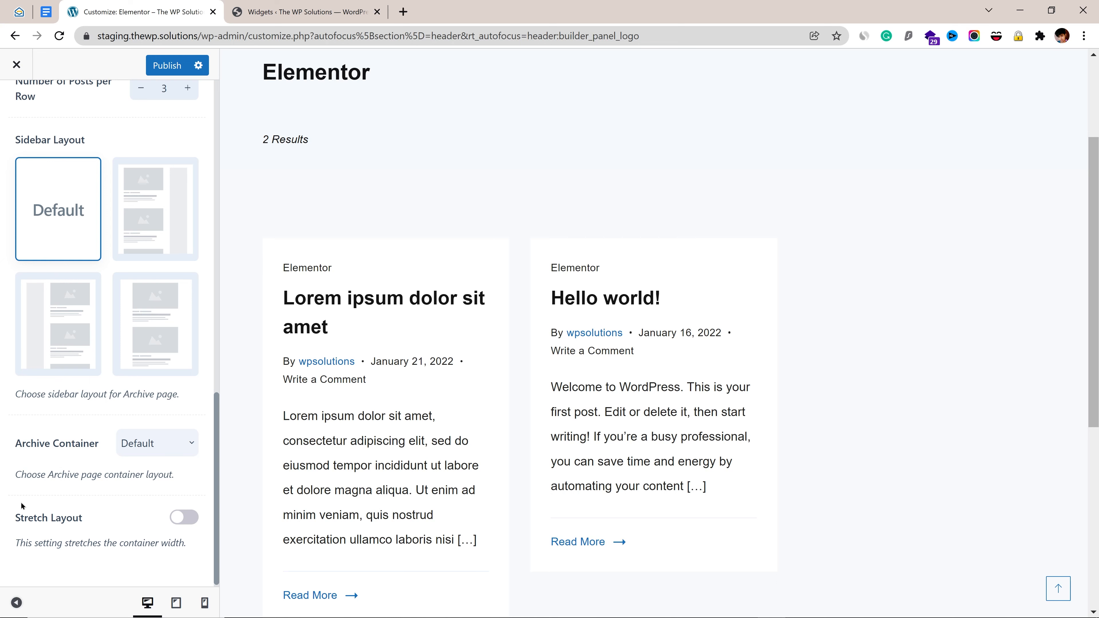
scroll(22, 505, up, 15)
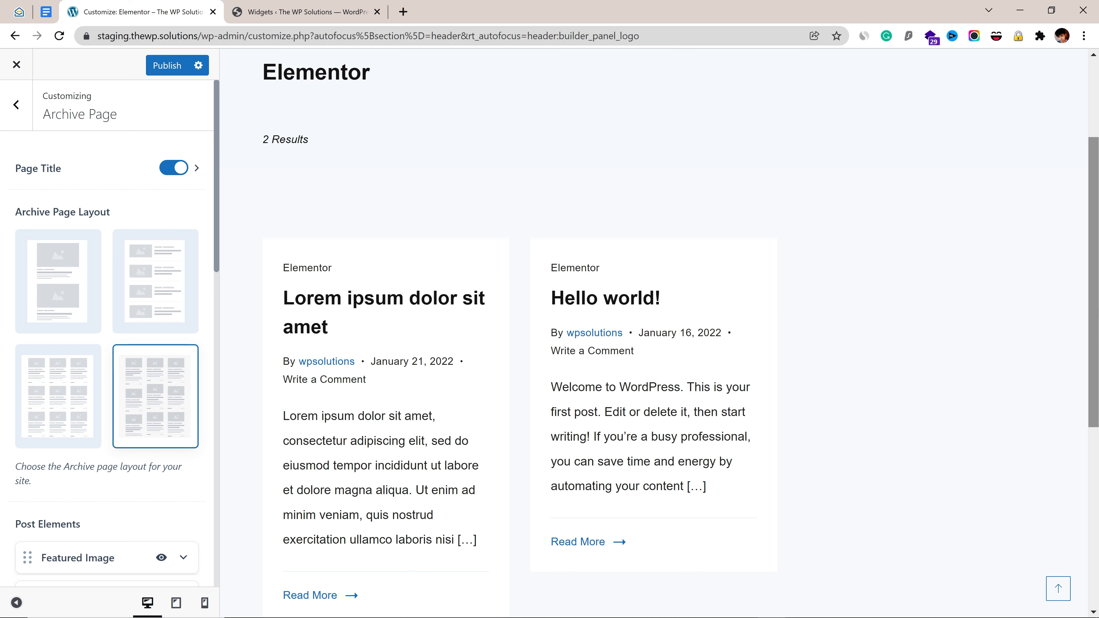
scroll(947, 347, up, 1)
scroll(520, 262, up, 3)
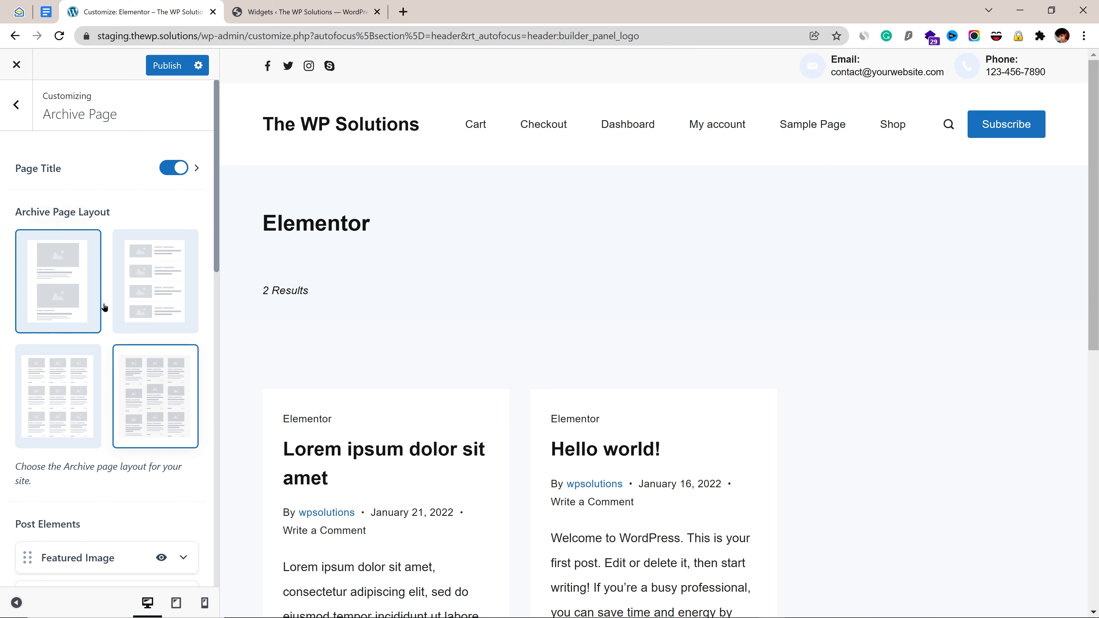
scroll(146, 305, down, 6)
scroll(146, 305, up, 6)
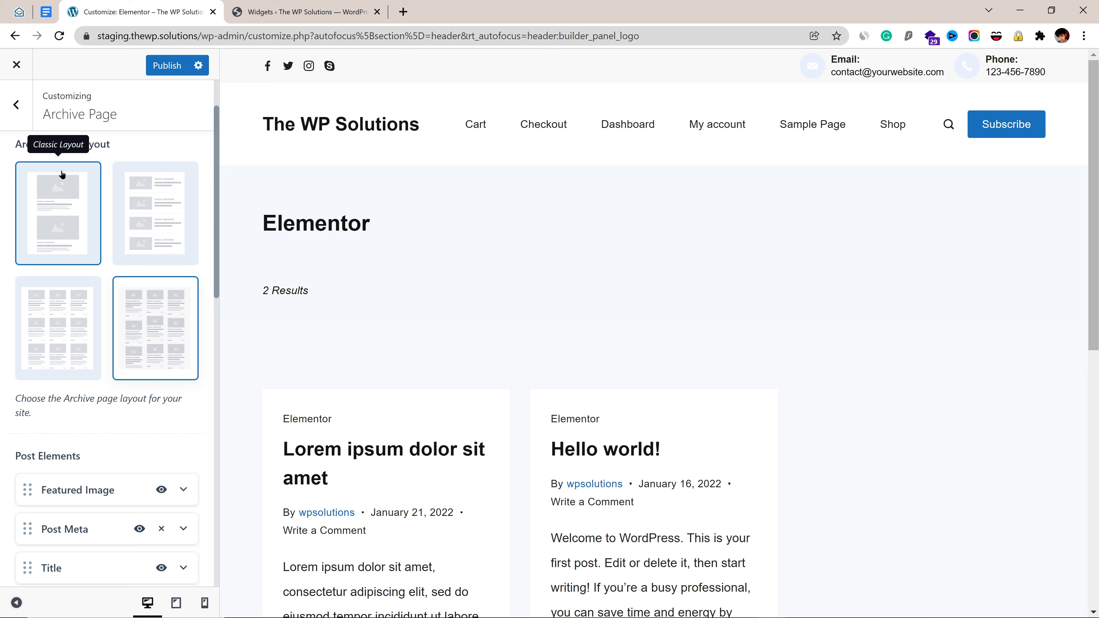
scroll(489, 488, down, 5)
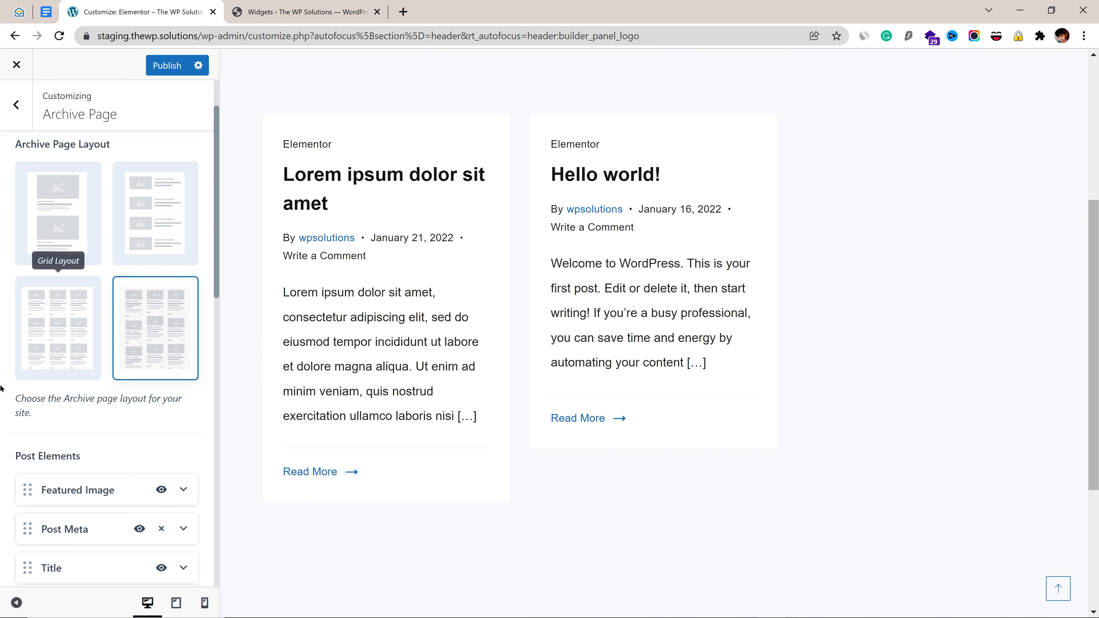
scroll(132, 341, down, 7)
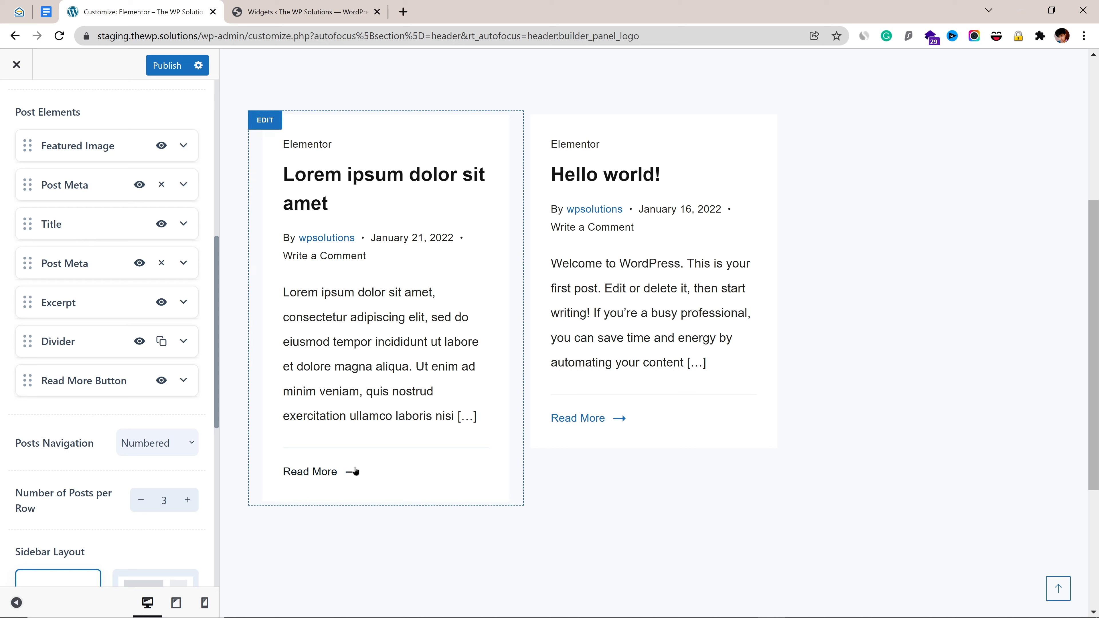
Hide the Read More Button element on the archive posts, show it again, and look over the remaining Archive Page settings.
click(161, 381)
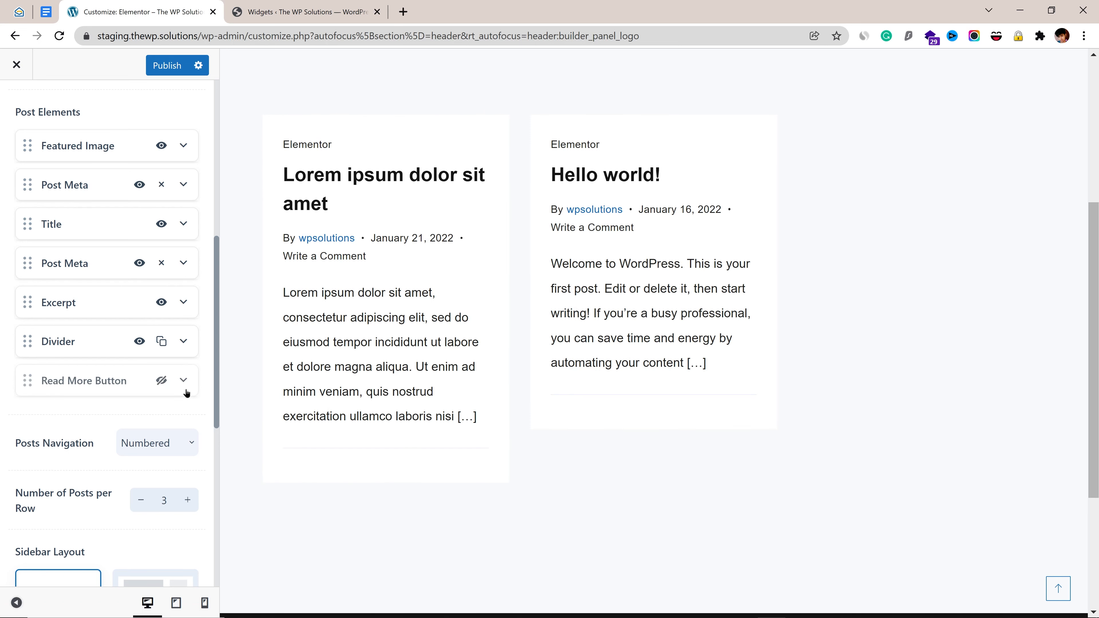
click(164, 380)
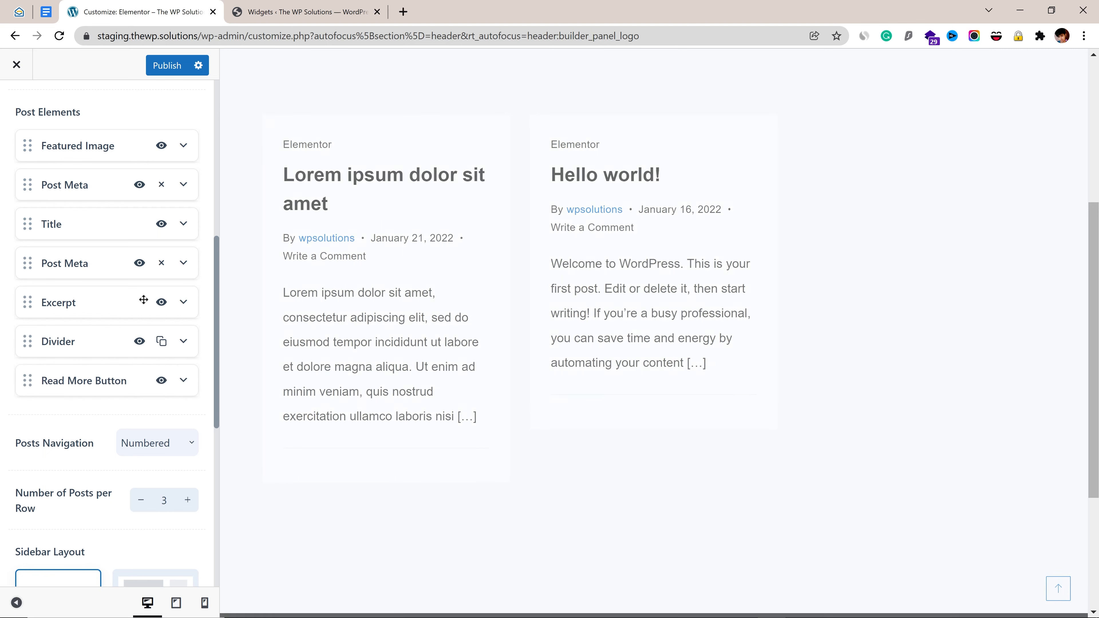
scroll(98, 236, down, 10)
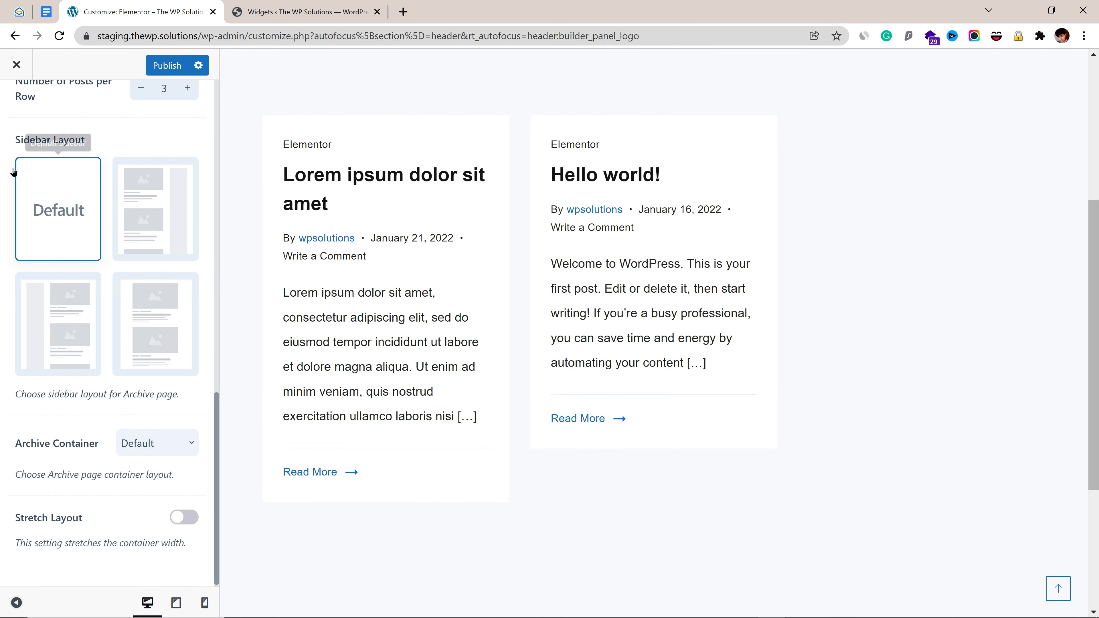
scroll(69, 272, up, 10)
Open the Author Page settings and examine the layout, post elements, posts navigation and sidebar options.
click(15, 106)
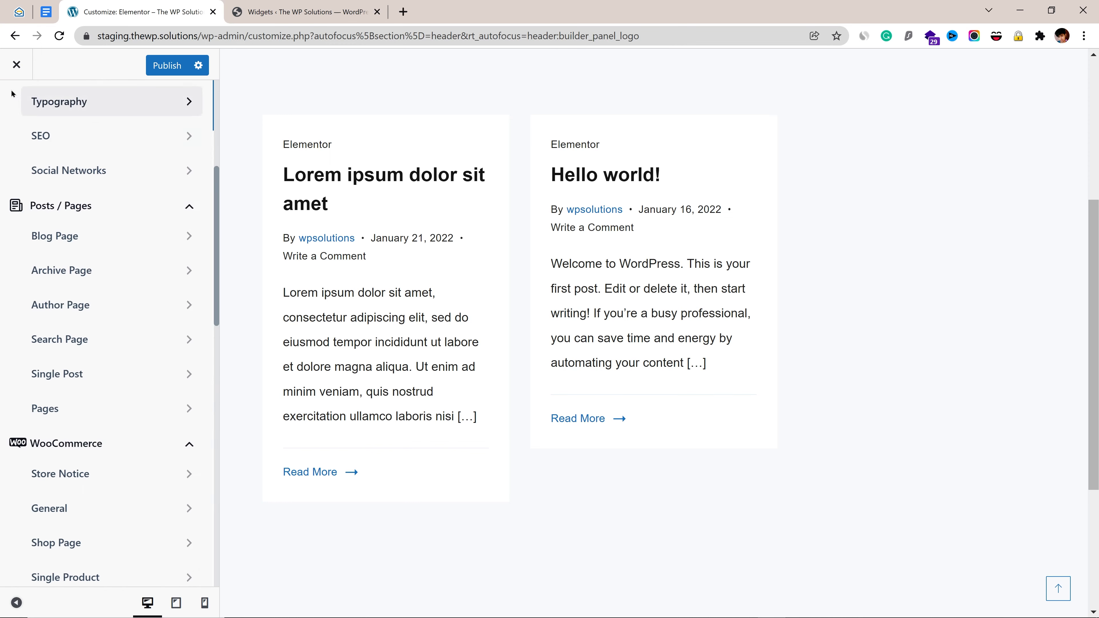
click(102, 312)
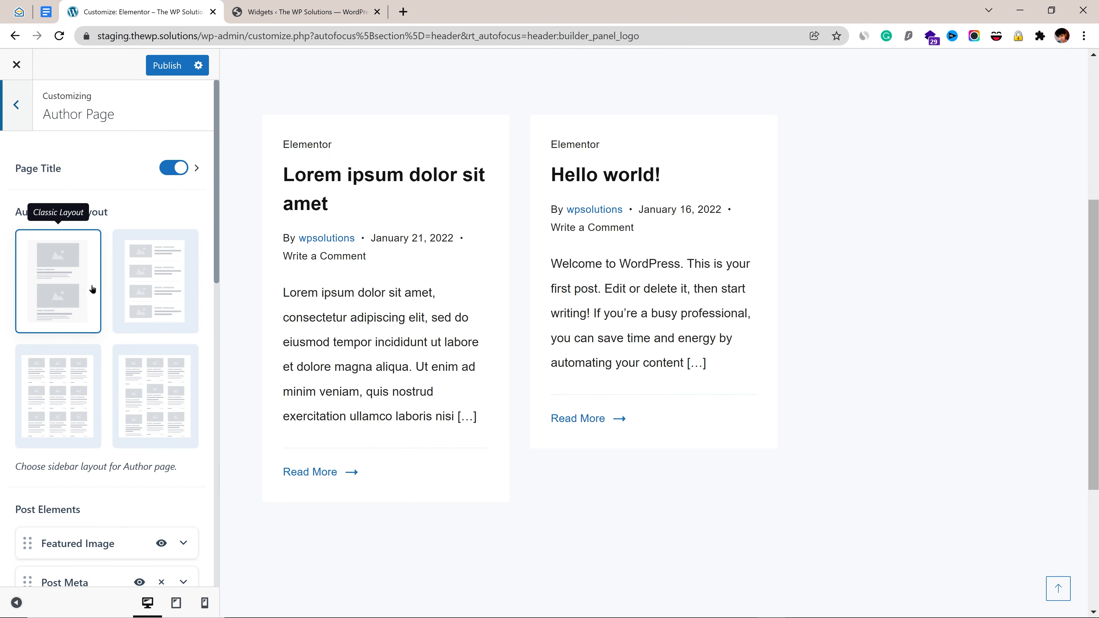
scroll(123, 274, down, 7)
scroll(186, 249, down, 5)
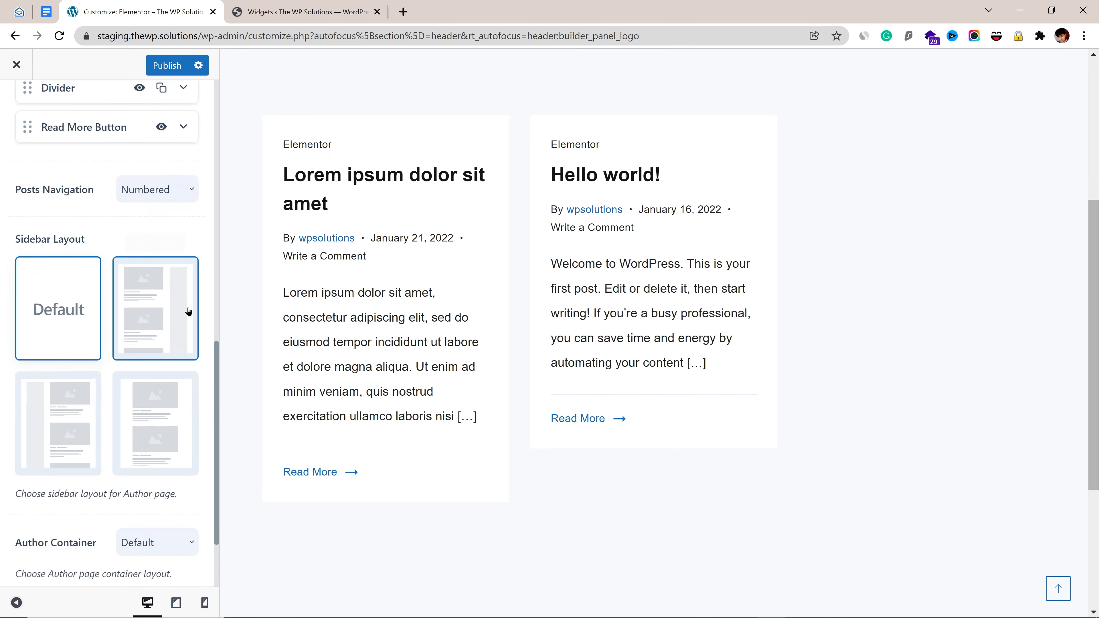
scroll(184, 310, up, 12)
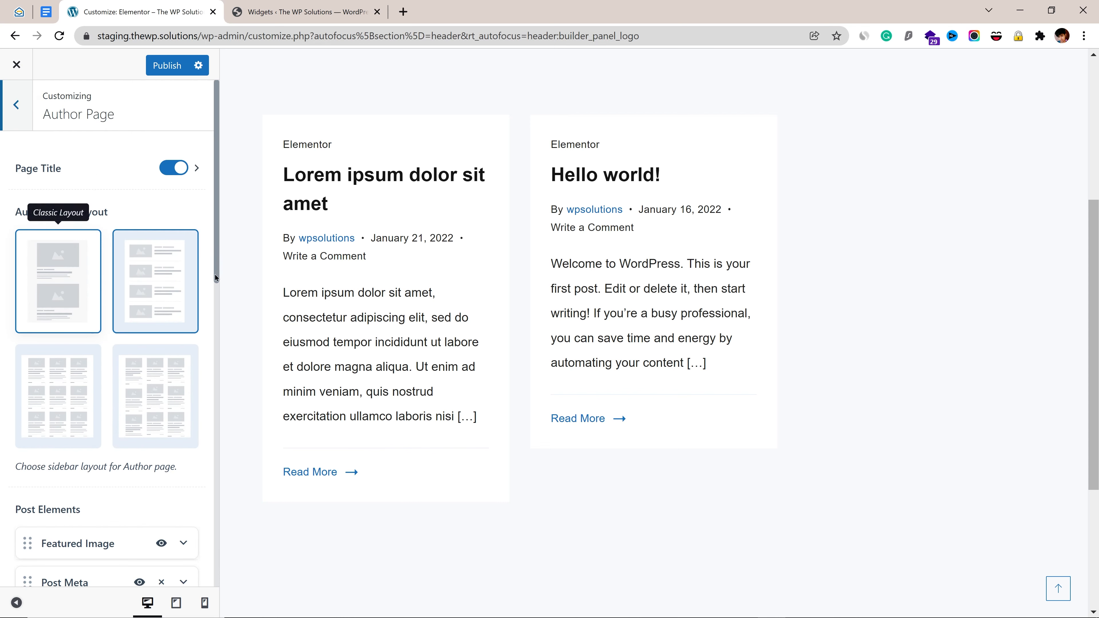
scroll(179, 327, down, 8)
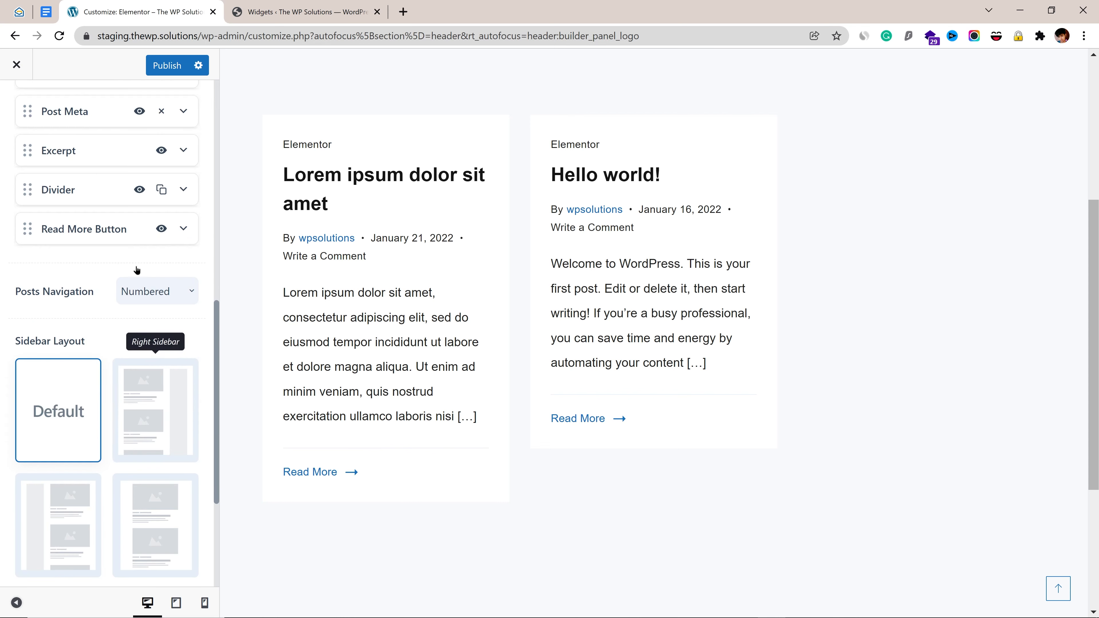
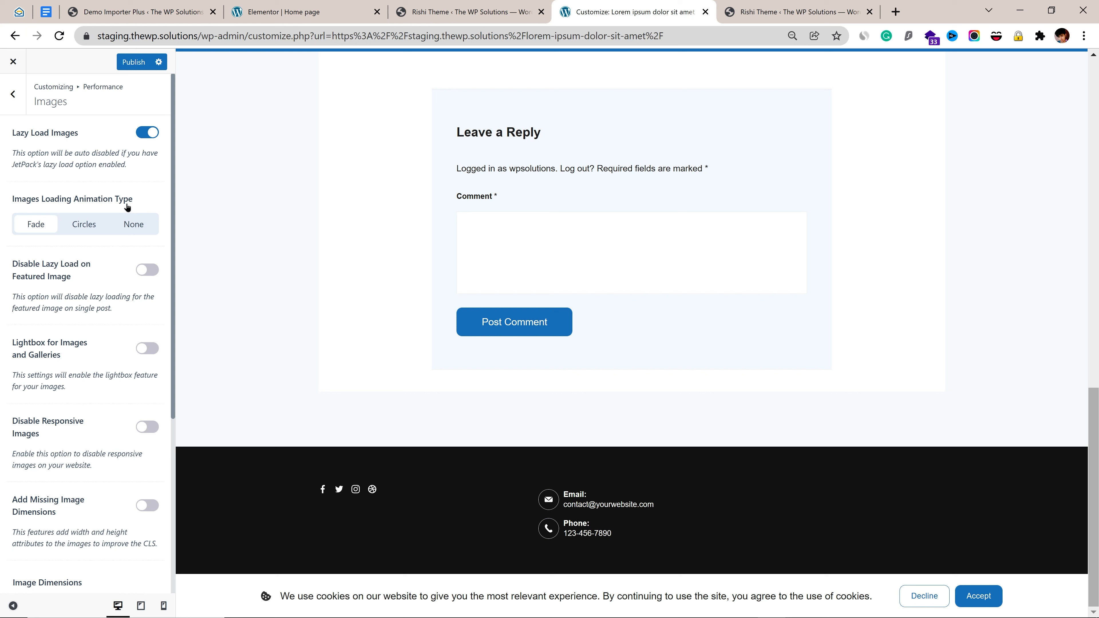
Examine the Images performance settings, from the loading animation types and lightbox option to the featured image crop sizes.
click(82, 229)
click(146, 229)
scroll(147, 263, down, 2)
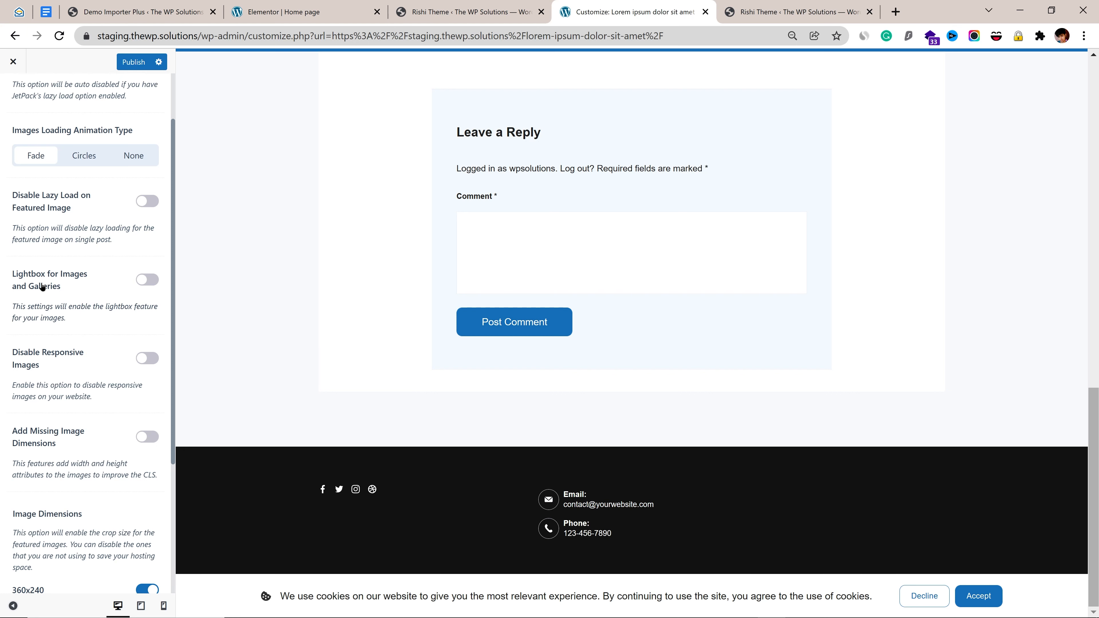
drag(16, 275, 75, 289)
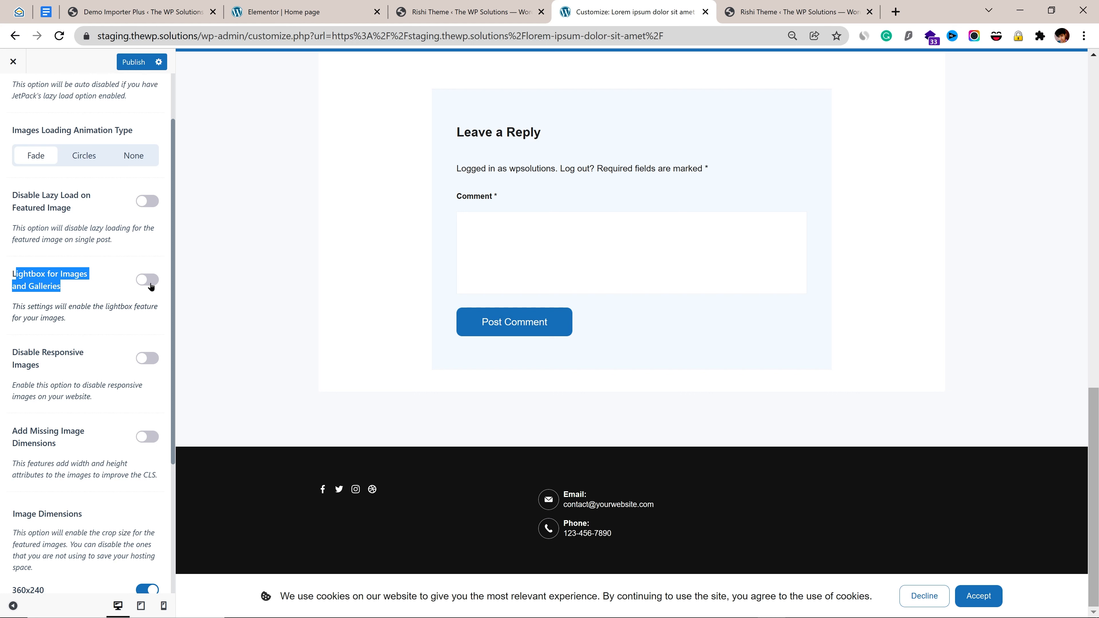
scroll(109, 403, down, 5)
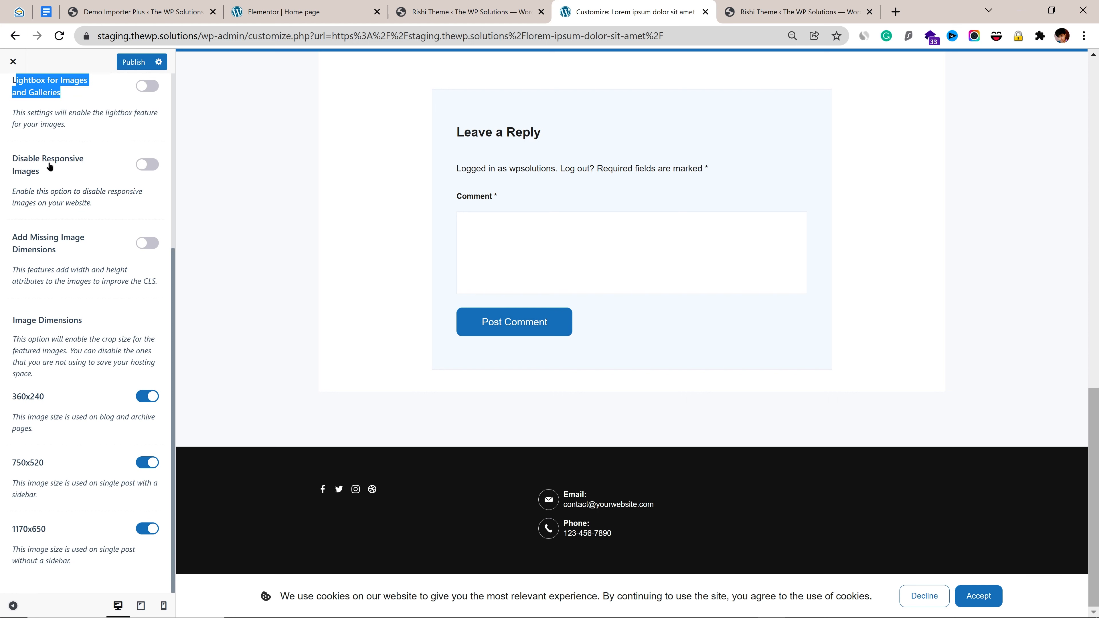
click(147, 397)
click(147, 397)
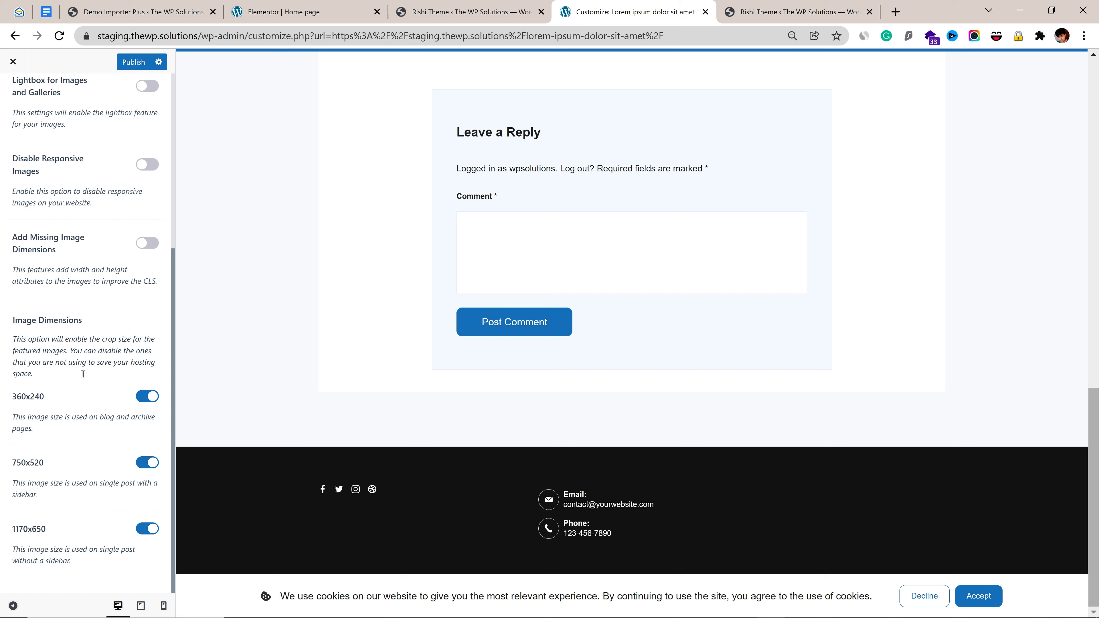
scroll(105, 469, up, 6)
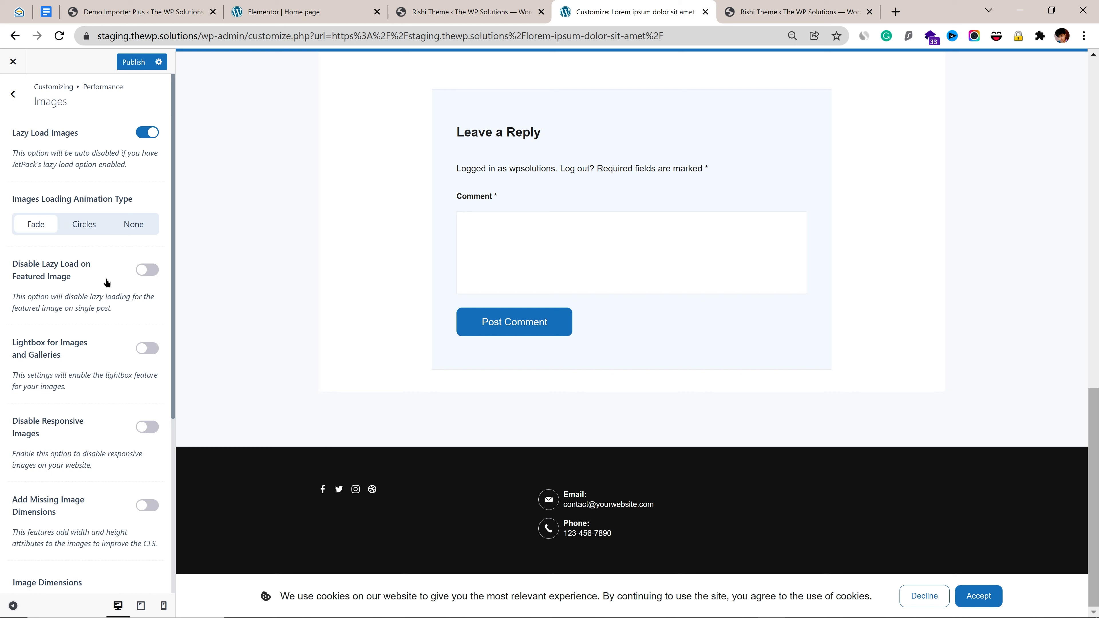
Review the WordPress performance settings, such as favicon requests, emojis, pingbacks and RSS feeds, and return to the Performance options.
click(13, 94)
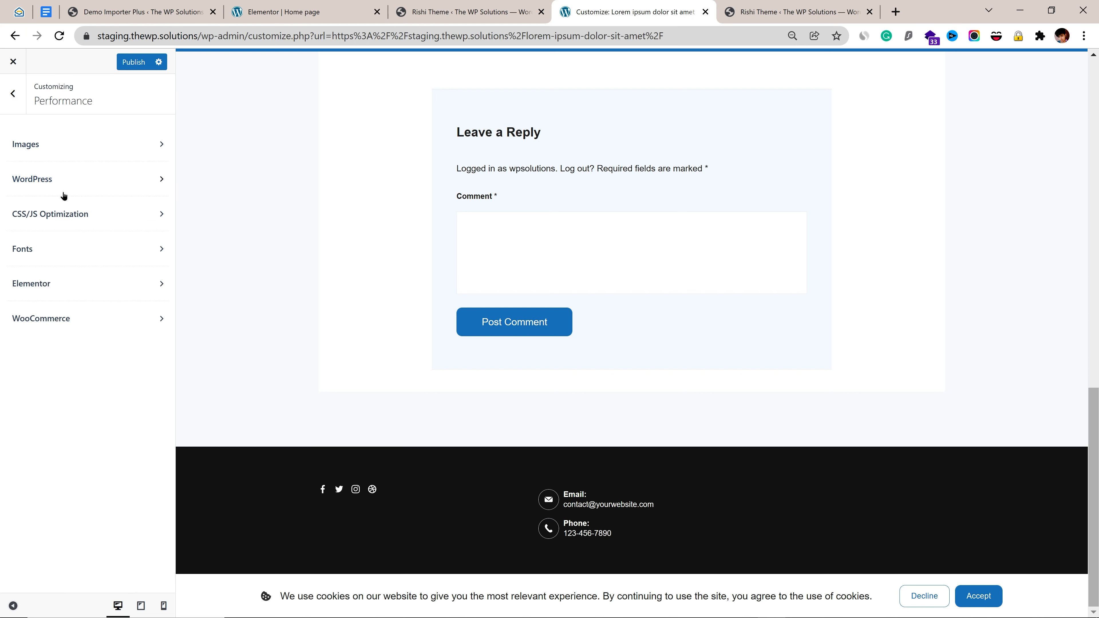
click(74, 180)
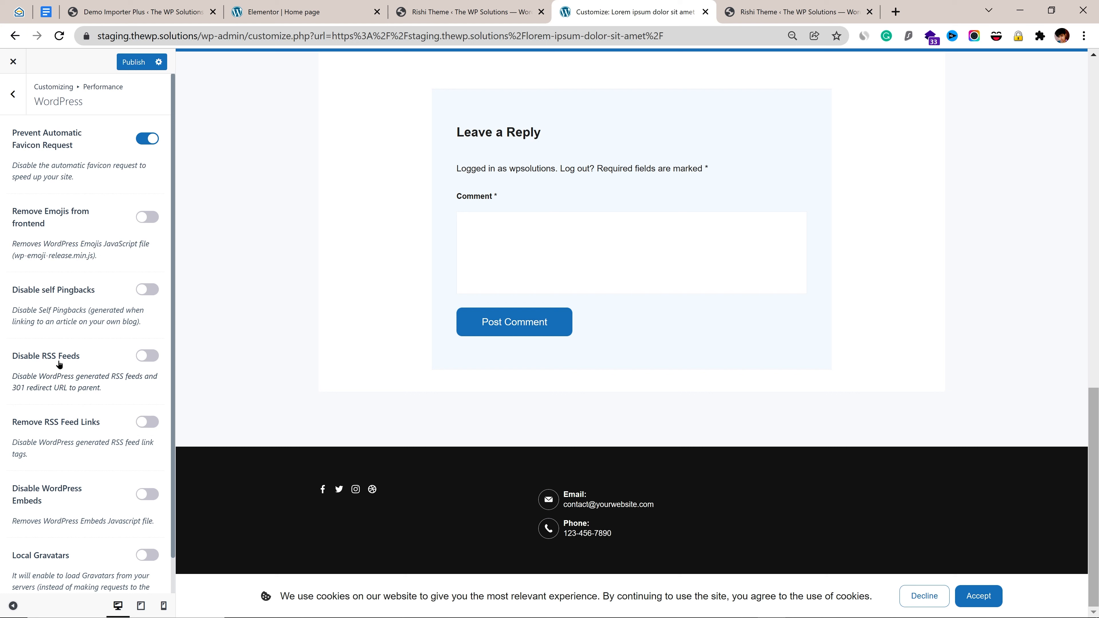
click(12, 94)
Open the CSS/JS Optimization settings and rewrite the query in the page address as ver=1.1.2, without loading it.
click(64, 161)
drag(313, 36, 324, 34)
text(ver)
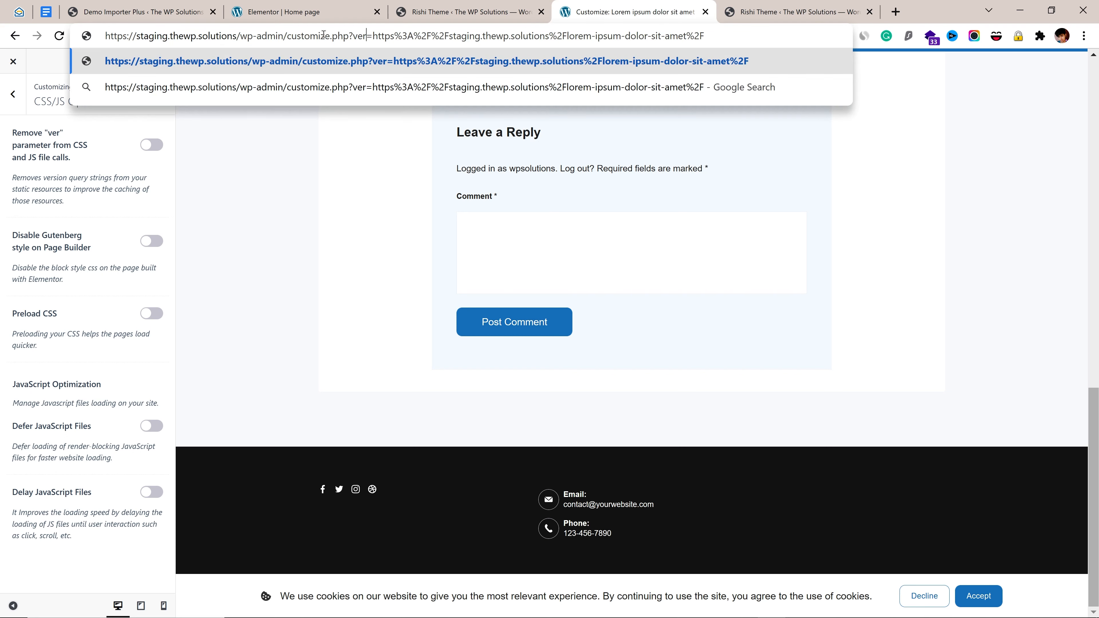
key(ctrl+shift+Right)
key(ctrl+shift+Right)
key(ctrl+shift+Right)
key(ctrl+shift+Right)
key(ctrl+shift+Right)
key(ctrl+shift+Right)
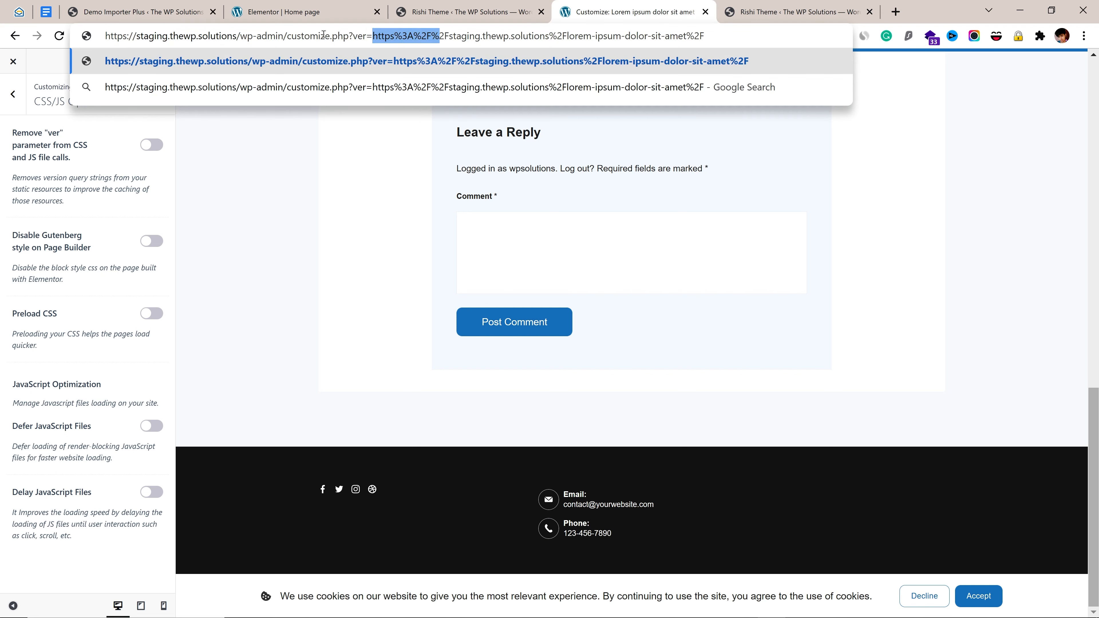
text(1.1.2)
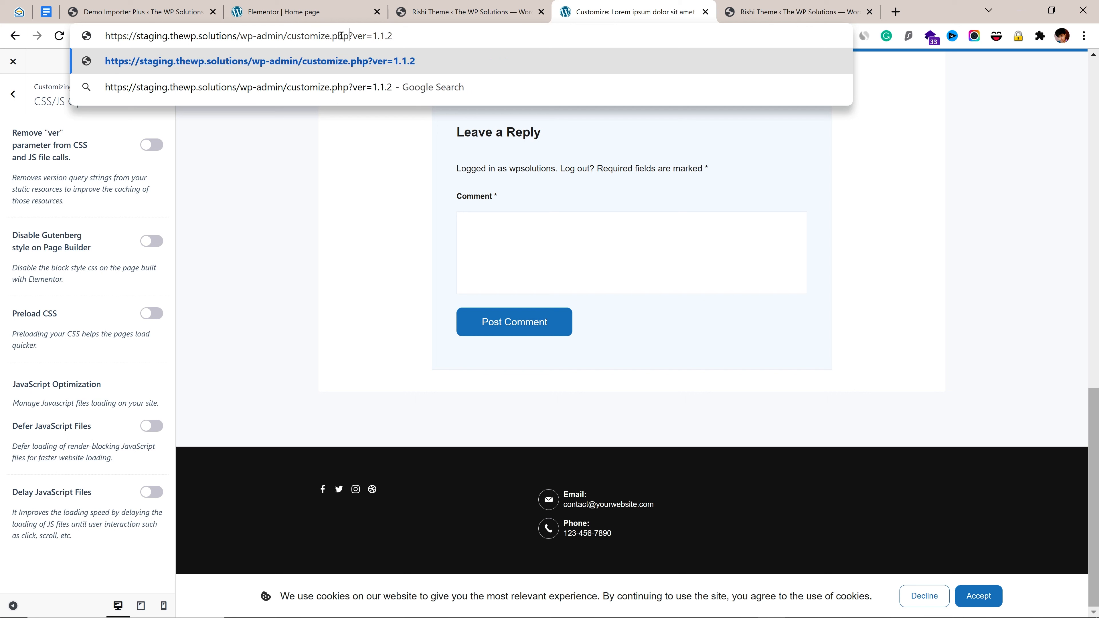
Change the file extension in the address to css so it reads customize.css?ver=1.1.2, and return to the optimization settings.
double_click(332, 35)
text(cs)
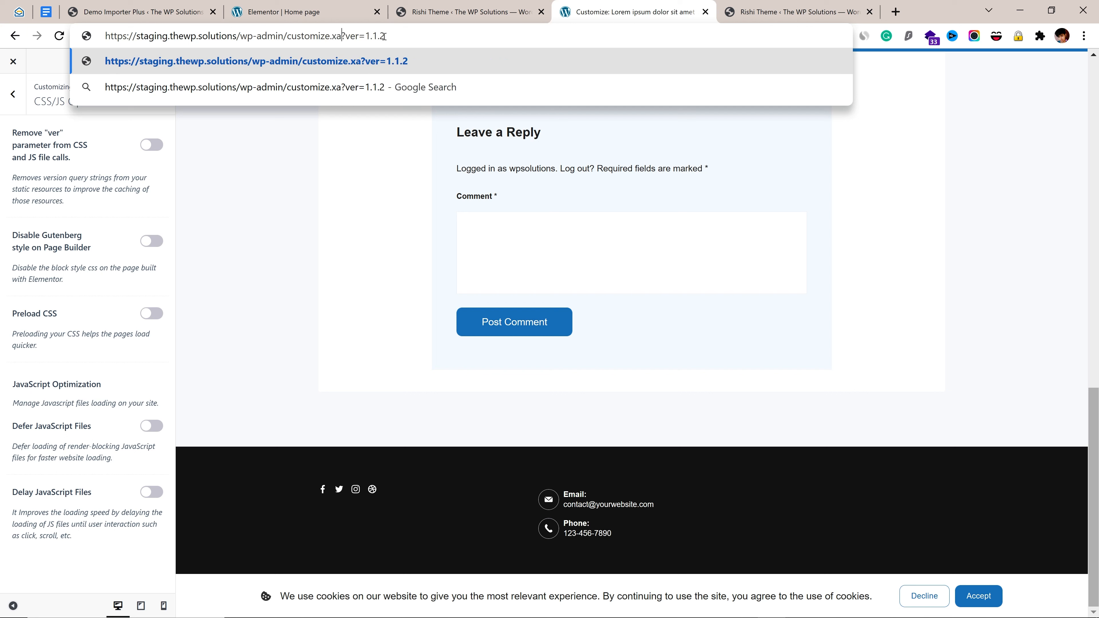
text(s)
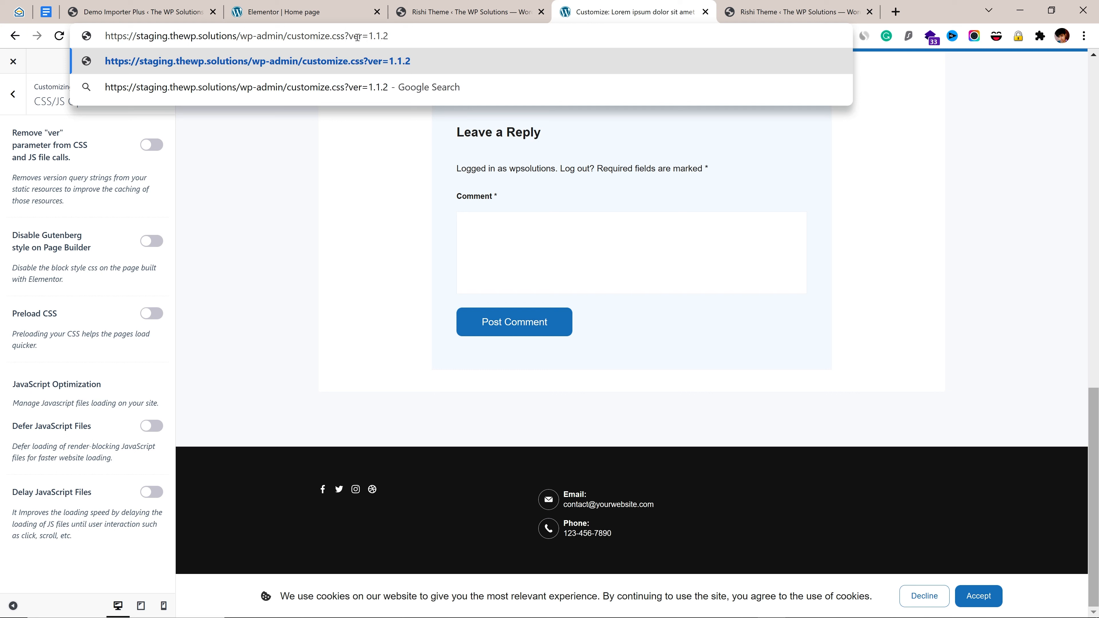
drag(349, 37, 317, 40)
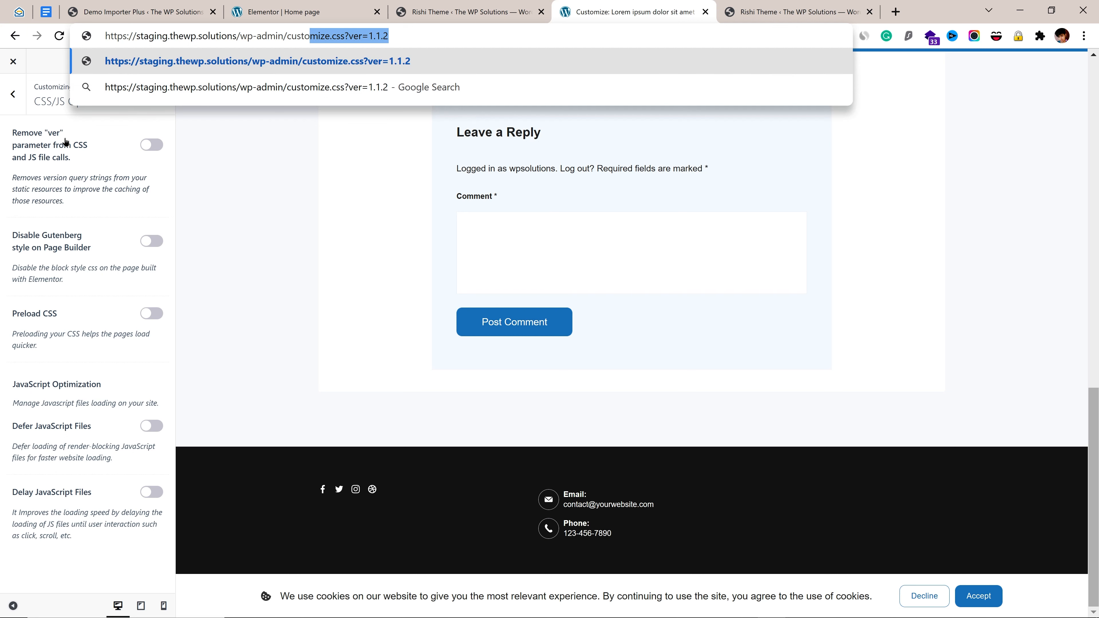
click(92, 172)
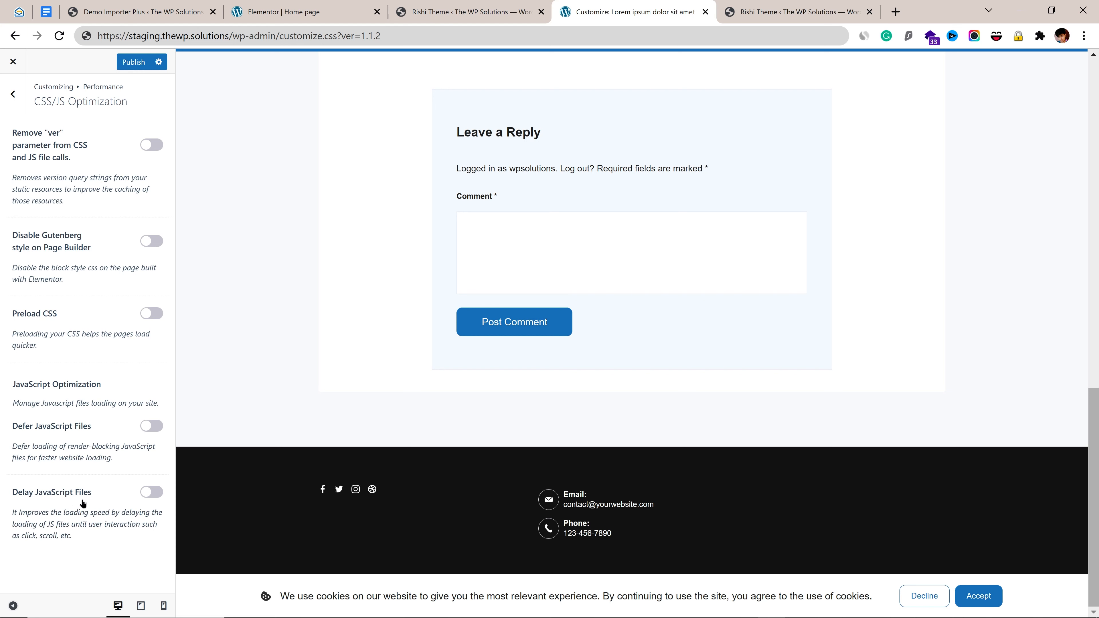
Enable Defer JavaScript Files, check its excluded files field, and disable the option again.
click(151, 426)
scroll(97, 419, down, 2)
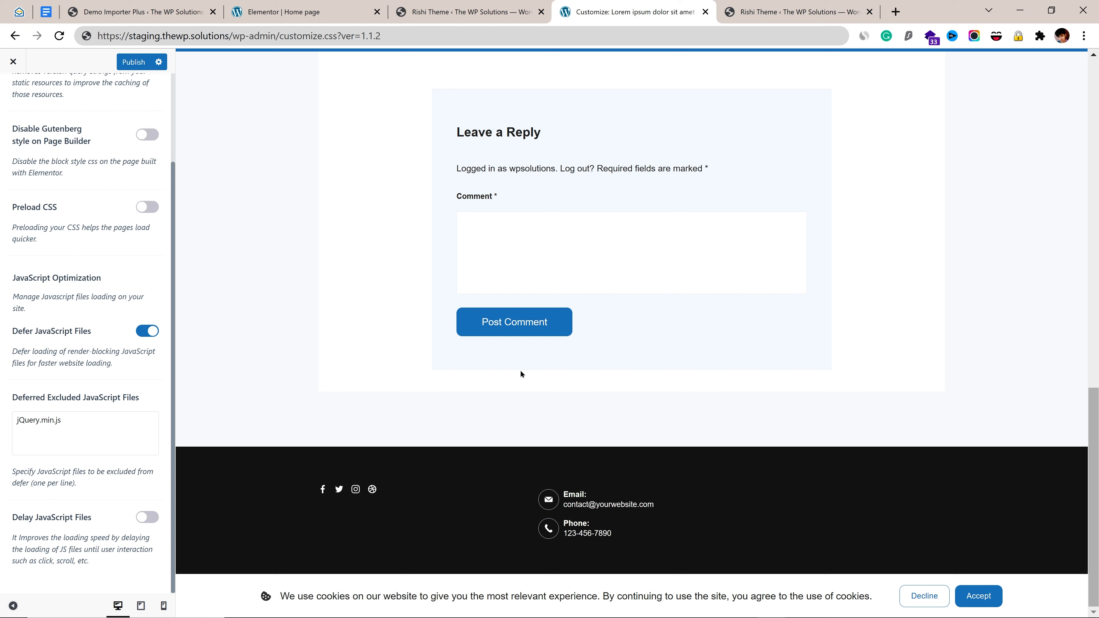
click(154, 331)
Review the Fonts, Elementor and WooCommerce performance settings in turn.
click(11, 94)
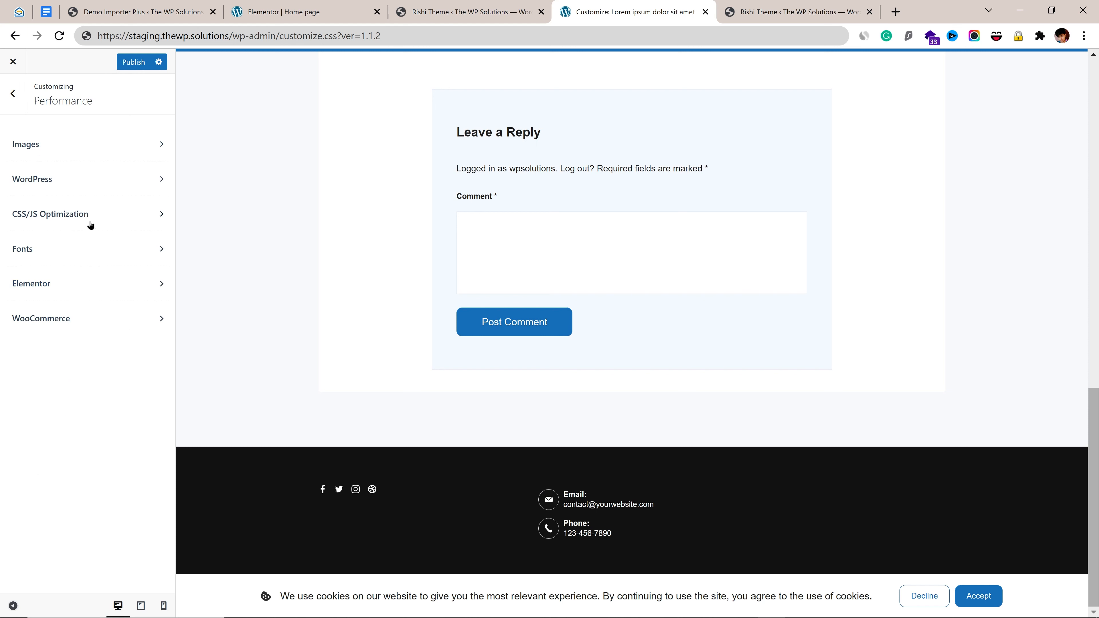
click(58, 250)
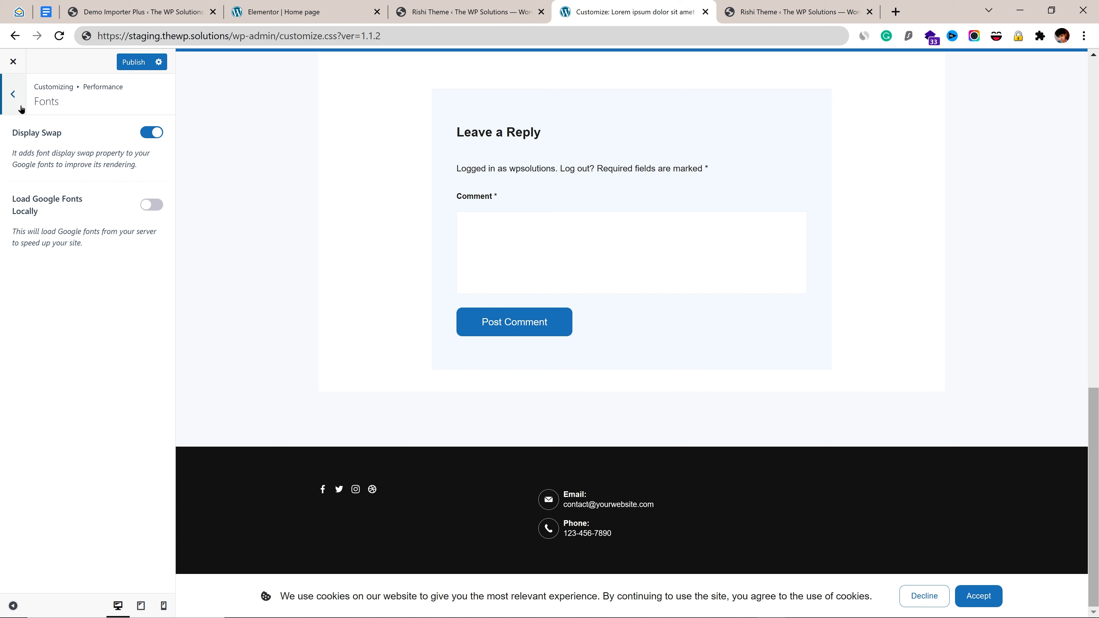
click(13, 94)
click(93, 290)
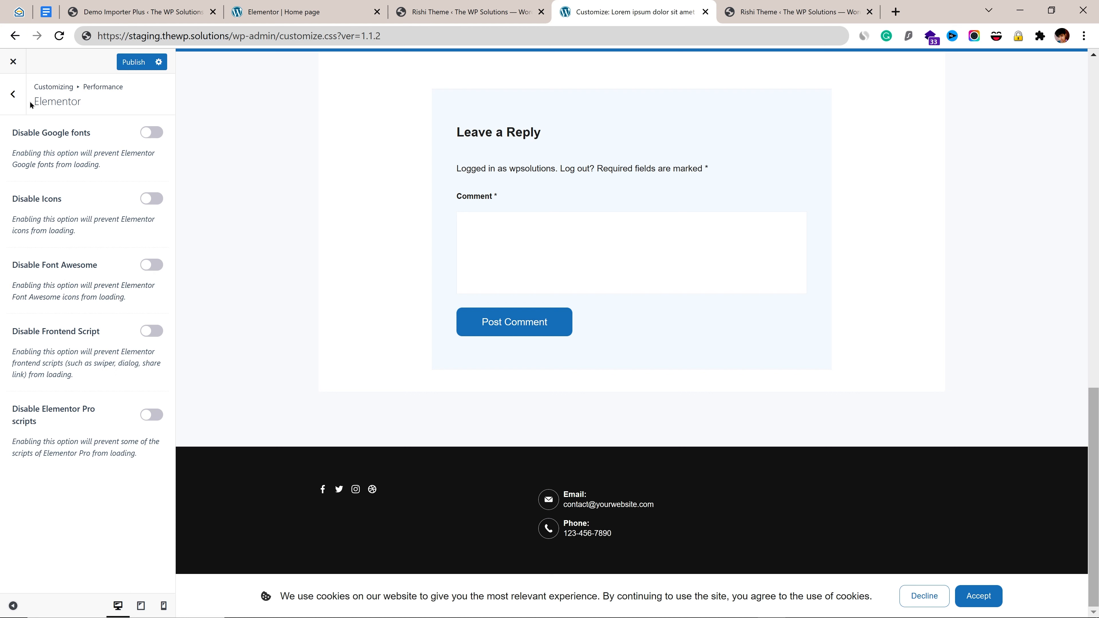
click(13, 94)
click(87, 178)
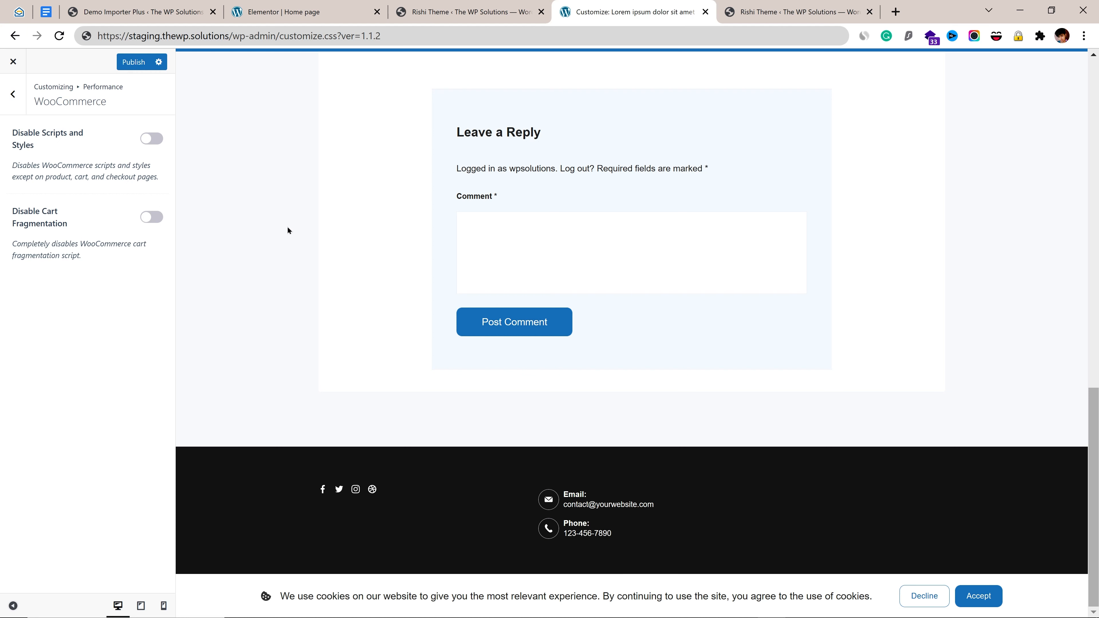
Return to the main Customizer options and look over all sections together with the single post preview.
drag(1093, 433, 1094, 105)
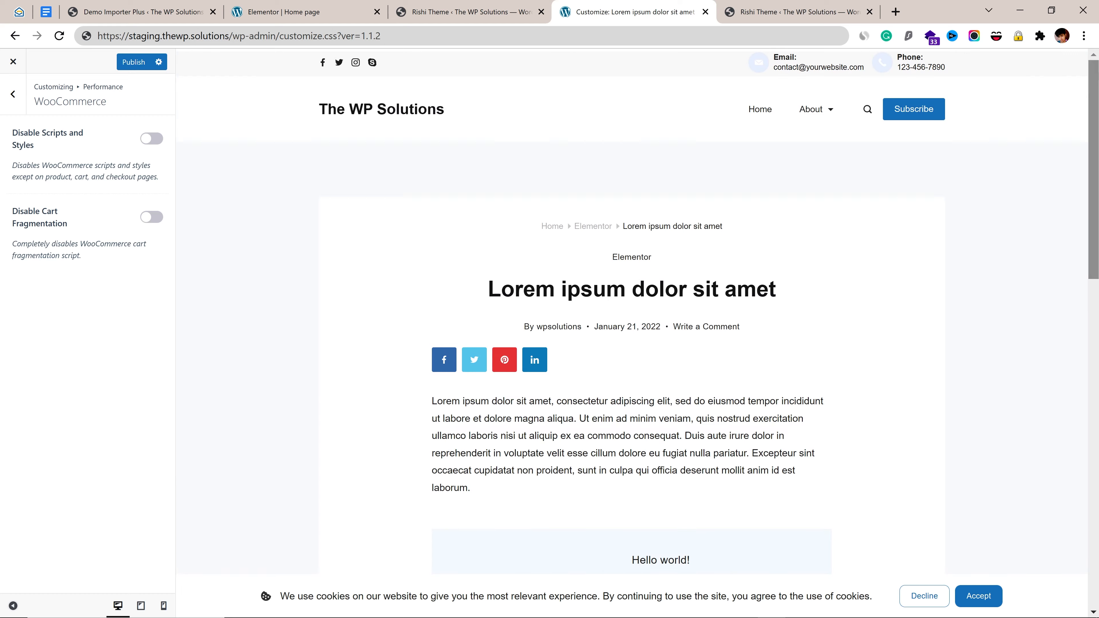
click(13, 94)
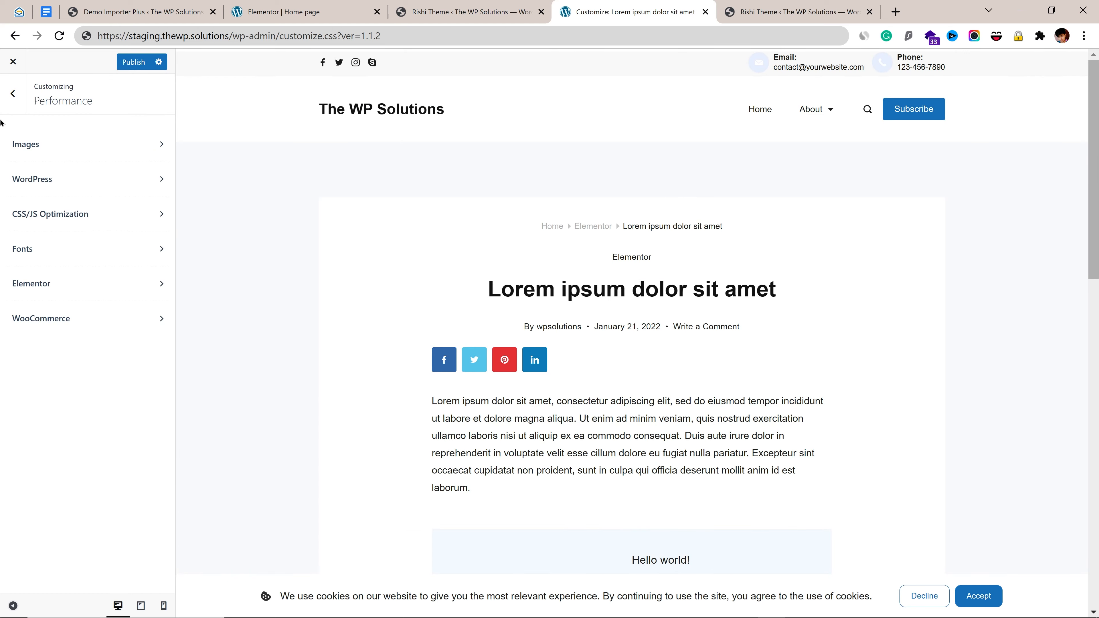
click(14, 103)
scroll(160, 408, down, 6)
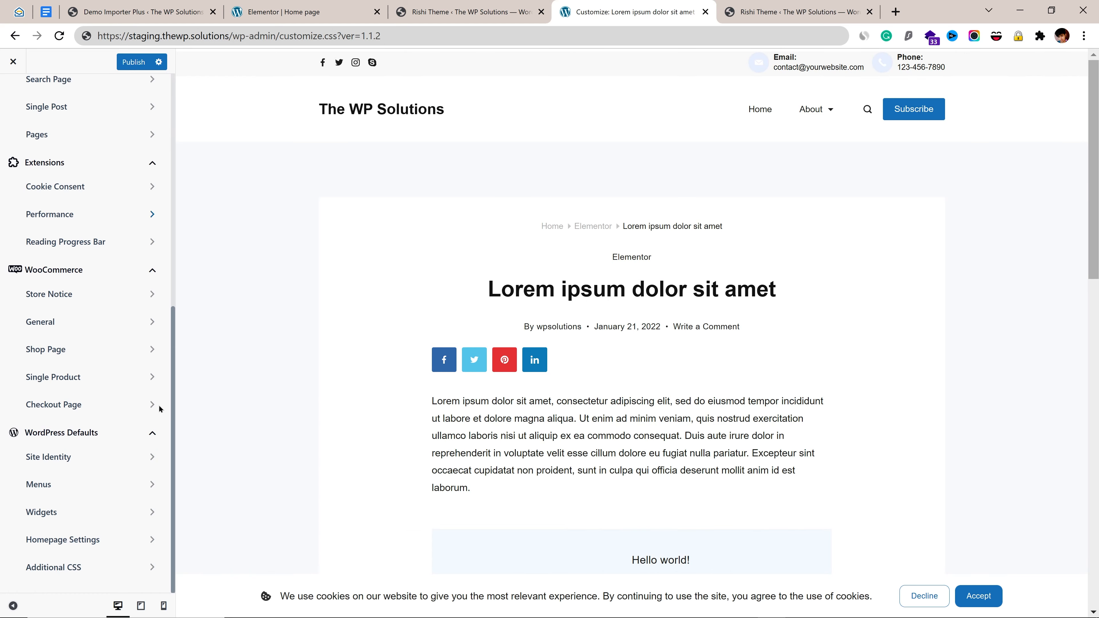
scroll(160, 408, up, 5)
scroll(1097, 414, down, 10)
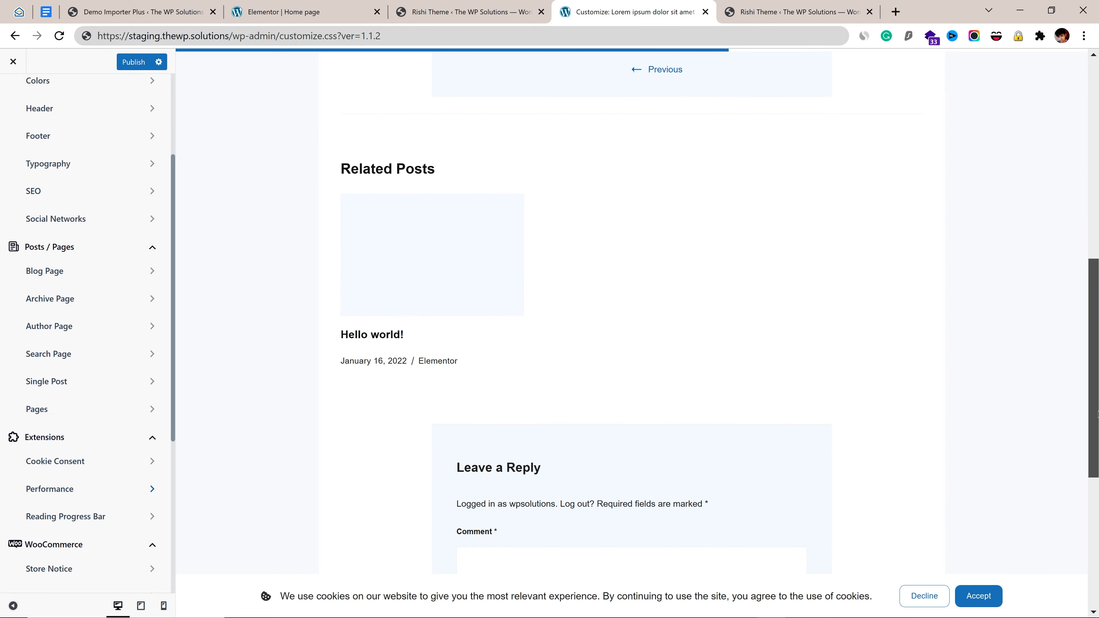
scroll(1096, 414, down, 6)
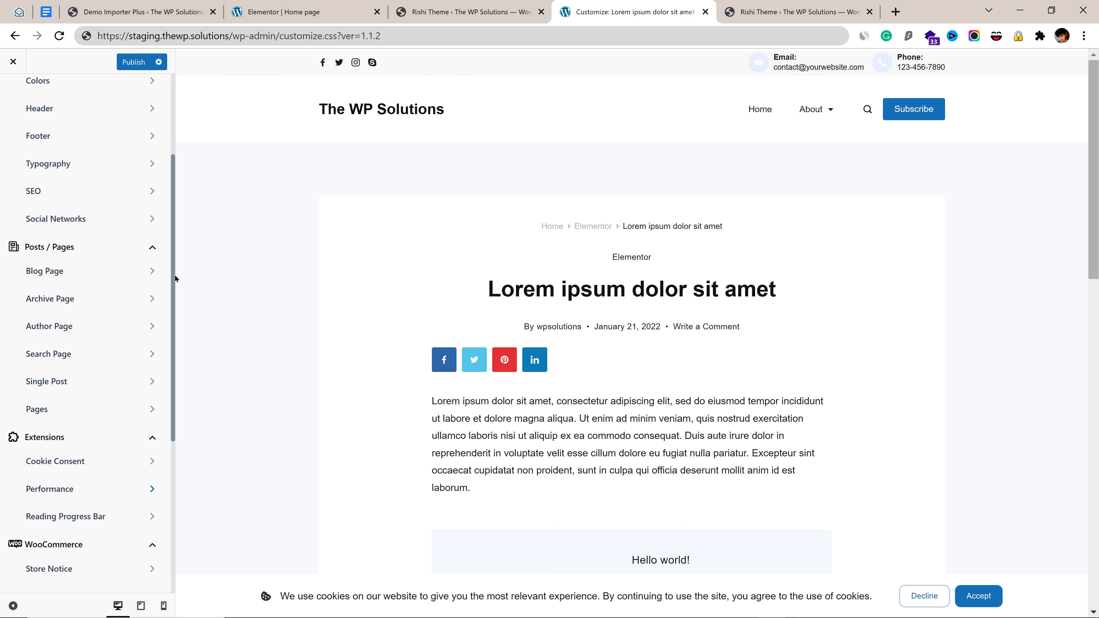
drag(175, 275, 182, 124)
click(173, 138)
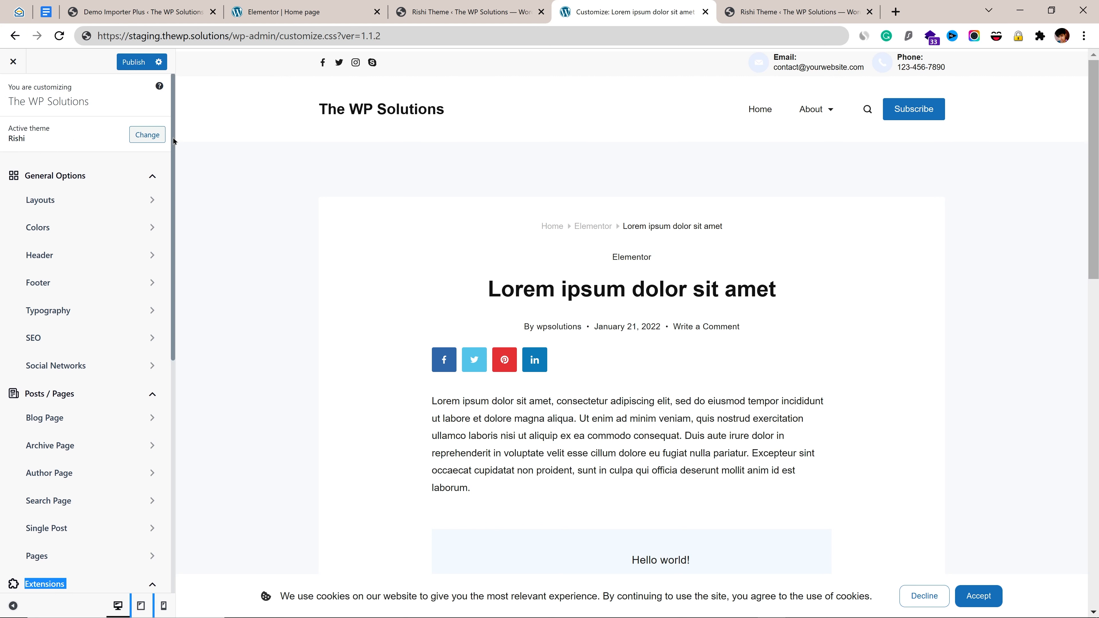